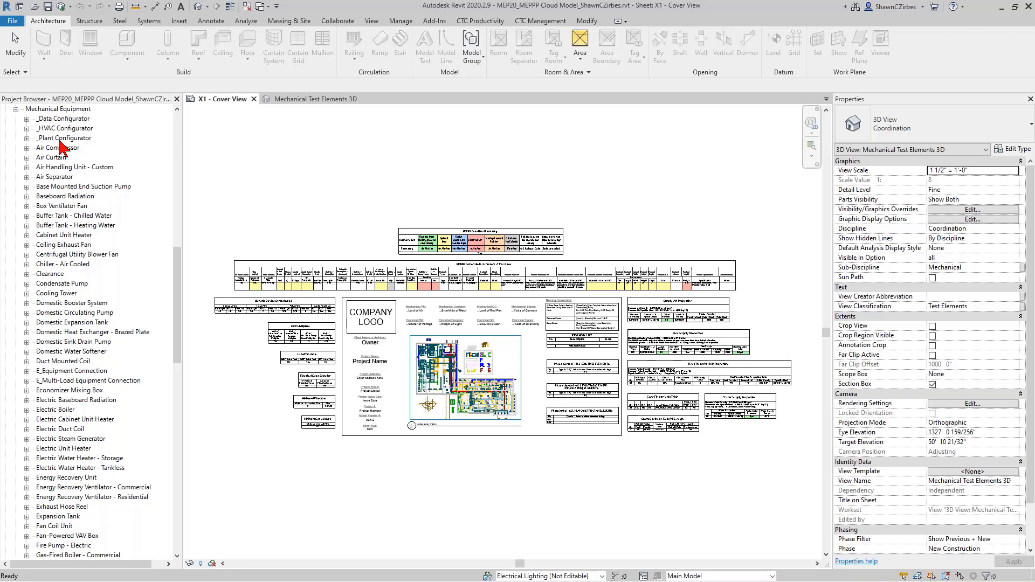
- Look through the Mechanical Equipment families and the Plumbing Fixtures families, including _Plumbing Fixture Configurator, and collapse the Plumbing Fixtures list
{"action": "scroll", "coordinate": [59, 307], "scroll_direction": "down", "scroll_amount": 5}
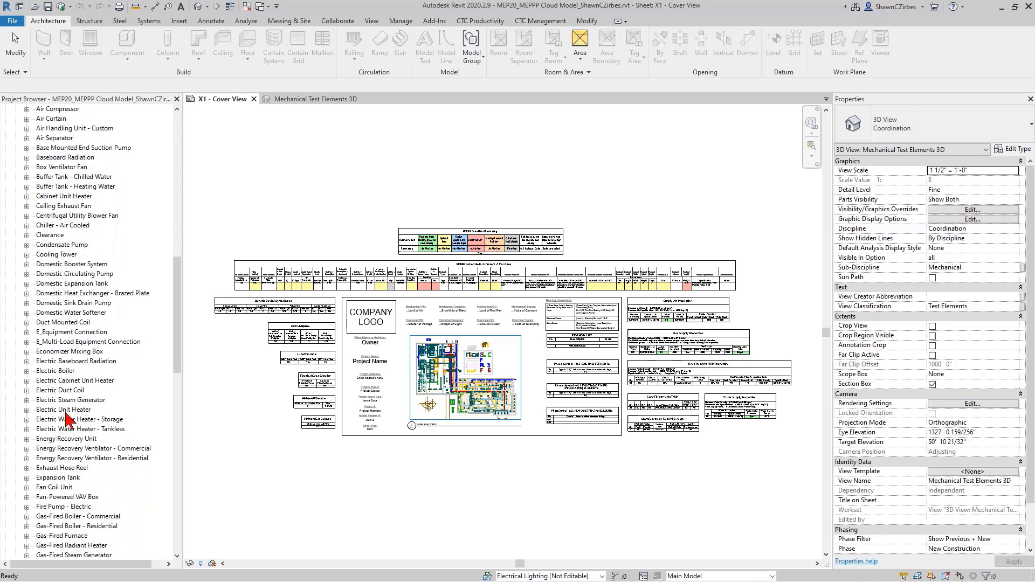
{"action": "scroll", "coordinate": [81, 428], "scroll_direction": "down", "scroll_amount": 8}
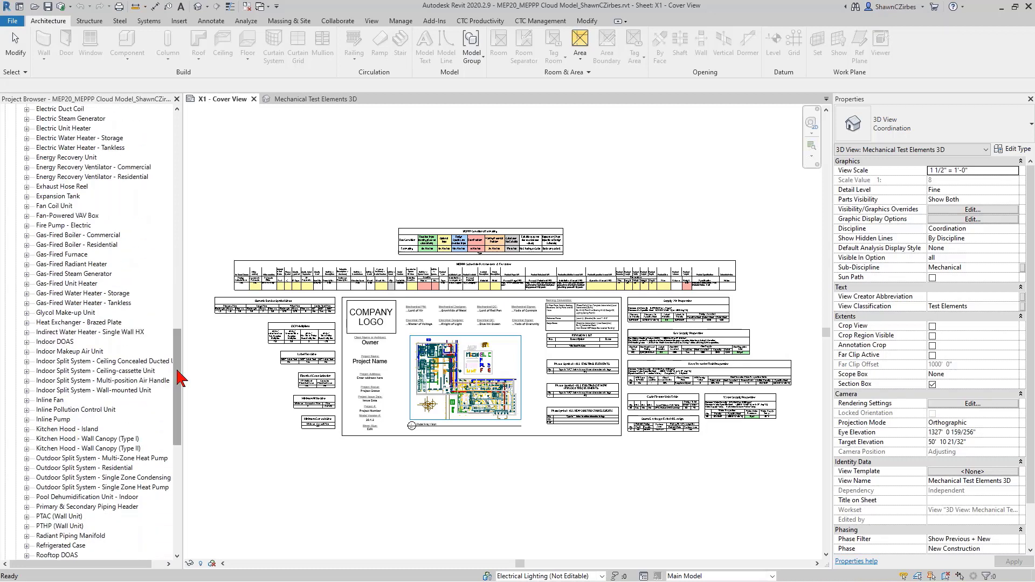
{"action": "left_click_drag", "start_coordinate": [178, 342], "coordinate": [190, 555]}
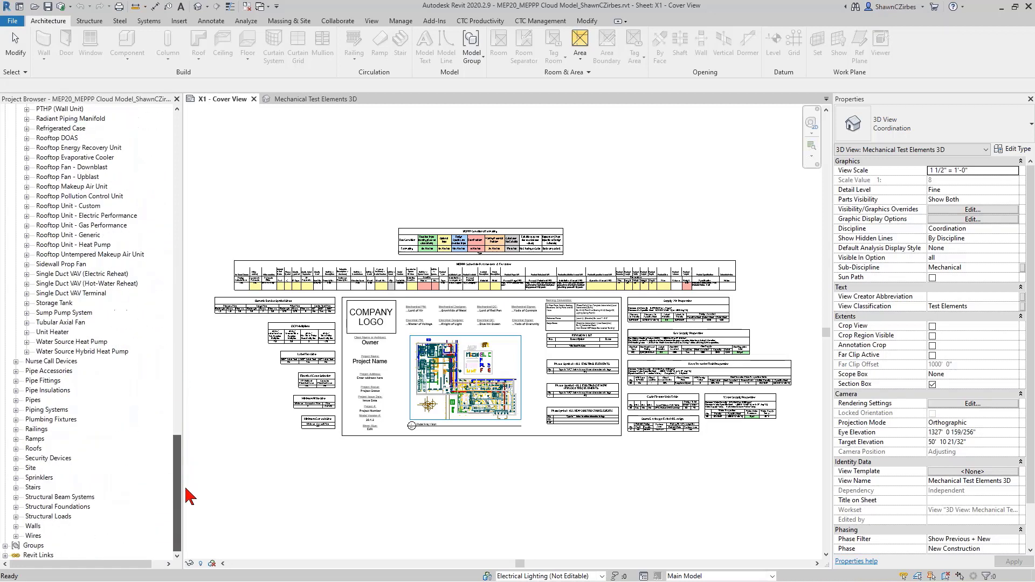
{"action": "left_click", "coordinate": [16, 420]}
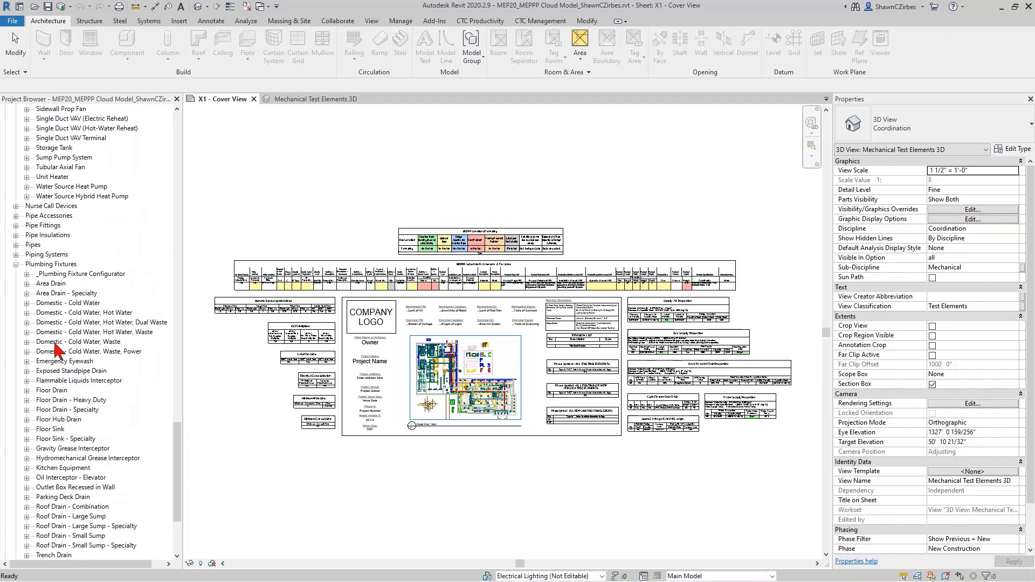
{"action": "left_click", "coordinate": [59, 274]}
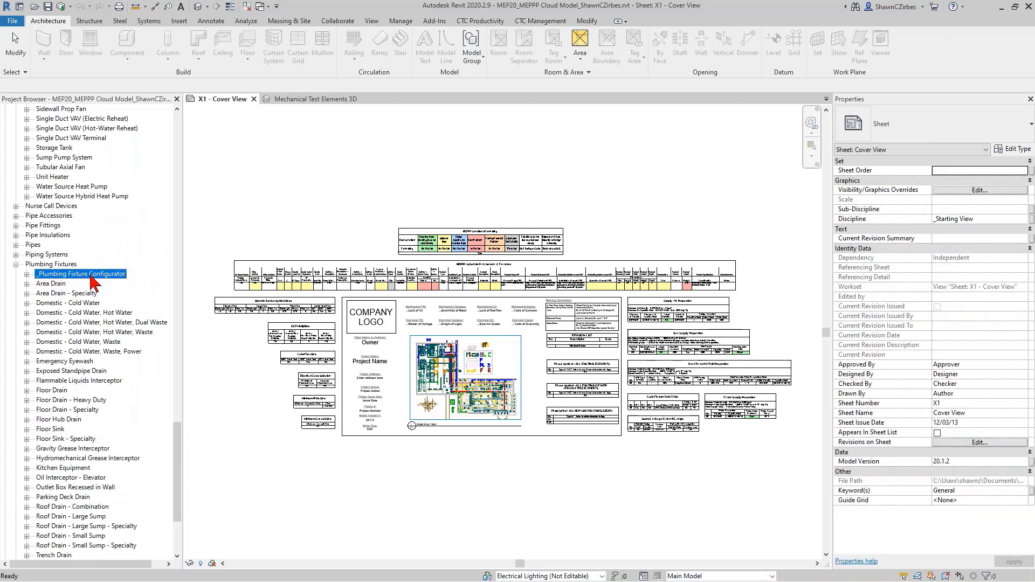
{"action": "left_click", "coordinate": [15, 265]}
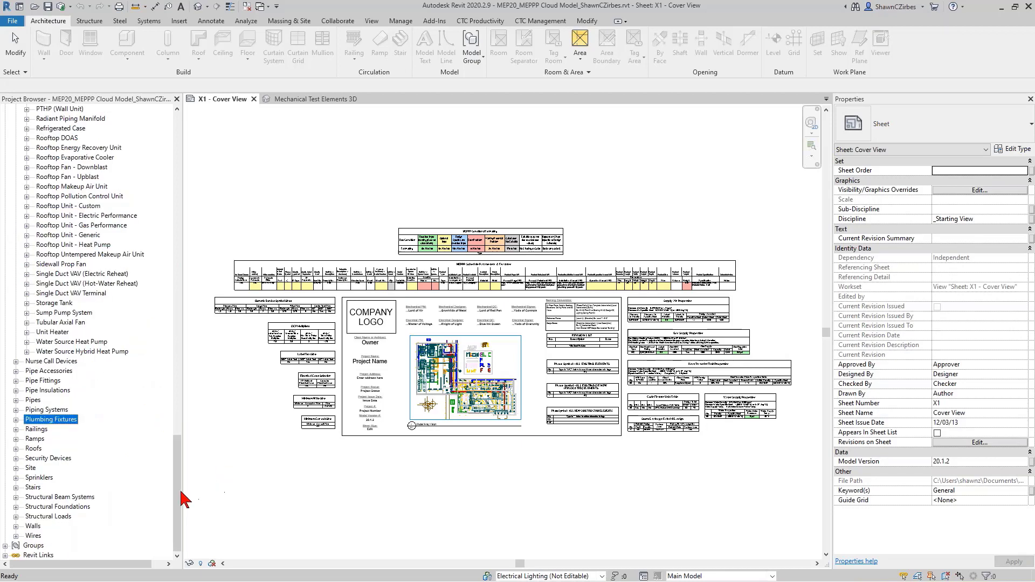
- Review the Air Terminals families, collapse that category, and look over the Mechanical Equipment families once more
{"action": "left_click_drag", "start_coordinate": [181, 499], "coordinate": [180, 130]}
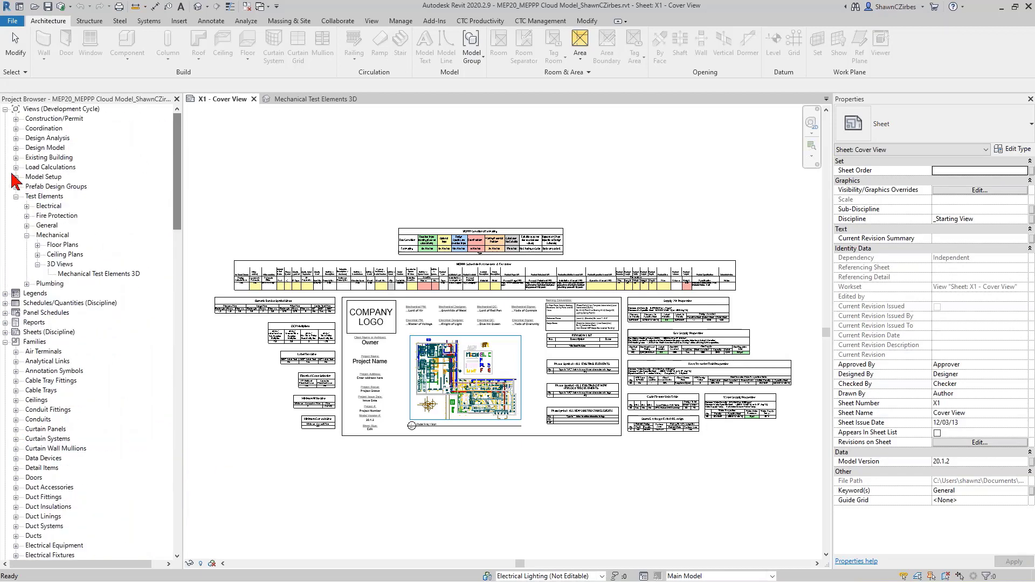
{"action": "scroll", "coordinate": [32, 334], "scroll_direction": "down", "scroll_amount": 4}
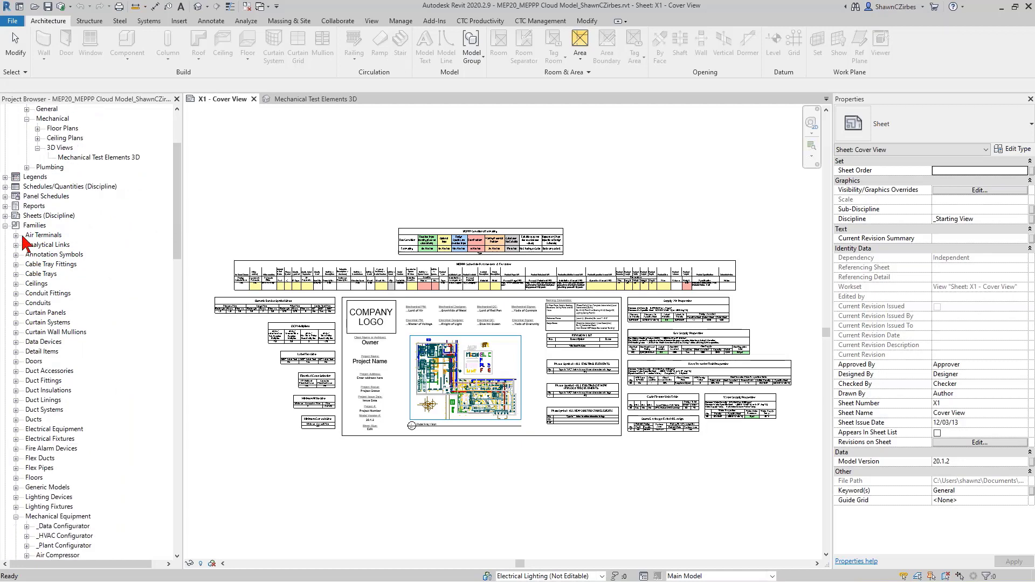
{"action": "left_click", "coordinate": [17, 236]}
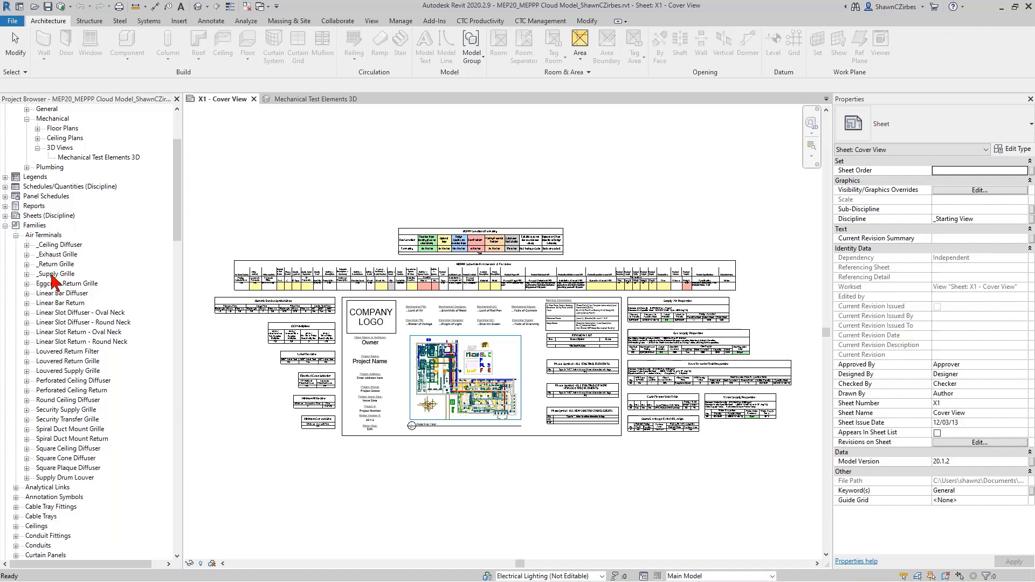
{"action": "left_click", "coordinate": [16, 235]}
{"action": "scroll", "coordinate": [46, 383], "scroll_direction": "down", "scroll_amount": 1}
{"action": "scroll", "coordinate": [46, 382], "scroll_direction": "down", "scroll_amount": 8}
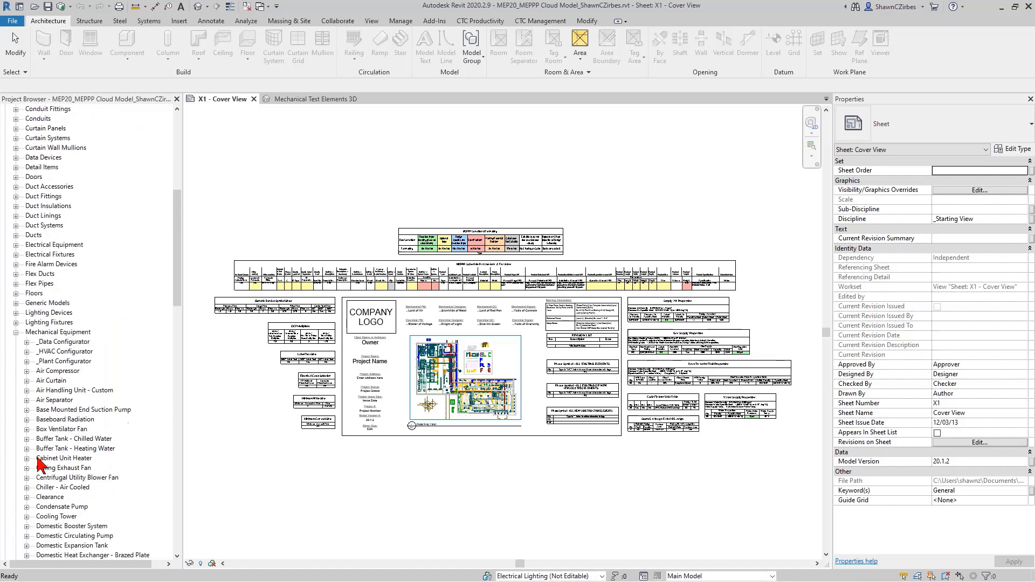
{"action": "scroll", "coordinate": [56, 447], "scroll_direction": "down", "scroll_amount": 2}
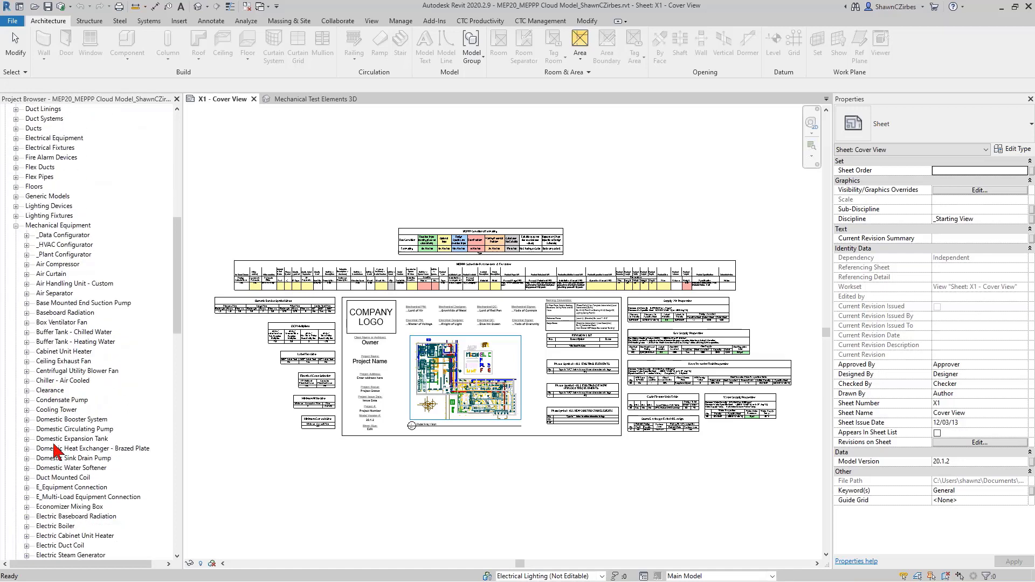
{"action": "scroll", "coordinate": [56, 450], "scroll_direction": "down", "scroll_amount": 3}
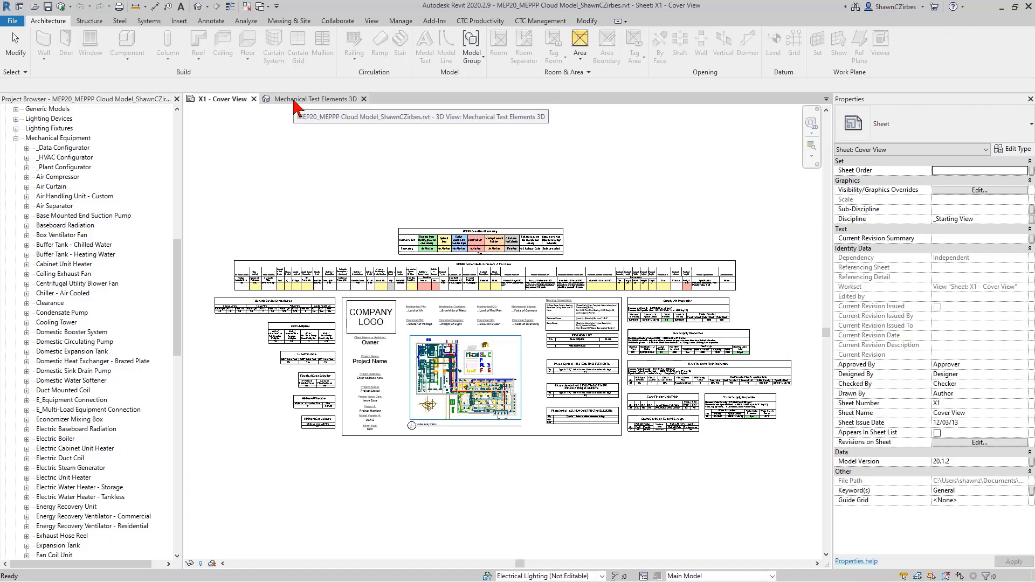
- Open the Mechanical Test Elements 3D view from the mechanical test element views
{"action": "left_click_drag", "start_coordinate": [178, 301], "coordinate": [180, 176]}
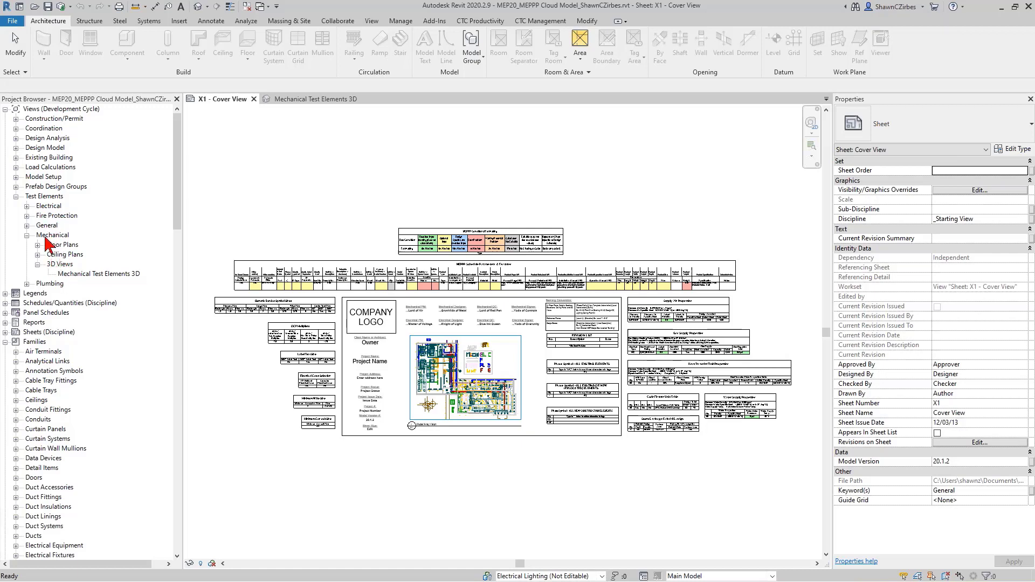
{"action": "left_click", "coordinate": [64, 274]}
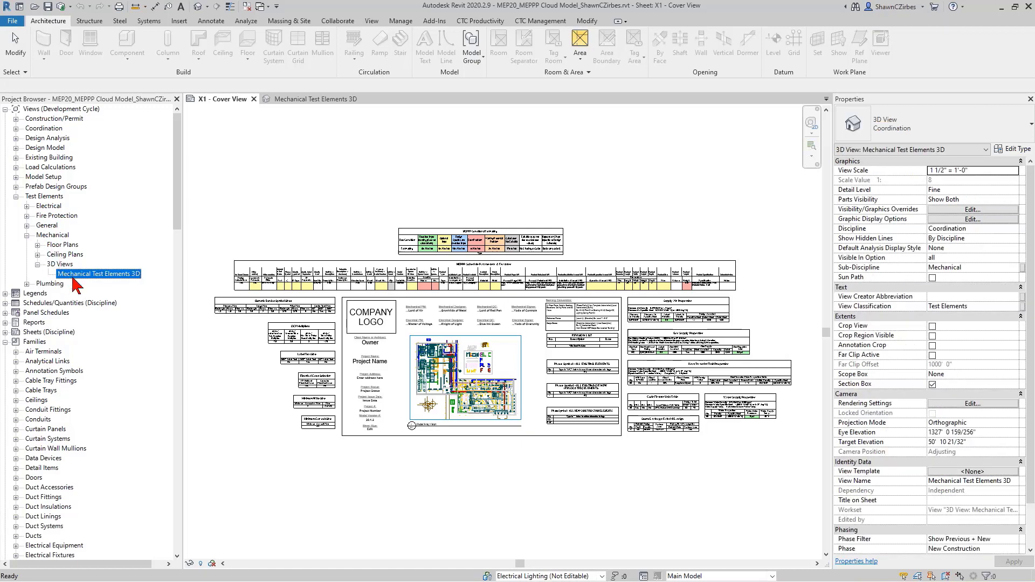
{"action": "double_click", "coordinate": [75, 274]}
- Examine the row of test element platforms in the 3D view, from Large Mechanical Equipment and Air Terminals through Fans to Hydronic Equipment
{"action": "scroll", "coordinate": [254, 357], "scroll_direction": "down", "scroll_amount": 5}
{"action": "middle_click_drag", "start_coordinate": [300, 378], "coordinate": [324, 278]}
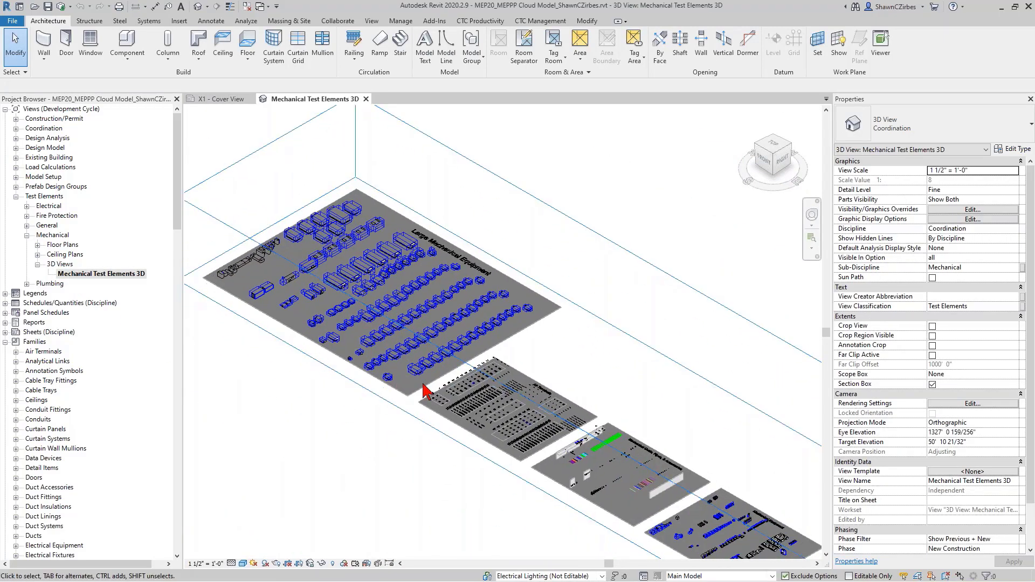
{"action": "middle_click_drag", "start_coordinate": [455, 451], "coordinate": [407, 365]}
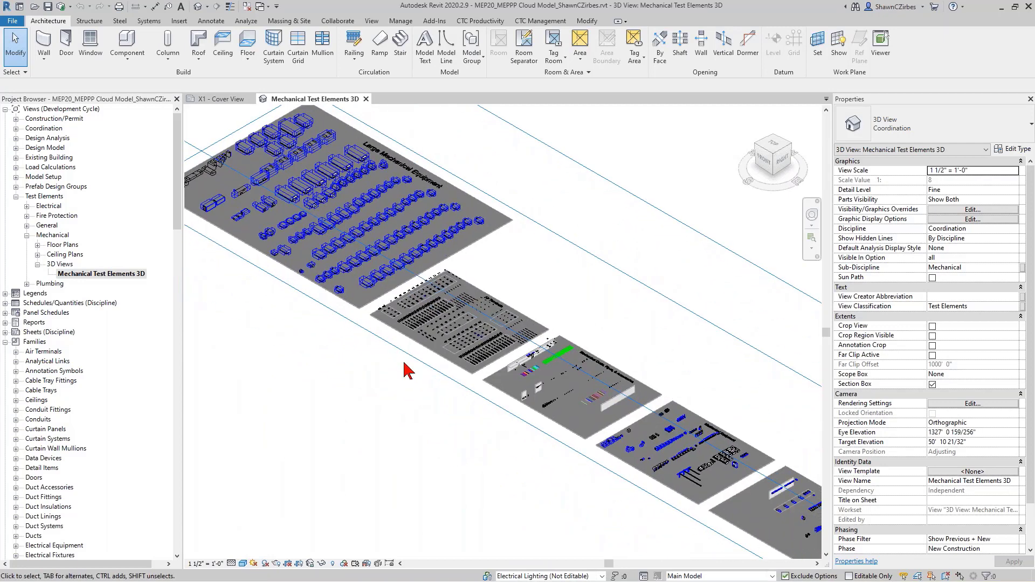
{"action": "scroll", "coordinate": [481, 325], "scroll_direction": "up", "scroll_amount": 1}
{"action": "scroll", "coordinate": [482, 325], "scroll_direction": "up", "scroll_amount": 3}
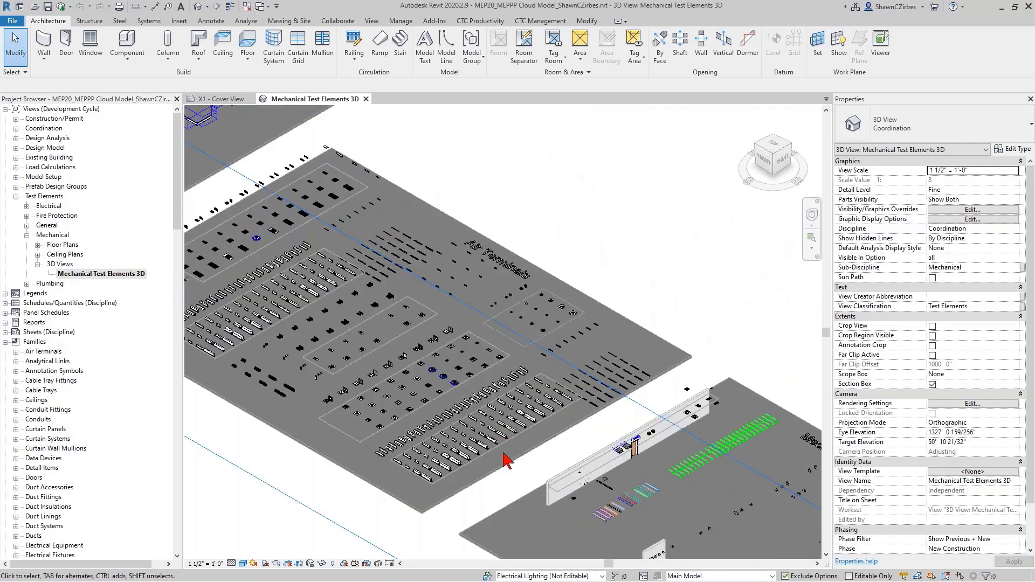
{"action": "middle_click_drag", "start_coordinate": [507, 460], "coordinate": [207, 294]}
{"action": "middle_click_drag", "start_coordinate": [649, 524], "coordinate": [202, 232]}
{"action": "middle_click_drag", "start_coordinate": [626, 424], "coordinate": [263, 133]}
{"action": "middle_click_drag", "start_coordinate": [809, 472], "coordinate": [573, 398]}
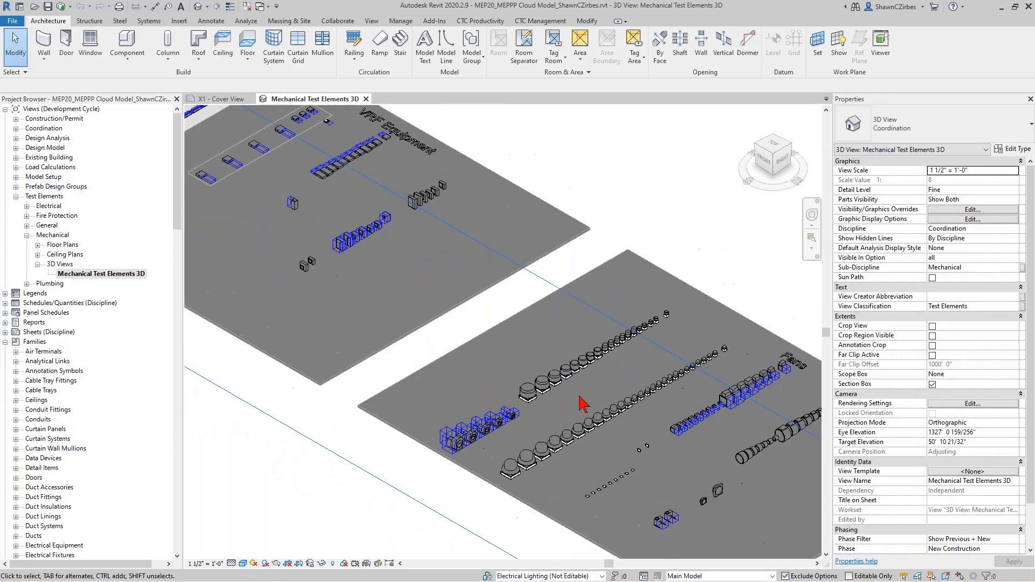
{"action": "middle_click_drag", "start_coordinate": [685, 470], "coordinate": [556, 346]}
{"action": "middle_click_drag", "start_coordinate": [668, 368], "coordinate": [552, 310]}
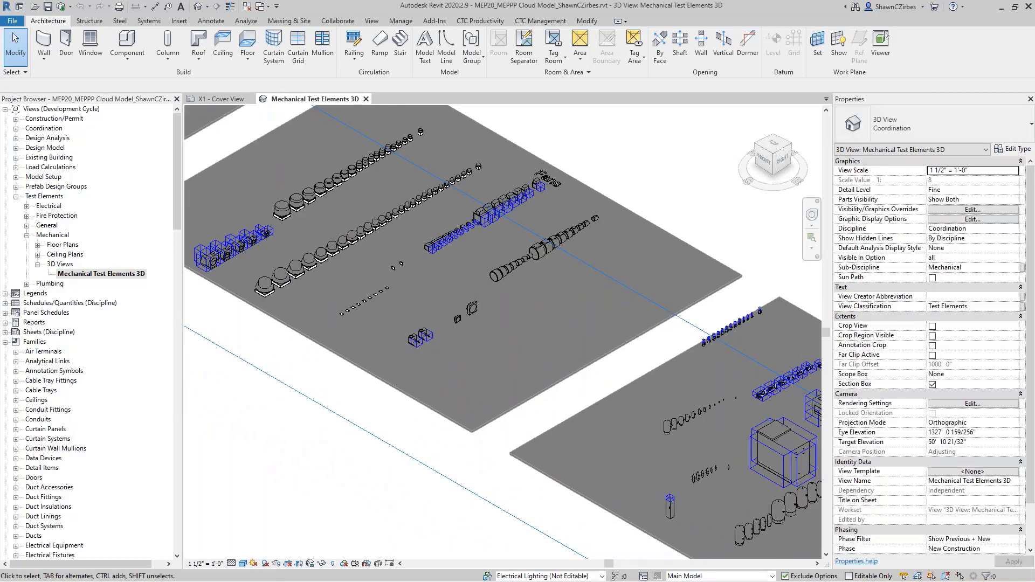
{"action": "middle_click_drag", "start_coordinate": [613, 354], "coordinate": [324, 187]}
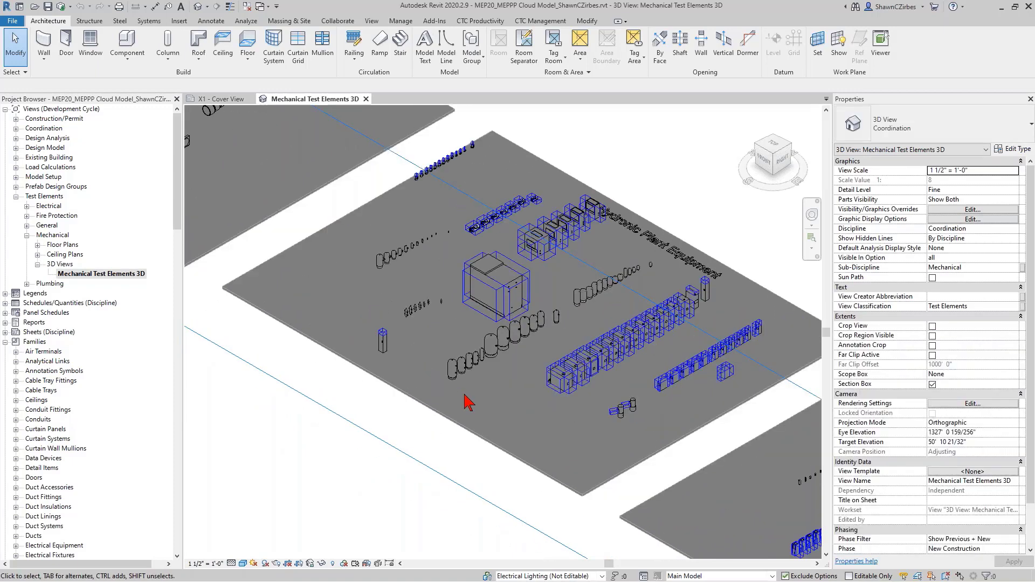
{"action": "middle_click_drag", "start_coordinate": [564, 433], "coordinate": [409, 346]}
{"action": "middle_click_drag", "start_coordinate": [642, 492], "coordinate": [416, 372]}
{"action": "middle_click_drag", "start_coordinate": [516, 398], "coordinate": [367, 329]}
{"action": "scroll", "coordinate": [423, 372], "scroll_direction": "down", "scroll_amount": 5}
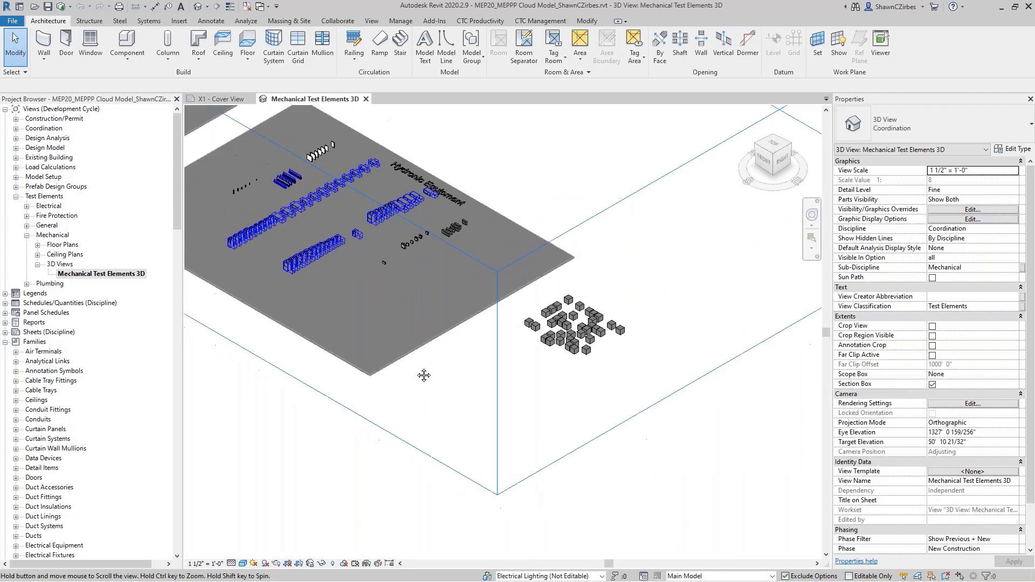
- Select a custom air handling unit on the Large Mechanical Equipment platform, review its available family types, and clear the selection without changing the type
{"action": "scroll", "coordinate": [434, 334], "scroll_direction": "up", "scroll_amount": 4}
{"action": "scroll", "coordinate": [480, 280], "scroll_direction": "up", "scroll_amount": 8}
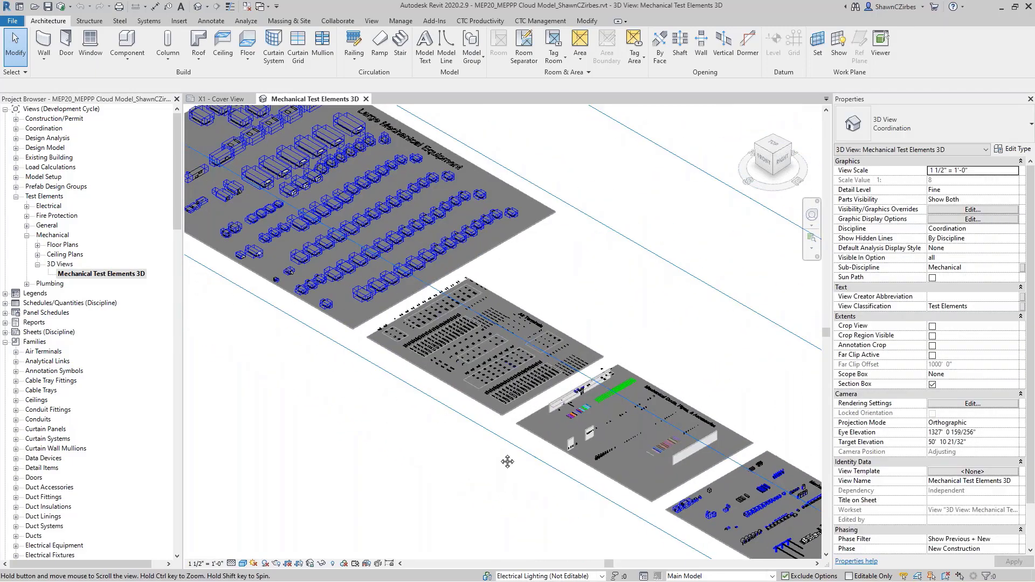
{"action": "middle_click_drag", "start_coordinate": [468, 297], "coordinate": [444, 291]}
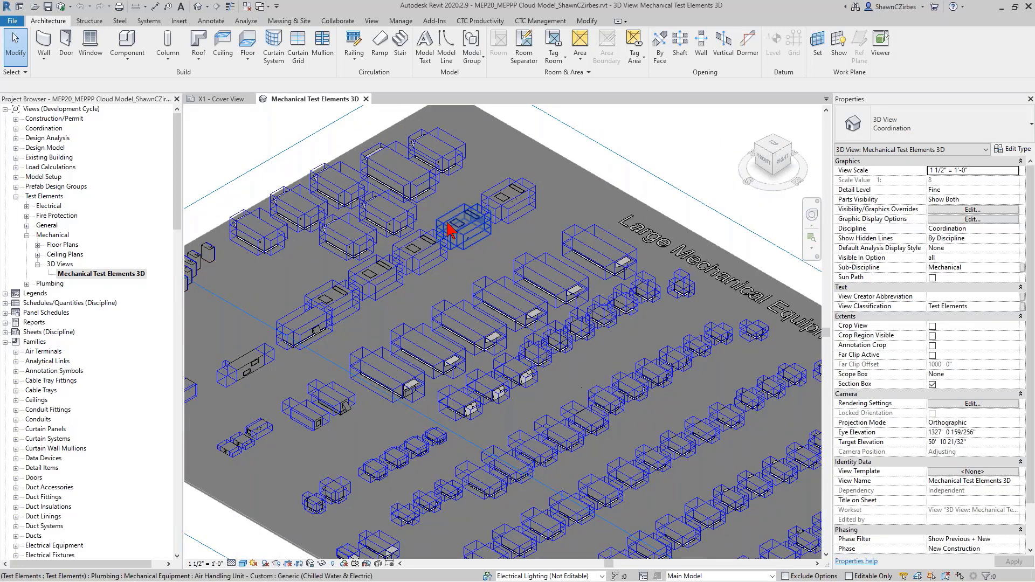
{"action": "left_click", "coordinate": [467, 251]}
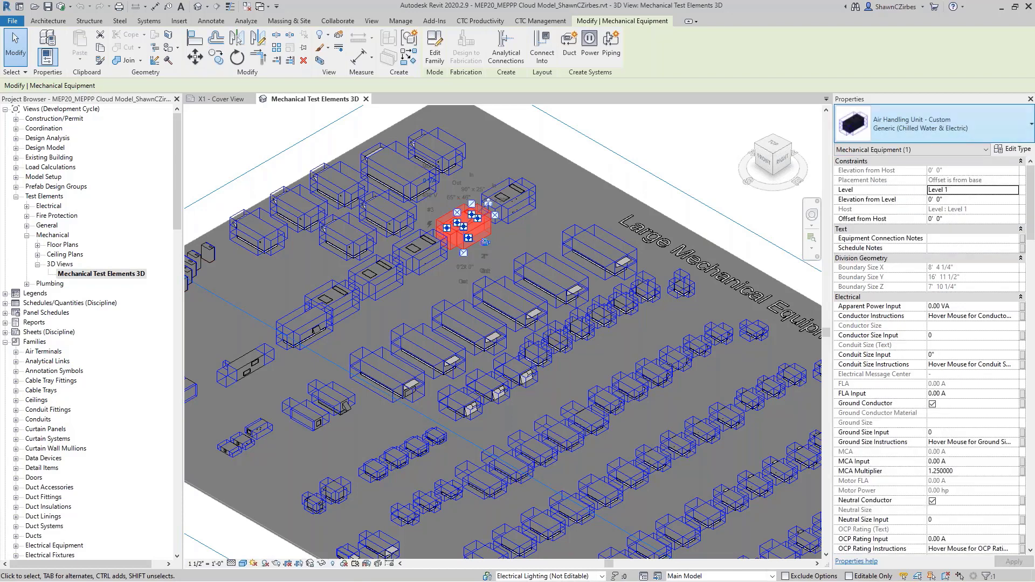
{"action": "left_click", "coordinate": [949, 135]}
{"action": "left_click", "coordinate": [898, 276]}
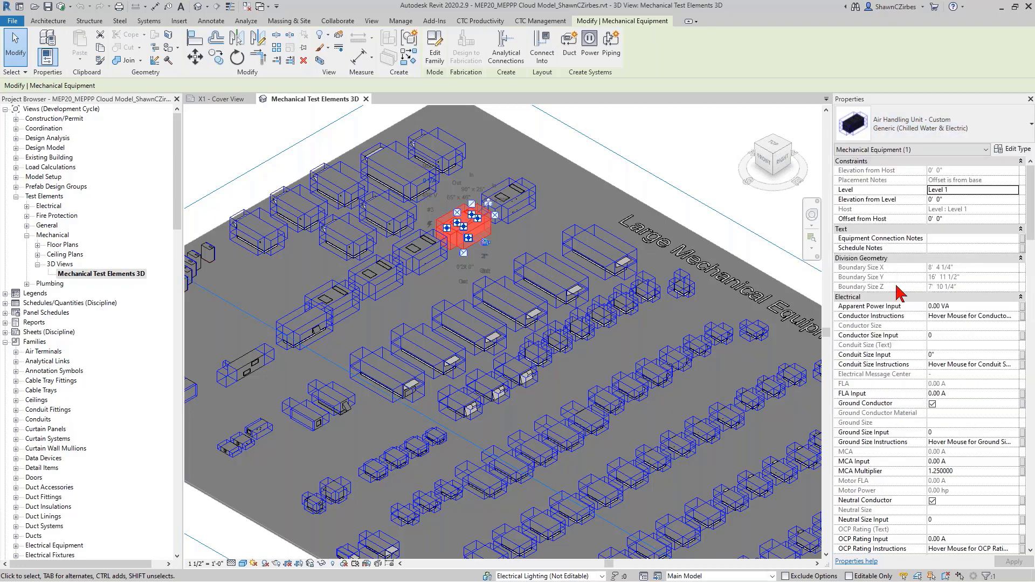
{"action": "left_click", "coordinate": [885, 126]}
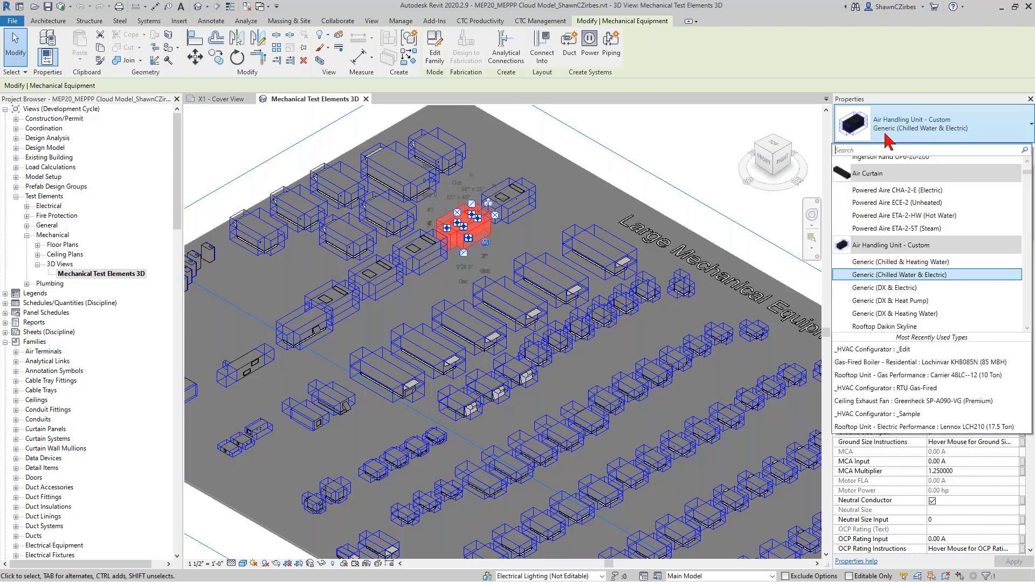
{"action": "scroll", "coordinate": [898, 276], "scroll_direction": "down", "scroll_amount": 1}
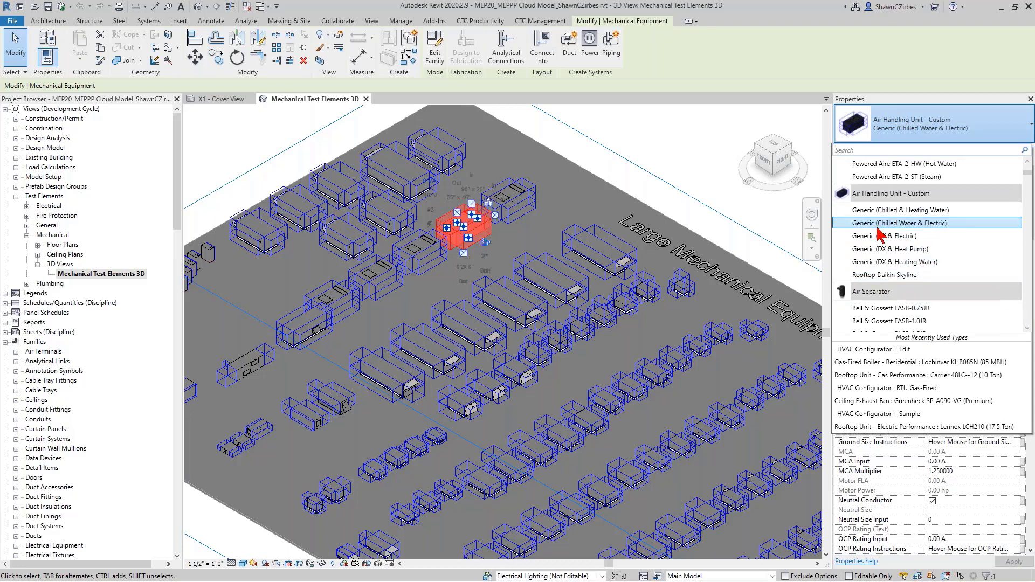
{"action": "scroll", "coordinate": [893, 251], "scroll_direction": "up", "scroll_amount": 1}
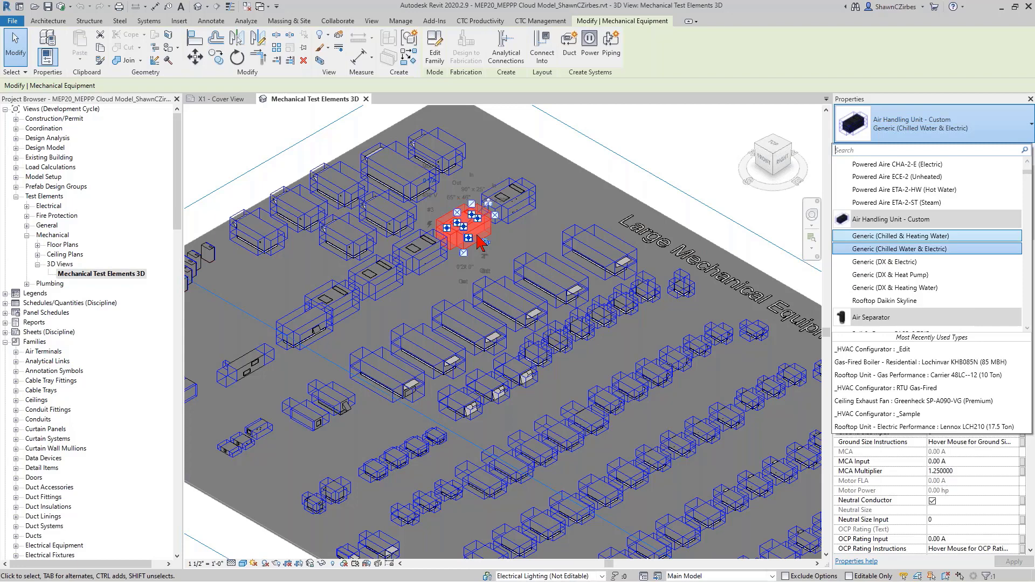
{"action": "key", "text": "Escape"}
{"action": "key", "text": "Escape"}
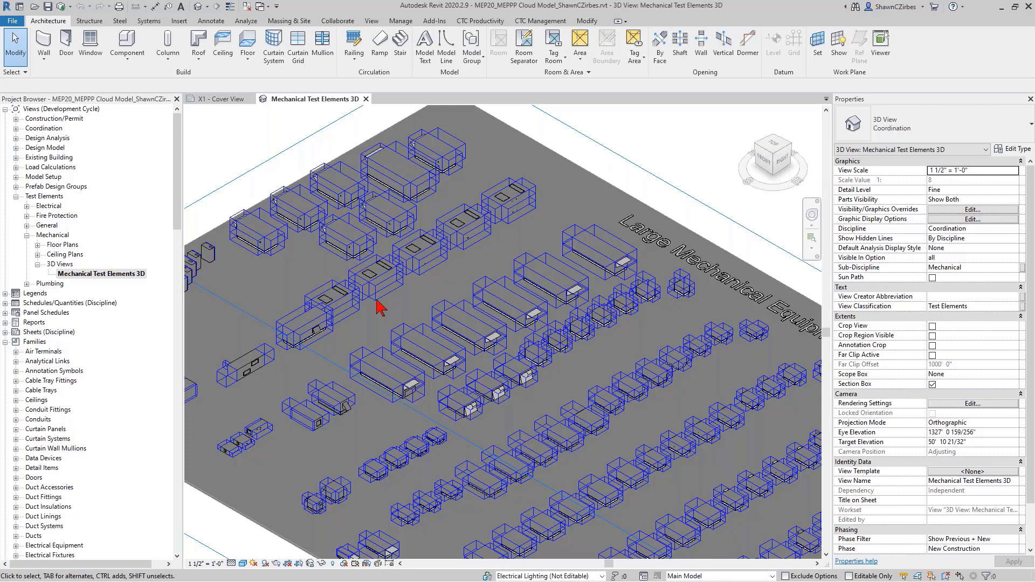
- Open the _HVAC Configurator mechanical equipment family for editing in the Family Editor
{"action": "left_click_drag", "start_coordinate": [178, 186], "coordinate": [180, 324]}
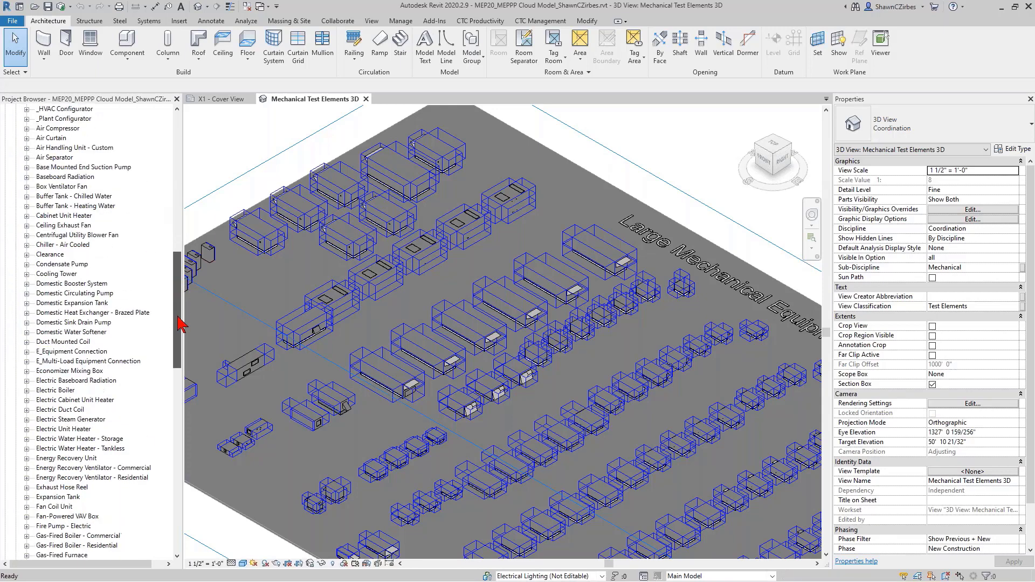
{"action": "scroll", "coordinate": [121, 273], "scroll_direction": "up", "scroll_amount": 2}
{"action": "left_click", "coordinate": [63, 168]}
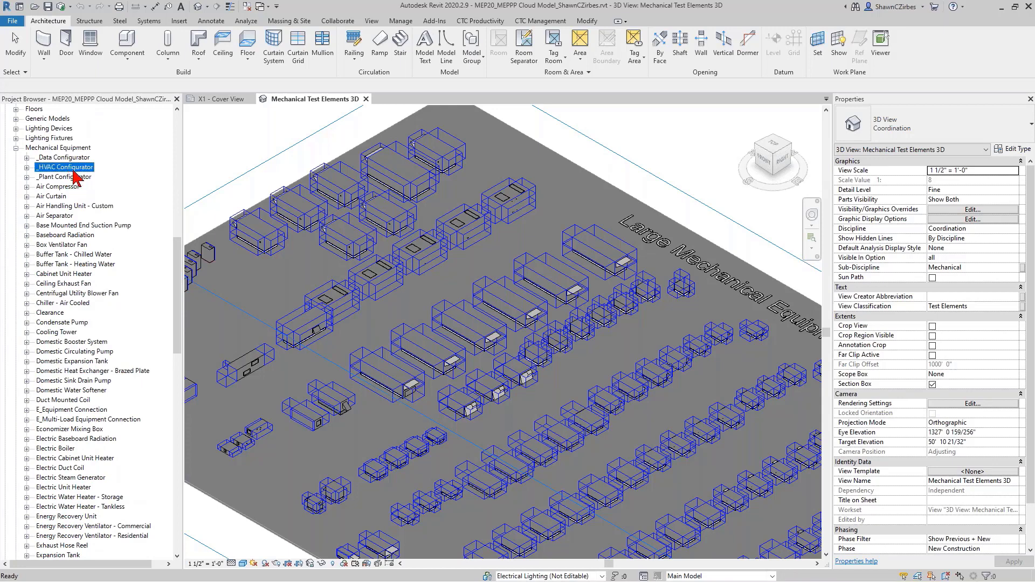
{"action": "right_click", "coordinate": [74, 172]}
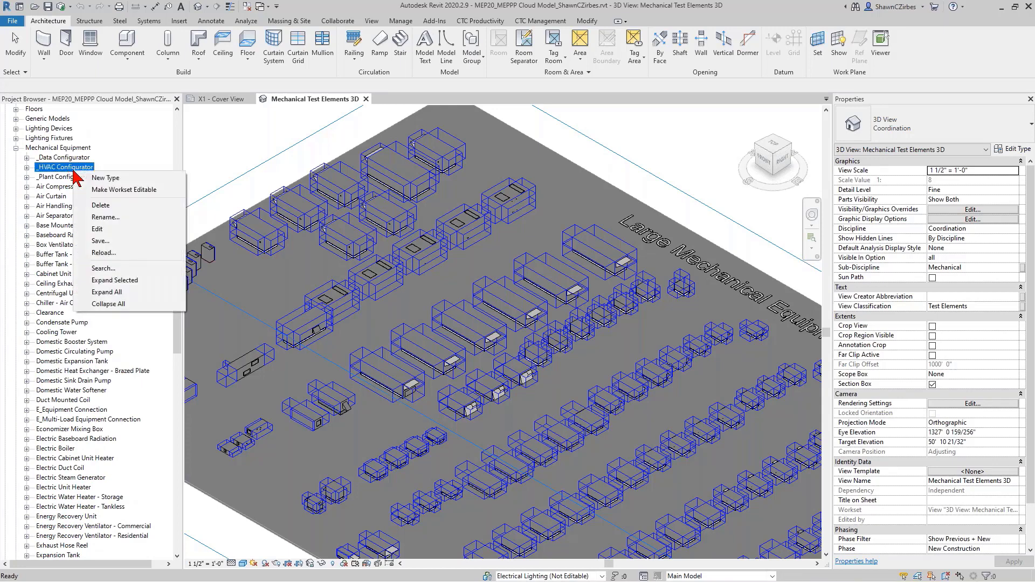
{"action": "left_click", "coordinate": [107, 233]}
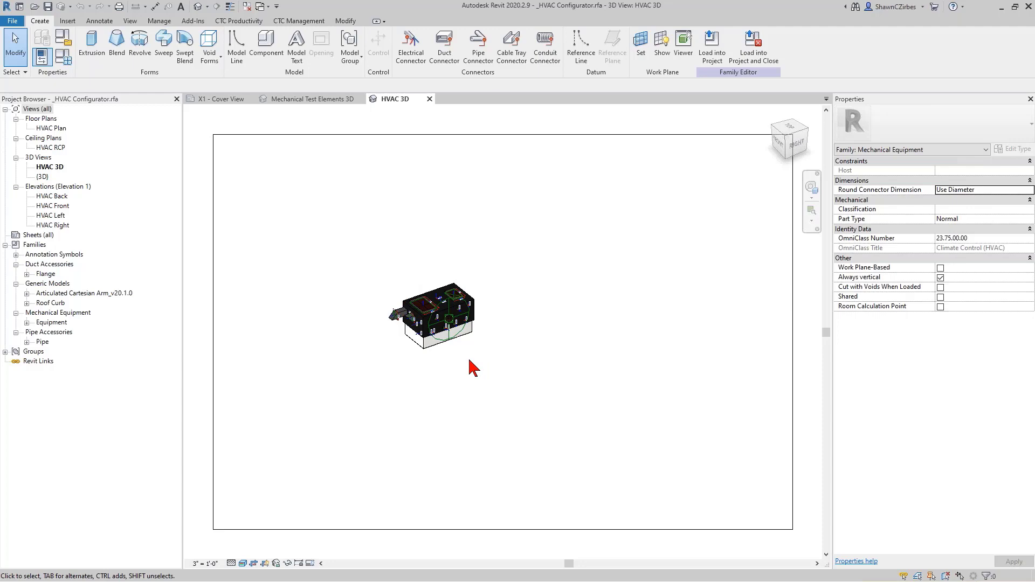
- Examine the HVAC unit's duct, pipe and electrical connectors, its roof curb and its clearance in the family's 3D view
{"action": "scroll", "coordinate": [435, 394], "scroll_direction": "up", "scroll_amount": 1}
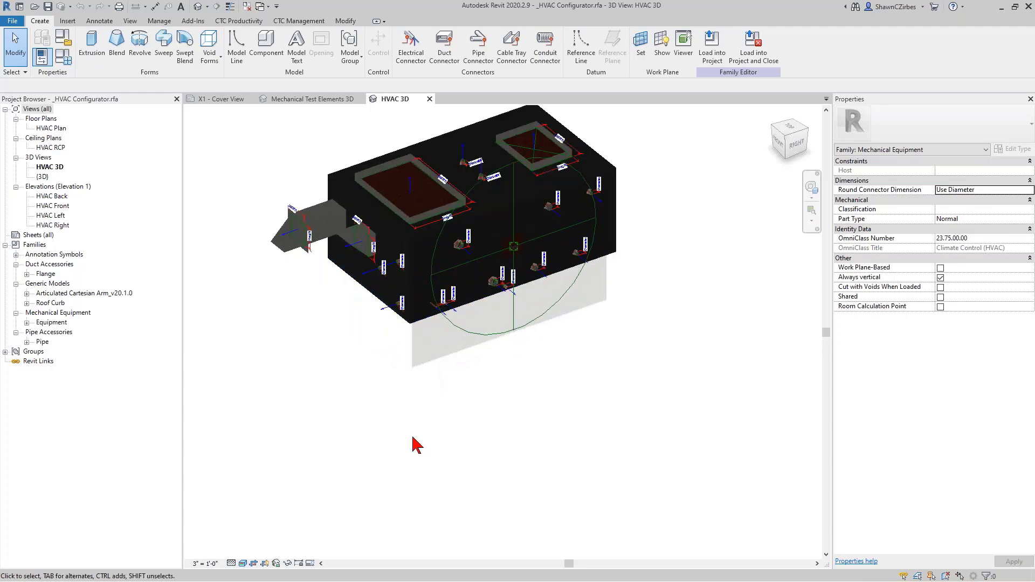
{"action": "middle_click_drag", "start_coordinate": [413, 446], "coordinate": [624, 337], "text": "shift"}
{"action": "middle_click_drag", "start_coordinate": [510, 367], "coordinate": [494, 452]}
{"action": "scroll", "coordinate": [495, 458], "scroll_direction": "up", "scroll_amount": 2}
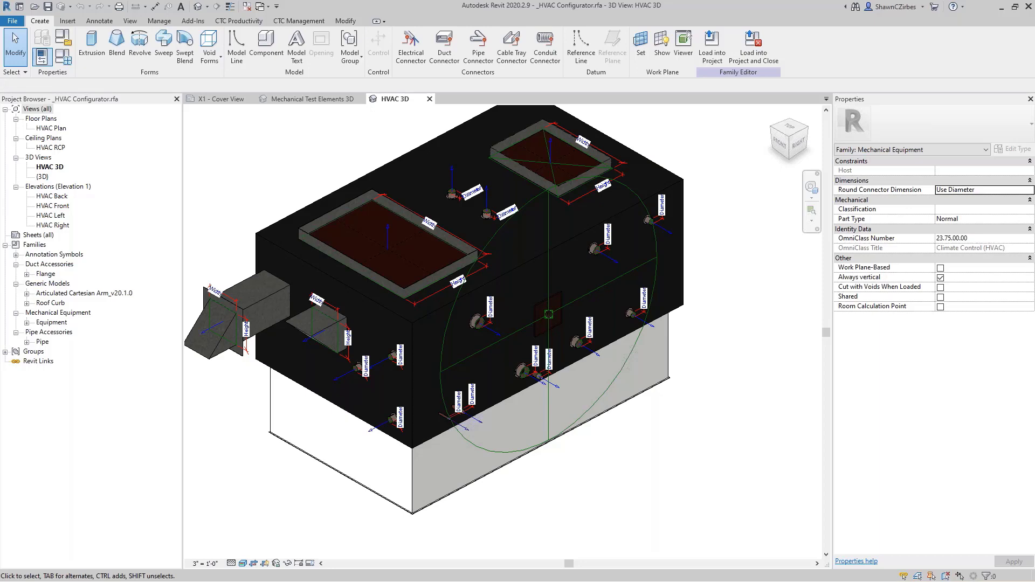
- Select the two refrigerant pipe connectors and the chilled-water coil supply connector in turn to inspect their properties
{"action": "left_click", "coordinate": [482, 426]}
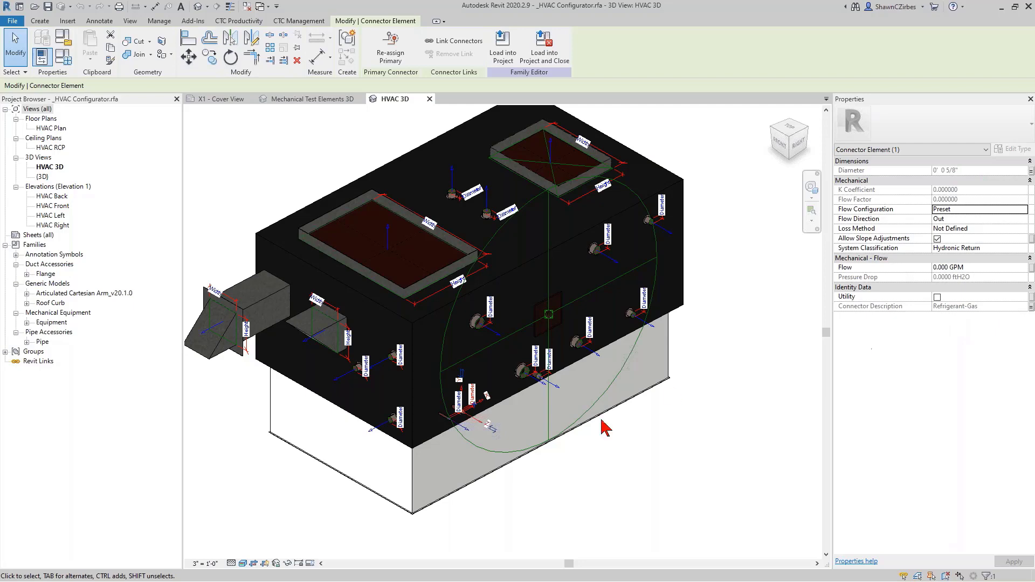
{"action": "left_click", "coordinate": [468, 432]}
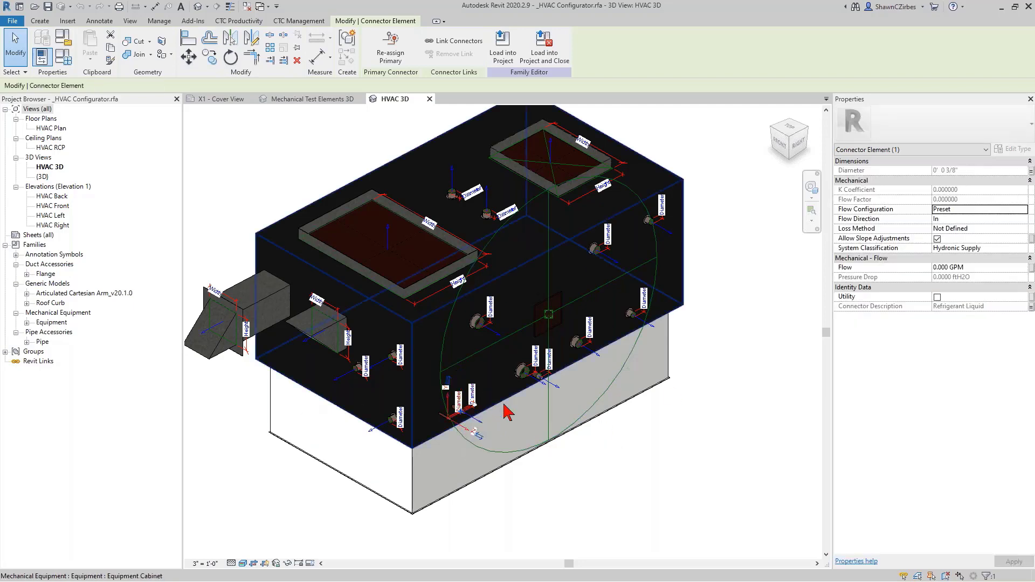
{"action": "left_click", "coordinate": [523, 371]}
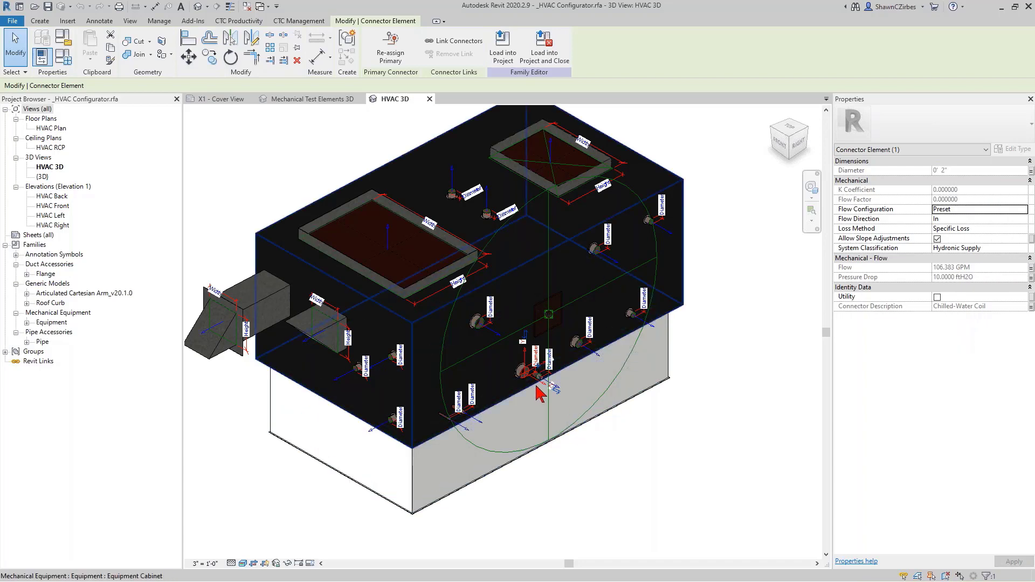
- Inspect the properties of the nested chilled-water pipe fitting and of the Articulated Cartesian Arm at the same connector
{"action": "scroll", "coordinate": [537, 392], "scroll_direction": "up", "scroll_amount": 5}
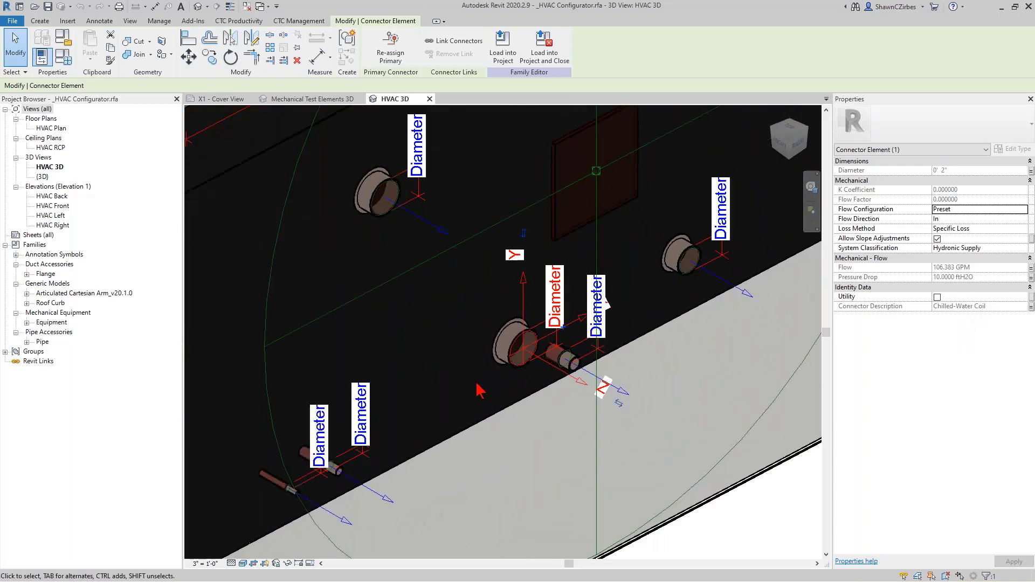
{"action": "left_click", "coordinate": [499, 363]}
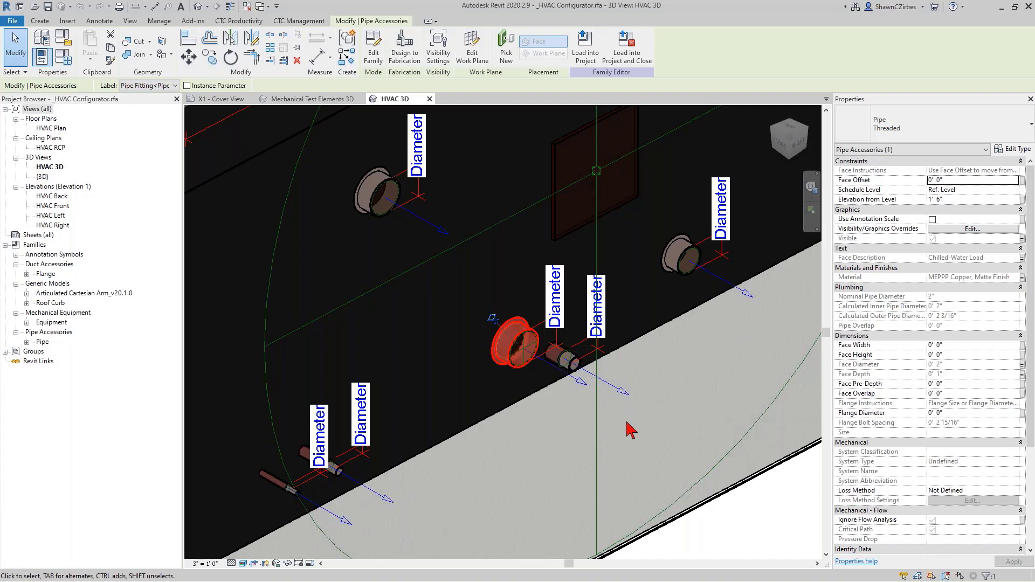
{"action": "key", "text": "Escape"}
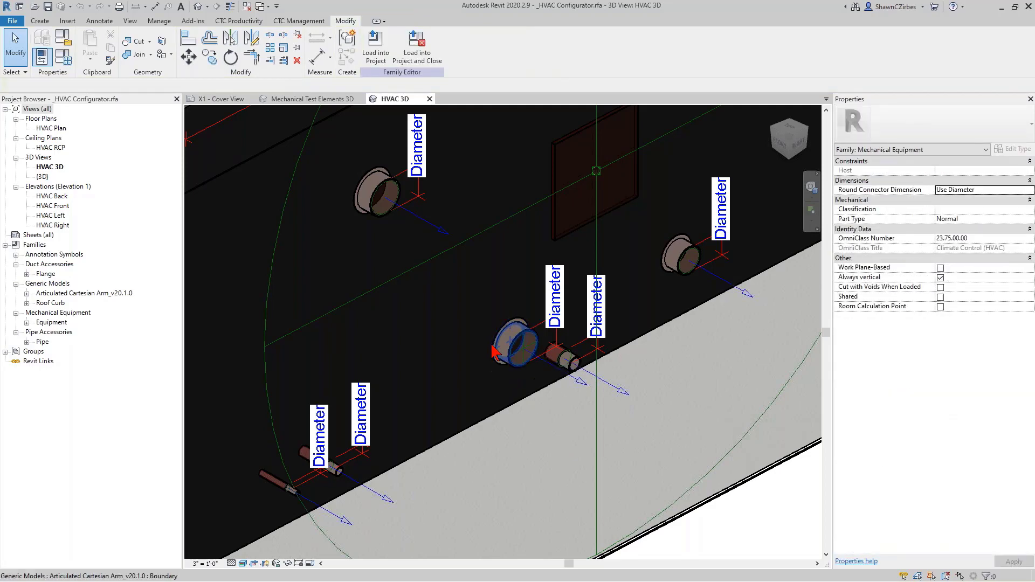
{"action": "left_click", "coordinate": [494, 351]}
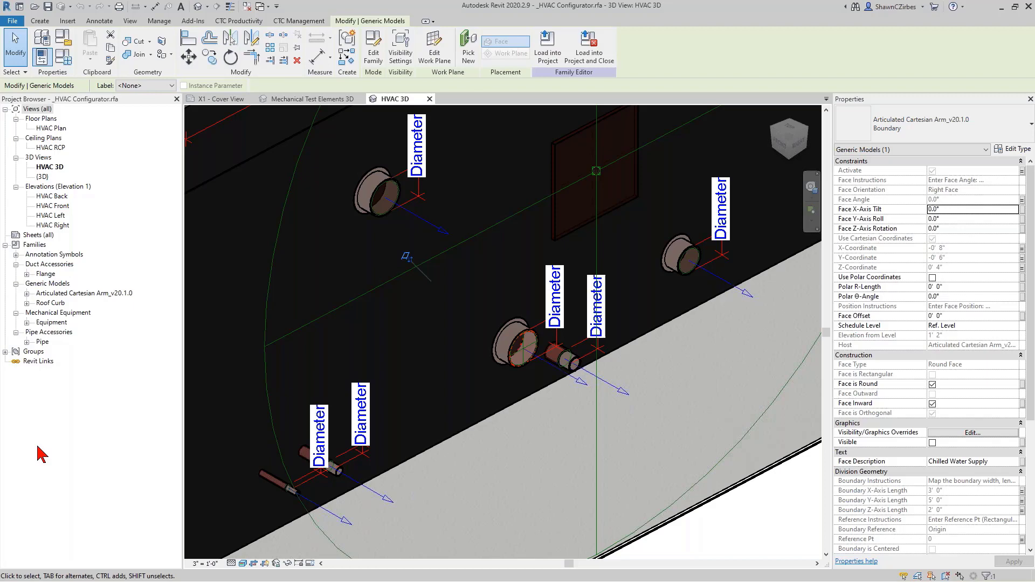
{"action": "scroll", "coordinate": [361, 375], "scroll_direction": "down", "scroll_amount": 5}
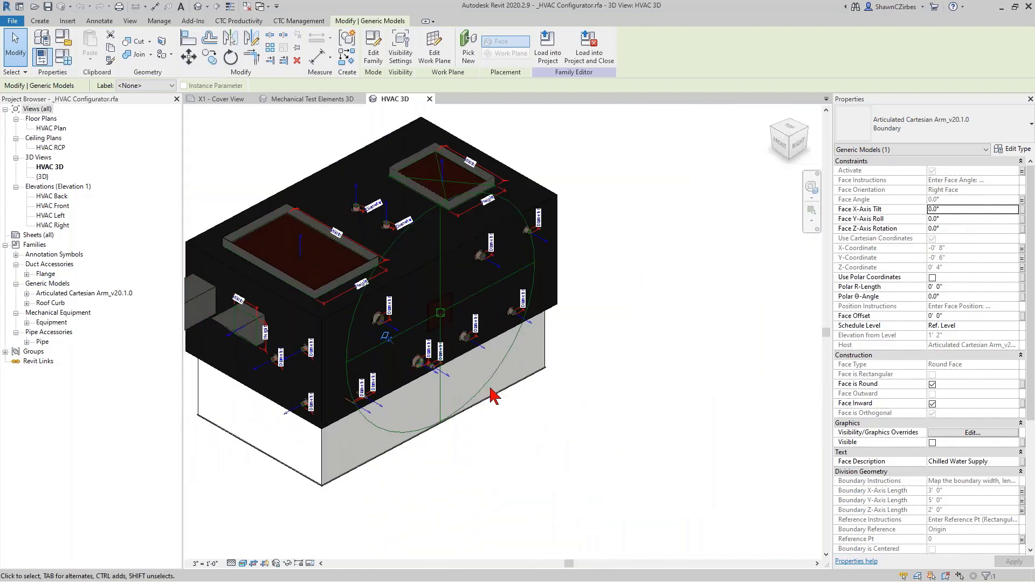
{"action": "middle_click_drag", "start_coordinate": [495, 398], "coordinate": [563, 396]}
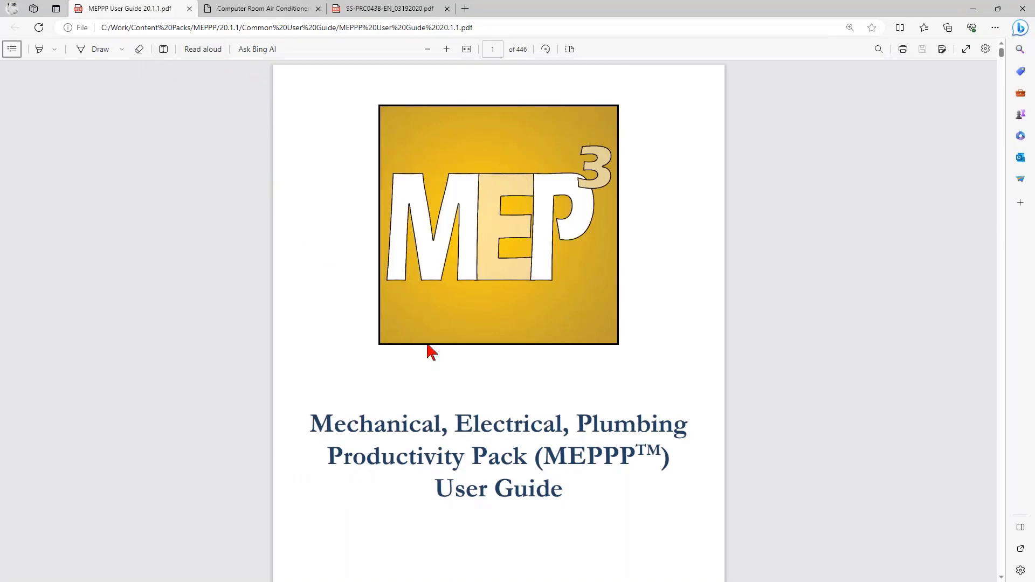
- Switch to the MEPPP User Guide PDF in the browser and follow the table of contents link to Chapter 6: Articulated Cartesian Arm
{"action": "scroll", "coordinate": [819, 434], "scroll_direction": "down", "scroll_amount": 1}
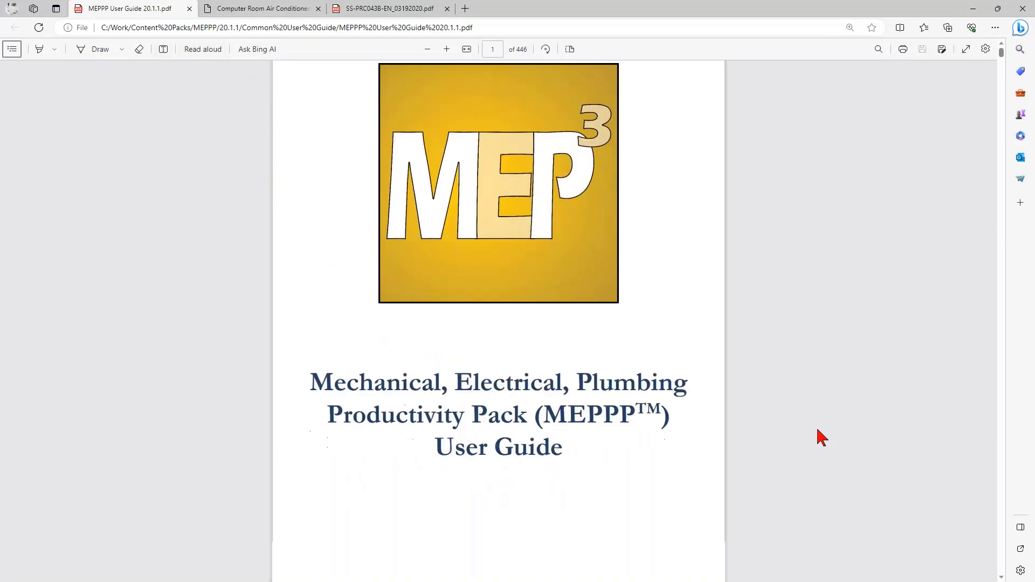
{"action": "scroll", "coordinate": [821, 436], "scroll_direction": "down", "scroll_amount": 15}
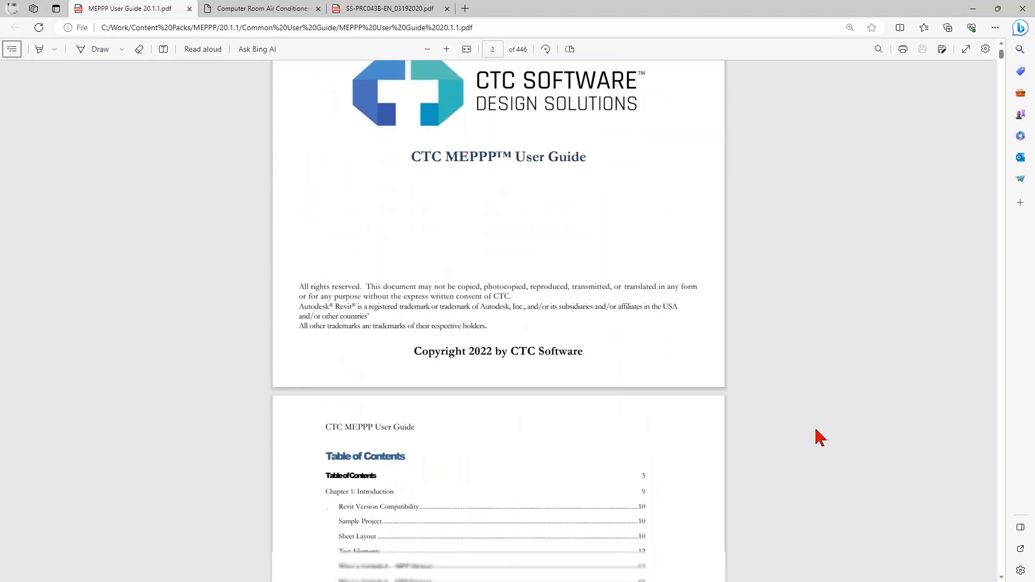
{"action": "scroll", "coordinate": [821, 437], "scroll_direction": "down", "scroll_amount": 12}
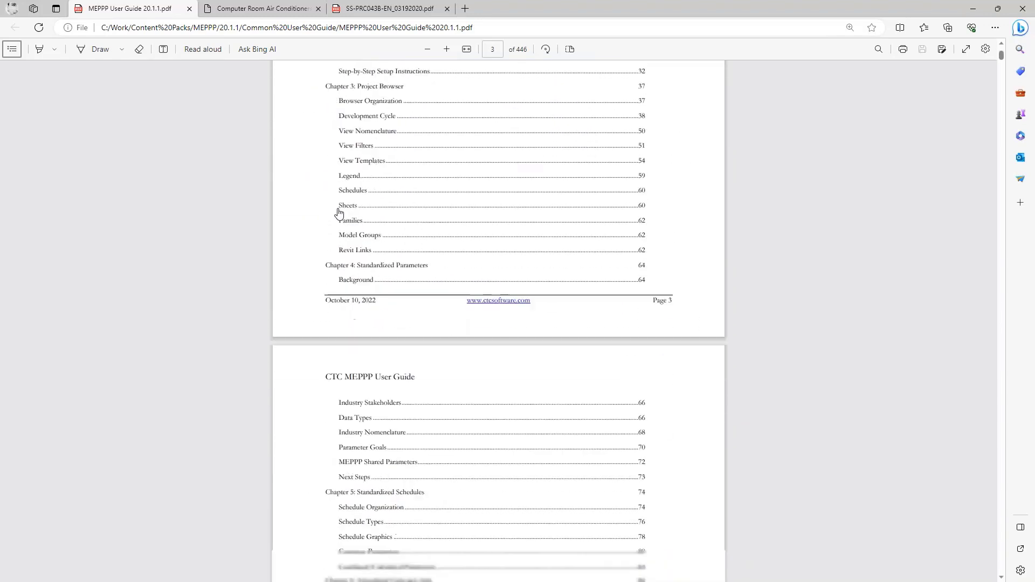
{"action": "scroll", "coordinate": [339, 214], "scroll_direction": "down", "scroll_amount": 5}
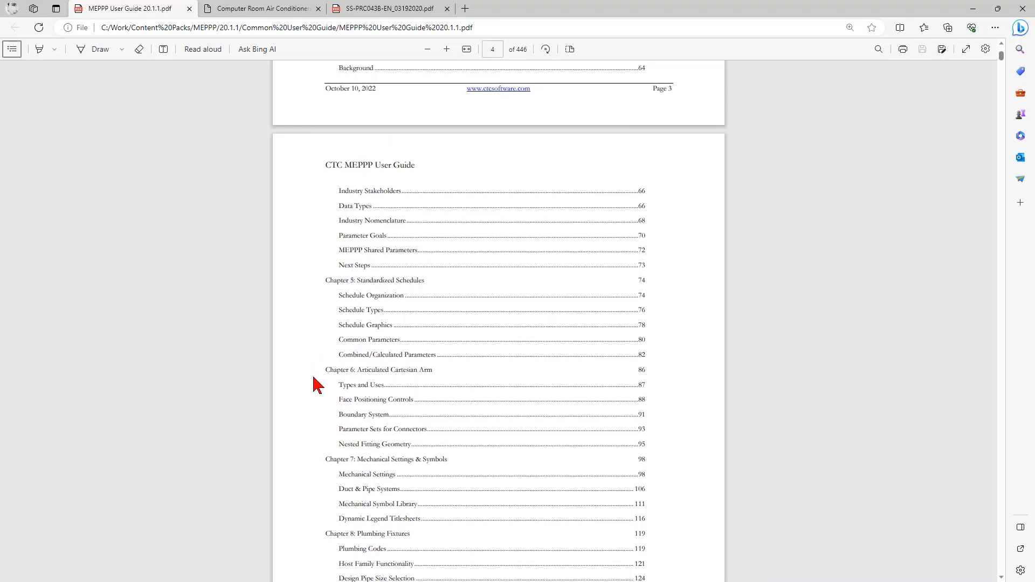
{"action": "left_click", "coordinate": [342, 371]}
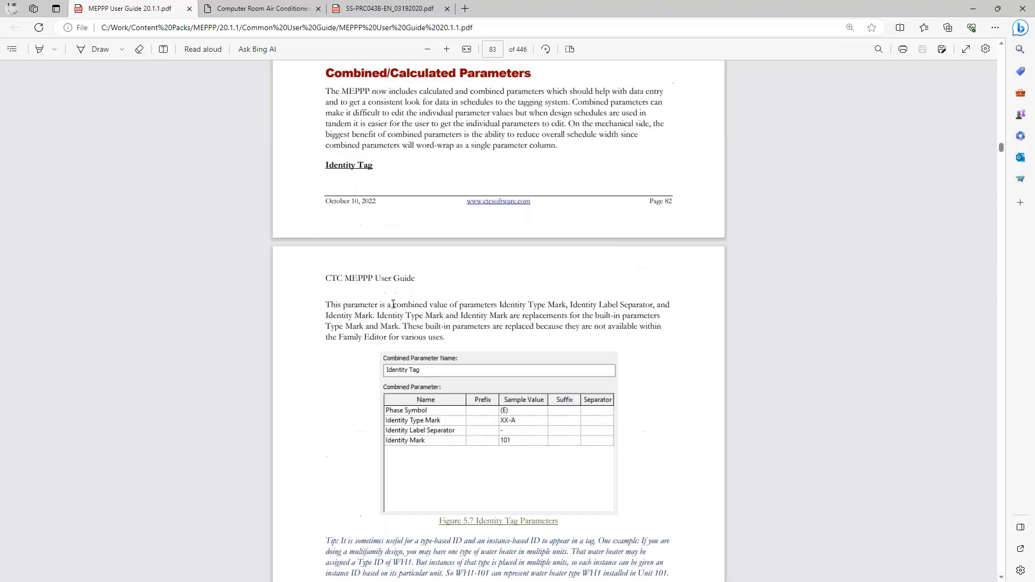
- Look through the guide's Combined/Calculated Parameters section, covering the Identity Tag, Location and Overall Size parameters
{"action": "scroll", "coordinate": [356, 173], "scroll_direction": "down", "scroll_amount": 2}
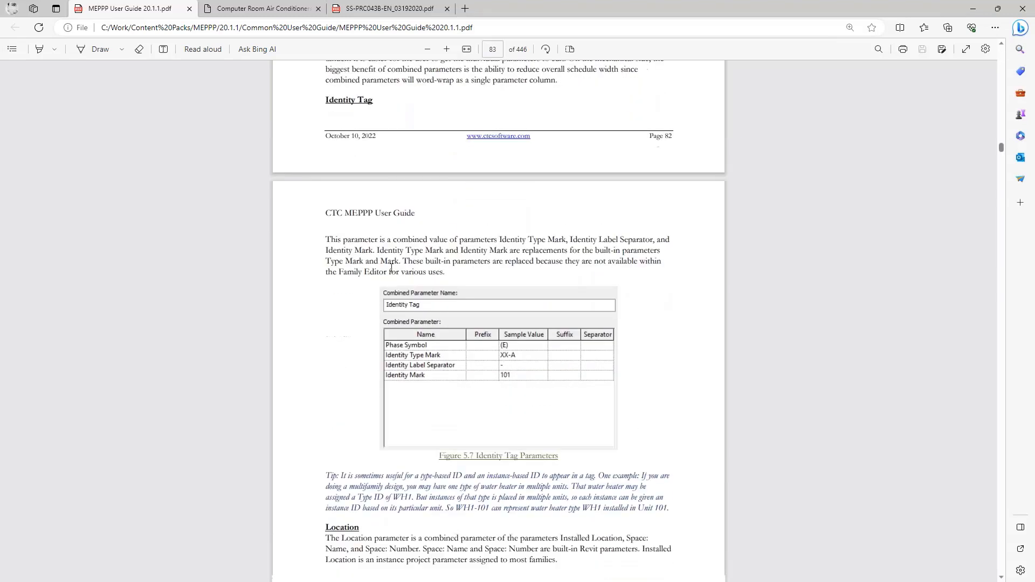
{"action": "scroll", "coordinate": [414, 259], "scroll_direction": "up", "scroll_amount": 2}
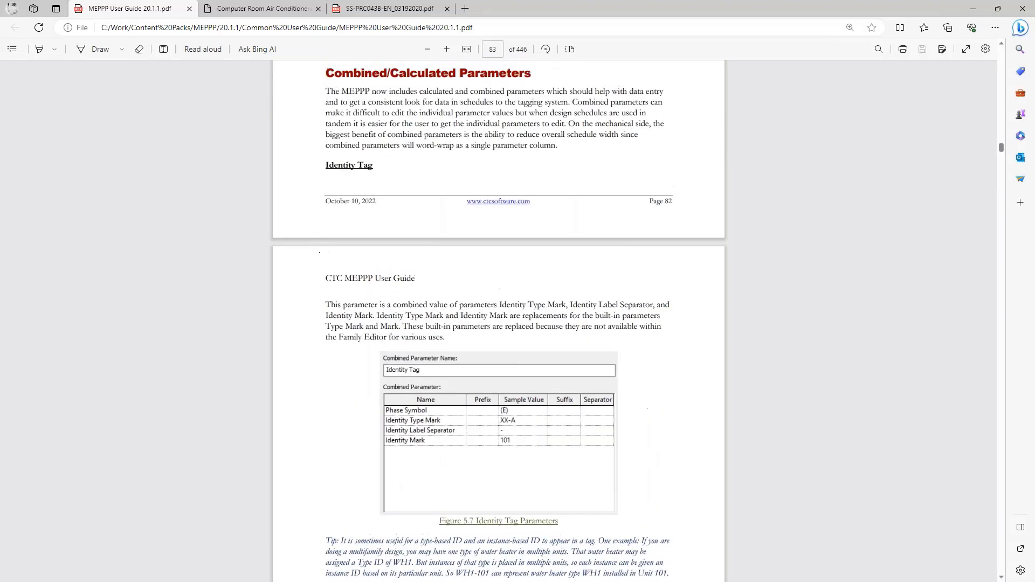
{"action": "scroll", "coordinate": [372, 149], "scroll_direction": "down", "scroll_amount": 2}
{"action": "scroll", "coordinate": [378, 215], "scroll_direction": "up", "scroll_amount": 5}
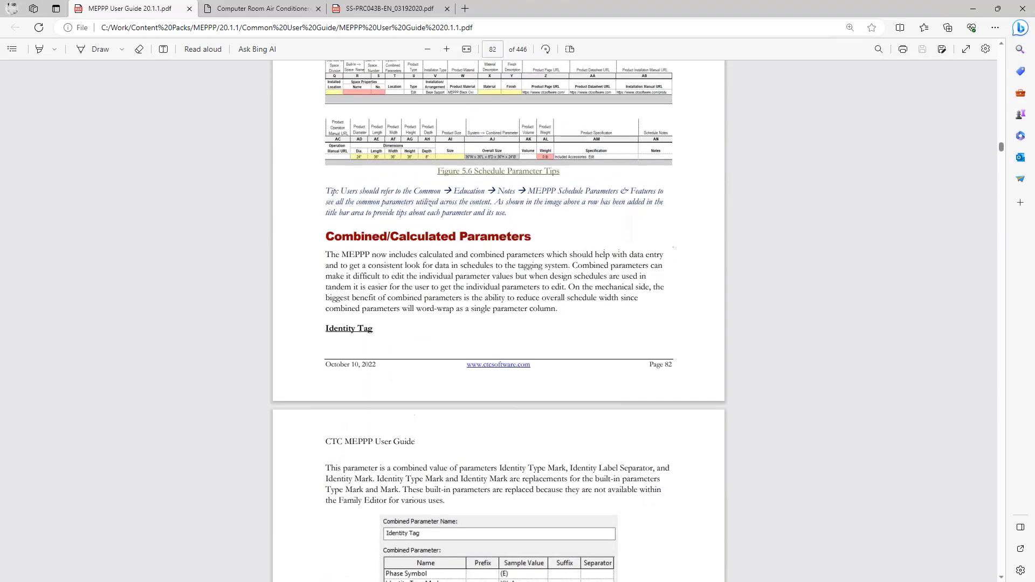
{"action": "scroll", "coordinate": [398, 370], "scroll_direction": "down", "scroll_amount": 12}
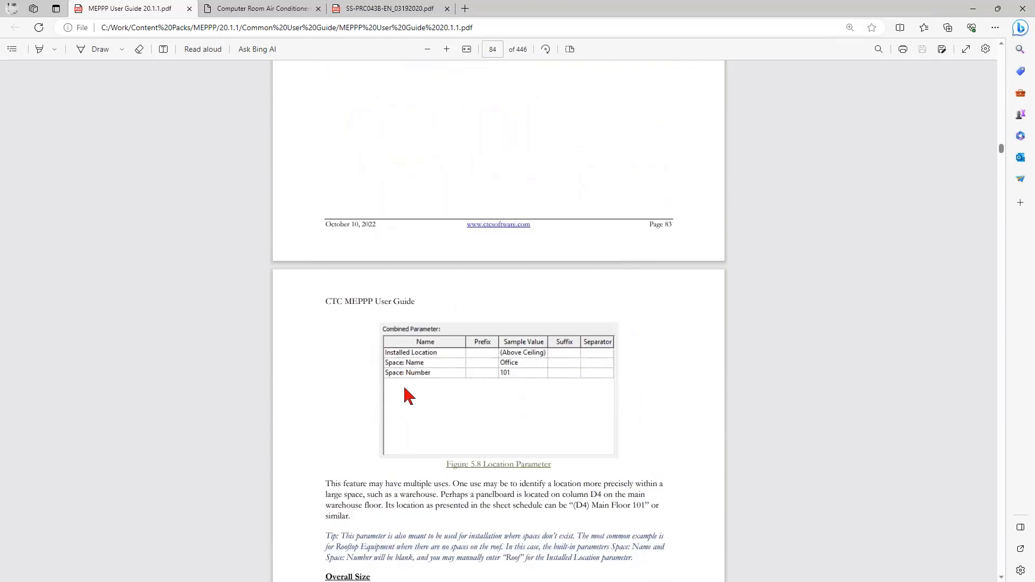
{"action": "scroll", "coordinate": [406, 396], "scroll_direction": "down", "scroll_amount": 4}
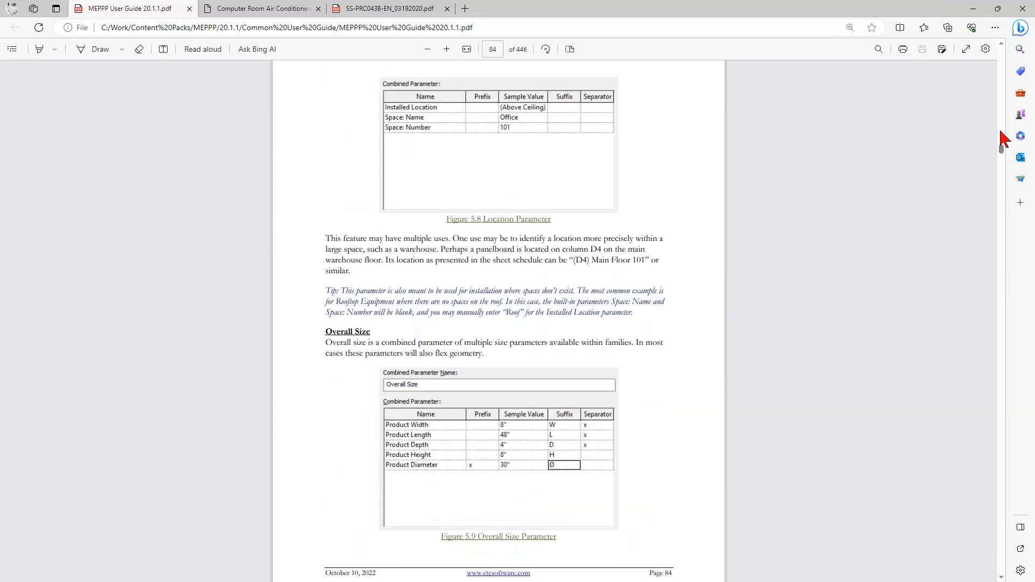
- Return to the guide's table of contents, follow the Chapter 6 link again and go to the start of the Articulated Cartesian Arm chapter
{"action": "left_click_drag", "start_coordinate": [1001, 144], "coordinate": [1000, 51]}
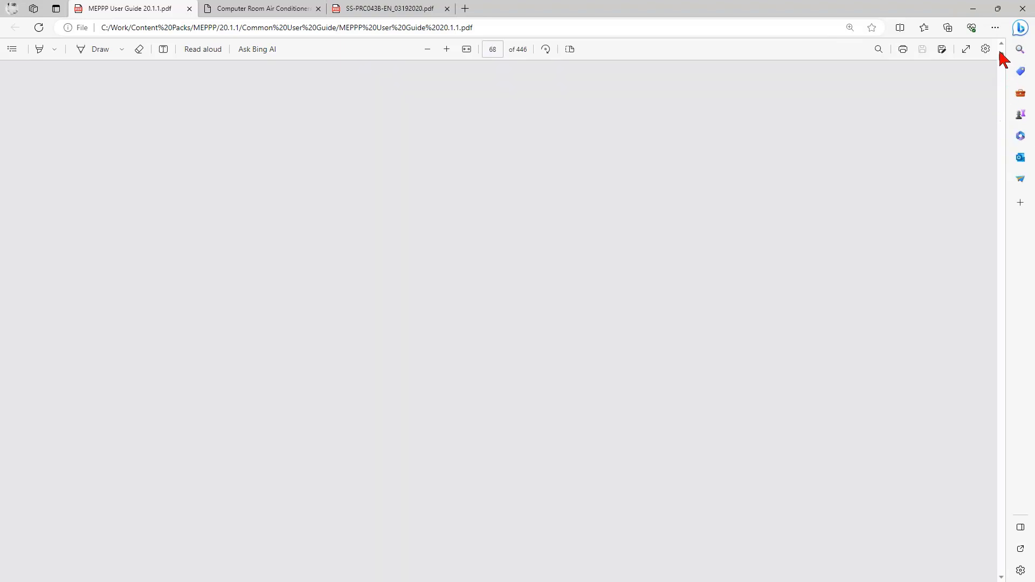
{"action": "scroll", "coordinate": [469, 354], "scroll_direction": "down", "scroll_amount": 20}
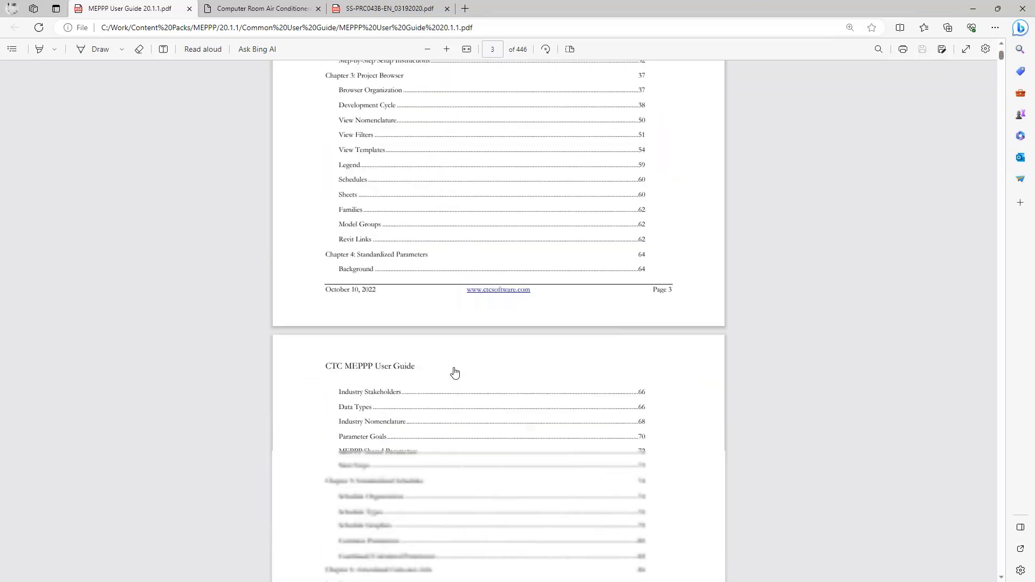
{"action": "scroll", "coordinate": [455, 373], "scroll_direction": "down", "scroll_amount": 3}
{"action": "scroll", "coordinate": [416, 342], "scroll_direction": "up", "scroll_amount": 1}
{"action": "scroll", "coordinate": [367, 381], "scroll_direction": "up", "scroll_amount": 1}
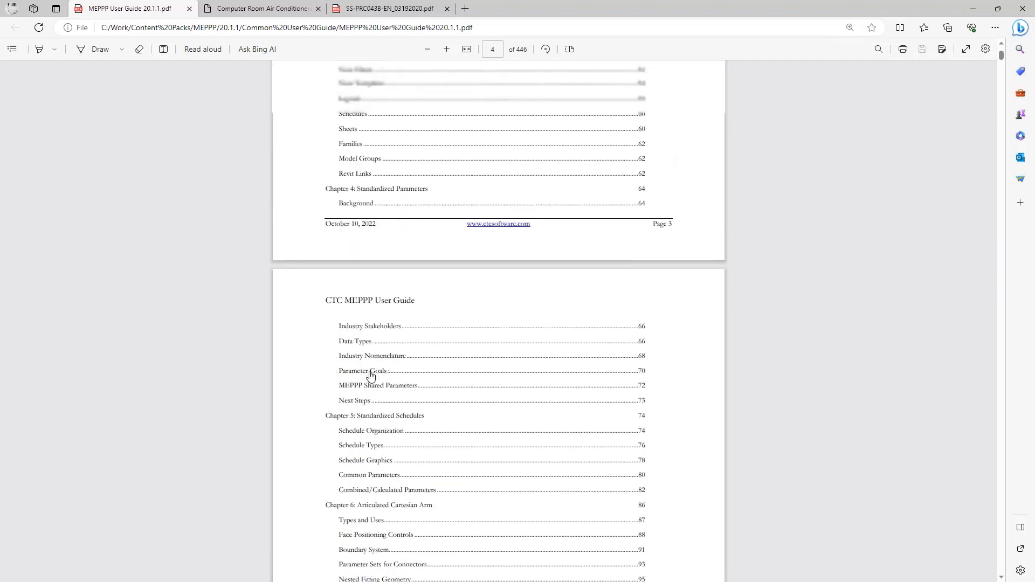
{"action": "scroll", "coordinate": [371, 378], "scroll_direction": "down", "scroll_amount": 4}
{"action": "left_click", "coordinate": [373, 291]}
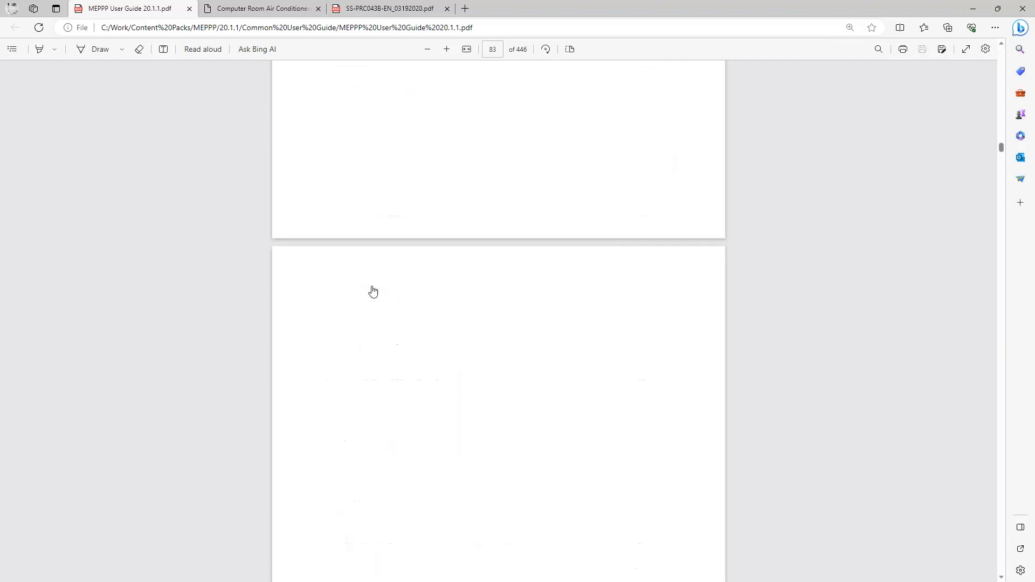
{"action": "scroll", "coordinate": [570, 254], "scroll_direction": "down", "scroll_amount": 3}
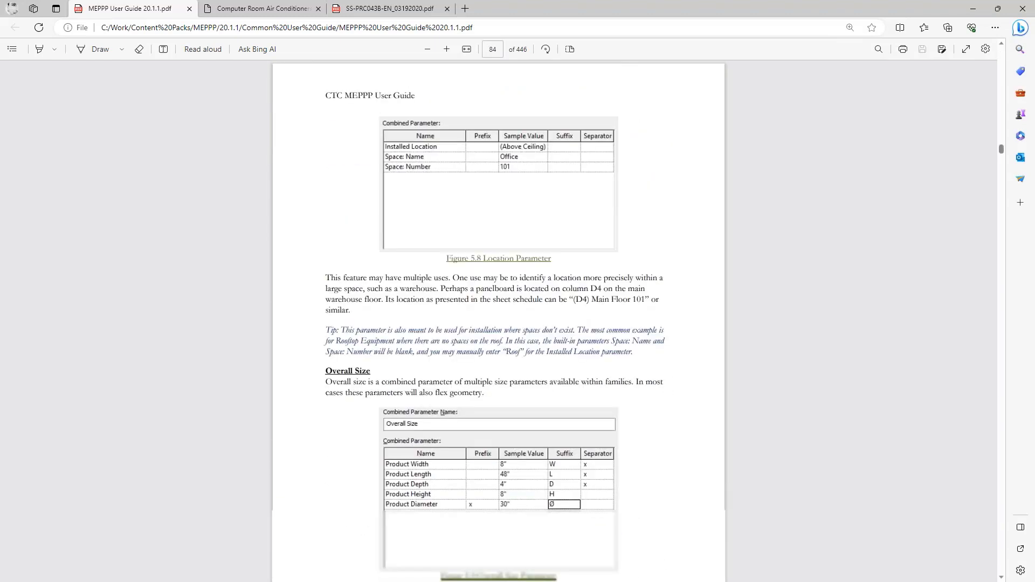
{"action": "scroll", "coordinate": [499, 324], "scroll_direction": "down", "scroll_amount": 20}
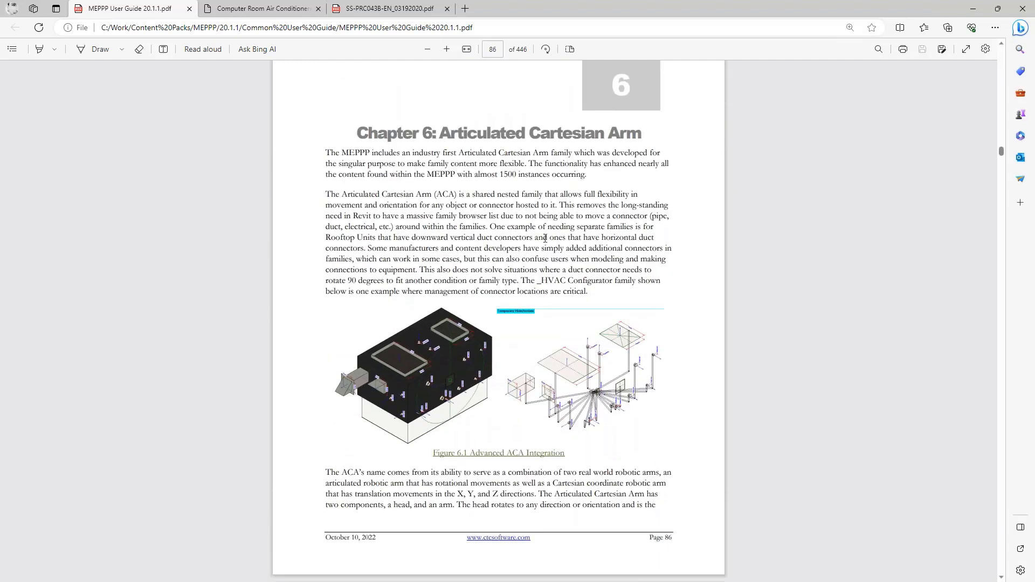
- Review the chapter's Advanced ACA Integration figure and the Types and Uses section on the Free and Boundary types
{"action": "scroll", "coordinate": [526, 235], "scroll_direction": "down", "scroll_amount": 3}
{"action": "scroll", "coordinate": [456, 269], "scroll_direction": "up", "scroll_amount": 2}
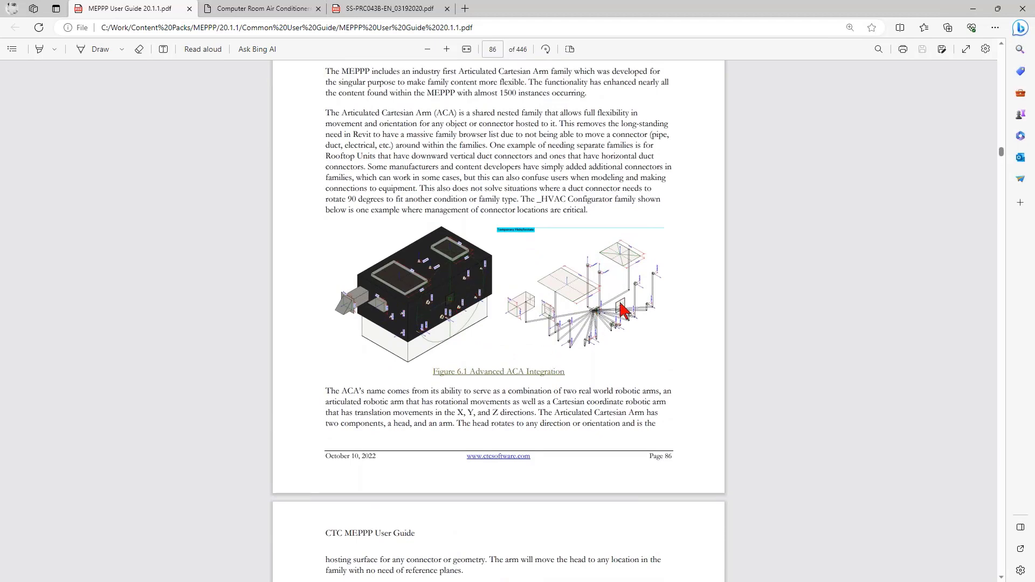
{"action": "scroll", "coordinate": [427, 378], "scroll_direction": "down", "scroll_amount": 5}
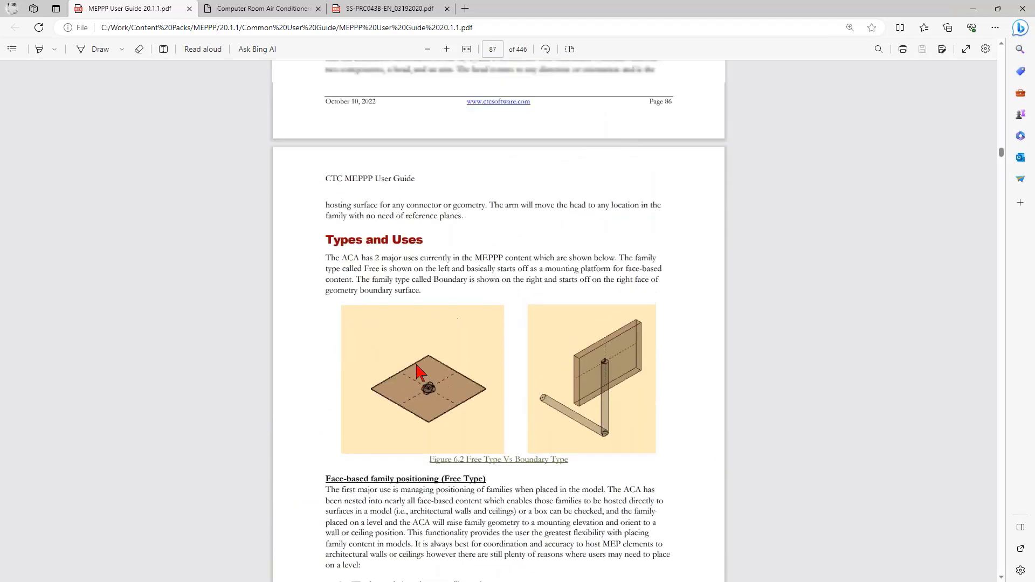
{"action": "scroll", "coordinate": [417, 380], "scroll_direction": "down", "scroll_amount": 1}
{"action": "scroll", "coordinate": [417, 411], "scroll_direction": "down", "scroll_amount": 1}
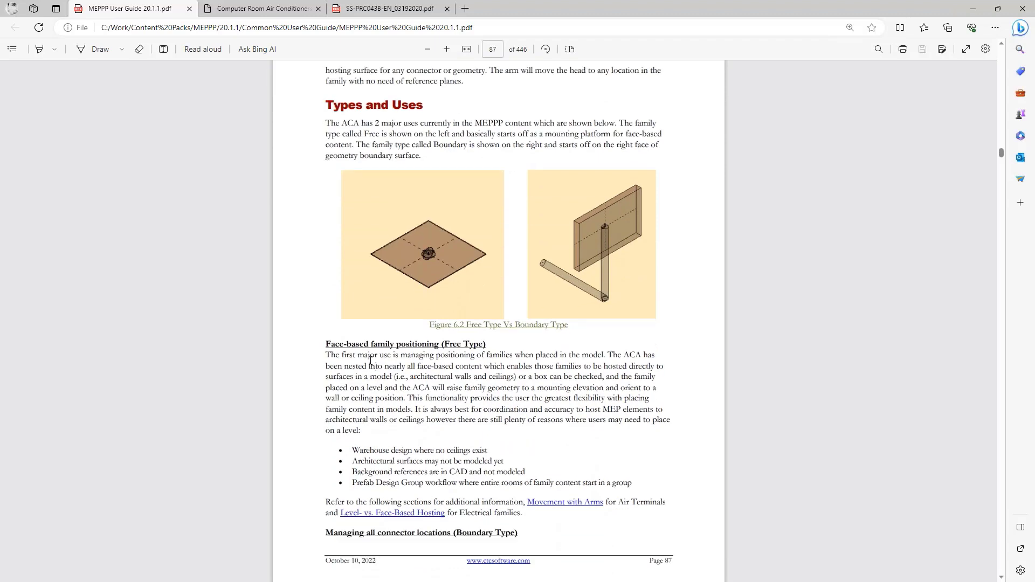
{"action": "left_click_drag", "start_coordinate": [326, 344], "coordinate": [487, 345]}
{"action": "scroll", "coordinate": [381, 402], "scroll_direction": "down", "scroll_amount": 8}
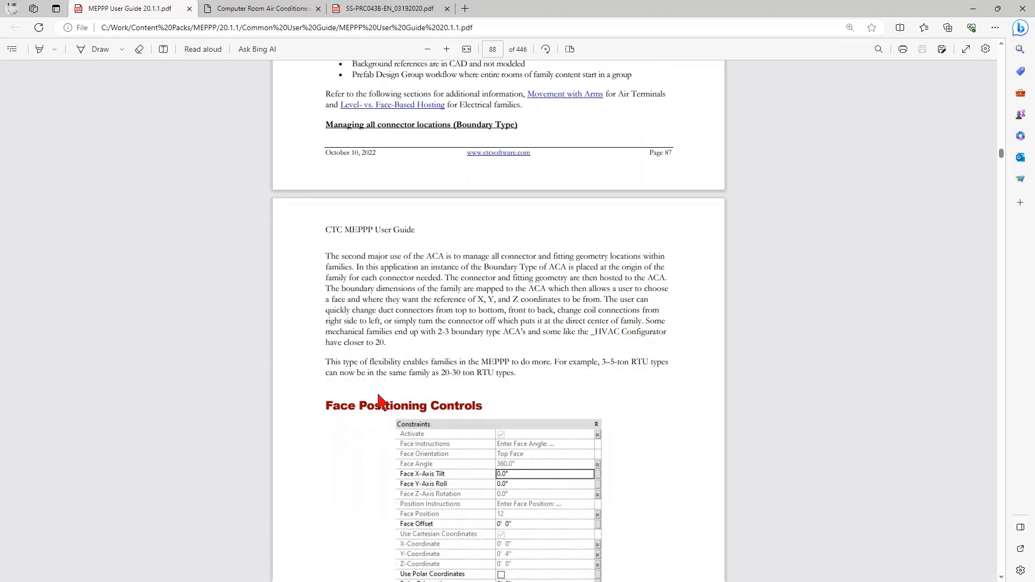
- Read the Face Positioning Controls section, from the Activate parameter through face orientation, tilt and position to the Cartesian coordinates
{"action": "scroll", "coordinate": [372, 406], "scroll_direction": "down", "scroll_amount": 5}
{"action": "scroll", "coordinate": [382, 399], "scroll_direction": "down", "scroll_amount": 2}
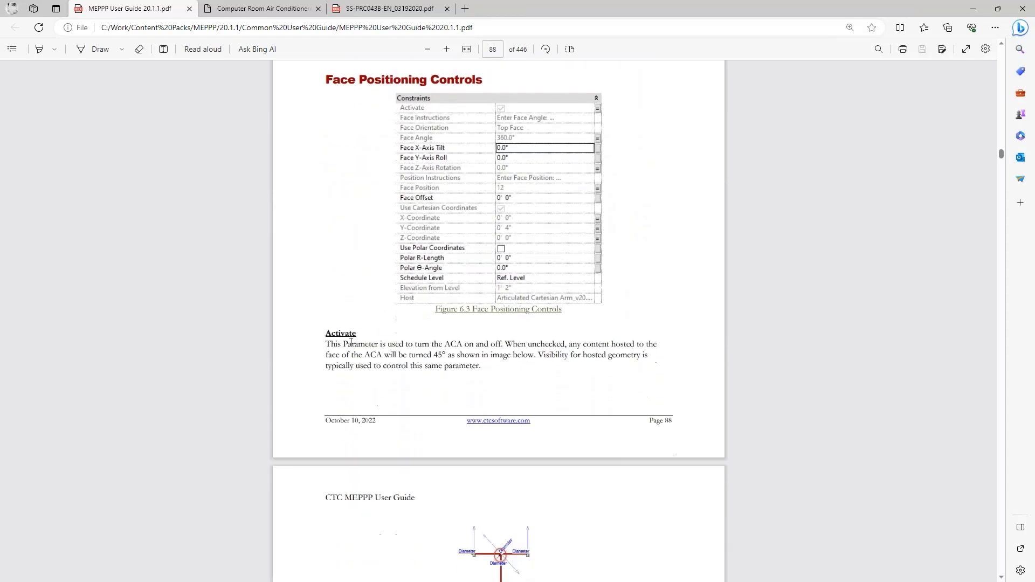
{"action": "left_click_drag", "start_coordinate": [324, 336], "coordinate": [372, 343]}
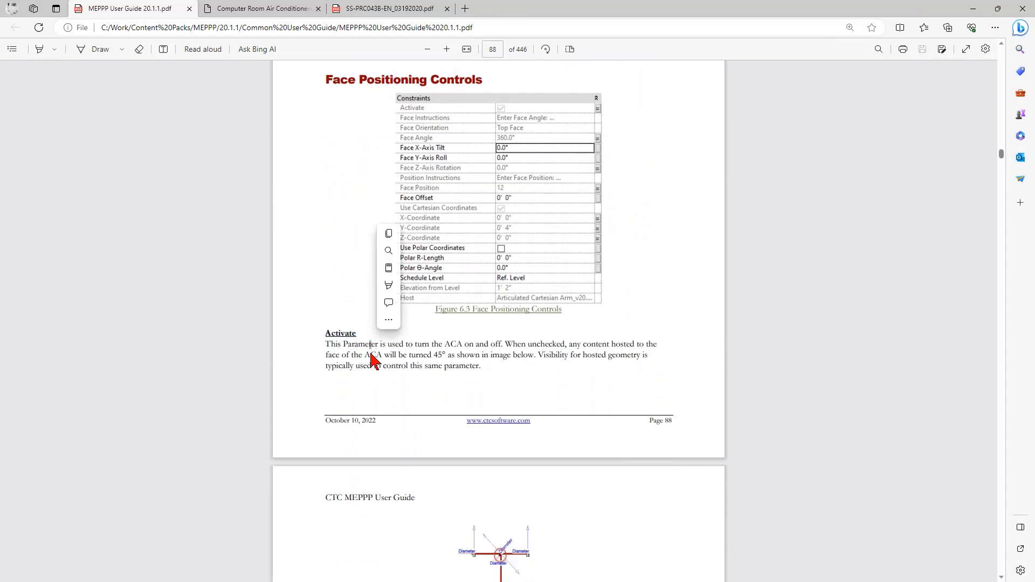
{"action": "scroll", "coordinate": [372, 358], "scroll_direction": "down", "scroll_amount": 6}
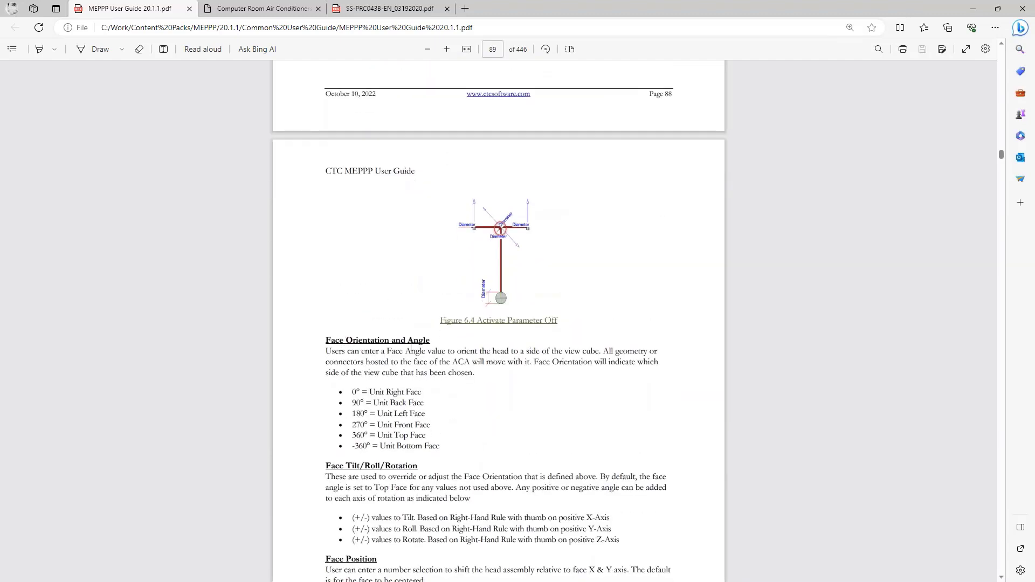
{"action": "scroll", "coordinate": [411, 347], "scroll_direction": "down", "scroll_amount": 5}
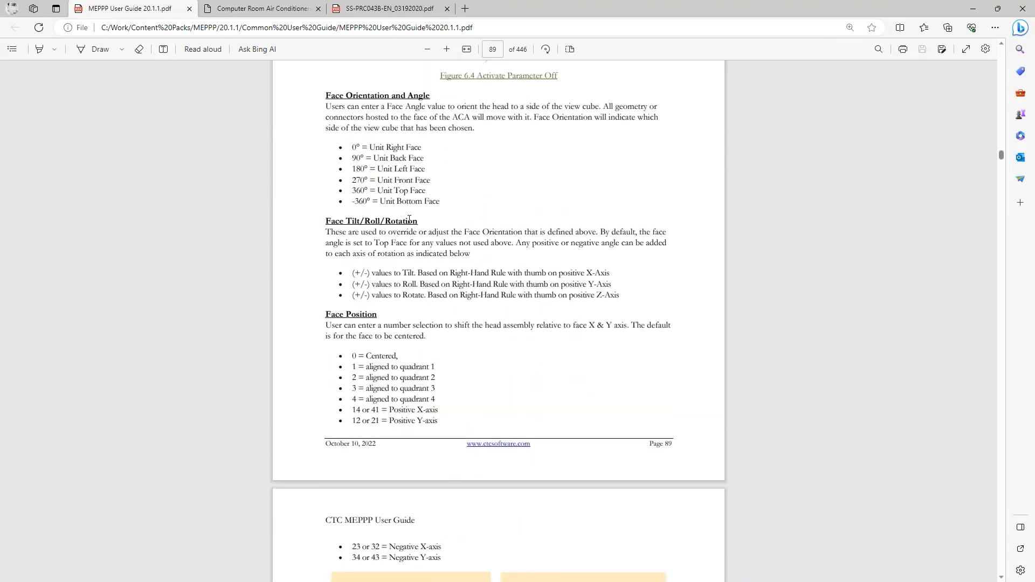
{"action": "scroll", "coordinate": [376, 298], "scroll_direction": "down", "scroll_amount": 8}
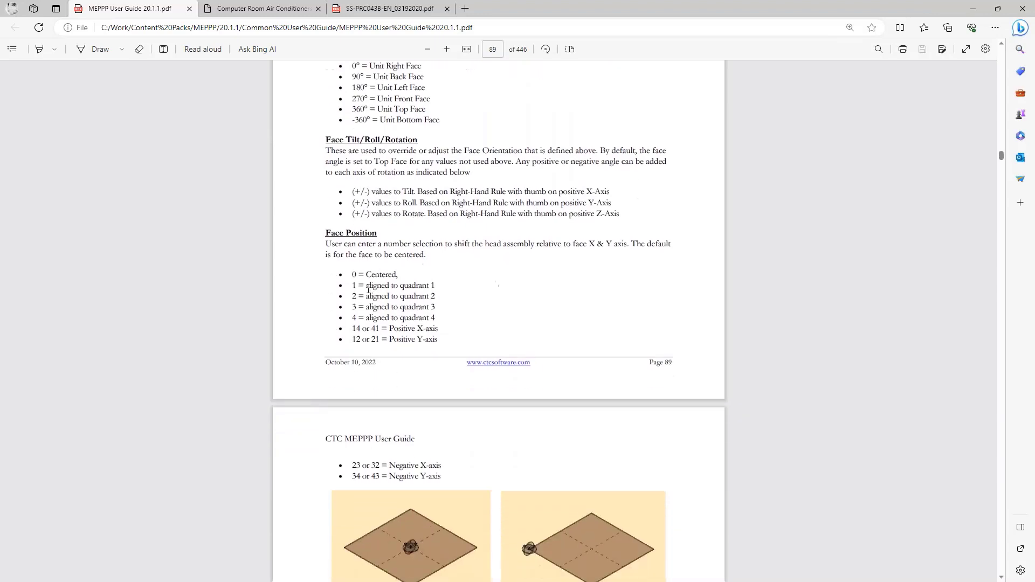
{"action": "scroll", "coordinate": [378, 341], "scroll_direction": "down", "scroll_amount": 1}
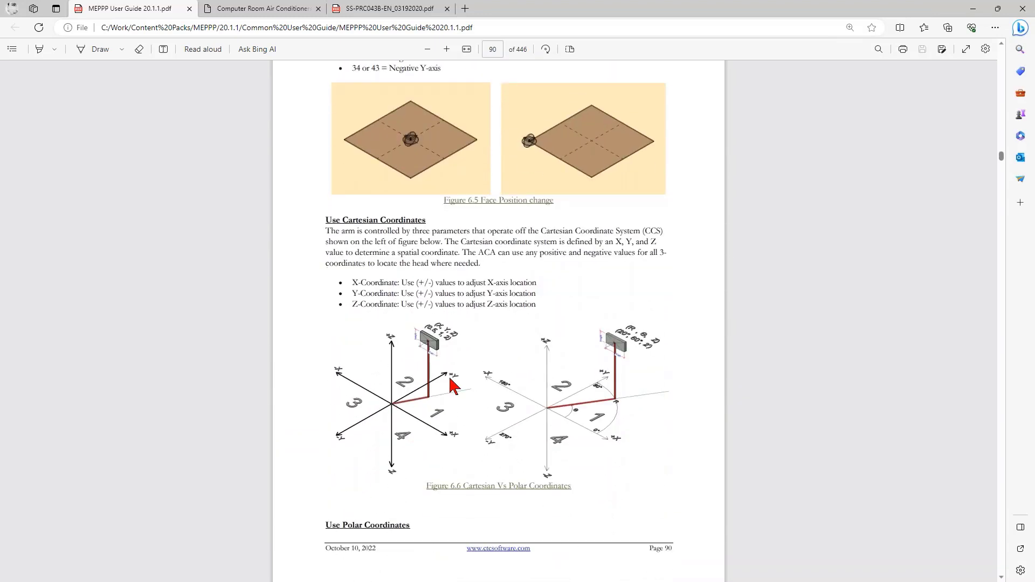
- Read the guide's Polar Coordinates and Boundary System sections, including the boundary controls and the Reference Pt corner and edge options
{"action": "scroll", "coordinate": [495, 472], "scroll_direction": "down", "scroll_amount": 10}
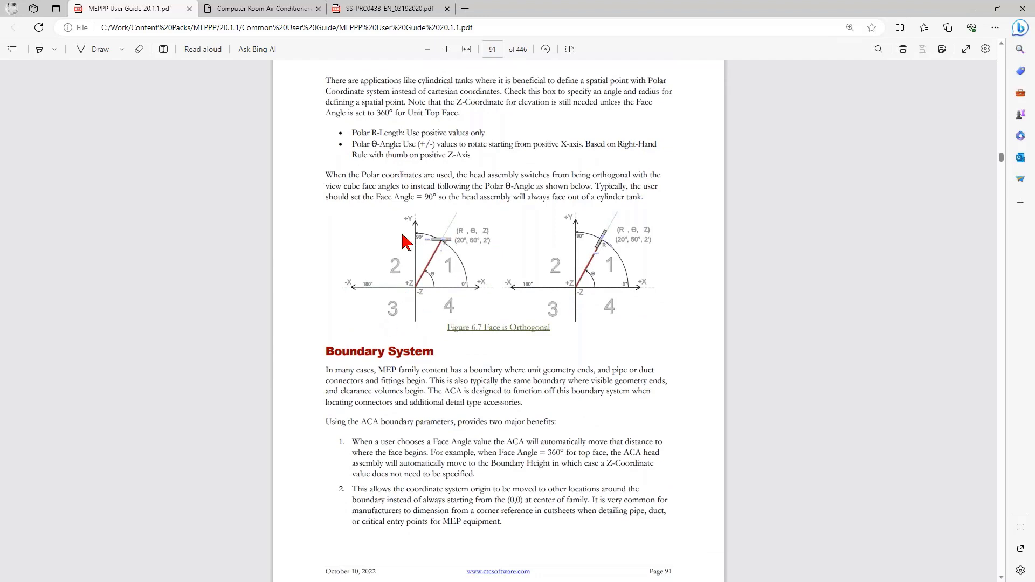
{"action": "scroll", "coordinate": [466, 409], "scroll_direction": "down", "scroll_amount": 1}
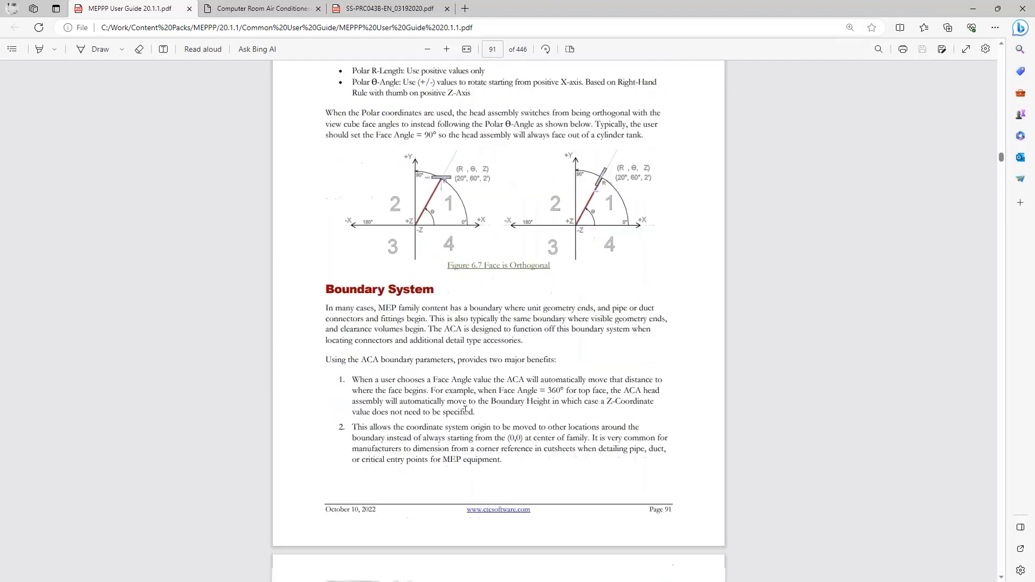
{"action": "scroll", "coordinate": [448, 407], "scroll_direction": "down", "scroll_amount": 7}
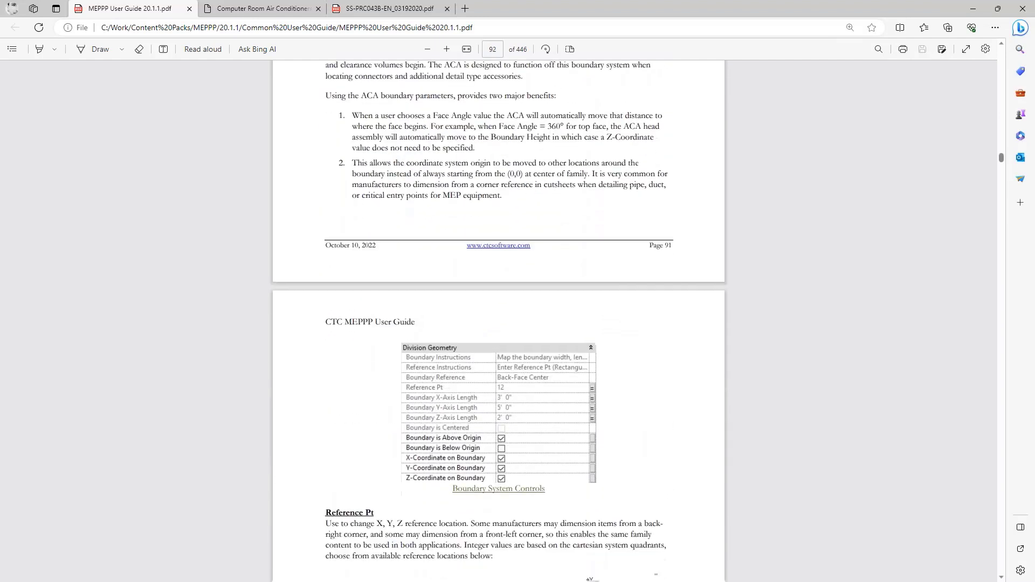
{"action": "scroll", "coordinate": [452, 413], "scroll_direction": "down", "scroll_amount": 1}
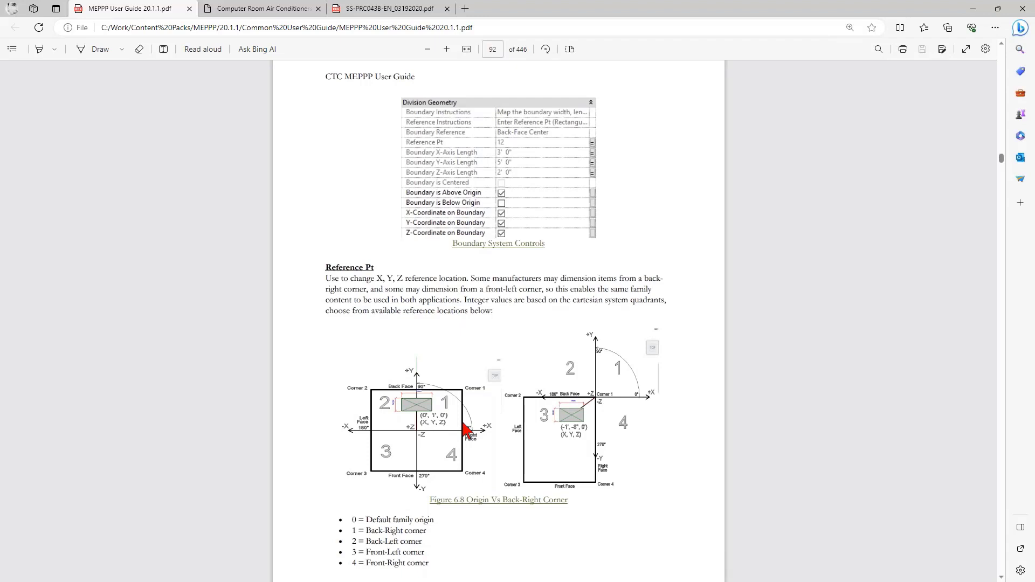
{"action": "scroll", "coordinate": [466, 430], "scroll_direction": "down", "scroll_amount": 12}
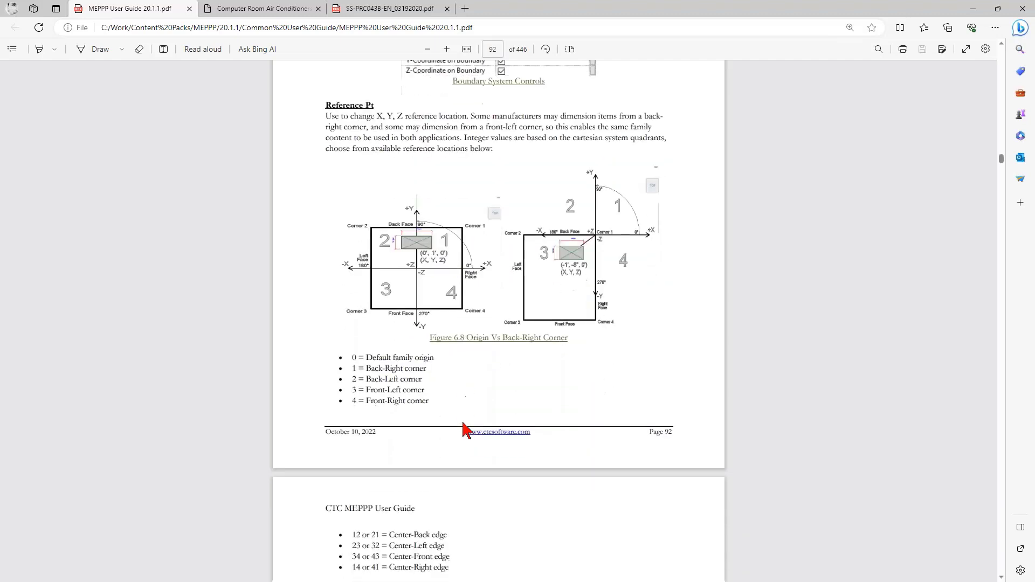
{"action": "scroll", "coordinate": [467, 430], "scroll_direction": "down", "scroll_amount": 1}
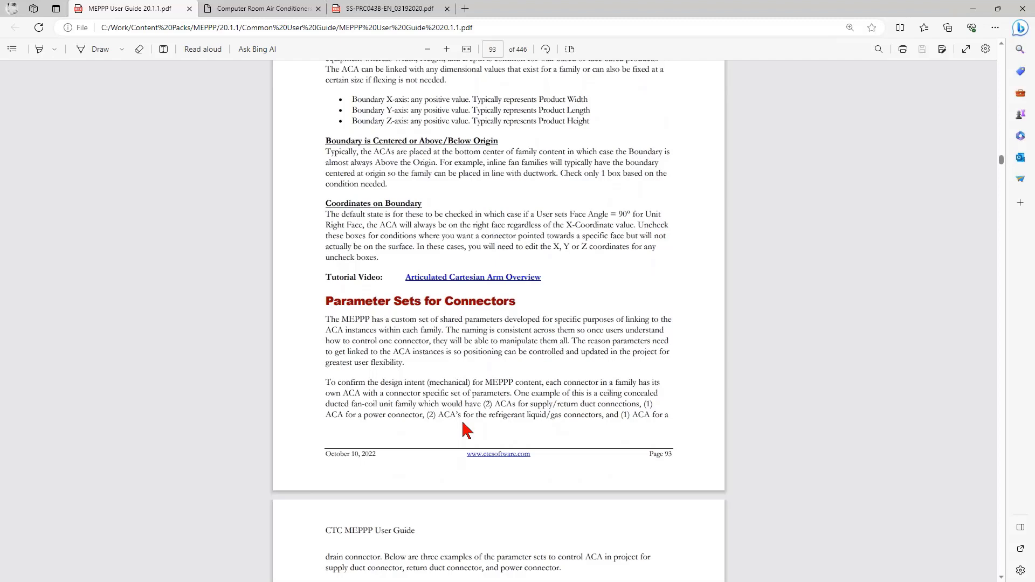
- Review the Parameter Sets for Connectors section, from the Figure 6.9 examples through the common parameter list to the training tips
{"action": "scroll", "coordinate": [465, 429], "scroll_direction": "down", "scroll_amount": 4}
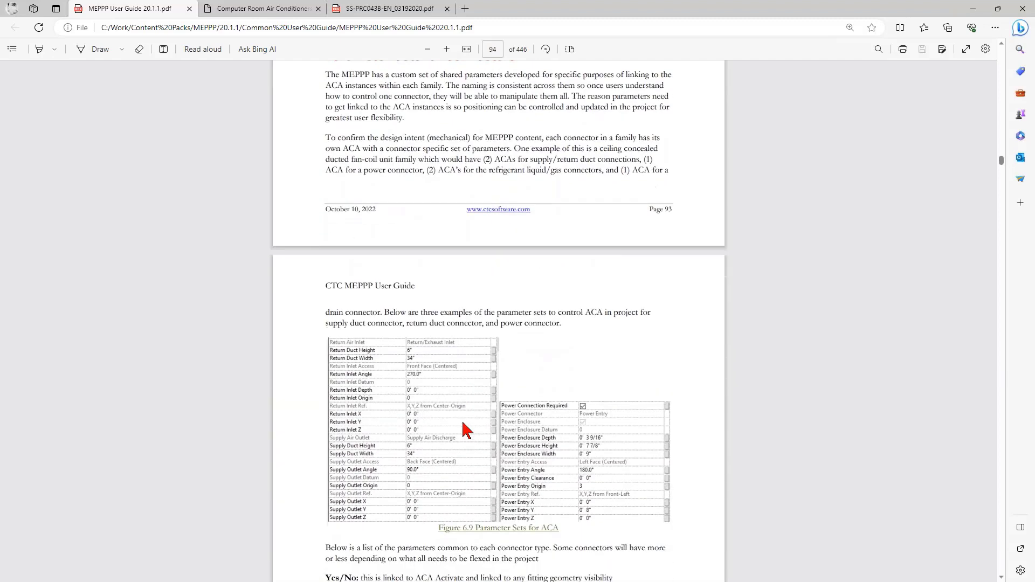
{"action": "scroll", "coordinate": [464, 423], "scroll_direction": "up", "scroll_amount": 1}
{"action": "scroll", "coordinate": [461, 417], "scroll_direction": "down", "scroll_amount": 5}
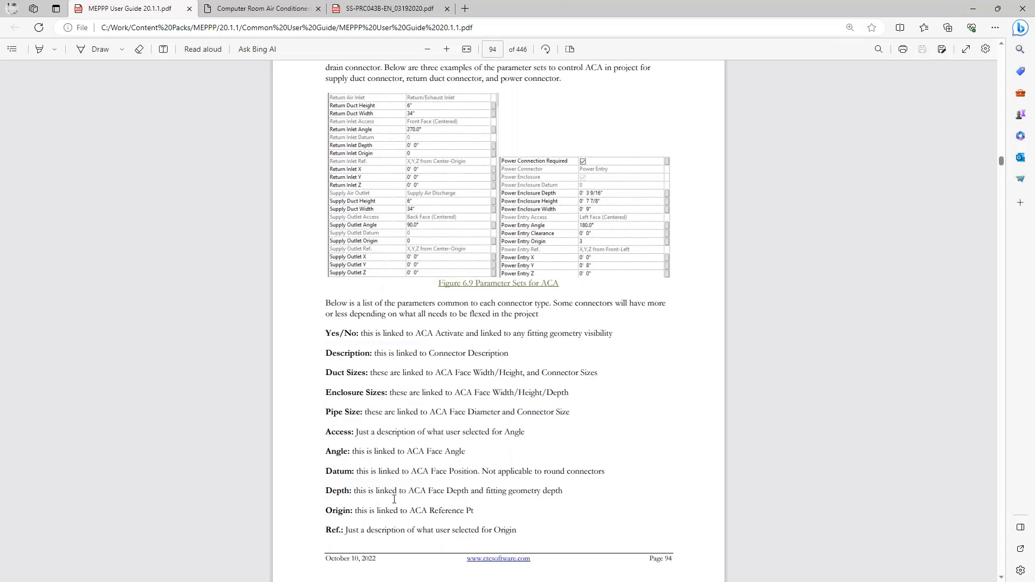
{"action": "scroll", "coordinate": [378, 501], "scroll_direction": "down", "scroll_amount": 8}
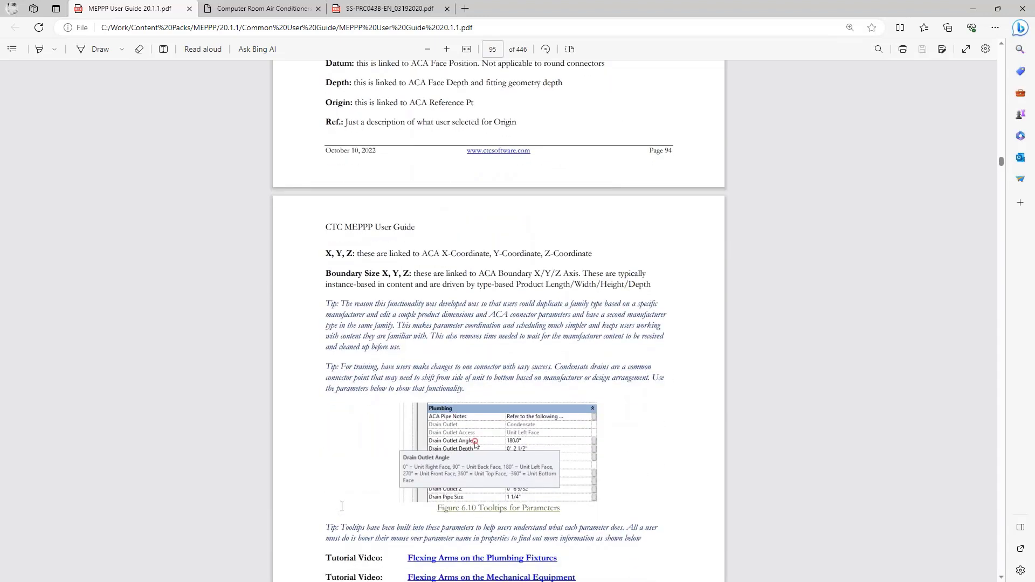
{"action": "key", "text": "alt+Tab"}
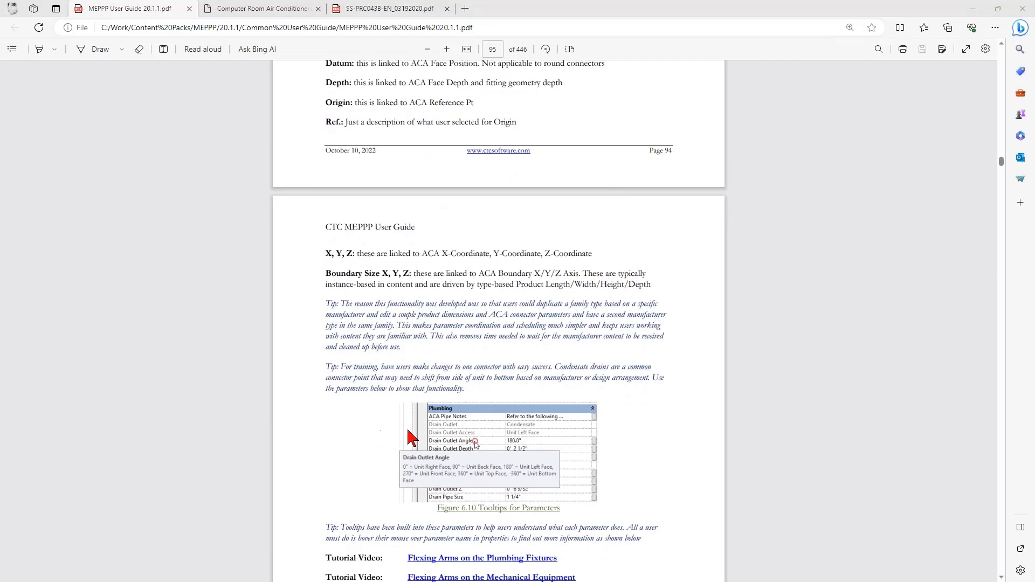
- Read the Nested Fitting Geometry section, including the fan-coil unit example with connectors and the duct and pipe fitting type lists
{"action": "scroll", "coordinate": [377, 442], "scroll_direction": "down", "scroll_amount": 3}
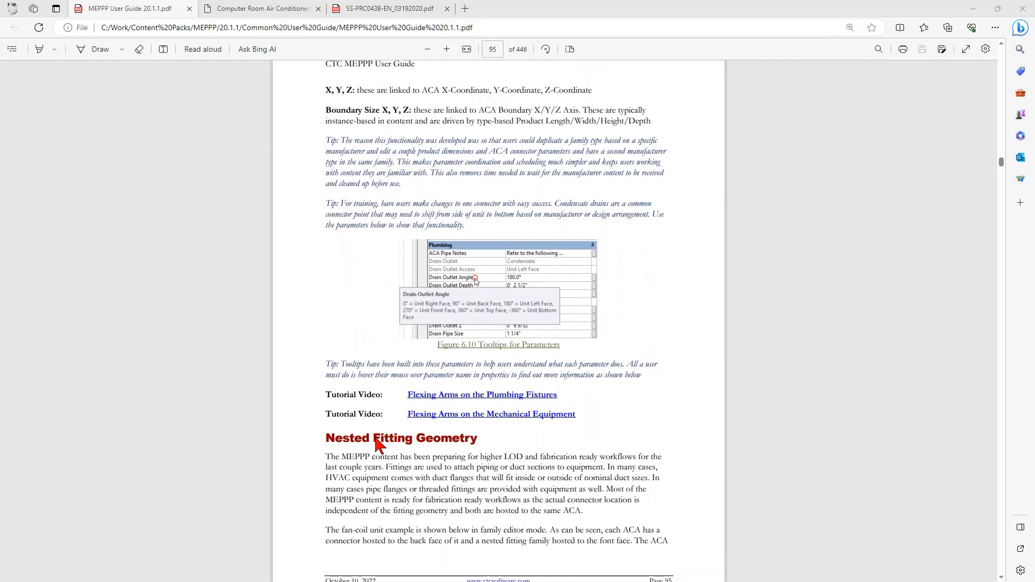
{"action": "scroll", "coordinate": [377, 445], "scroll_direction": "down", "scroll_amount": 2}
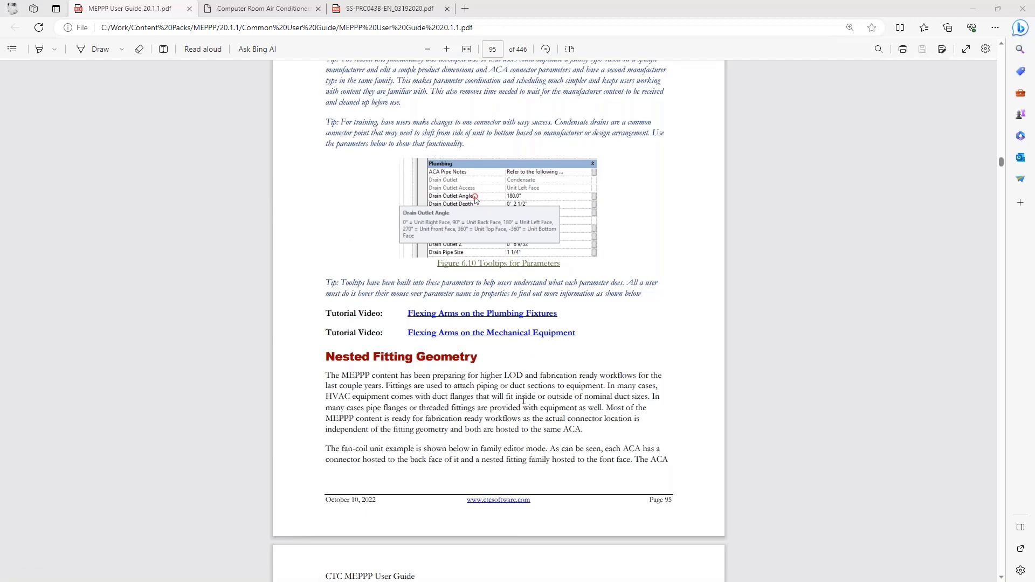
{"action": "scroll", "coordinate": [524, 401], "scroll_direction": "down", "scroll_amount": 2}
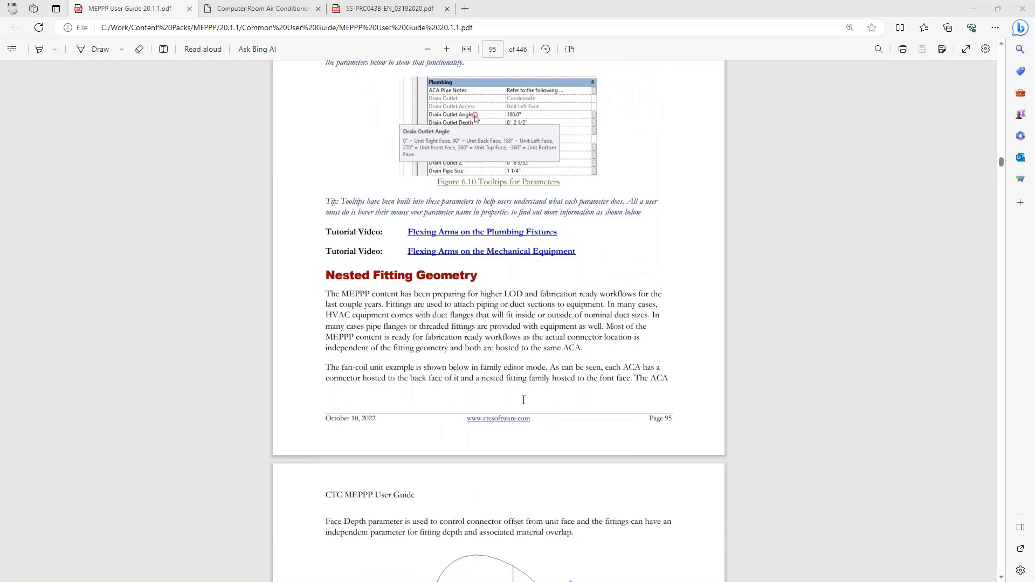
{"action": "scroll", "coordinate": [523, 401], "scroll_direction": "down", "scroll_amount": 5}
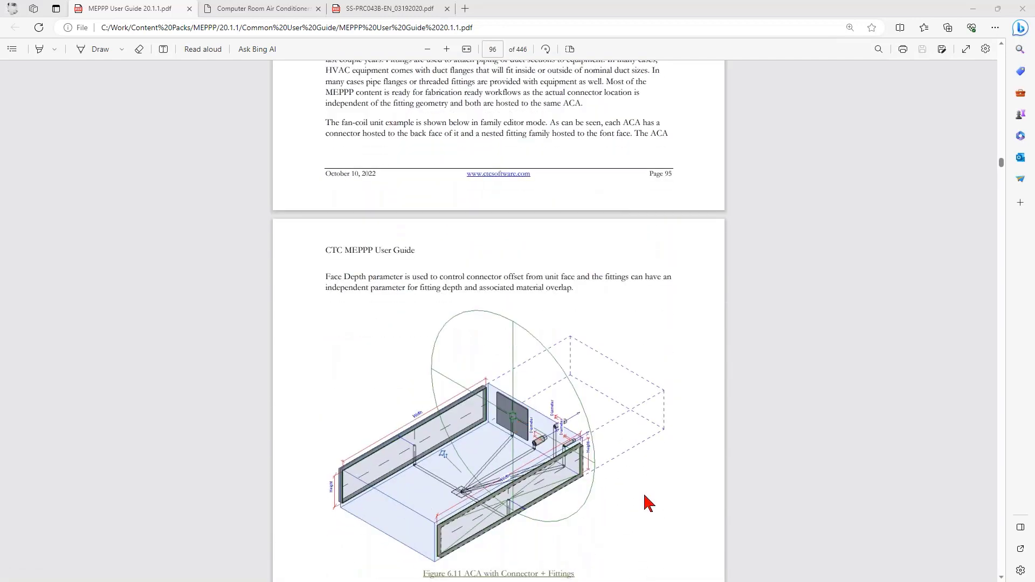
{"action": "scroll", "coordinate": [647, 501], "scroll_direction": "down", "scroll_amount": 3}
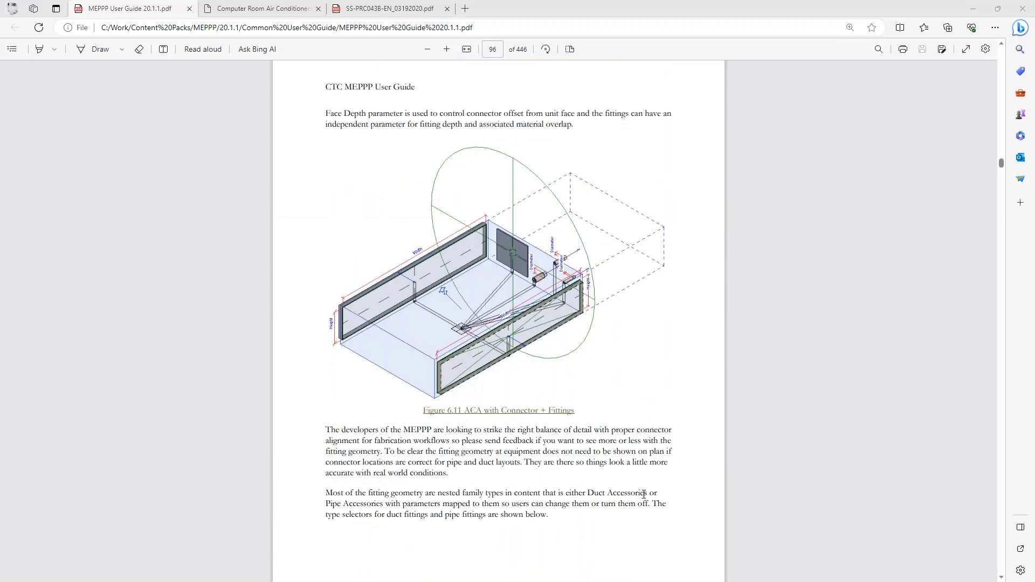
{"action": "scroll", "coordinate": [643, 494], "scroll_direction": "down", "scroll_amount": 12}
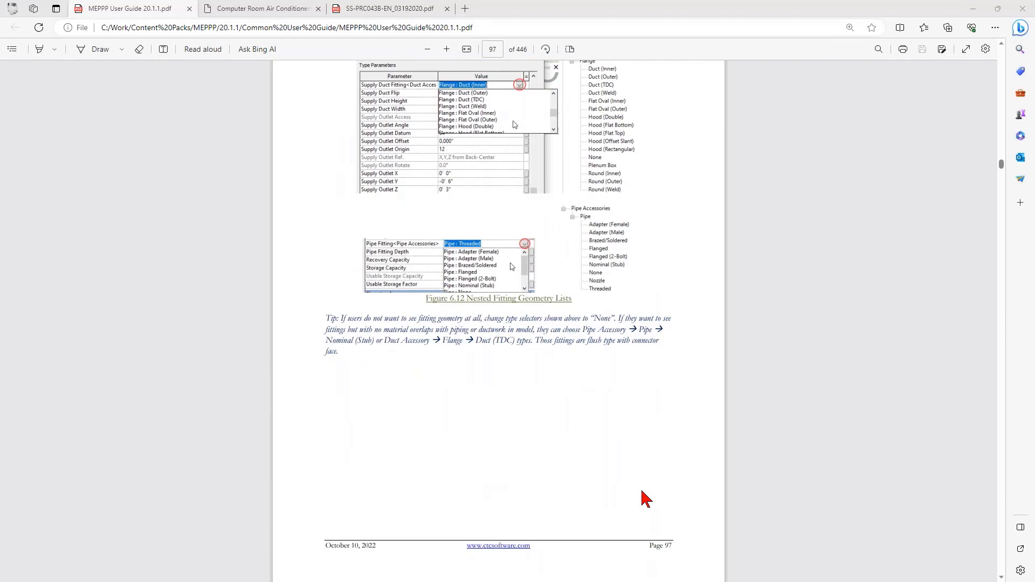
{"action": "scroll", "coordinate": [642, 491], "scroll_direction": "up", "scroll_amount": 6}
- Return to the guide's table of contents and look through the chapter entries down to Chapter 13: Mechanical Equipment
{"action": "left_click", "coordinate": [1000, 133]}
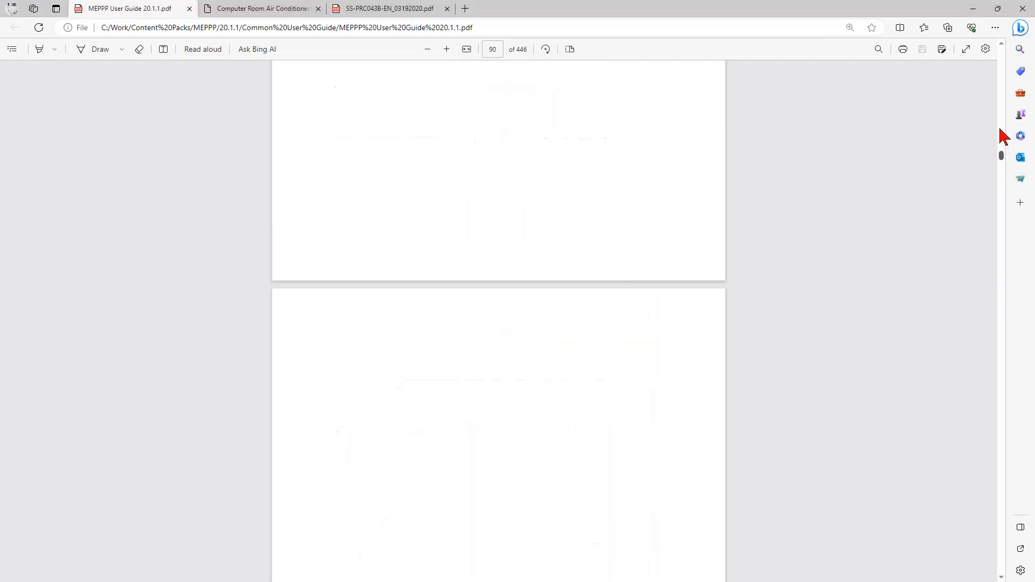
{"action": "left_click_drag", "start_coordinate": [1000, 129], "coordinate": [1001, 54]}
{"action": "scroll", "coordinate": [611, 367], "scroll_direction": "down", "scroll_amount": 20}
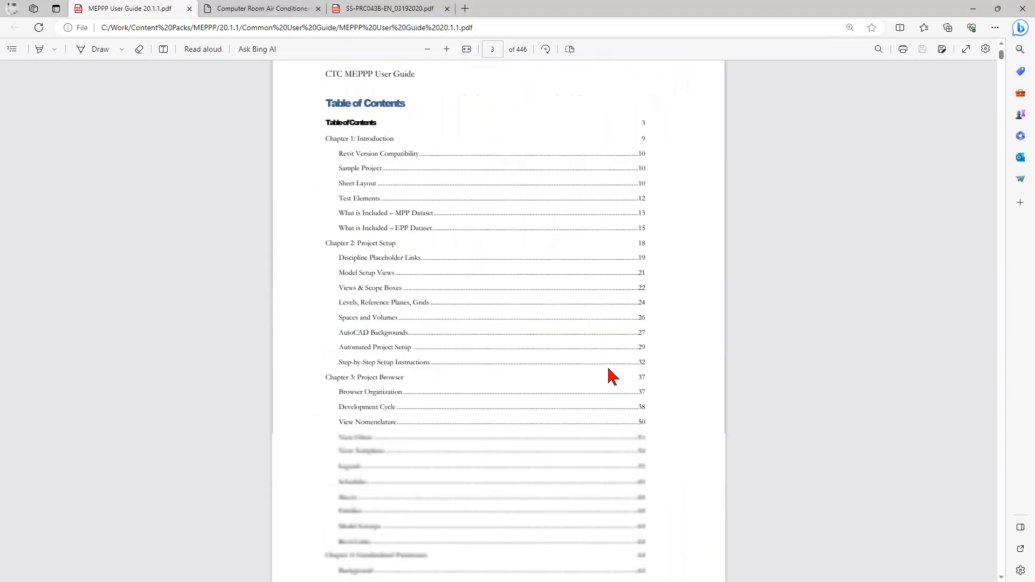
{"action": "scroll", "coordinate": [611, 376], "scroll_direction": "down", "scroll_amount": 8}
{"action": "scroll", "coordinate": [612, 376], "scroll_direction": "down", "scroll_amount": 6}
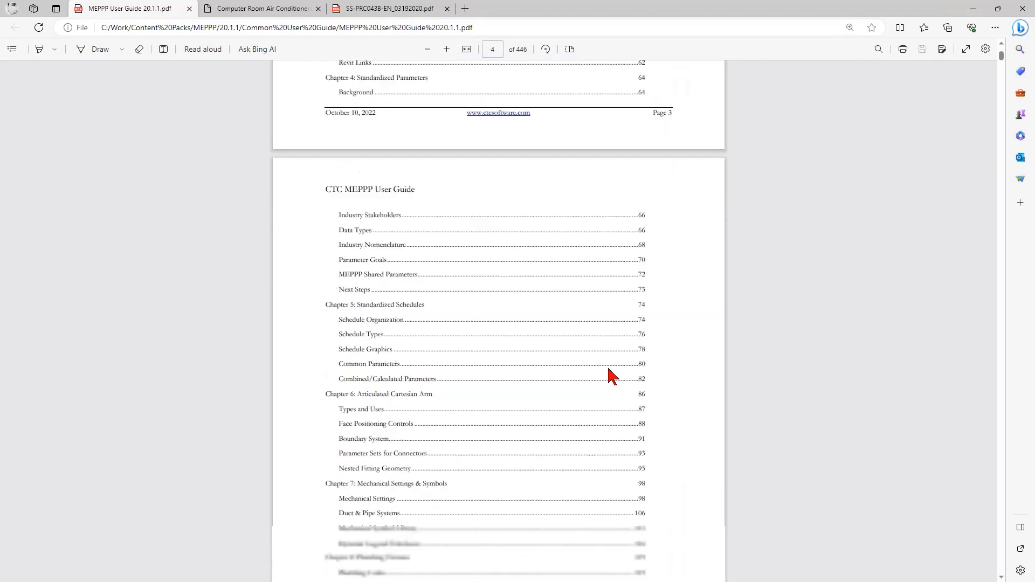
{"action": "scroll", "coordinate": [422, 359], "scroll_direction": "down", "scroll_amount": 6}
{"action": "scroll", "coordinate": [384, 300], "scroll_direction": "down", "scroll_amount": 2}
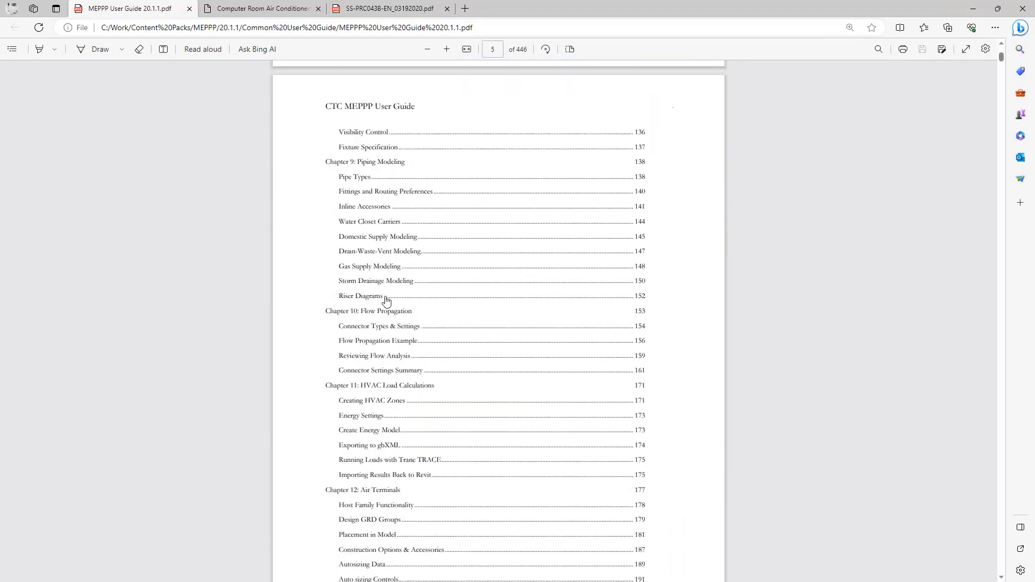
{"action": "scroll", "coordinate": [359, 324], "scroll_direction": "down", "scroll_amount": 3}
{"action": "scroll", "coordinate": [360, 338], "scroll_direction": "down", "scroll_amount": 6}
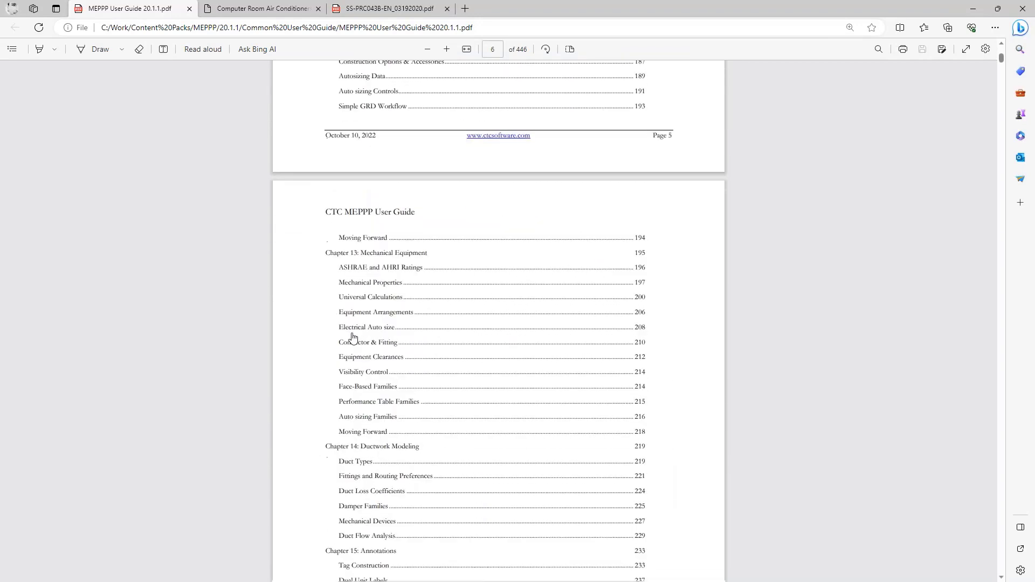
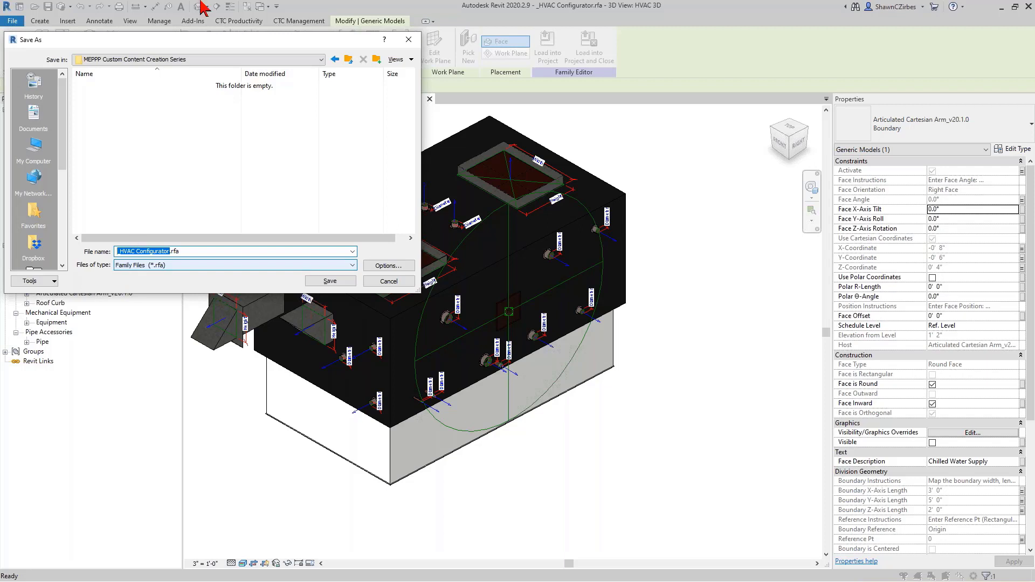
- Name the copy of the _HVAC Configurator family "CyberAir DX Perim Precision Air Cond - Trane.rfa" in Revit's Save As dialog
{"action": "type", "text": "C"}
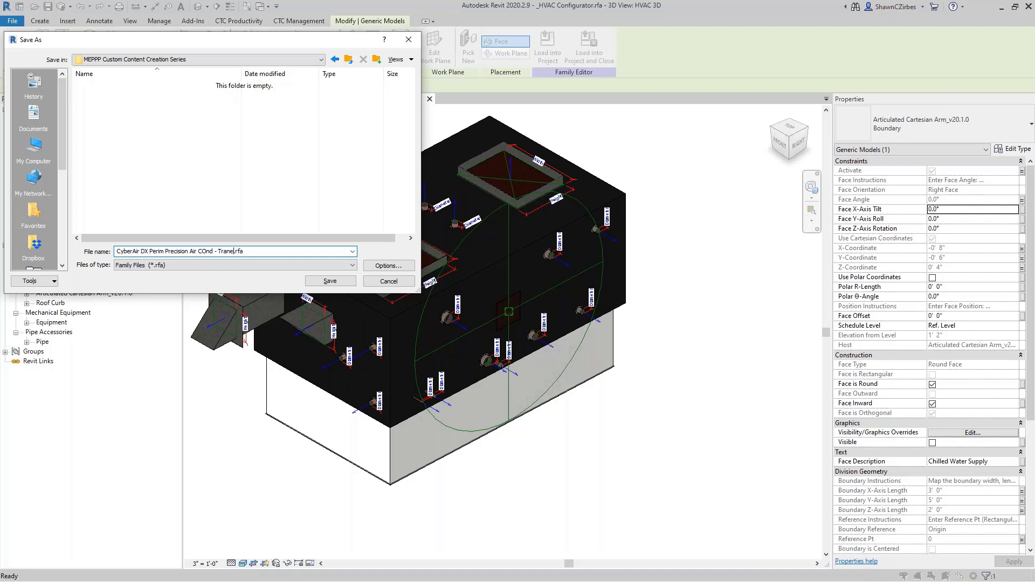
{"action": "left_click", "coordinate": [202, 252]}
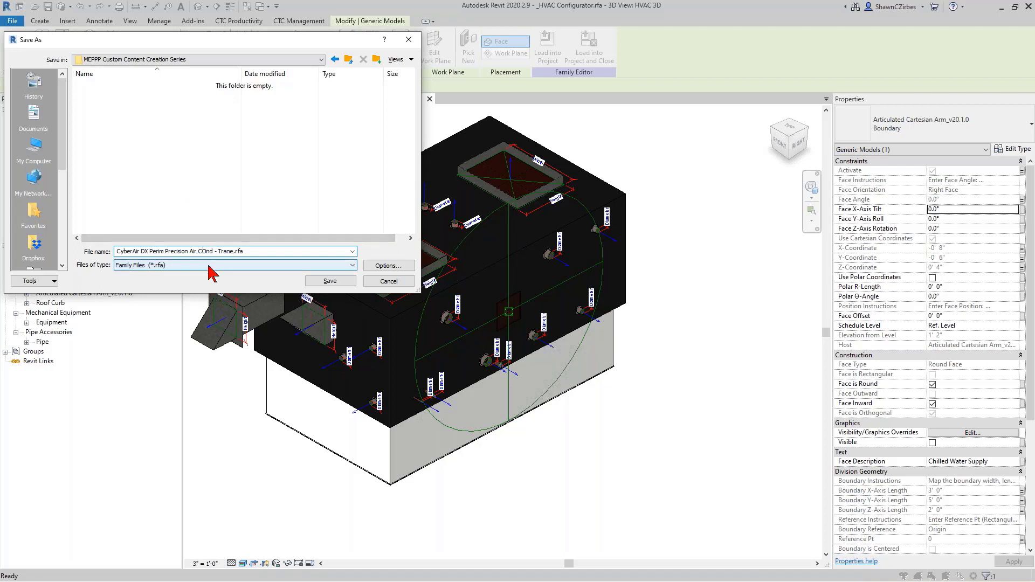
{"action": "key", "text": "Delete"}
{"action": "type", "text": "o"}
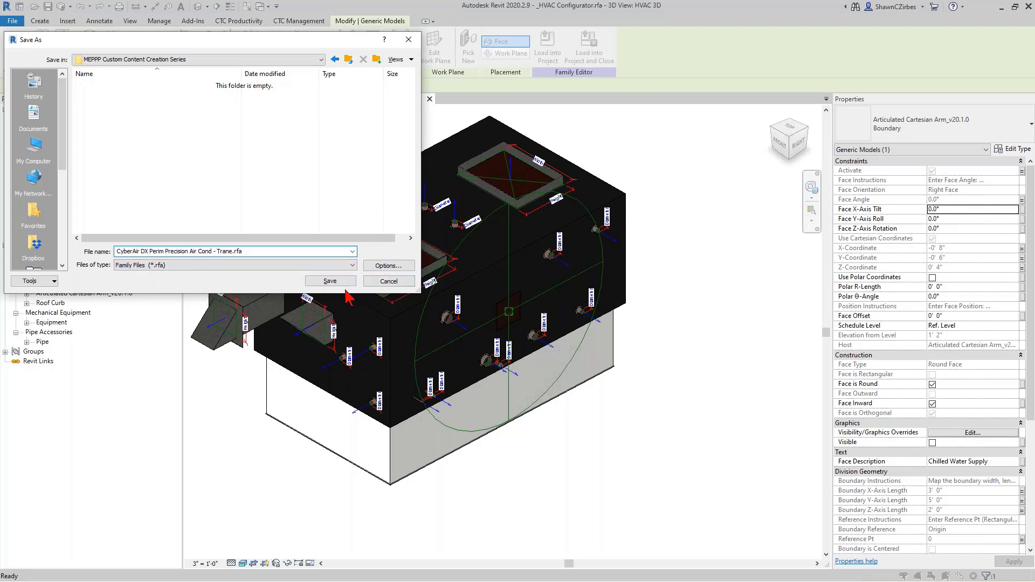
{"action": "left_click", "coordinate": [286, 265]}
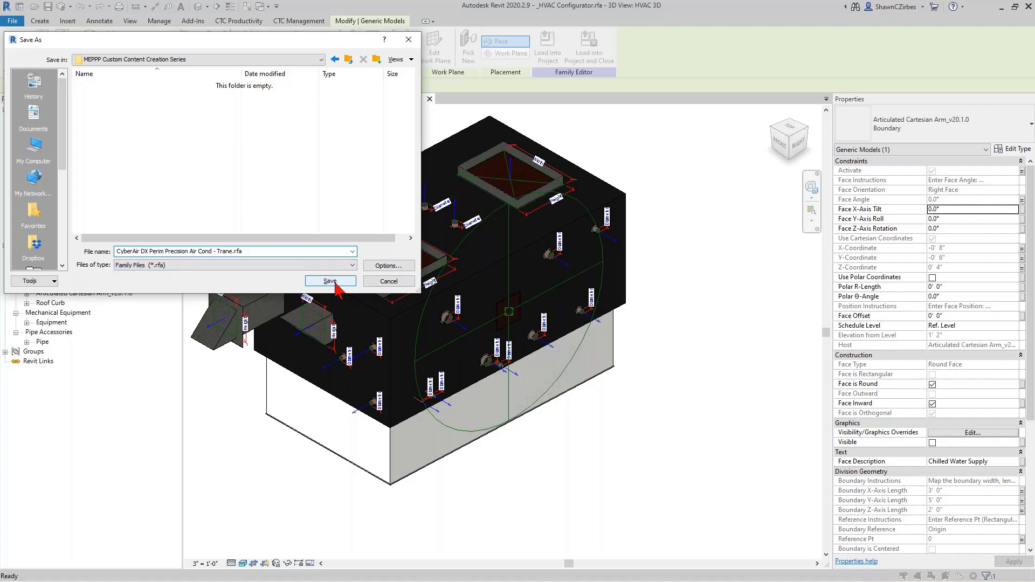
- Set the maximum backups to 1 and save the new family in the MEPPP Custom Content Creation Series folder
{"action": "left_click", "coordinate": [392, 266]}
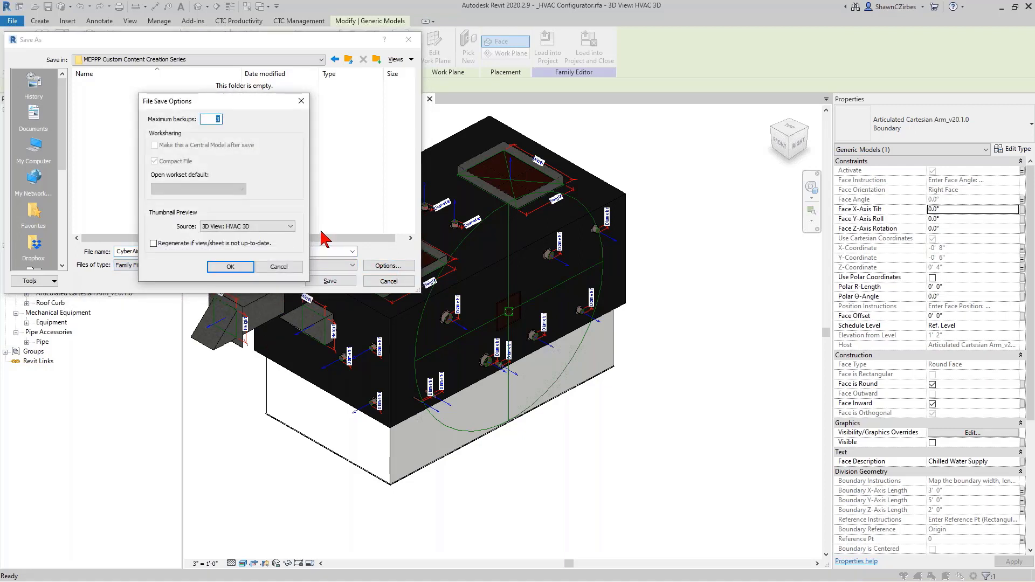
{"action": "left_click", "coordinate": [213, 119]}
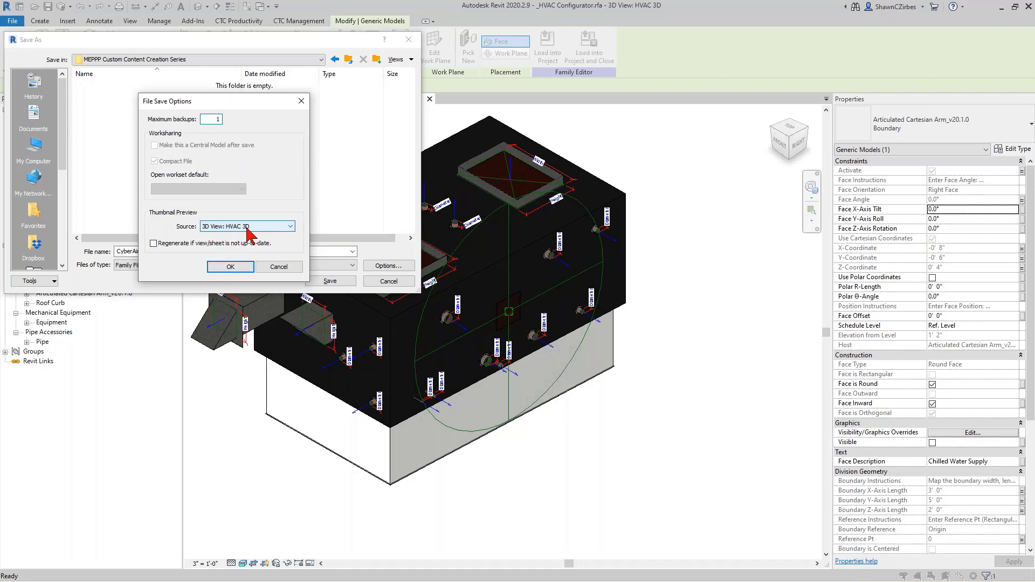
{"action": "left_click", "coordinate": [230, 267]}
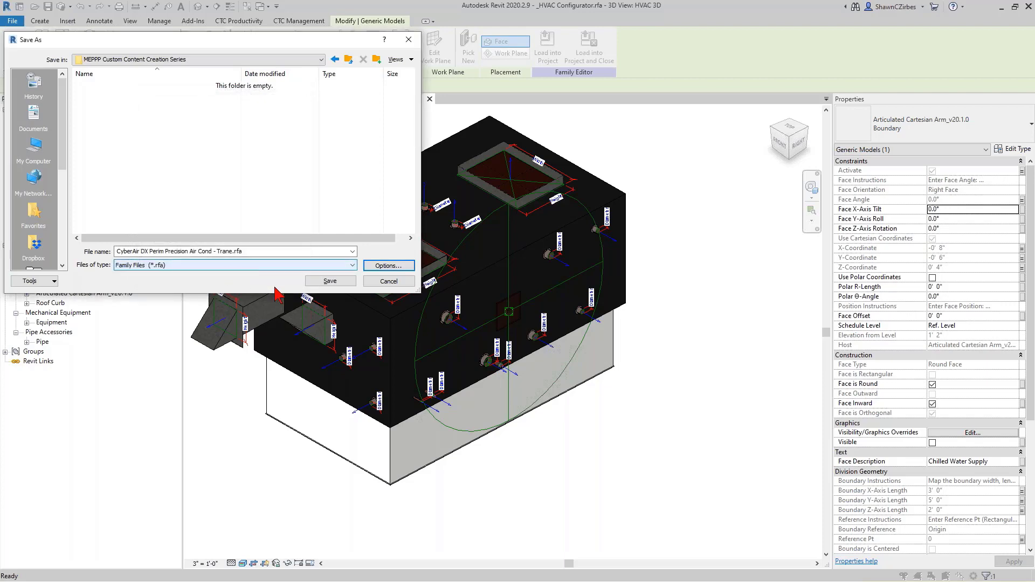
{"action": "left_click", "coordinate": [318, 282]}
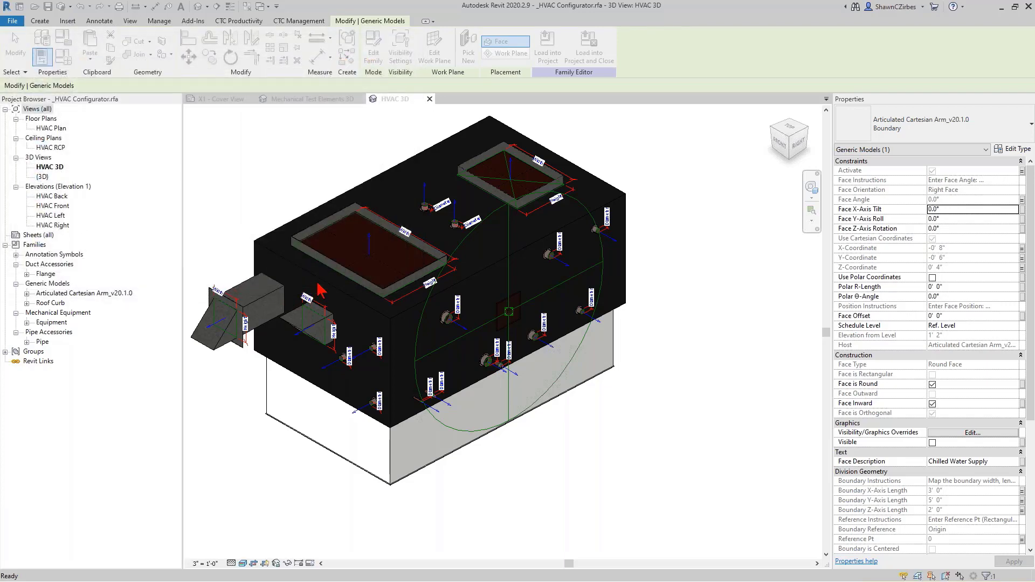
- Clear the selection and inspect the properties of the outdoor air intake and exhaust air discharge duct connectors on the unit
{"action": "left_click", "coordinate": [527, 436]}
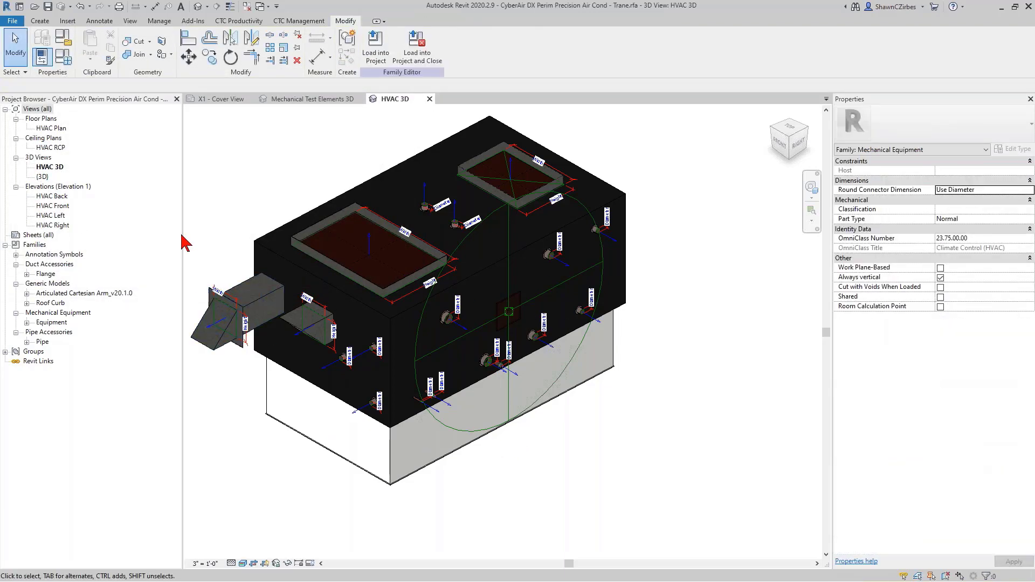
{"action": "middle_click_drag", "start_coordinate": [611, 447], "coordinate": [638, 453]}
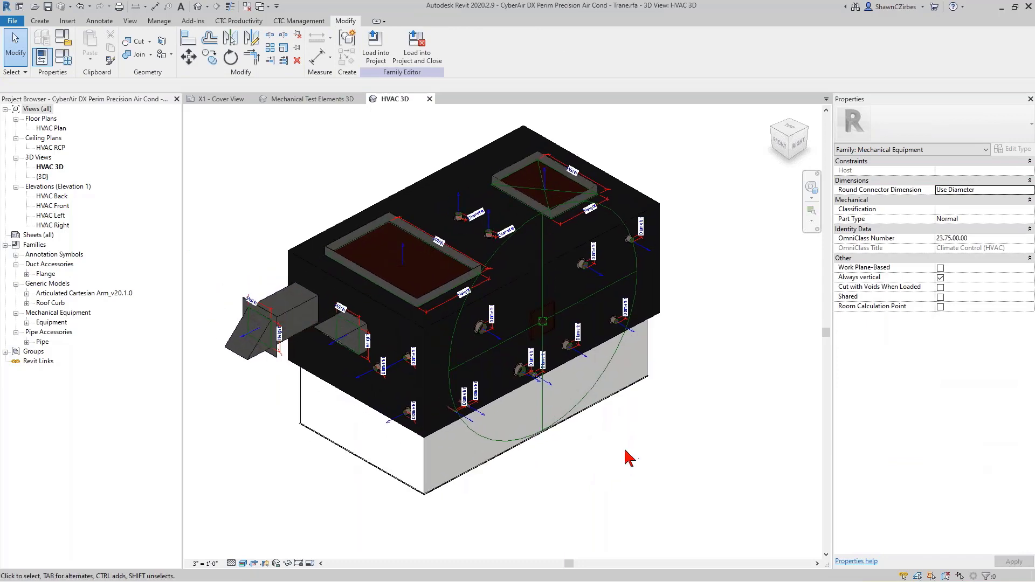
{"action": "left_click", "coordinate": [251, 341]}
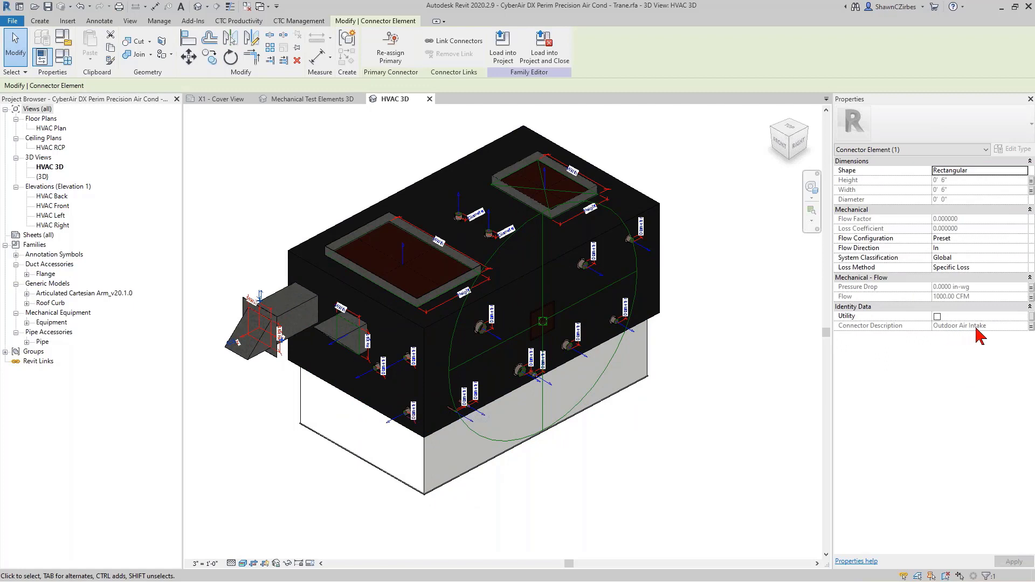
{"action": "left_click", "coordinate": [336, 346]}
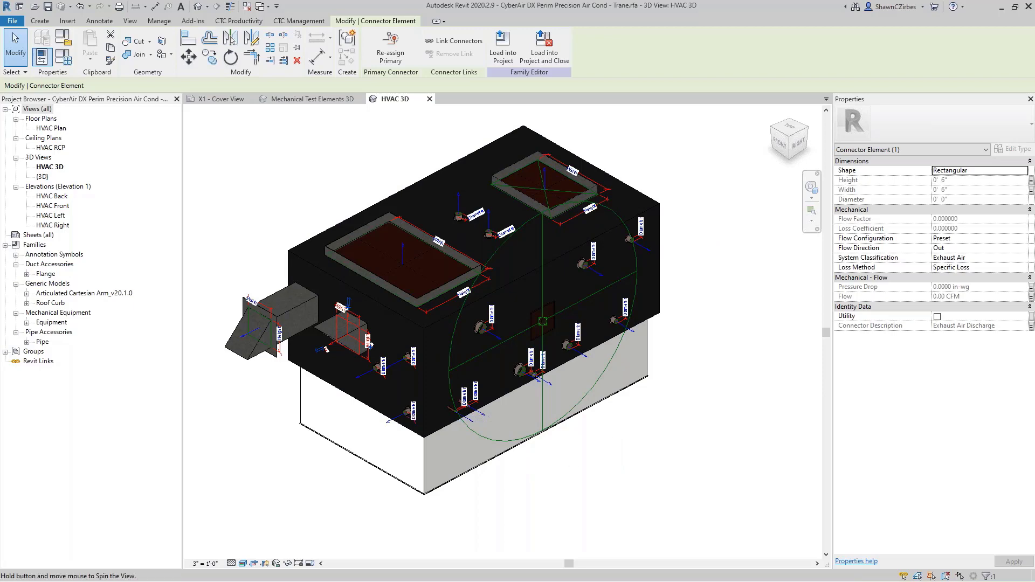
{"action": "middle_click_drag", "start_coordinate": [611, 449], "coordinate": [453, 488], "text": "shift"}
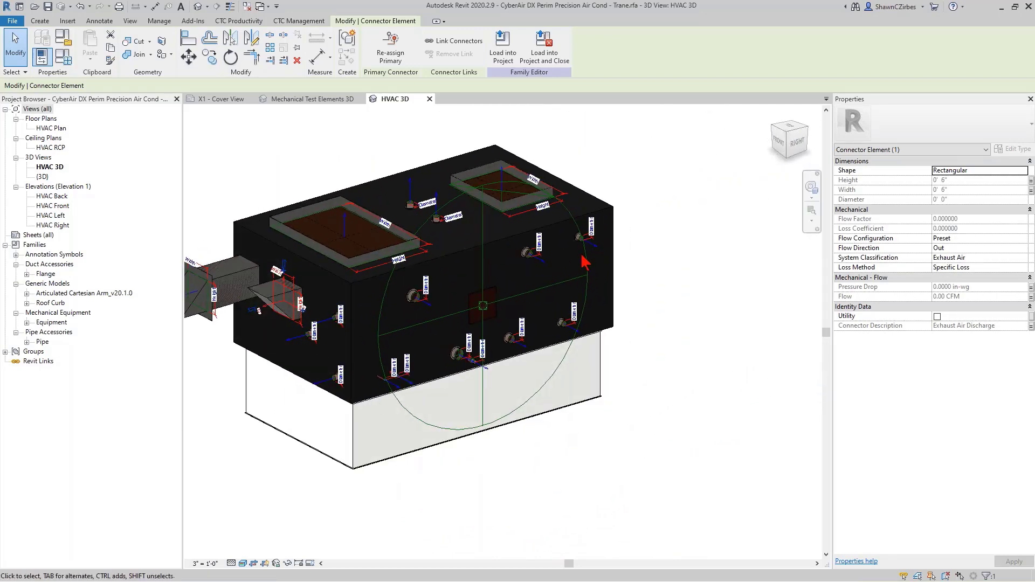
- Inspect the properties of the refrigerant gas and refrigerant liquid pipe connectors on the lower side of the unit, then clear the selection
{"action": "middle_click_drag", "start_coordinate": [536, 407], "coordinate": [607, 429]}
{"action": "scroll", "coordinate": [320, 310], "scroll_direction": "up", "scroll_amount": 5}
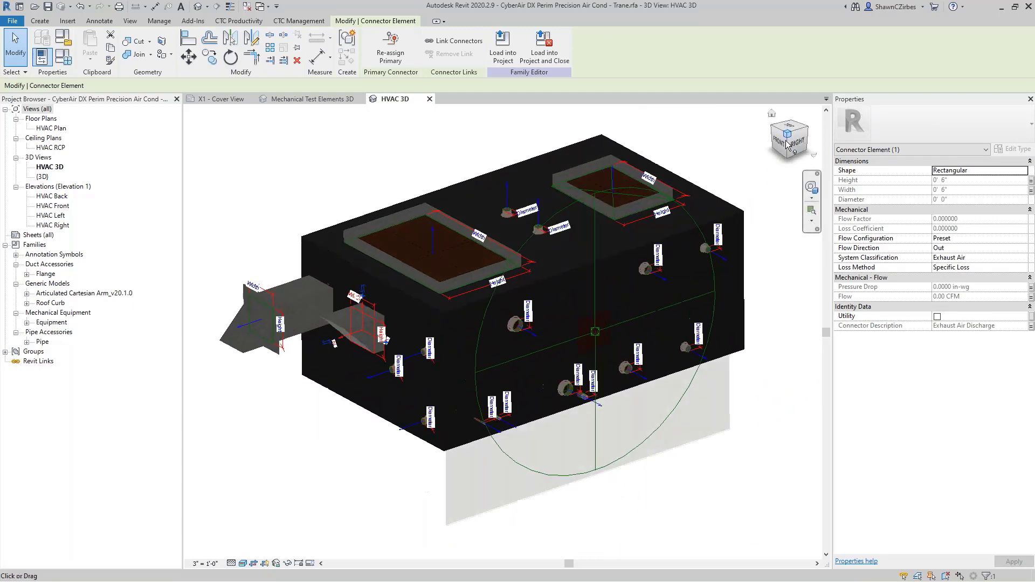
{"action": "middle_click_drag", "start_coordinate": [558, 339], "coordinate": [615, 305]}
{"action": "left_click", "coordinate": [687, 285]}
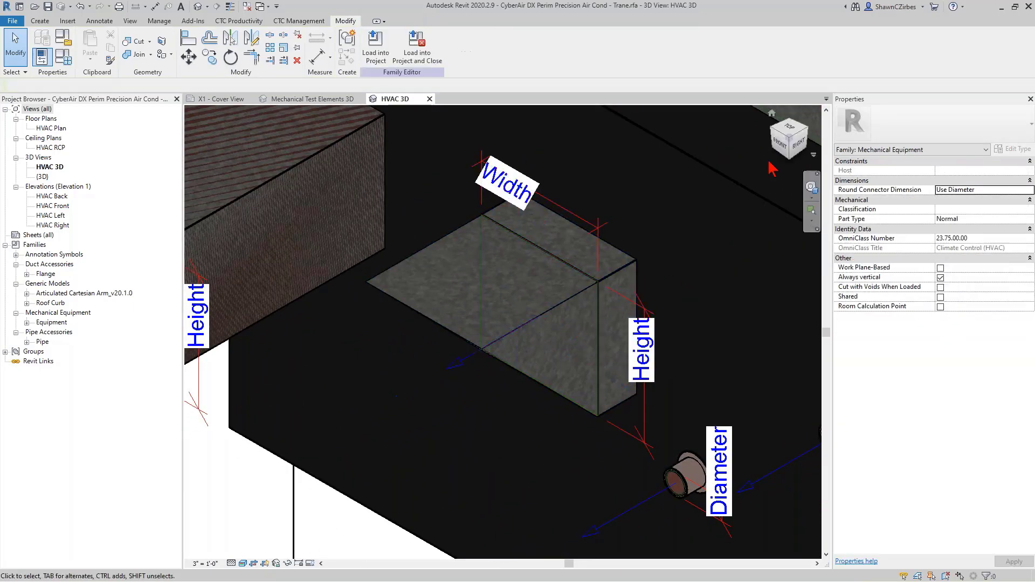
{"action": "left_click", "coordinate": [792, 143]}
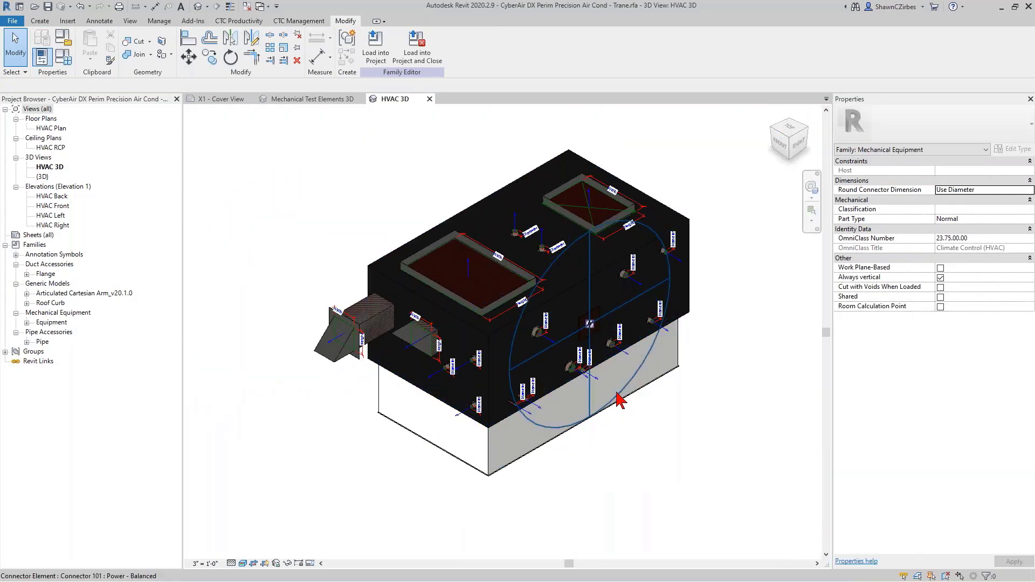
{"action": "scroll", "coordinate": [534, 419], "scroll_direction": "up", "scroll_amount": 1}
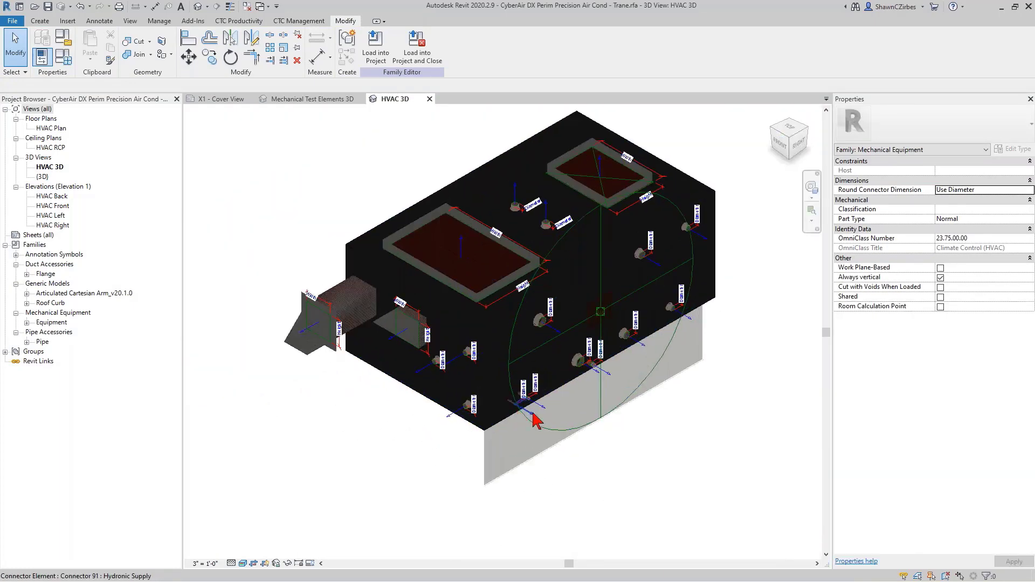
{"action": "left_click", "coordinate": [535, 420]}
{"action": "left_click", "coordinate": [537, 419]}
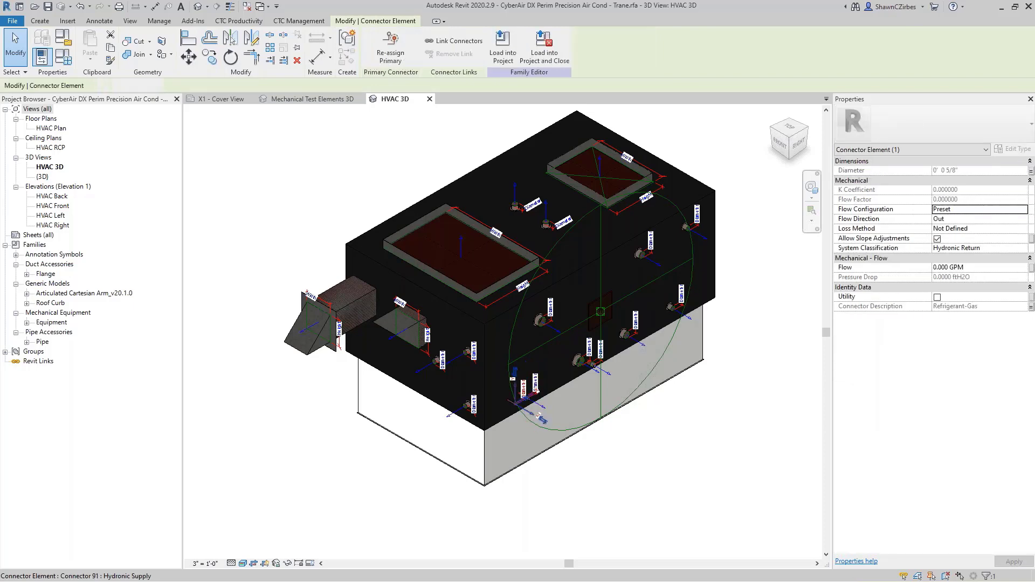
{"action": "left_click", "coordinate": [539, 416]}
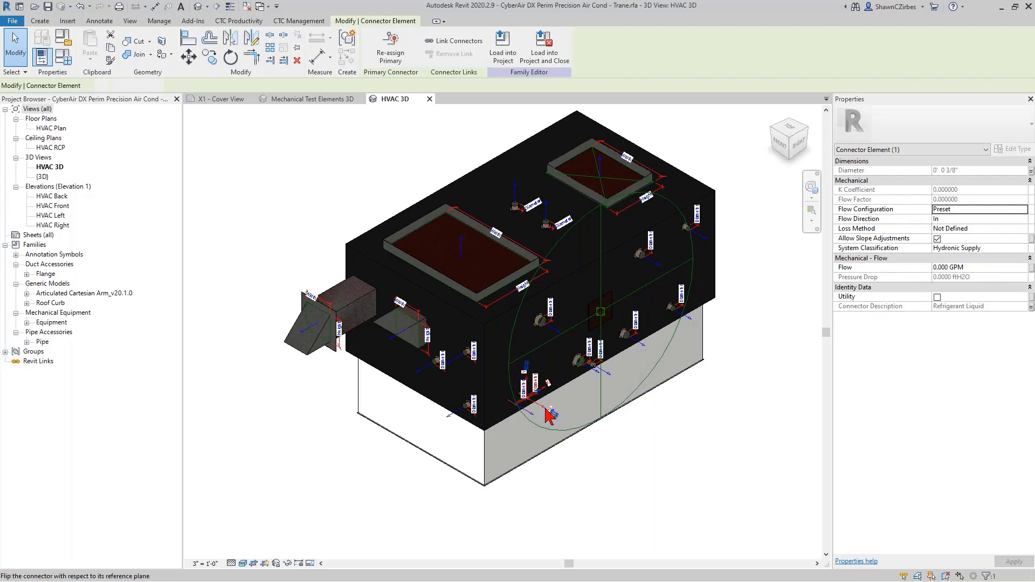
{"action": "left_click", "coordinate": [602, 462]}
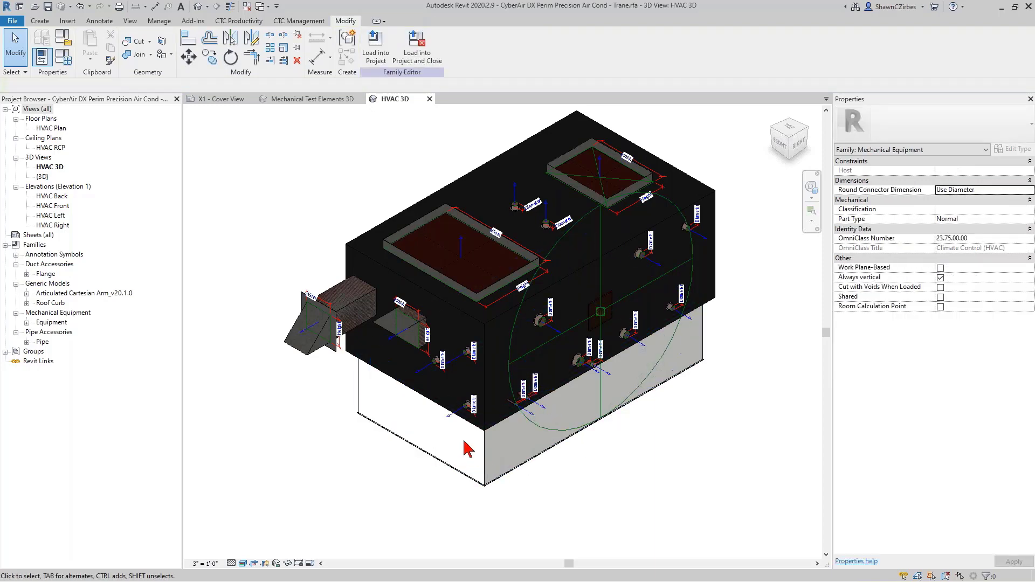
- Inspect the lower heat pump connector and the burner inlet connector, checking which family parameter drives the burner inlet's flow
{"action": "left_click", "coordinate": [452, 426]}
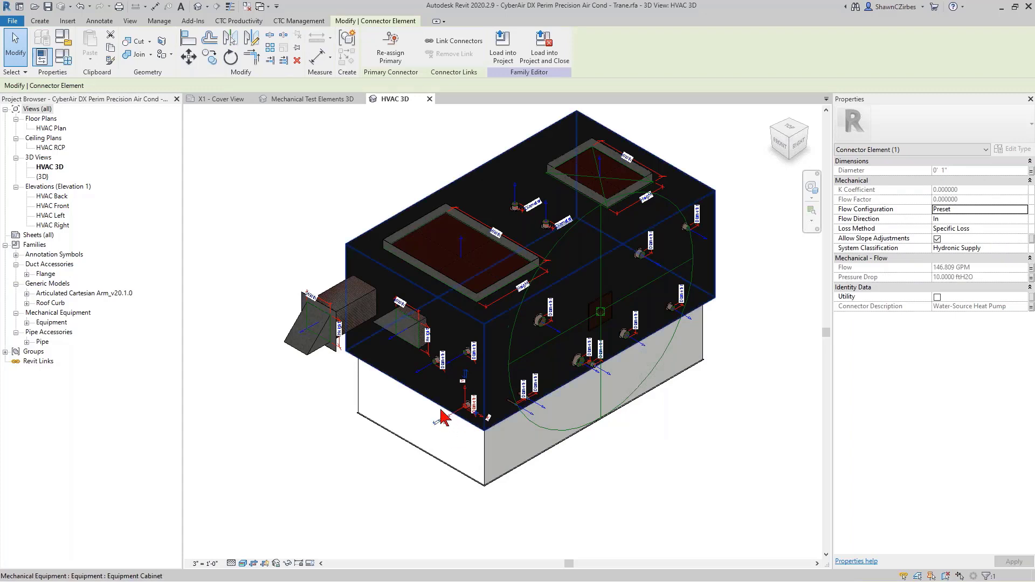
{"action": "left_click", "coordinate": [433, 374]}
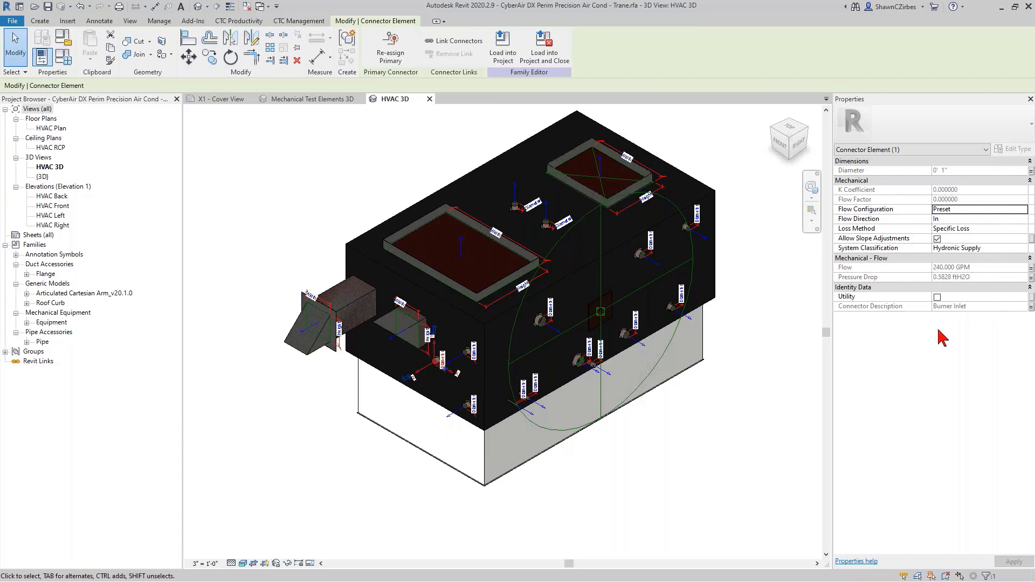
{"action": "left_click", "coordinate": [1031, 267]}
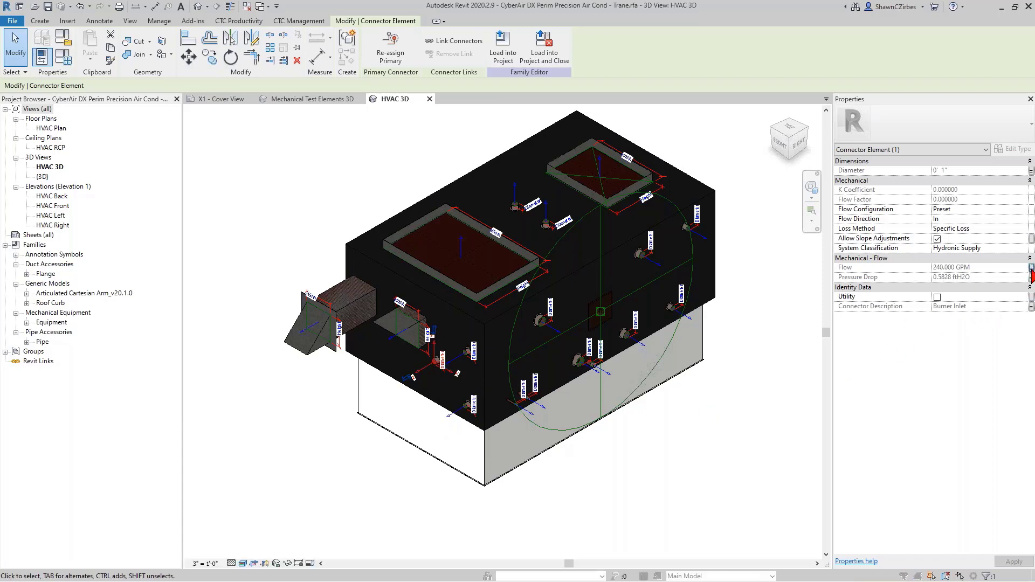
{"action": "left_click", "coordinate": [398, 371]}
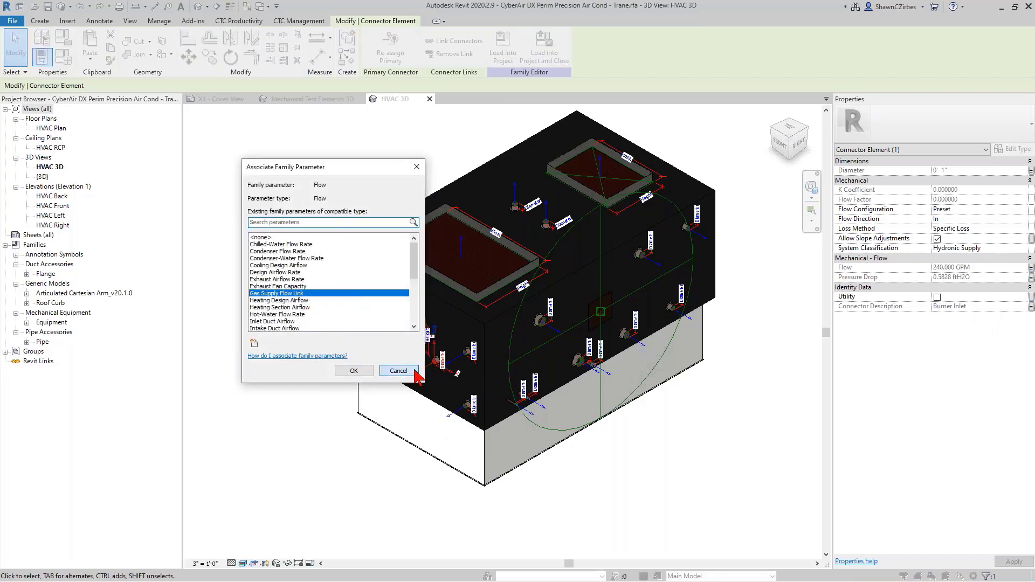
- Check the parameters associated with the water-source heat pump return connector's description and the supply connector's flow, leaving both associations as they are
{"action": "left_click", "coordinate": [455, 371]}
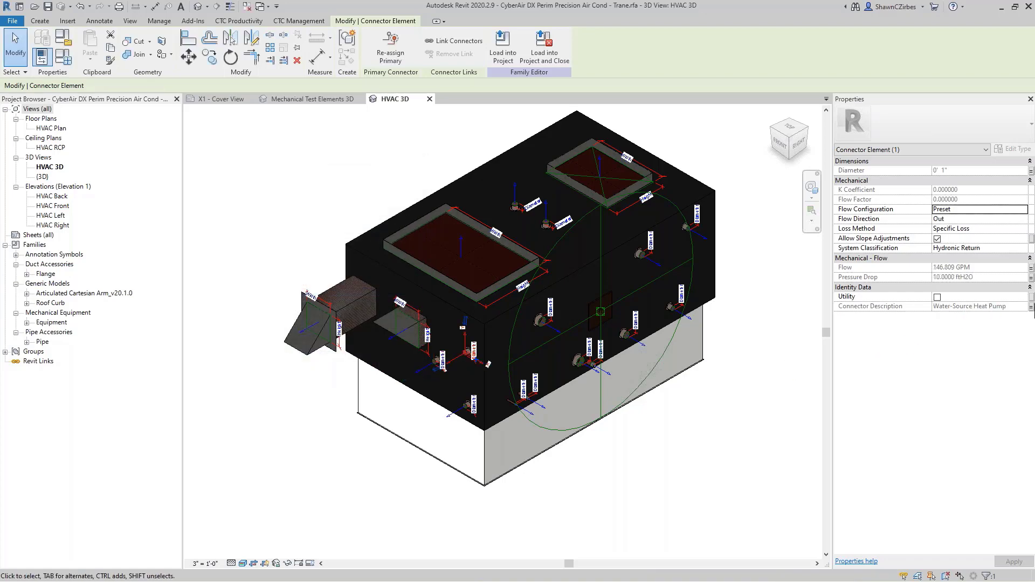
{"action": "left_click", "coordinate": [1031, 306]}
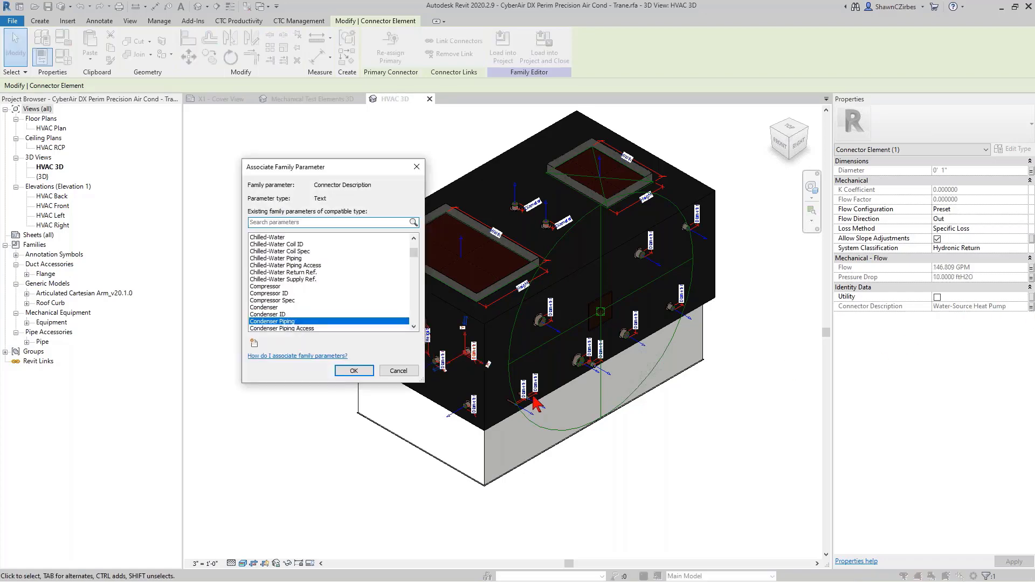
{"action": "left_click", "coordinate": [399, 371]}
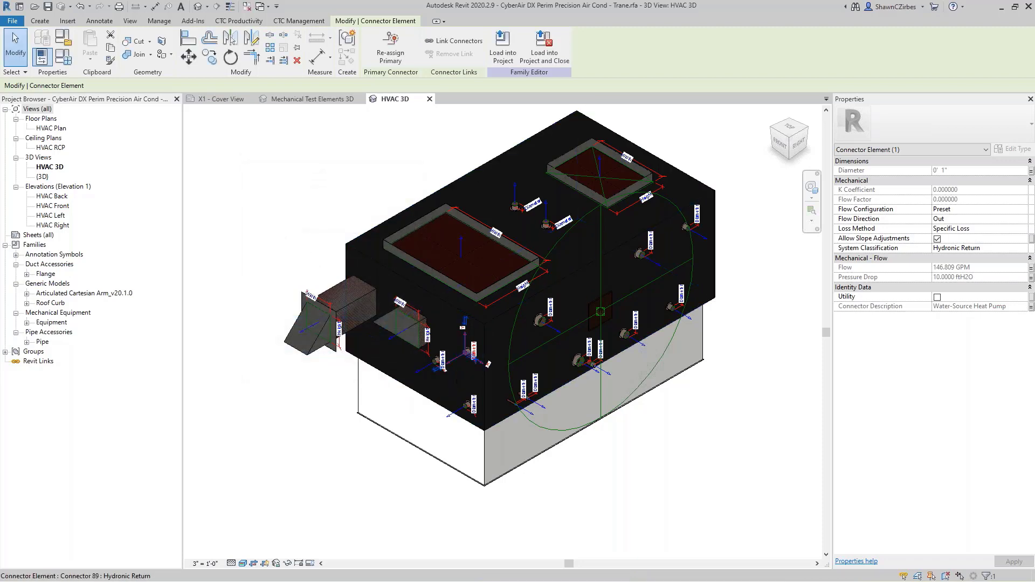
{"action": "left_click", "coordinate": [465, 406]}
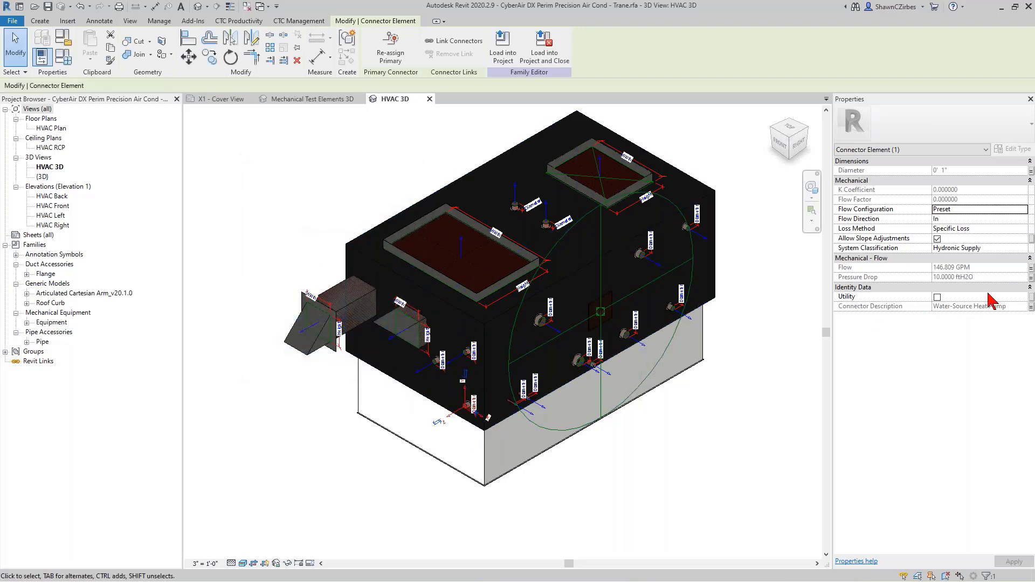
{"action": "left_click", "coordinate": [1031, 268]}
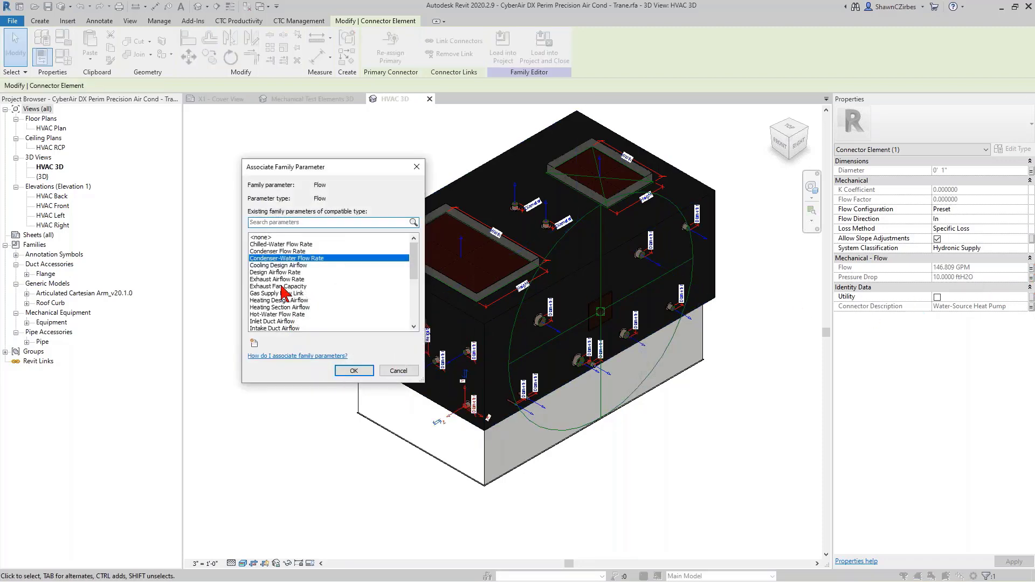
{"action": "left_click", "coordinate": [406, 374]}
- Check the chilled-water coil return connector's pressure drop association, inspect the condensate drain connector's properties, and clear the selection
{"action": "left_click", "coordinate": [544, 323]}
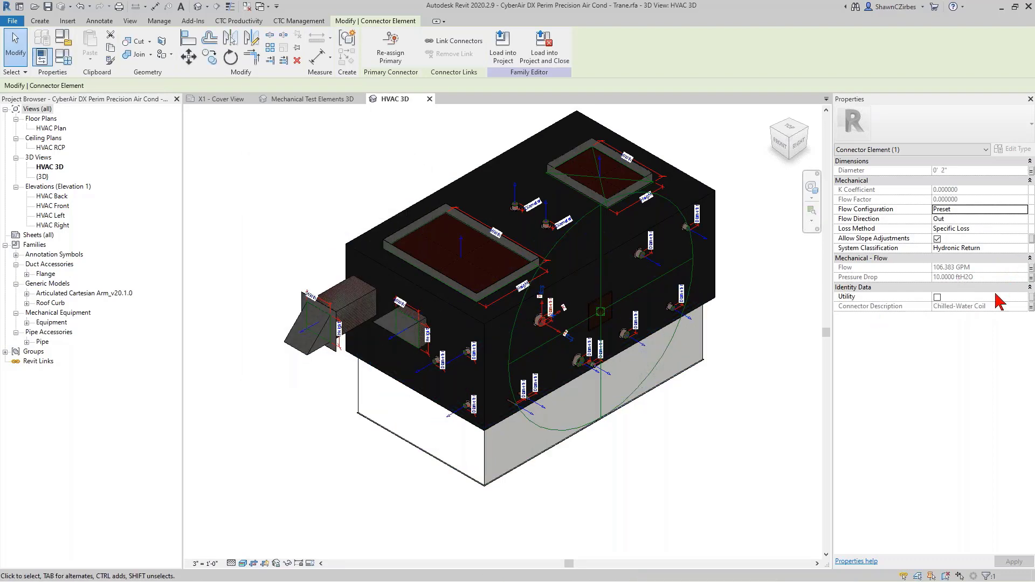
{"action": "left_click", "coordinate": [1031, 277]}
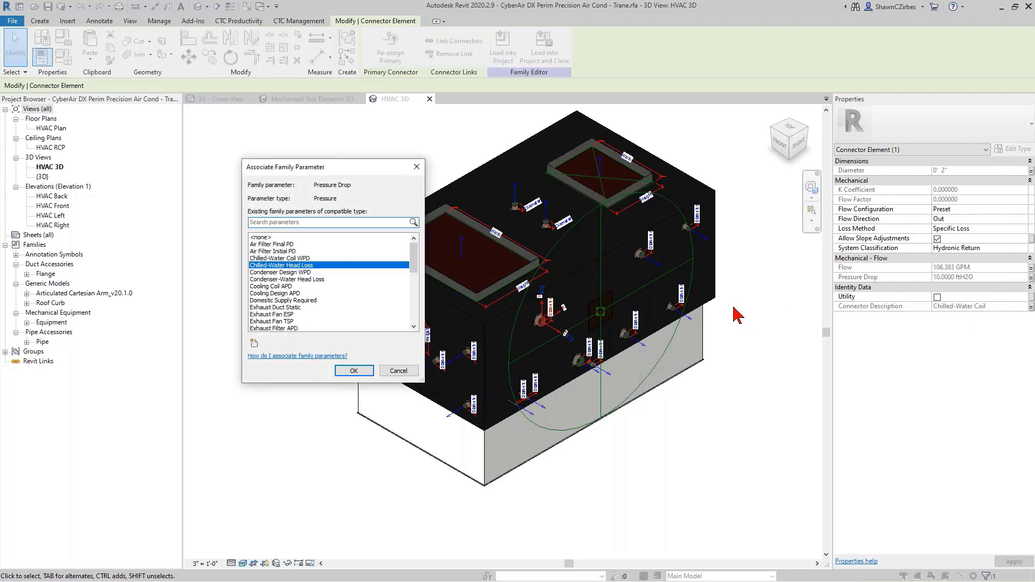
{"action": "left_click", "coordinate": [395, 371]}
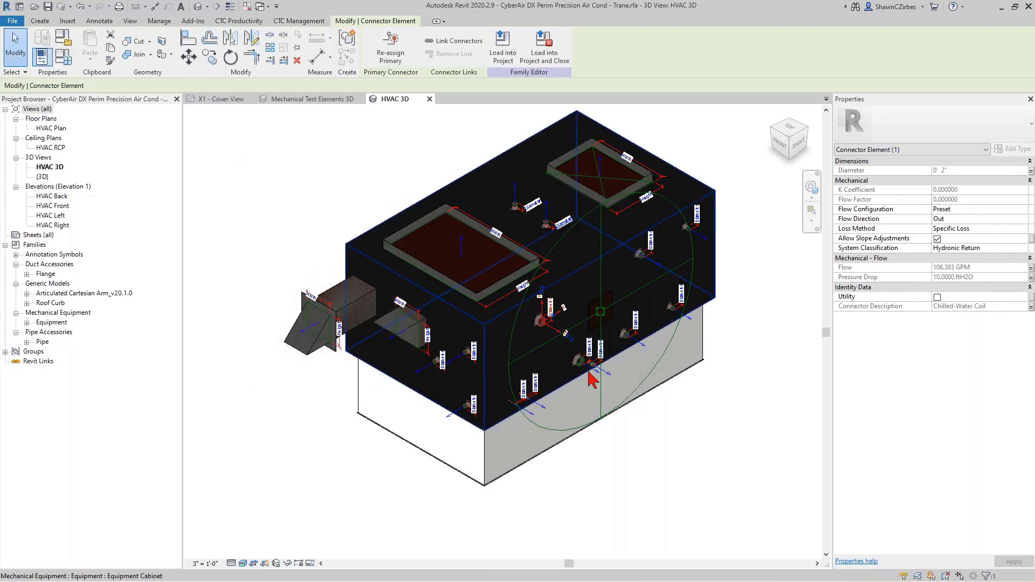
{"action": "left_click", "coordinate": [611, 378]}
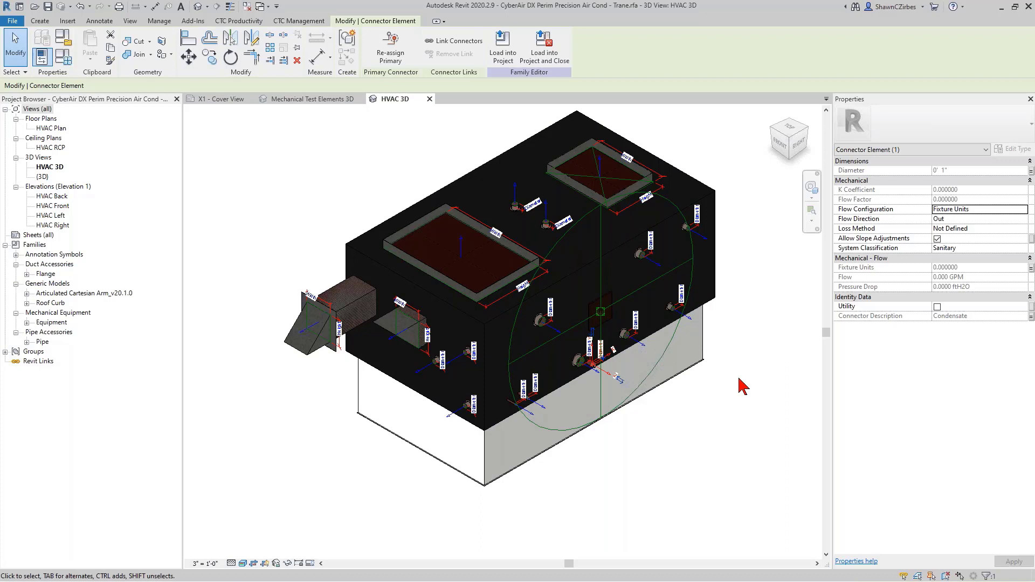
{"action": "left_click", "coordinate": [735, 411]}
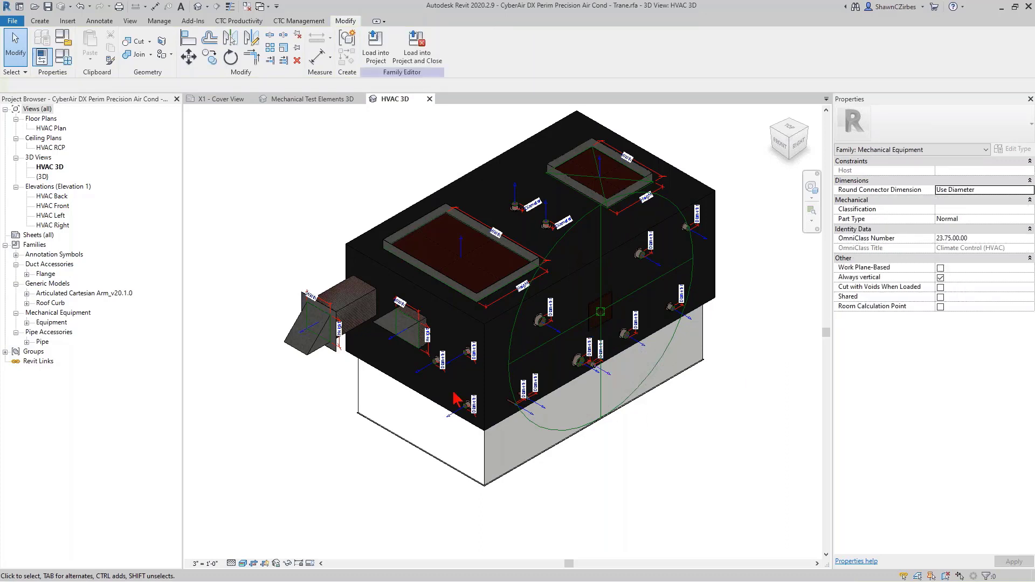
- Open the Family Types dialog for the _Sample type, enlarge it, and look through its parameters down to the Segments and Fittings group
{"action": "left_click", "coordinate": [63, 59]}
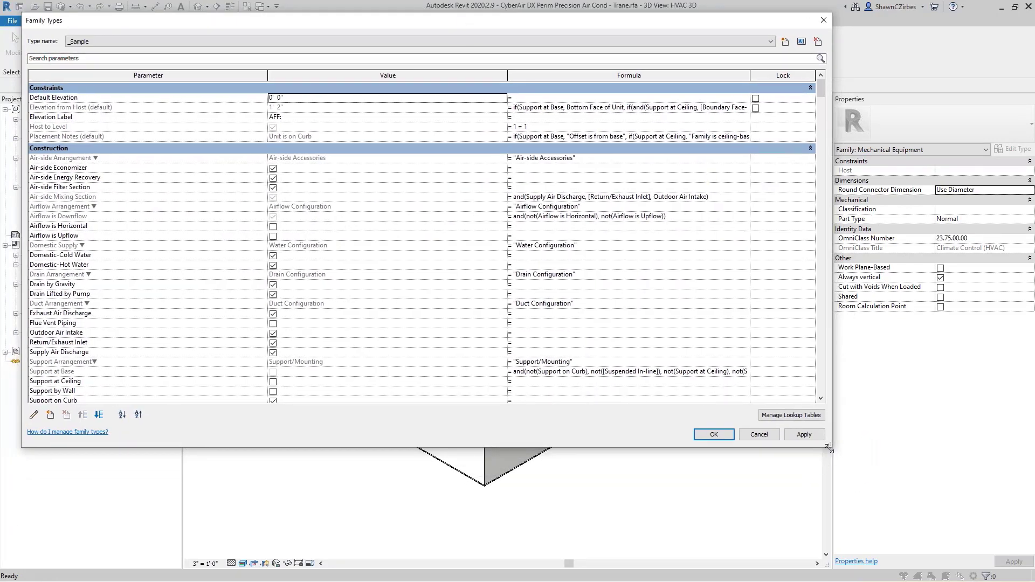
{"action": "left_click_drag", "start_coordinate": [829, 448], "coordinate": [877, 571]}
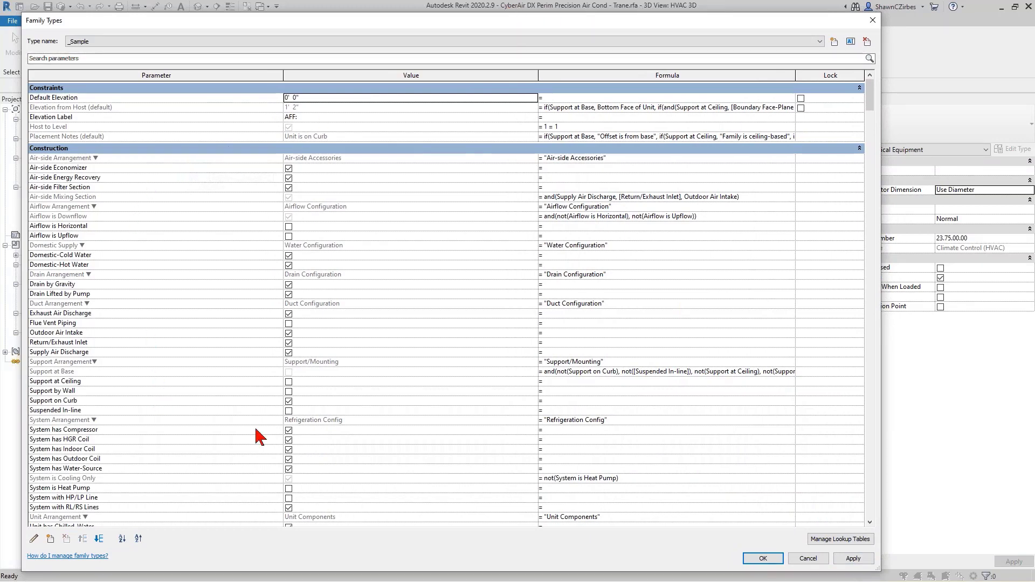
{"action": "scroll", "coordinate": [231, 434], "scroll_direction": "down", "scroll_amount": 15}
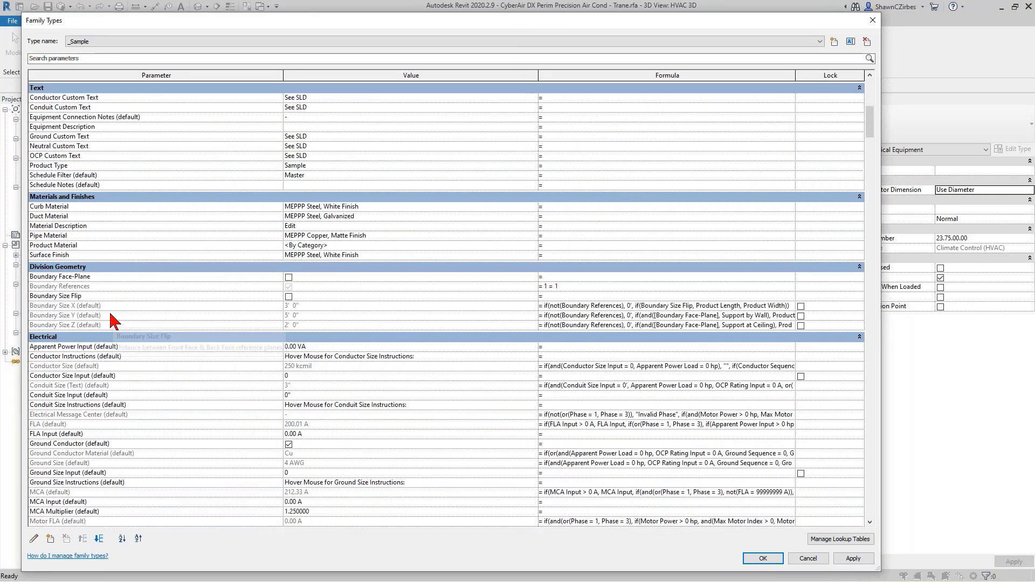
{"action": "scroll", "coordinate": [113, 321], "scroll_direction": "down", "scroll_amount": 11}
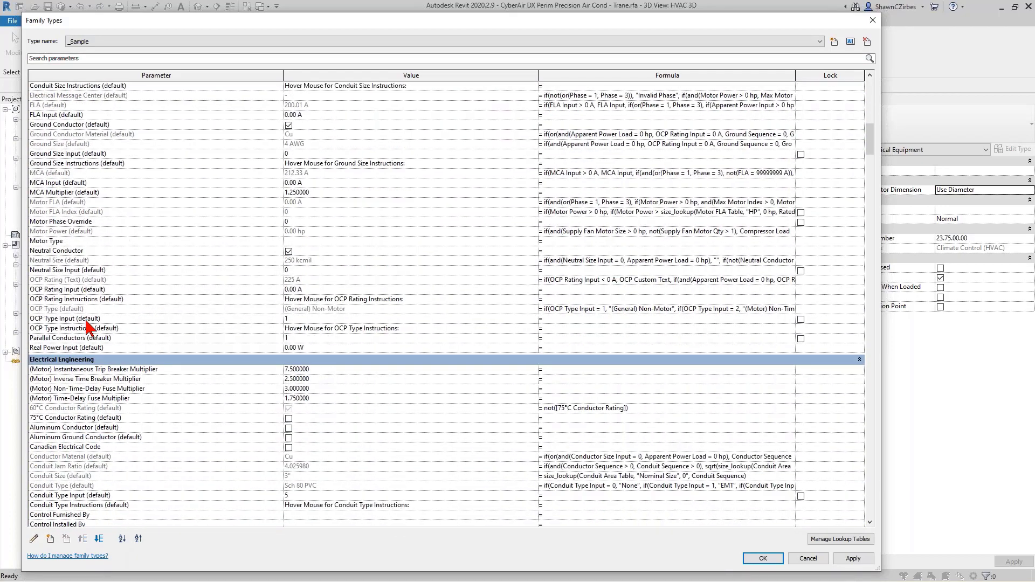
{"action": "scroll", "coordinate": [89, 328], "scroll_direction": "down", "scroll_amount": 12}
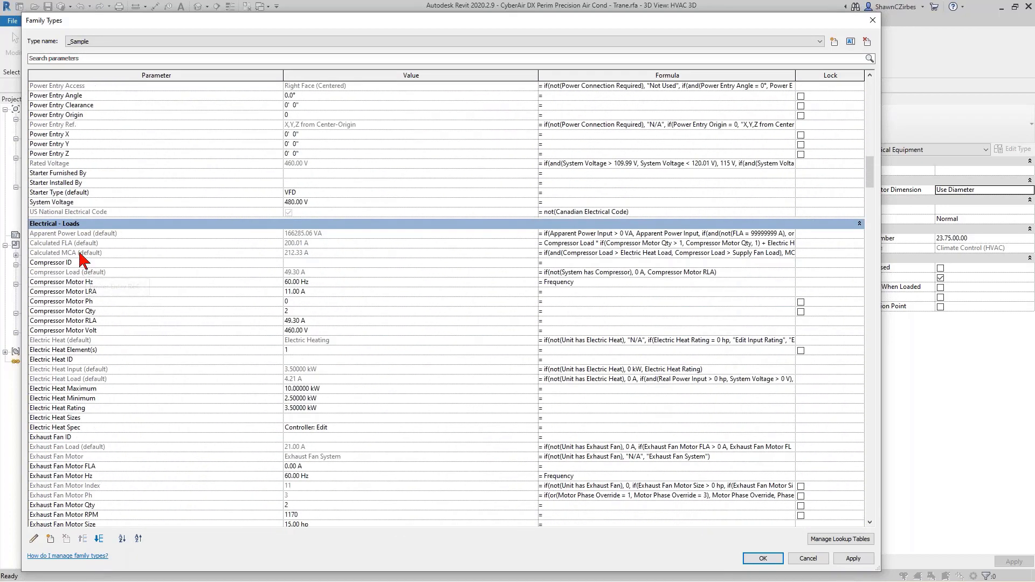
{"action": "scroll", "coordinate": [81, 264], "scroll_direction": "down", "scroll_amount": 14}
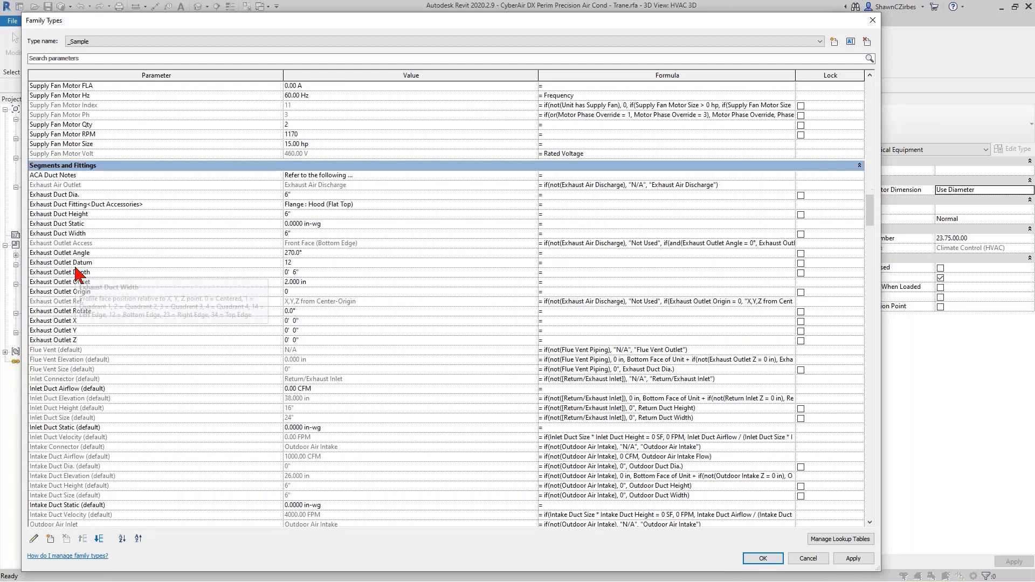
- Review the exhaust, outdoor, return and supply duct parameters under Segments and Fittings, continuing into the Plumbing group
{"action": "scroll", "coordinate": [76, 272], "scroll_direction": "down", "scroll_amount": 5}
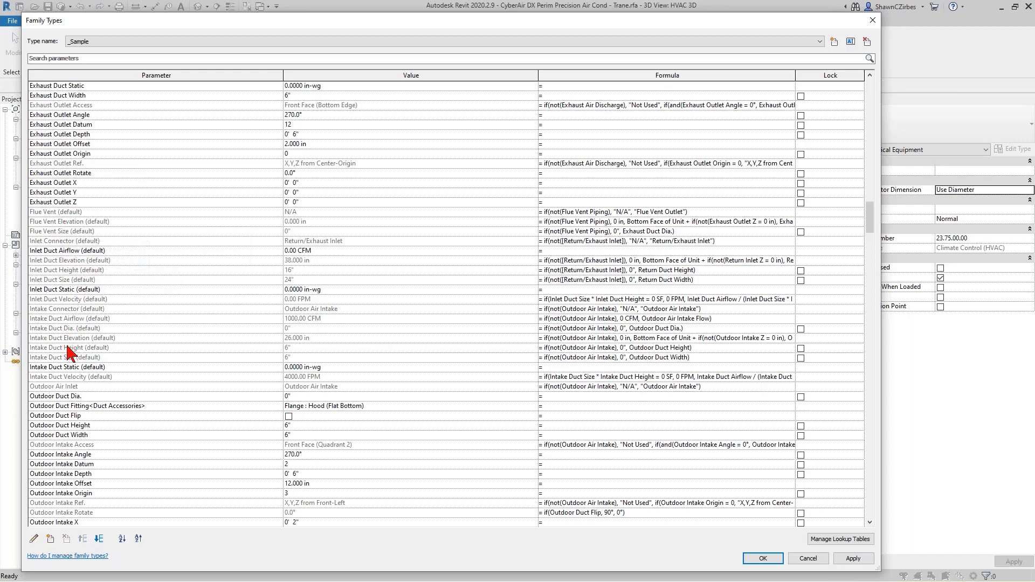
{"action": "scroll", "coordinate": [68, 354], "scroll_direction": "down", "scroll_amount": 10}
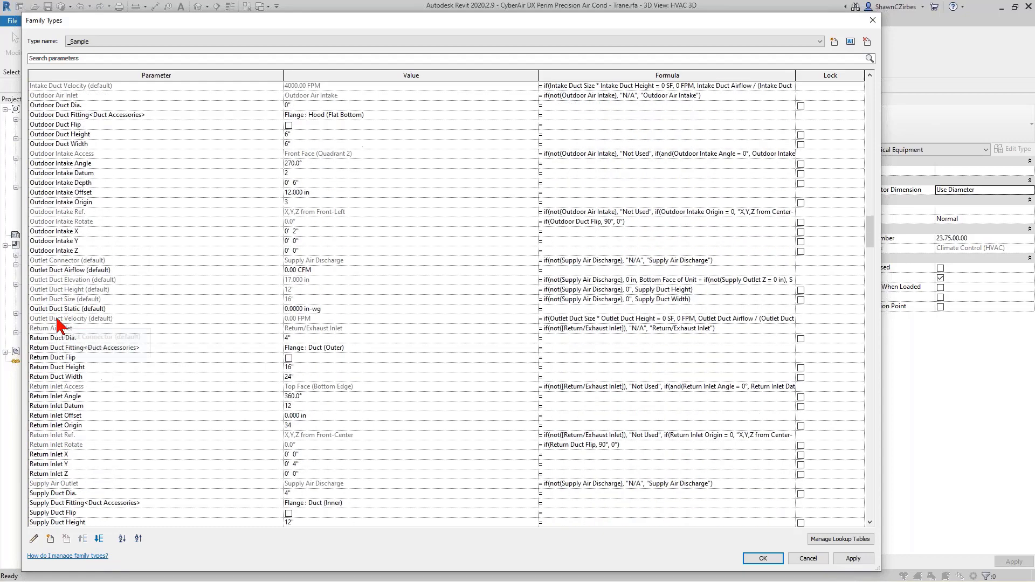
{"action": "scroll", "coordinate": [59, 324], "scroll_direction": "down", "scroll_amount": 3}
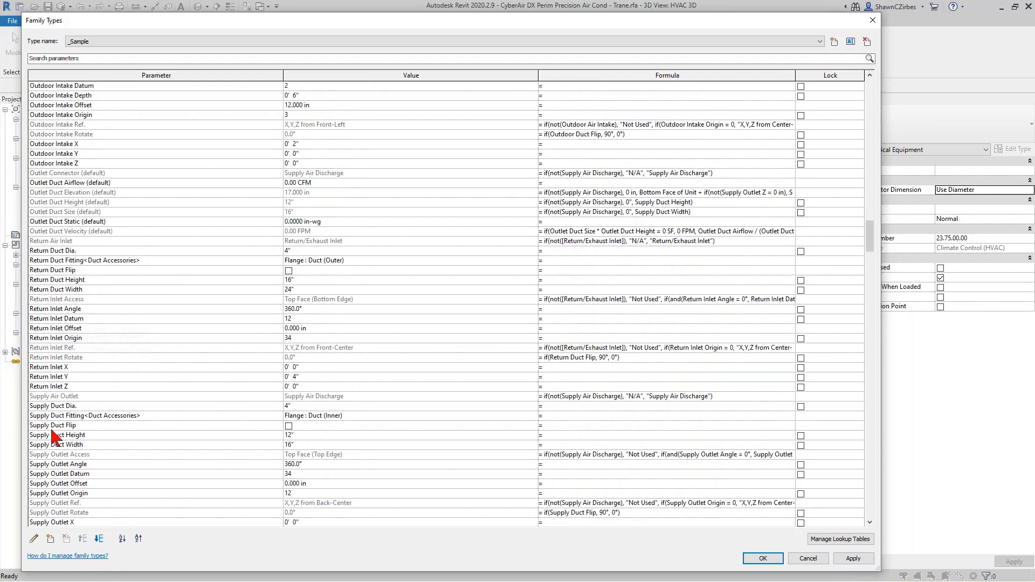
{"action": "scroll", "coordinate": [54, 438], "scroll_direction": "down", "scroll_amount": 4}
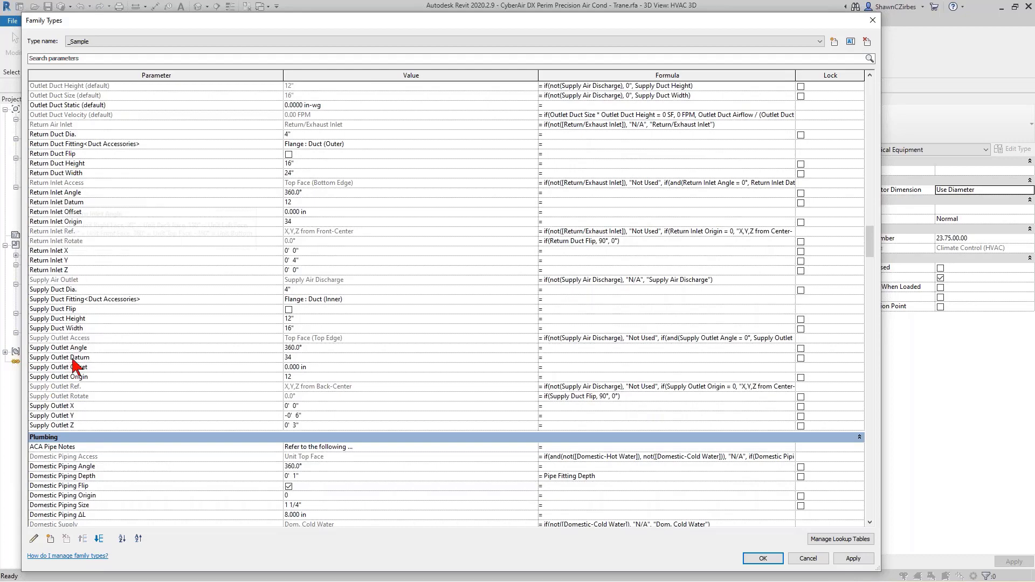
{"action": "scroll", "coordinate": [60, 313], "scroll_direction": "up", "scroll_amount": 13}
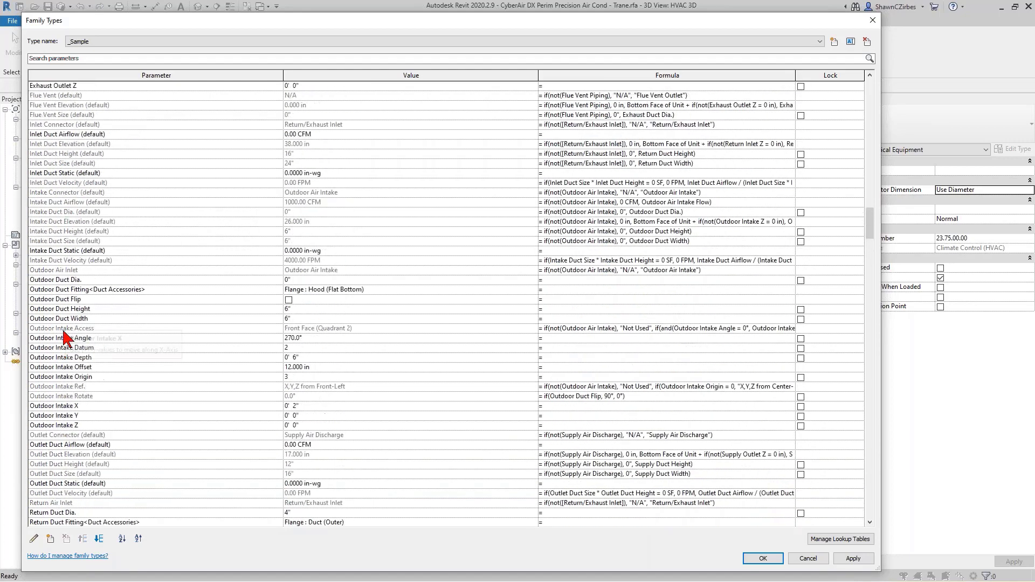
{"action": "scroll", "coordinate": [64, 338], "scroll_direction": "up", "scroll_amount": 7}
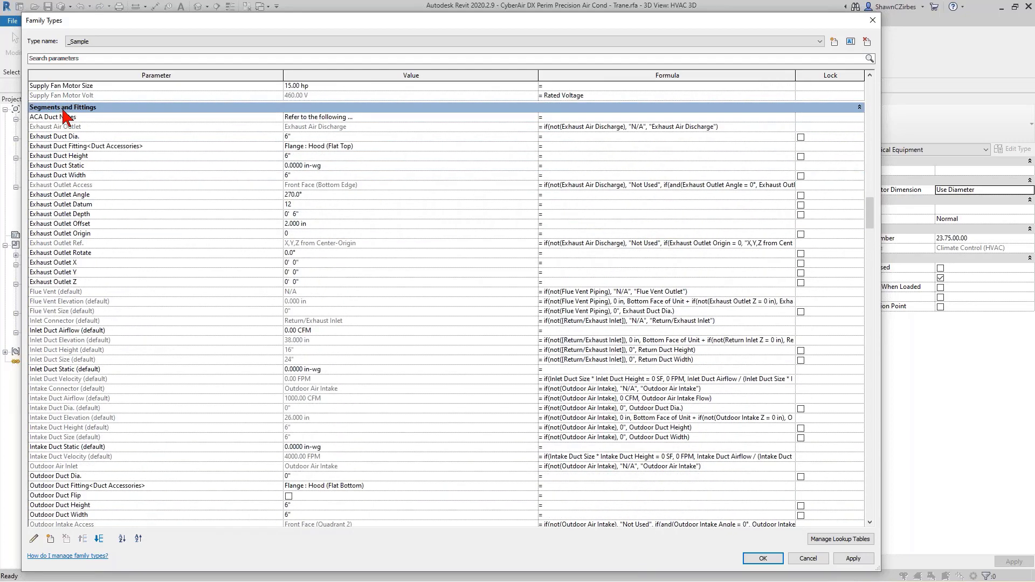
{"action": "scroll", "coordinate": [75, 291], "scroll_direction": "down", "scroll_amount": 7}
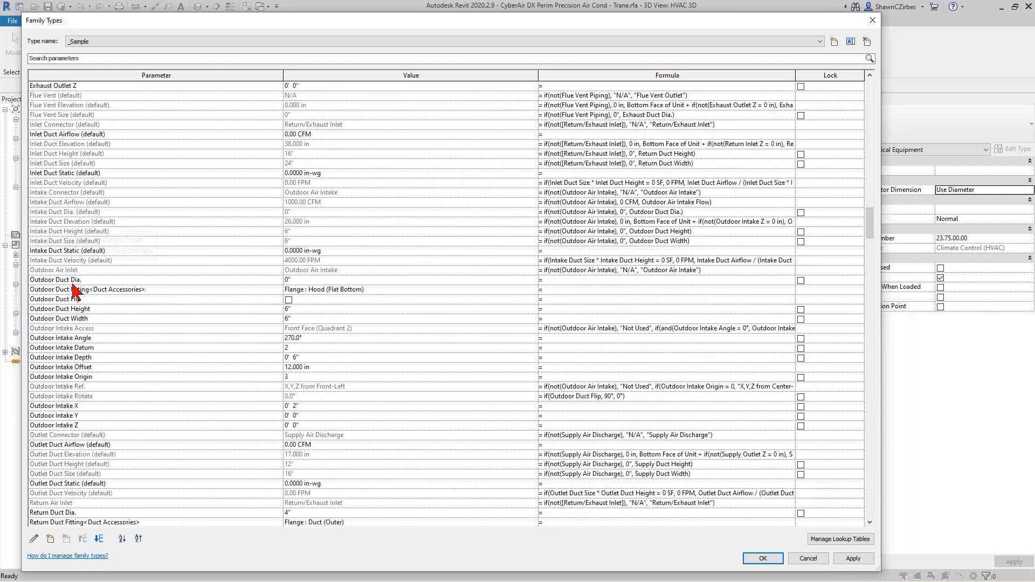
{"action": "scroll", "coordinate": [76, 292], "scroll_direction": "down", "scroll_amount": 20}
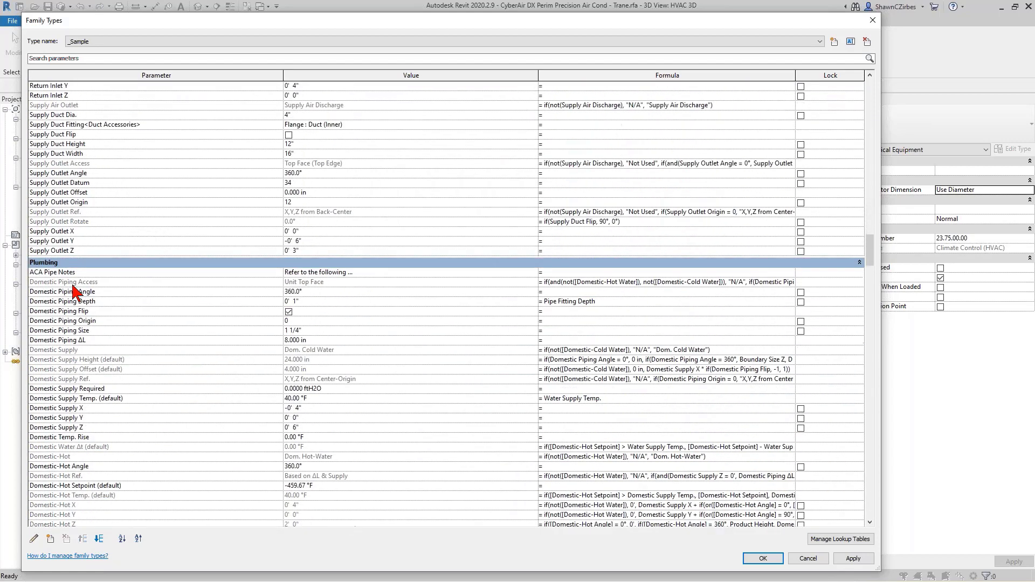
- Review the domestic piping and drain parameters under Plumbing, continuing through the Structural and Dimensions groups to the start of Mechanical
{"action": "scroll", "coordinate": [75, 291], "scroll_direction": "down", "scroll_amount": 4}
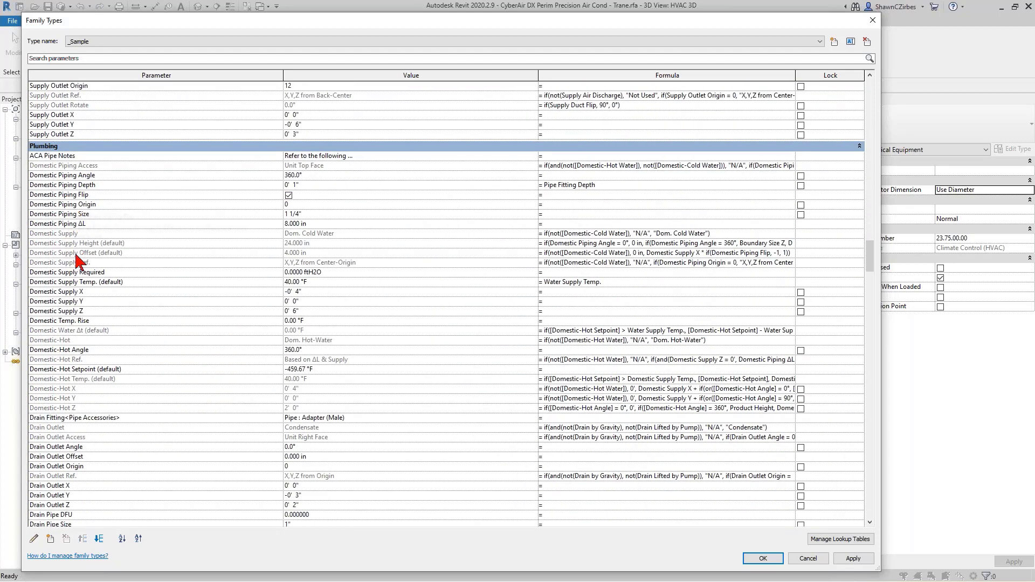
{"action": "scroll", "coordinate": [76, 289], "scroll_direction": "down", "scroll_amount": 4}
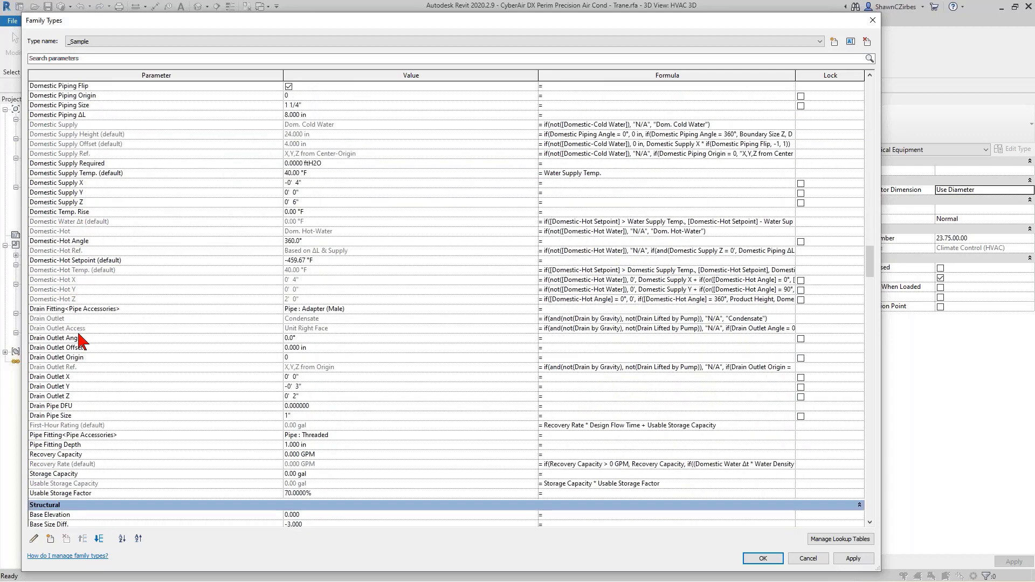
{"action": "mouse_move", "coordinate": [79, 337]}
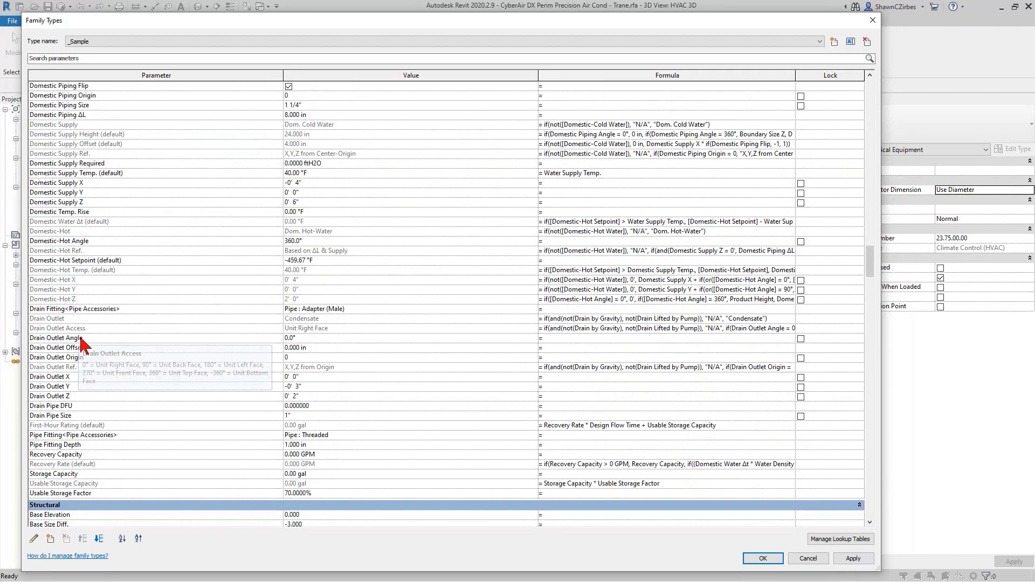
{"action": "scroll", "coordinate": [85, 277], "scroll_direction": "down", "scroll_amount": 2}
{"action": "scroll", "coordinate": [75, 372], "scroll_direction": "down", "scroll_amount": 2}
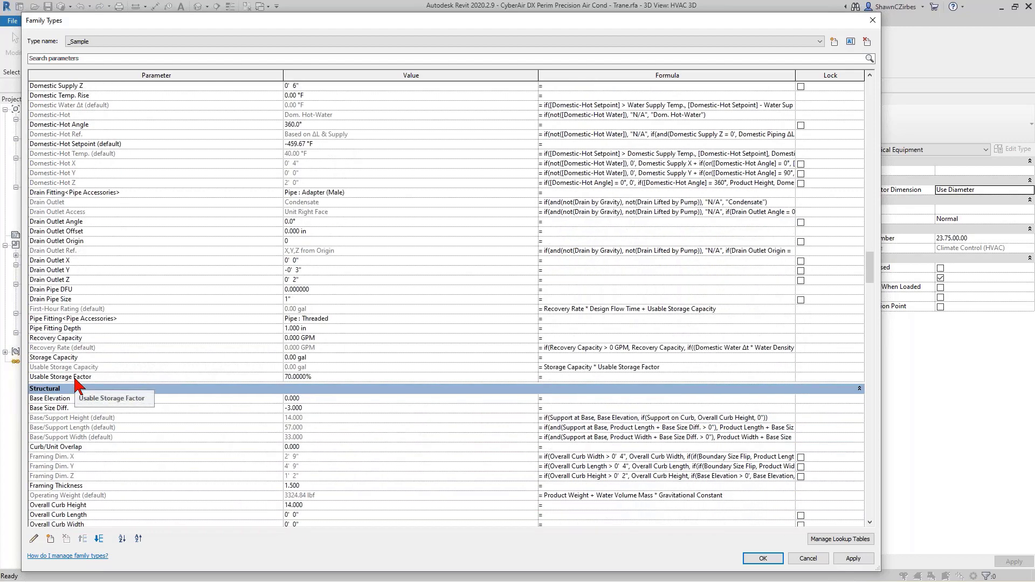
{"action": "scroll", "coordinate": [108, 432], "scroll_direction": "down", "scroll_amount": 10}
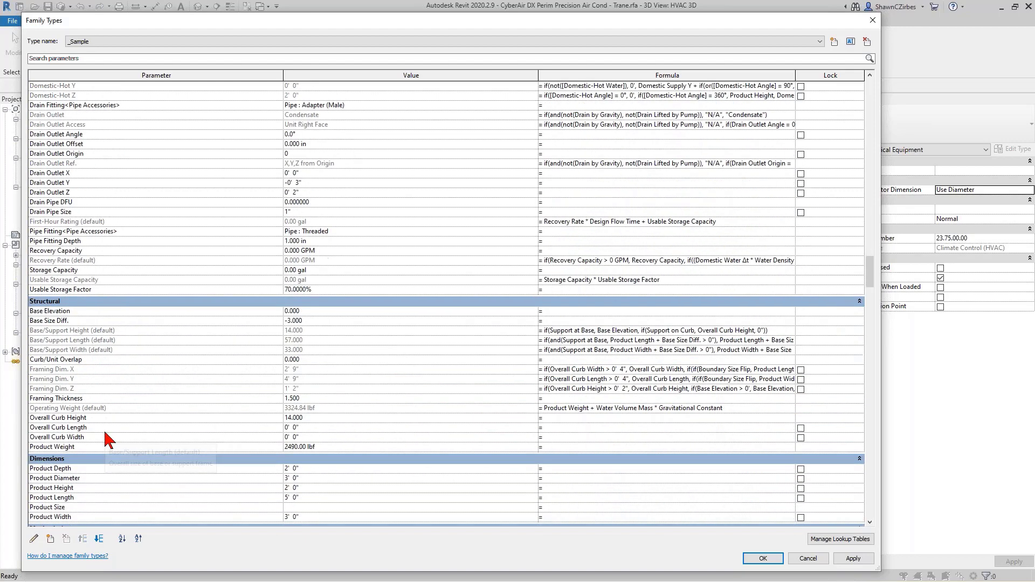
{"action": "scroll", "coordinate": [84, 313], "scroll_direction": "down", "scroll_amount": 9}
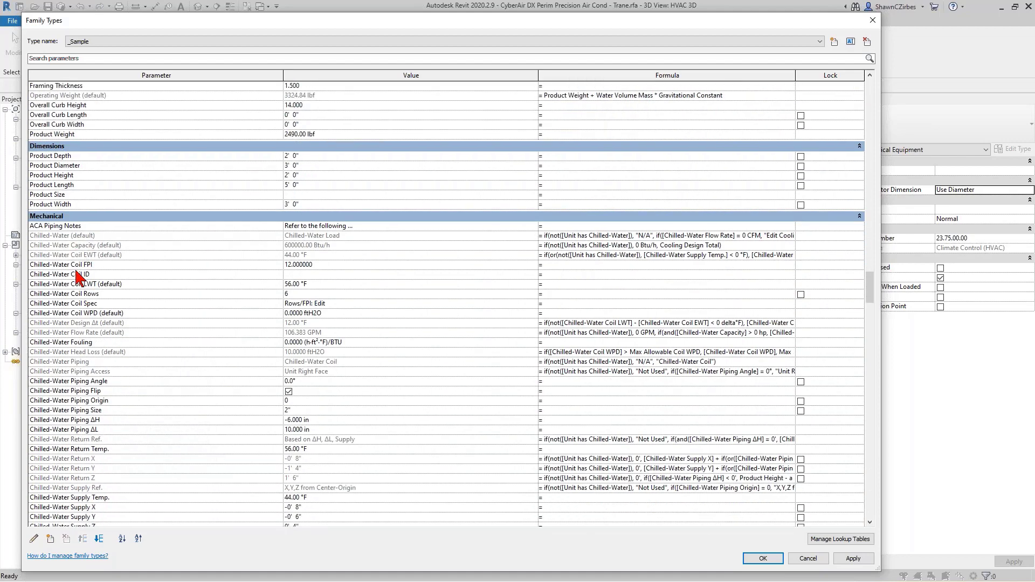
- Review the chilled-water, condenser, economizer and gas heat parameters in the Mechanical group, and select the Gas Inlet Angle parameter
{"action": "scroll", "coordinate": [101, 316], "scroll_direction": "down", "scroll_amount": 3}
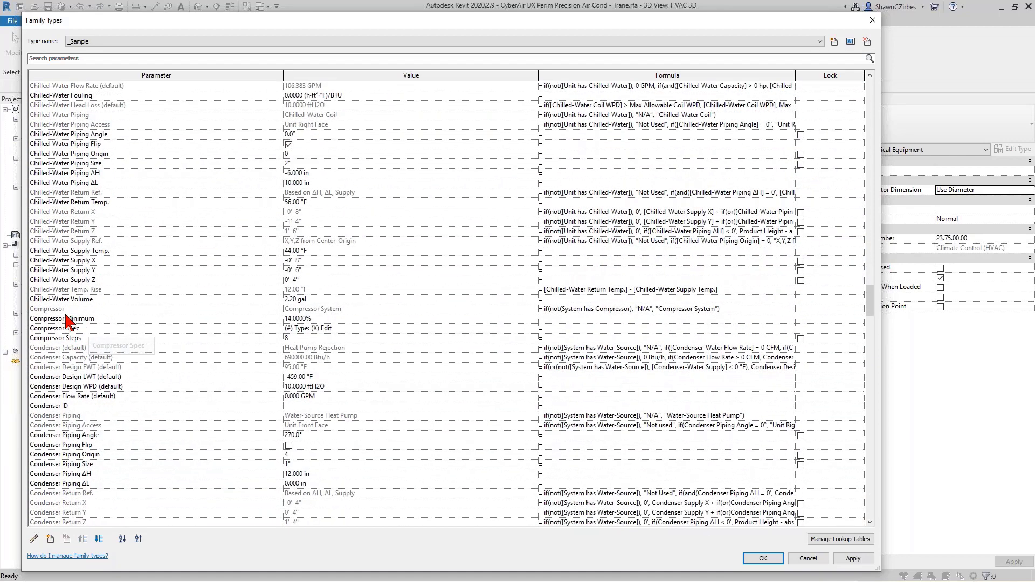
{"action": "scroll", "coordinate": [72, 404], "scroll_direction": "down", "scroll_amount": 3}
{"action": "scroll", "coordinate": [72, 405], "scroll_direction": "down", "scroll_amount": 8}
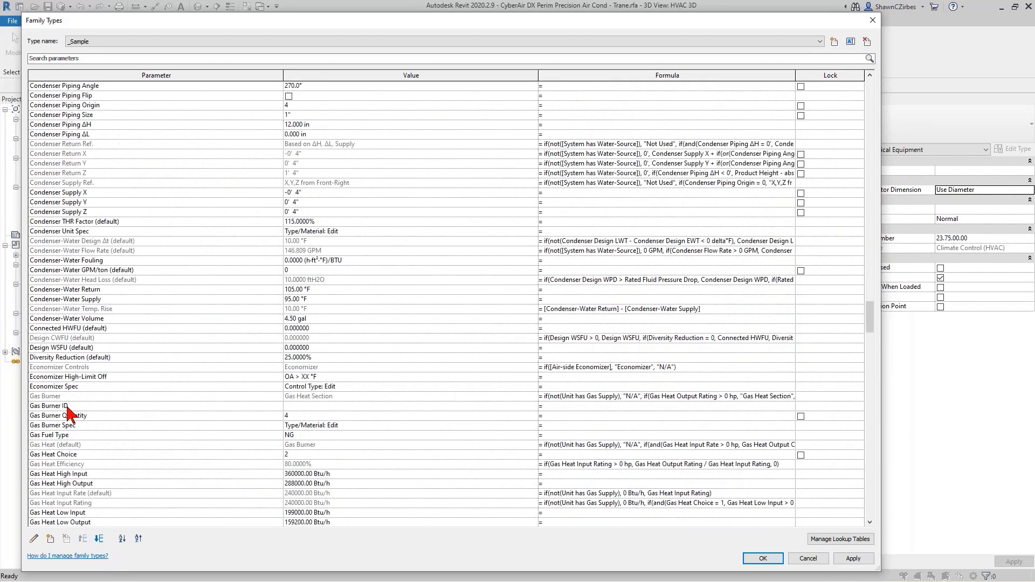
{"action": "scroll", "coordinate": [66, 424], "scroll_direction": "down", "scroll_amount": 12}
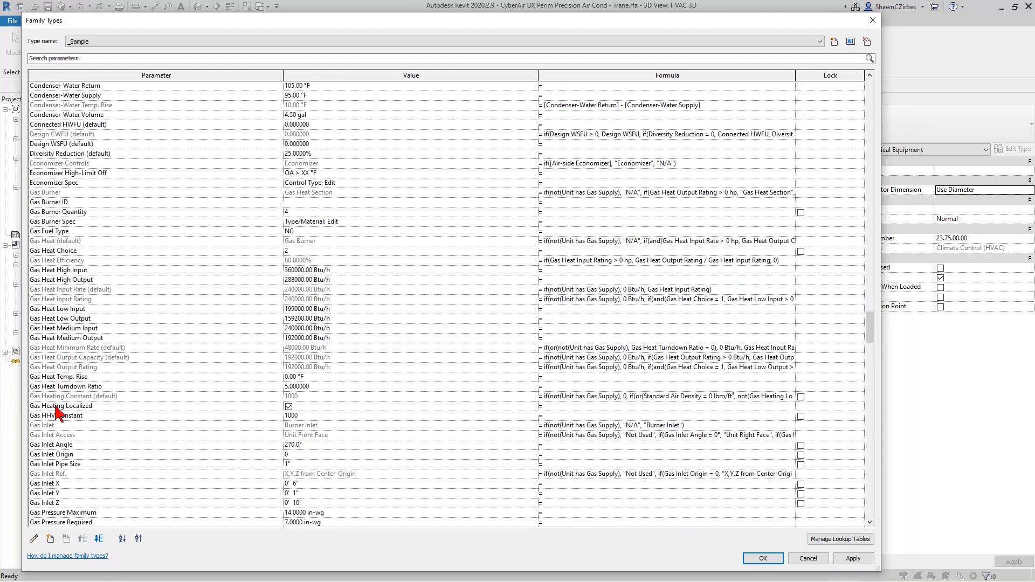
{"action": "scroll", "coordinate": [65, 393], "scroll_direction": "down", "scroll_amount": 3}
{"action": "scroll", "coordinate": [76, 400], "scroll_direction": "up", "scroll_amount": 4}
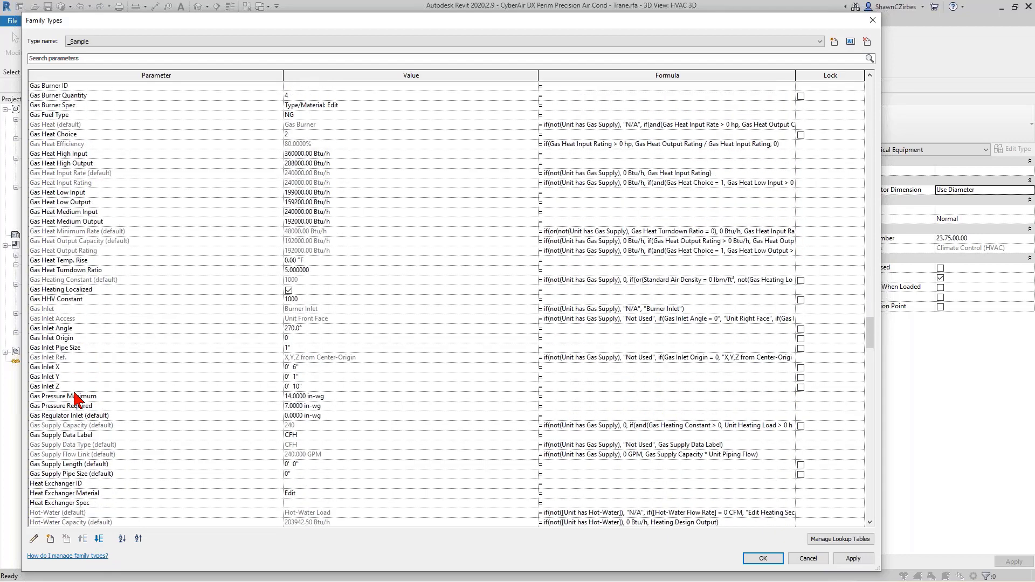
{"action": "left_click", "coordinate": [53, 328]}
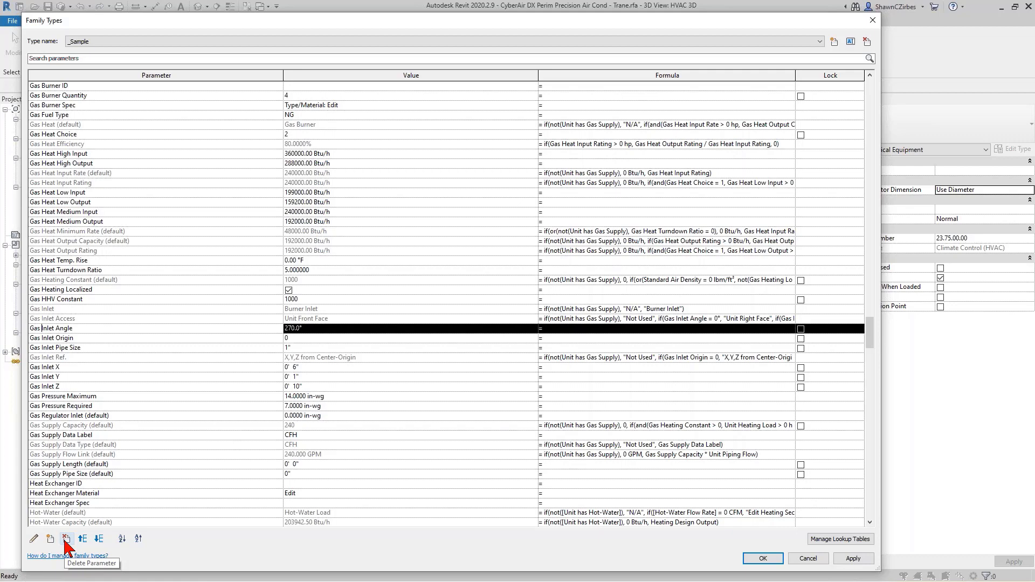
- Examine the gas supply, hot-water coil, indoor and outdoor coil, and refrigerant piping parameters in the Mechanical group
{"action": "scroll", "coordinate": [92, 399], "scroll_direction": "down", "scroll_amount": 5}
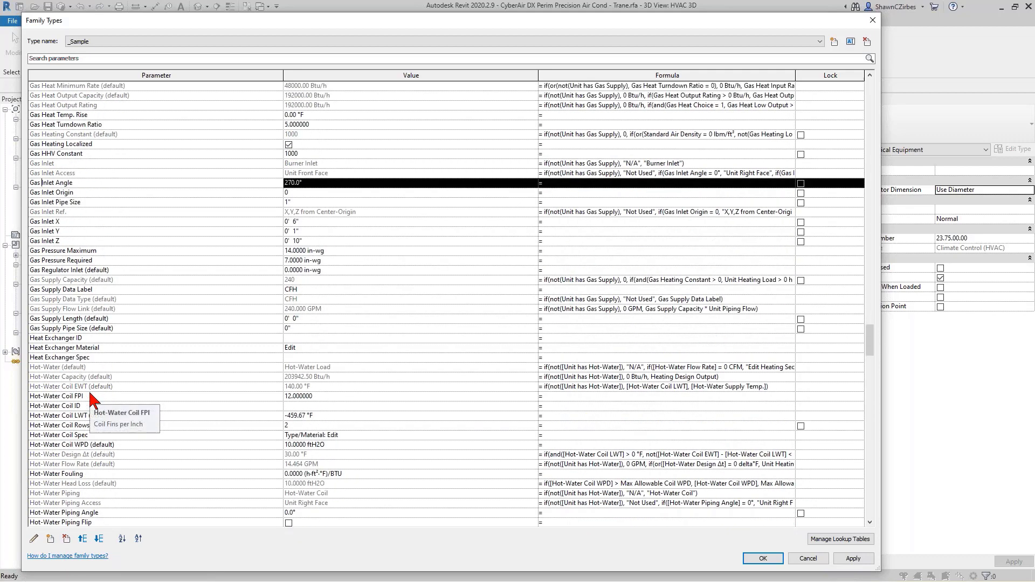
{"action": "scroll", "coordinate": [92, 399], "scroll_direction": "up", "scroll_amount": 1}
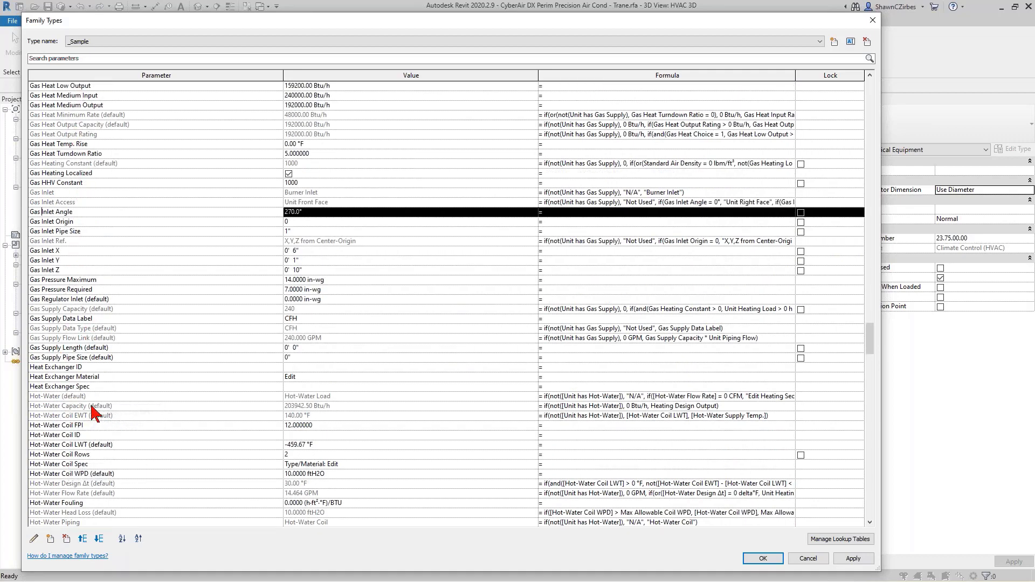
{"action": "scroll", "coordinate": [92, 482], "scroll_direction": "down", "scroll_amount": 6}
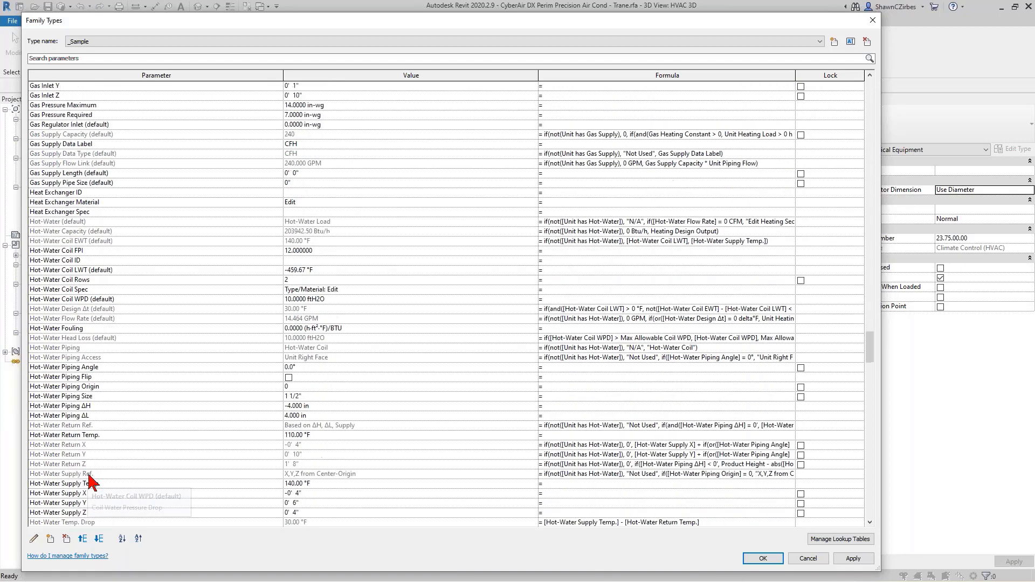
{"action": "scroll", "coordinate": [92, 481], "scroll_direction": "down", "scroll_amount": 11}
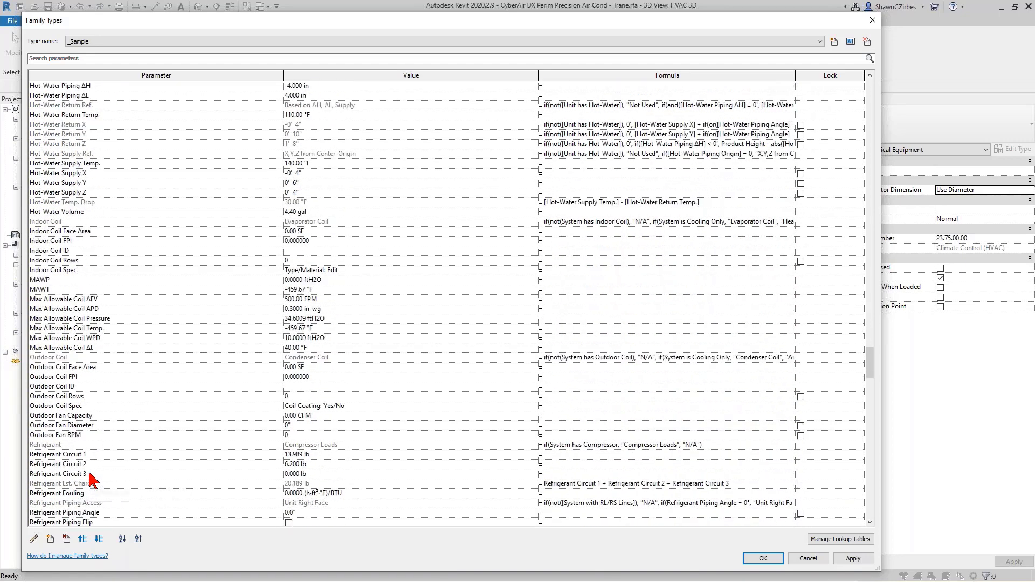
{"action": "scroll", "coordinate": [92, 482], "scroll_direction": "up", "scroll_amount": 4}
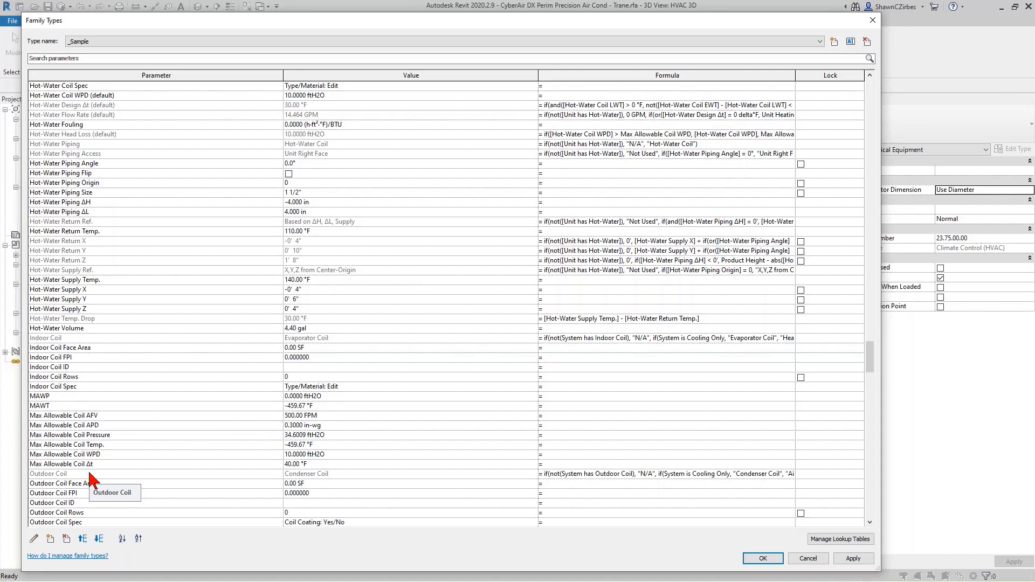
{"action": "scroll", "coordinate": [97, 478], "scroll_direction": "down", "scroll_amount": 8}
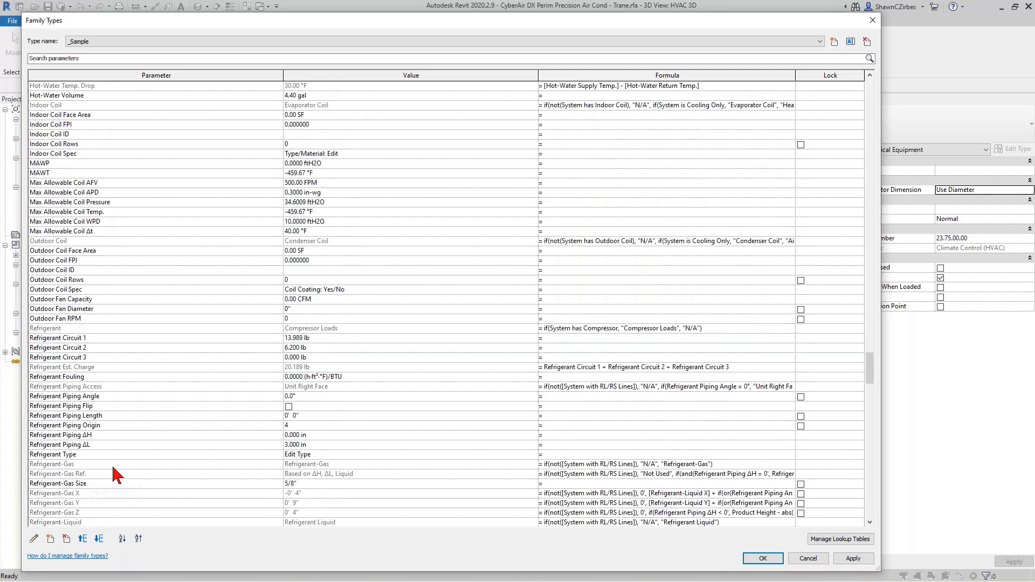
- Look through the remaining groups from Mechanical - Flow down to Other and Identity Data, and close the Family Types dialog
{"action": "scroll", "coordinate": [115, 475], "scroll_direction": "down", "scroll_amount": 20}
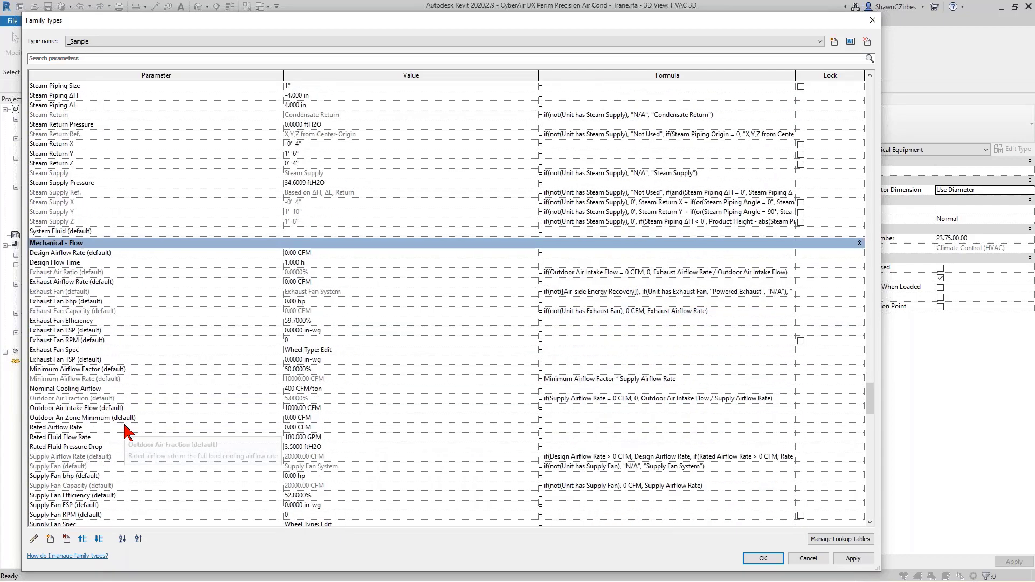
{"action": "scroll", "coordinate": [128, 432], "scroll_direction": "down", "scroll_amount": 20}
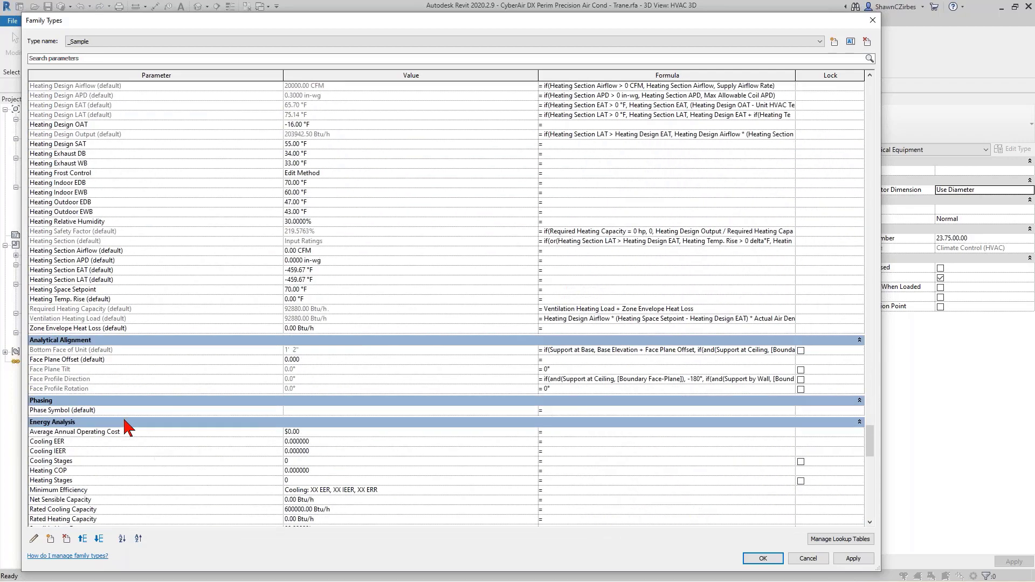
{"action": "scroll", "coordinate": [128, 429], "scroll_direction": "down", "scroll_amount": 20}
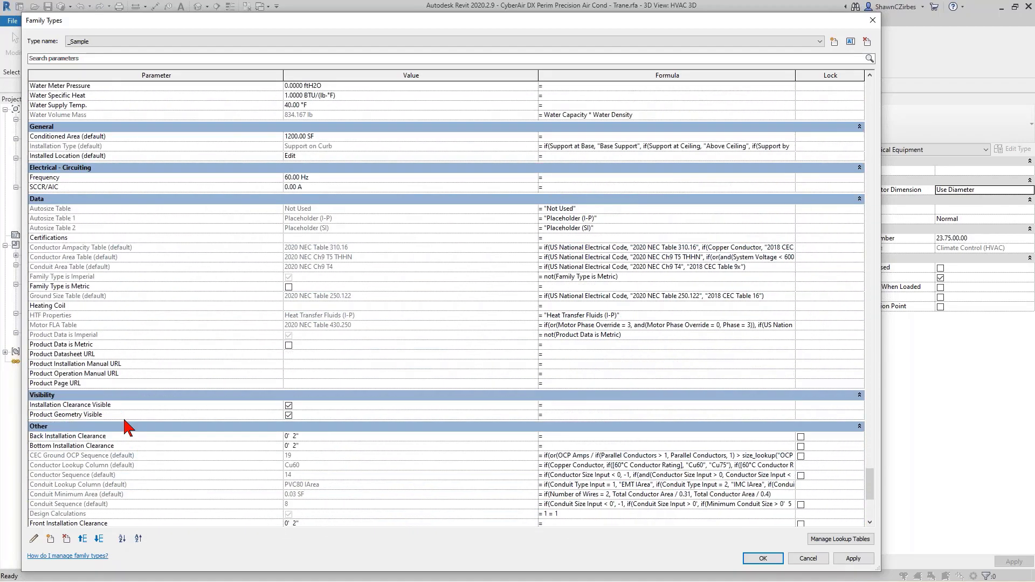
{"action": "scroll", "coordinate": [128, 428], "scroll_direction": "down", "scroll_amount": 12}
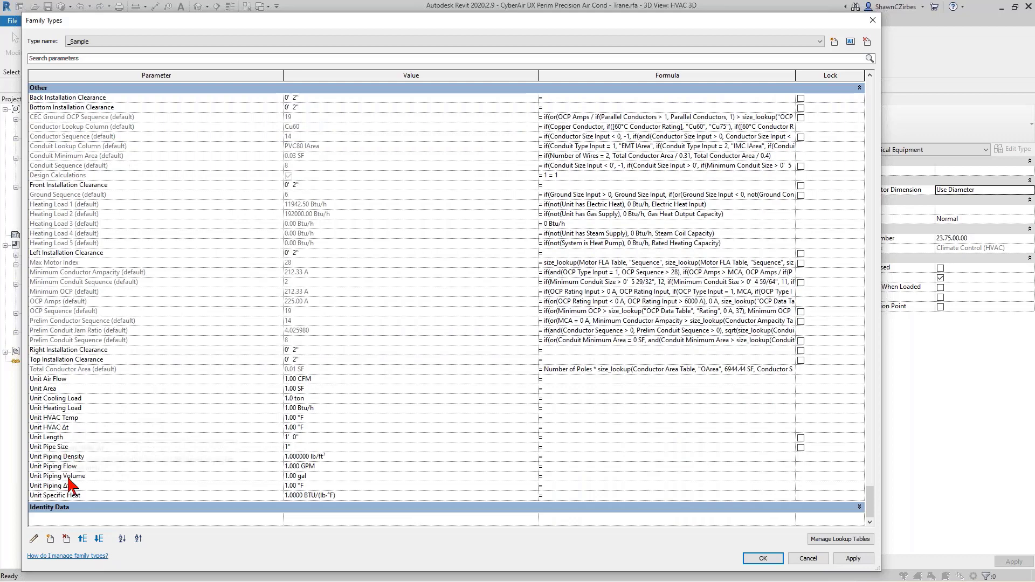
{"action": "left_click", "coordinate": [74, 508]}
{"action": "left_click", "coordinate": [90, 338]}
{"action": "scroll", "coordinate": [126, 432], "scroll_direction": "up", "scroll_amount": 4}
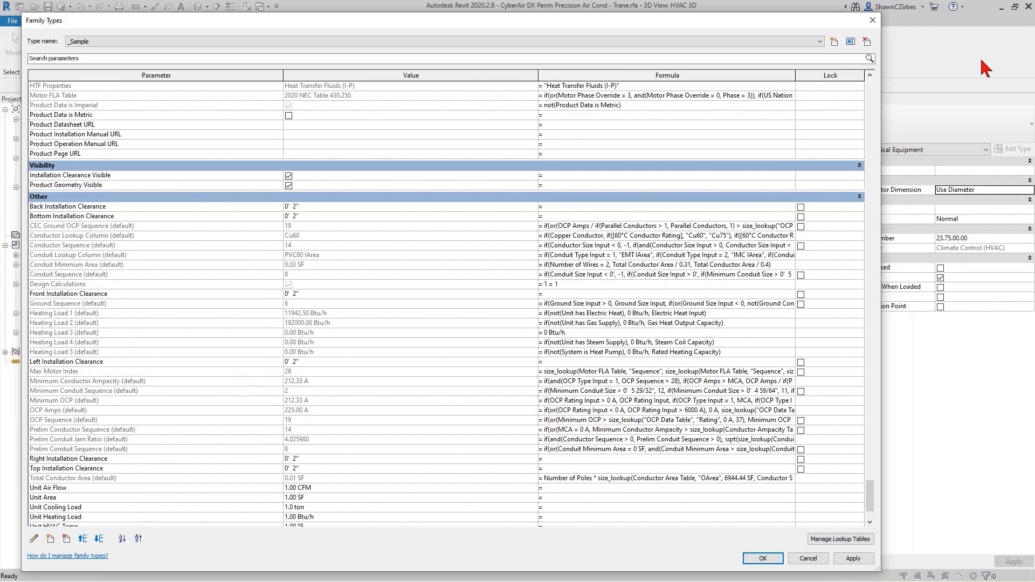
{"action": "left_click", "coordinate": [873, 22]}
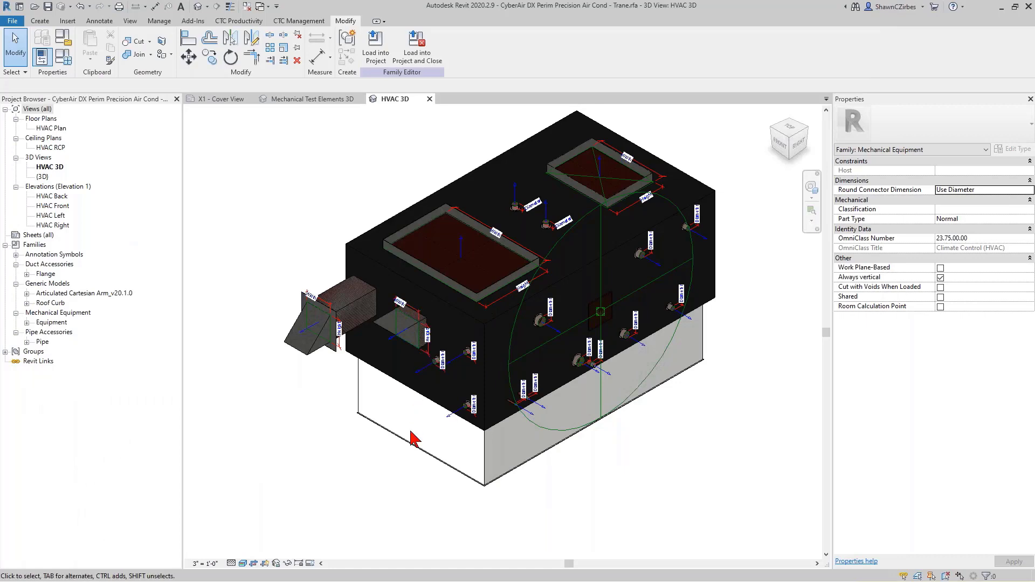
- Delete the two hooded duct openings on the unit's front face together with their duct connectors
{"action": "scroll", "coordinate": [324, 388], "scroll_direction": "up", "scroll_amount": 2}
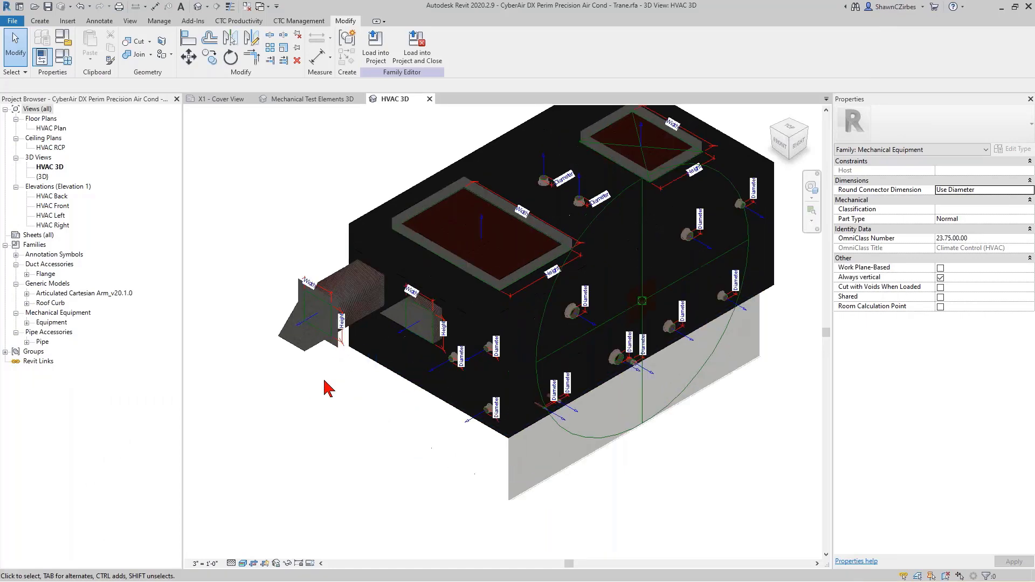
{"action": "left_click_drag", "start_coordinate": [290, 379], "coordinate": [220, 262]}
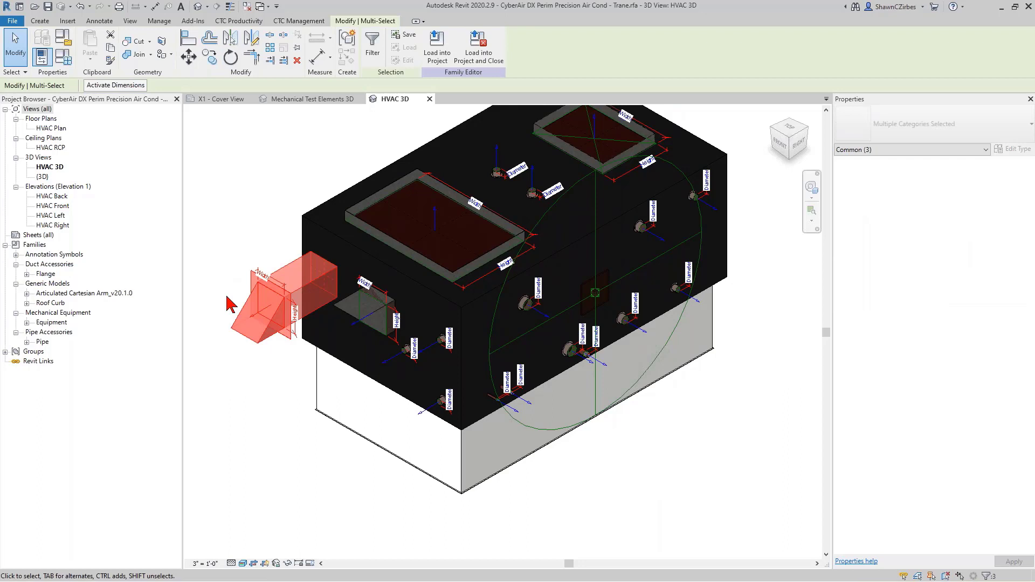
{"action": "key", "text": "Delete"}
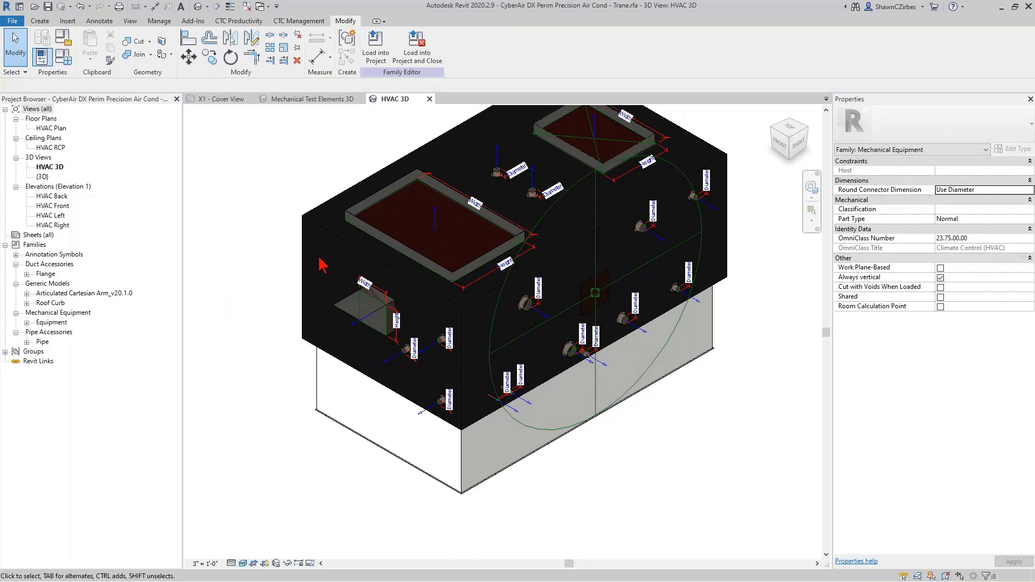
{"action": "left_click", "coordinate": [372, 327]}
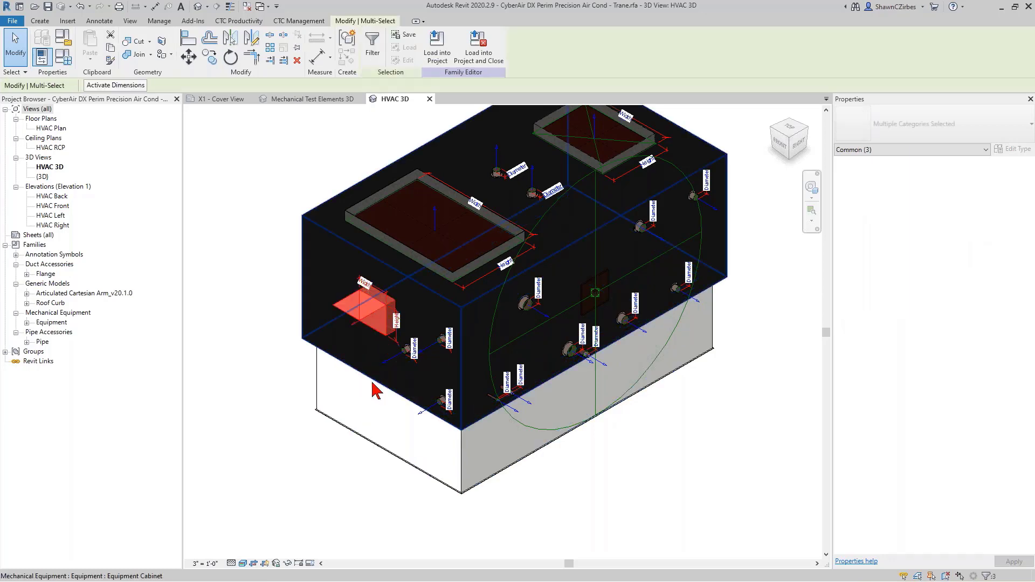
{"action": "key", "text": "Delete"}
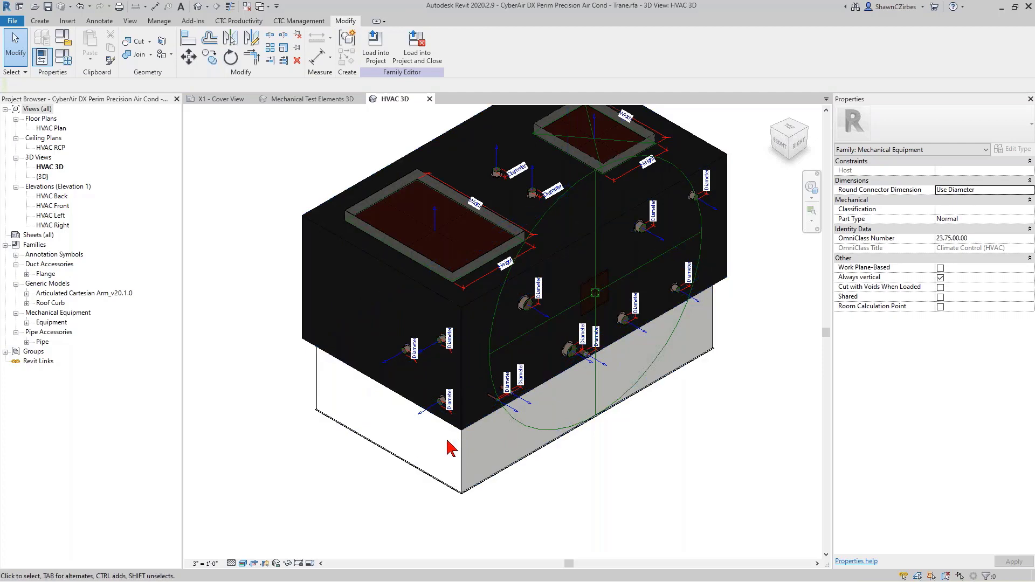
- Delete the three pipe fittings on the front face and the two on the top face, including their connectors
{"action": "left_click_drag", "start_coordinate": [381, 470], "coordinate": [466, 345]}
{"action": "key", "text": "Escape"}
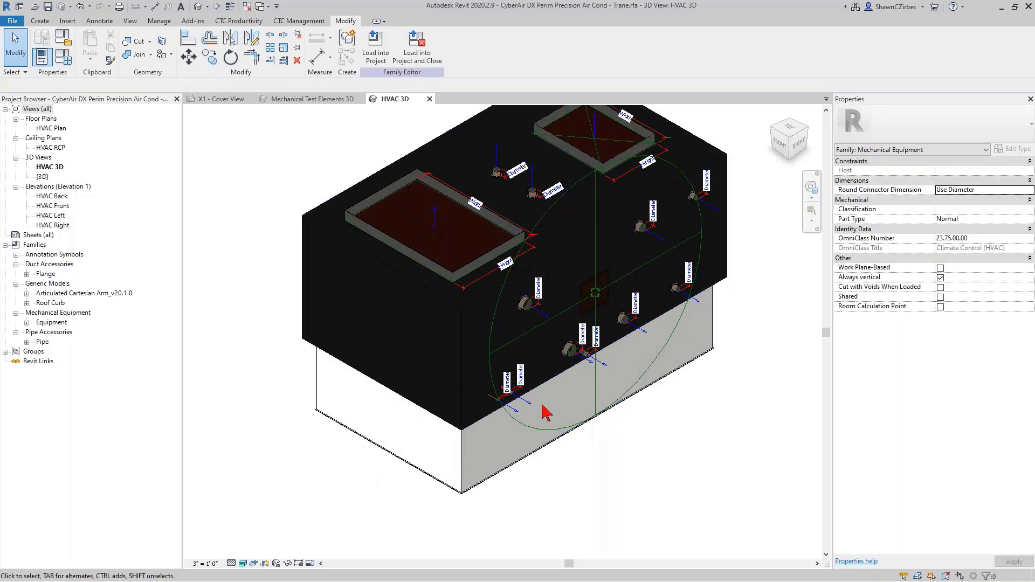
{"action": "middle_click_drag", "start_coordinate": [597, 398], "coordinate": [534, 459]}
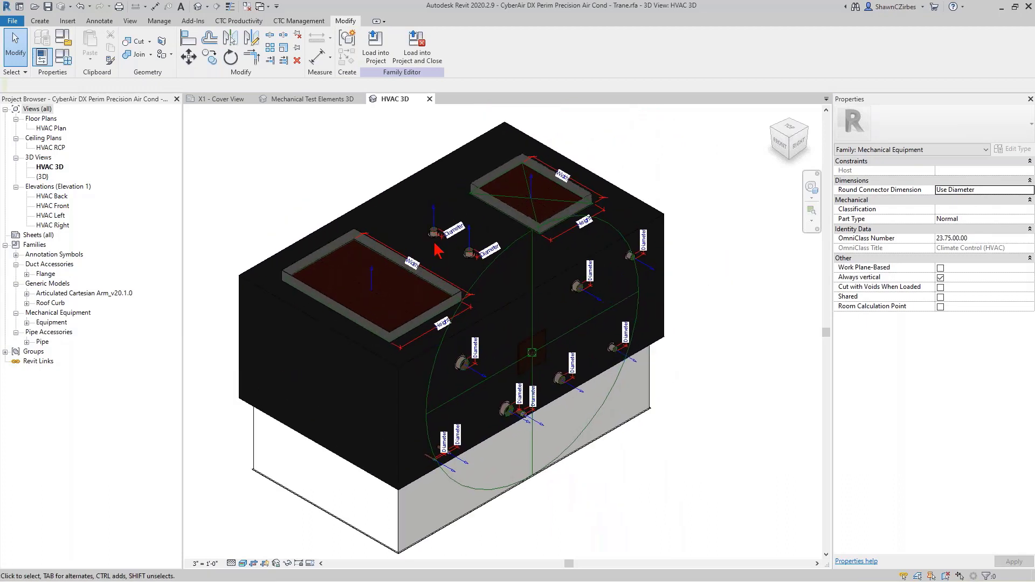
{"action": "left_click_drag", "start_coordinate": [411, 190], "coordinate": [501, 278]}
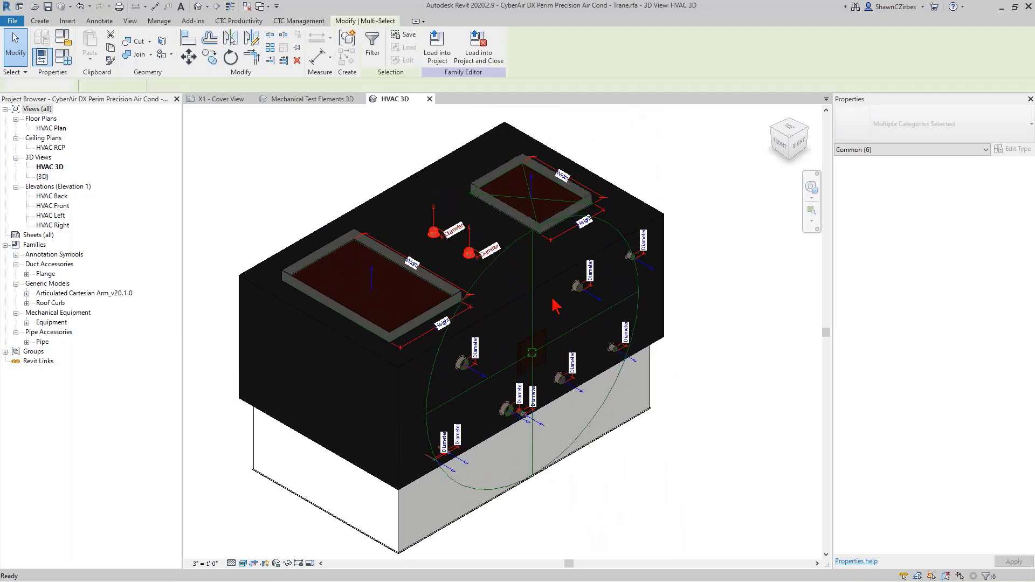
{"action": "key", "text": "Escape"}
- Delete the four pipe fittings and their connectors on the rear half of the unit's right face
{"action": "left_click_drag", "start_coordinate": [522, 275], "coordinate": [722, 400]}
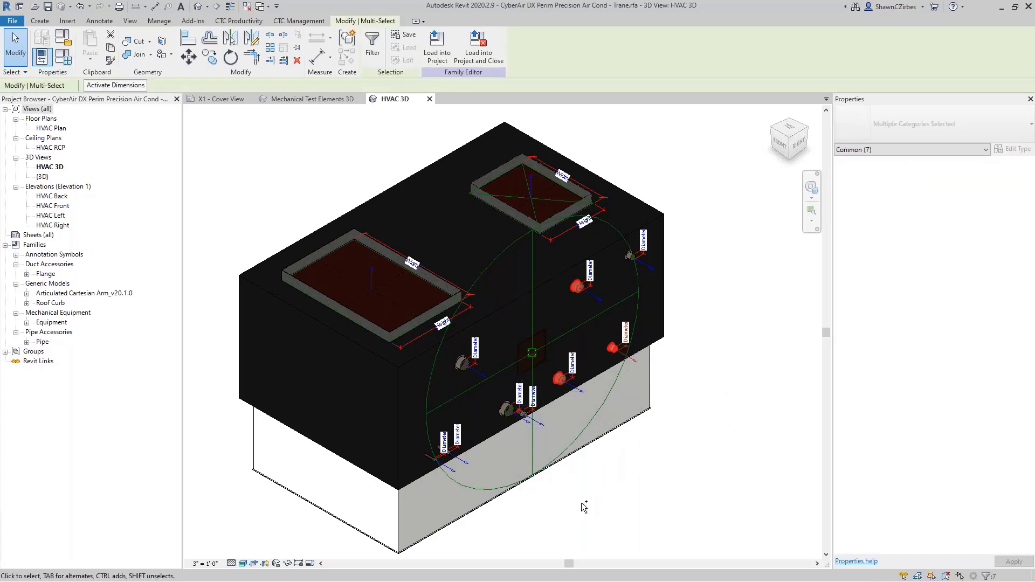
{"action": "left_click_drag", "start_coordinate": [567, 421], "coordinate": [700, 225], "text": "ctrl"}
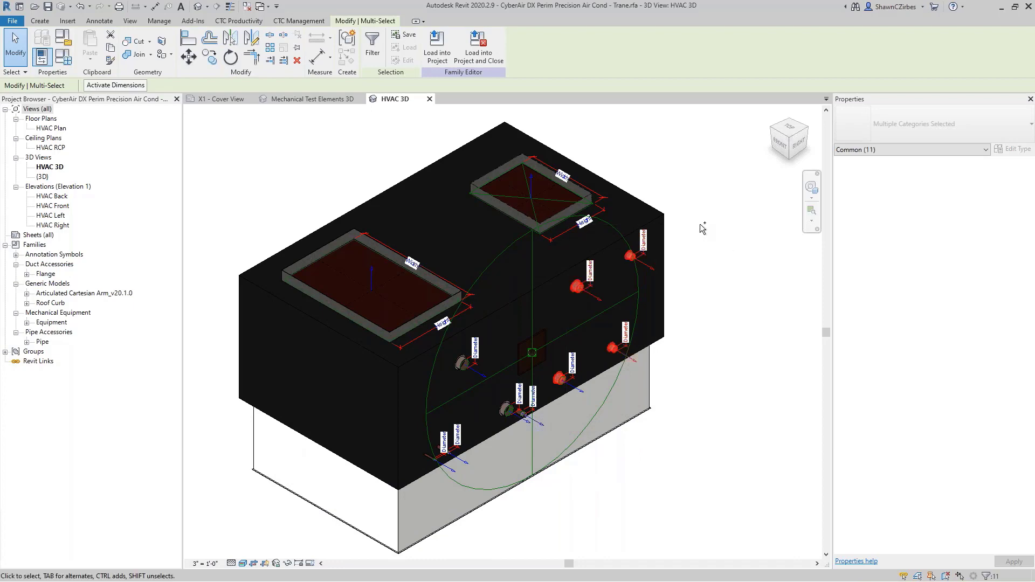
{"action": "left_click", "coordinate": [727, 242]}
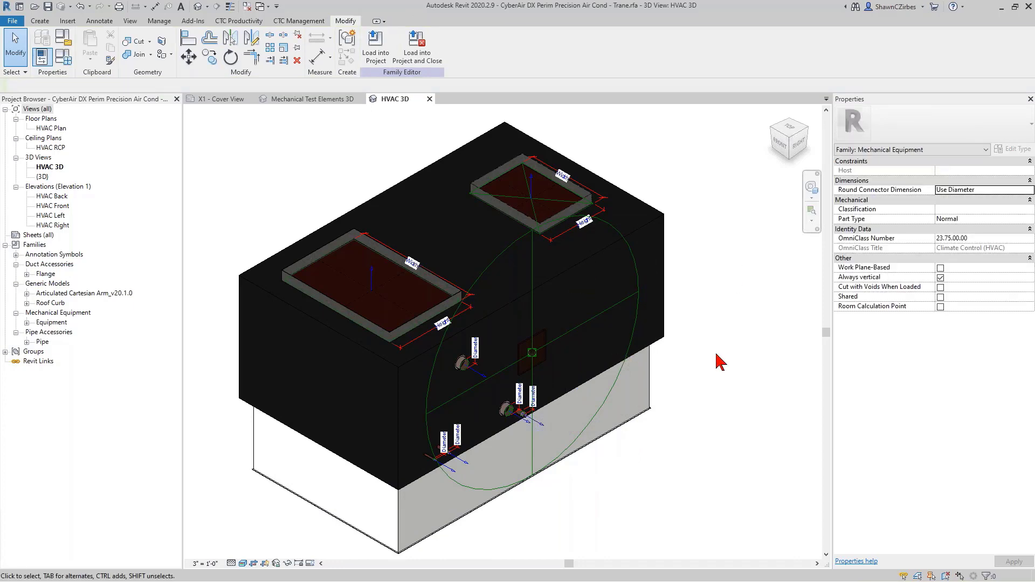
{"action": "middle_click_drag", "start_coordinate": [698, 410], "coordinate": [653, 405], "text": "shift"}
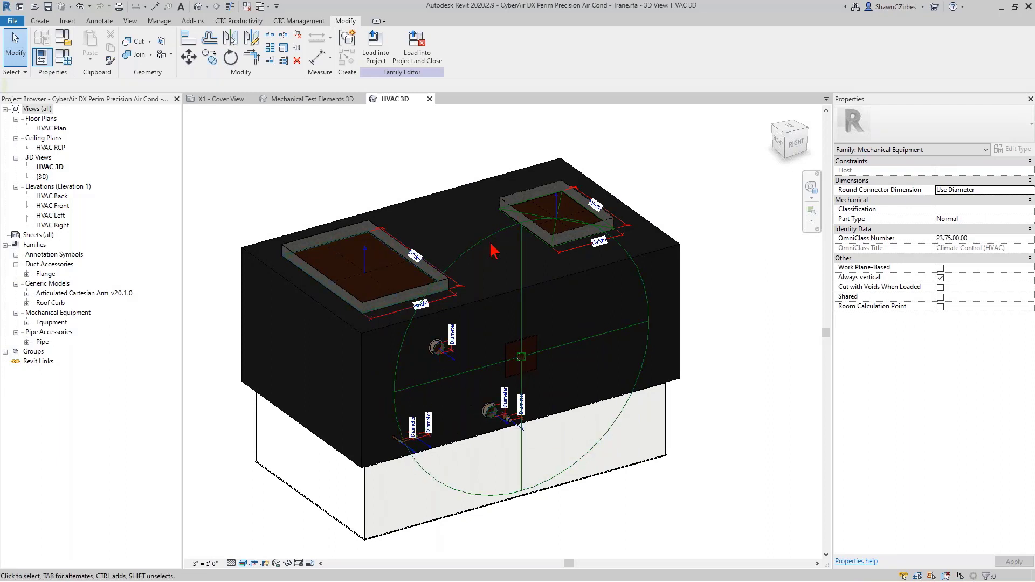
- Start the CTC Family Processor for this family and clear all its settings to begin a new settings set
{"action": "scroll", "coordinate": [600, 308], "scroll_direction": "down", "scroll_amount": 2}
{"action": "middle_click_drag", "start_coordinate": [597, 328], "coordinate": [590, 421]}
{"action": "scroll", "coordinate": [663, 451], "scroll_direction": "up", "scroll_amount": 1}
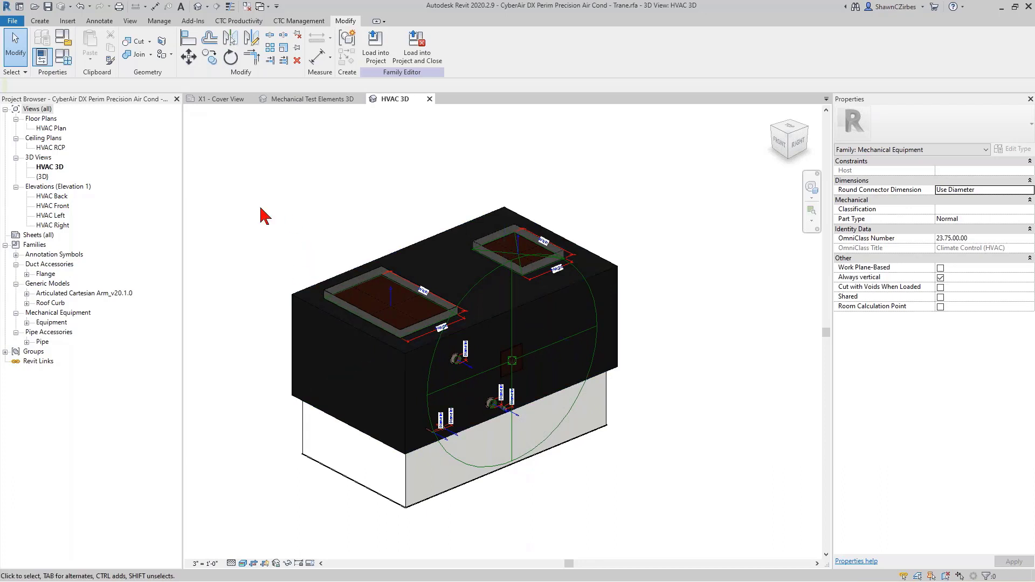
{"action": "left_click", "coordinate": [288, 23]}
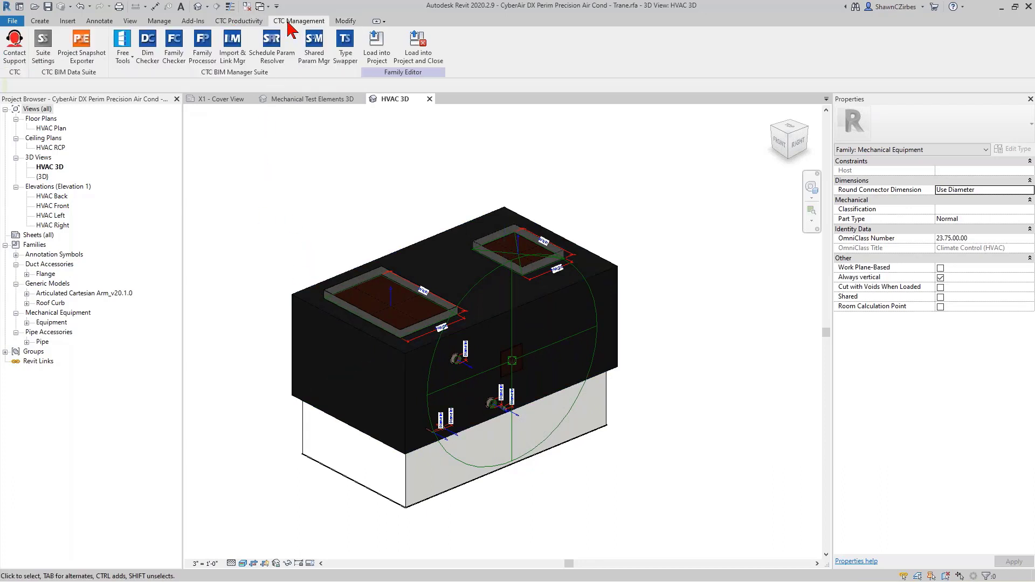
{"action": "left_click", "coordinate": [203, 44]}
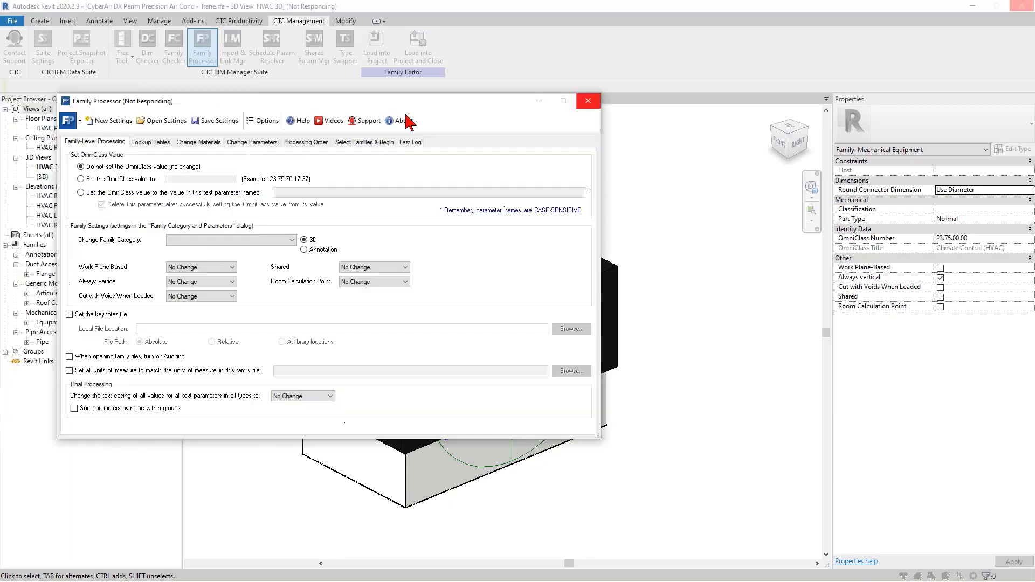
{"action": "left_click_drag", "start_coordinate": [429, 125], "coordinate": [424, 119]}
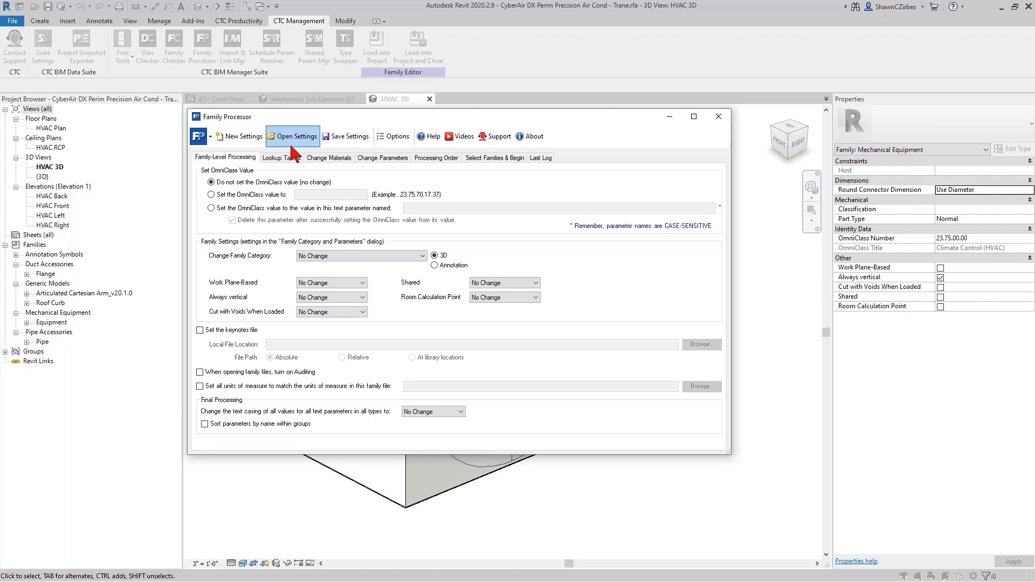
{"action": "left_click", "coordinate": [256, 139]}
{"action": "left_click", "coordinate": [474, 311]}
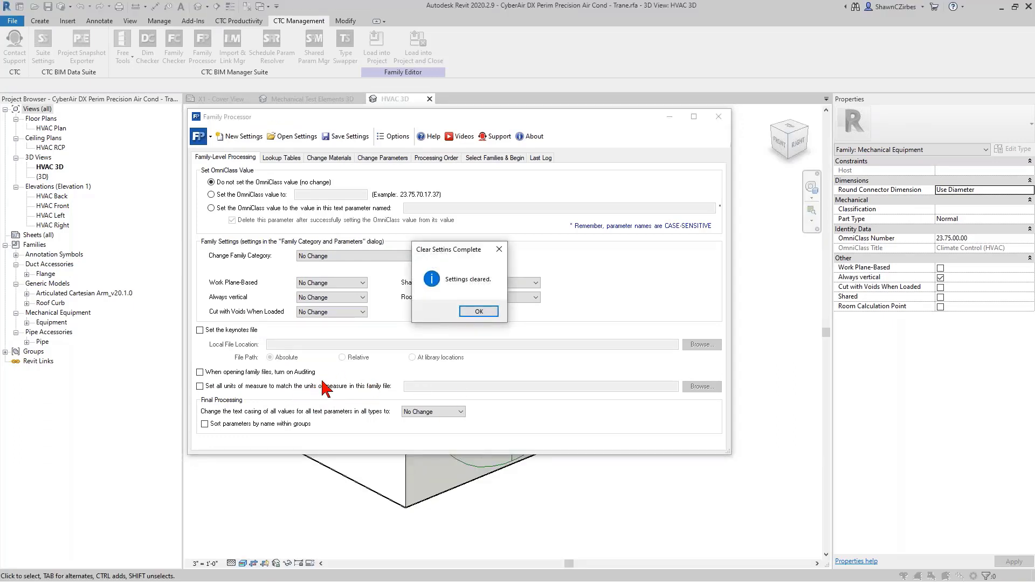
{"action": "left_click", "coordinate": [474, 312]}
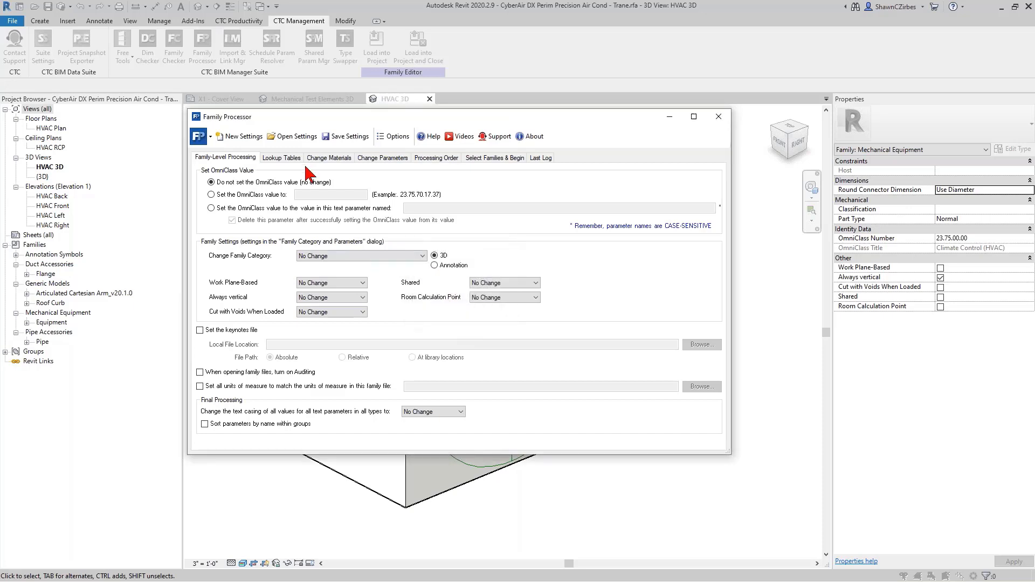
- Load MEPPP Shared Parameters.txt from the MEPPP_20.1.2_Proposed Shared Parameters folder as the shared parameters file for changing parameters
{"action": "left_click", "coordinate": [378, 161]}
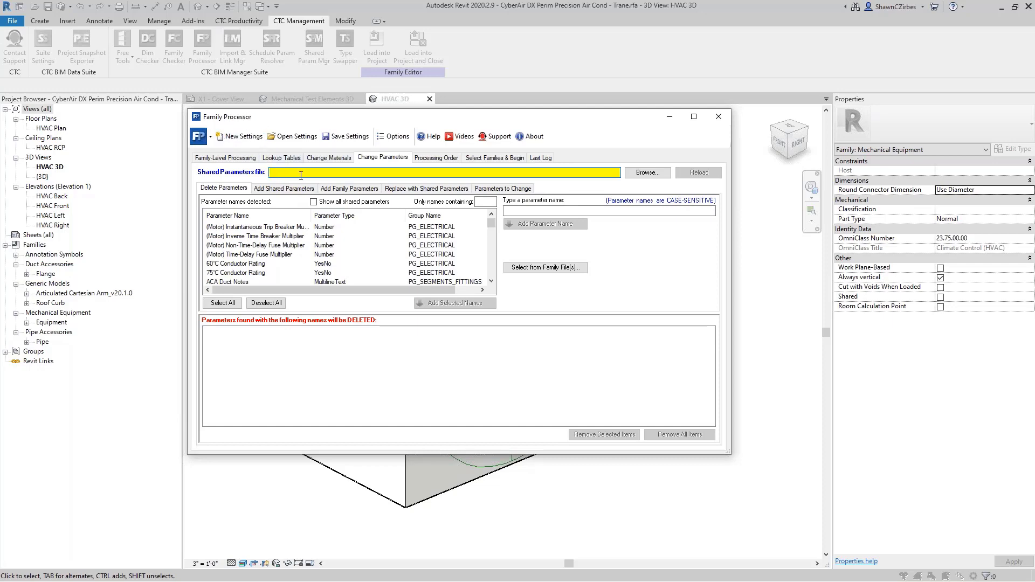
{"action": "left_click", "coordinate": [648, 173]}
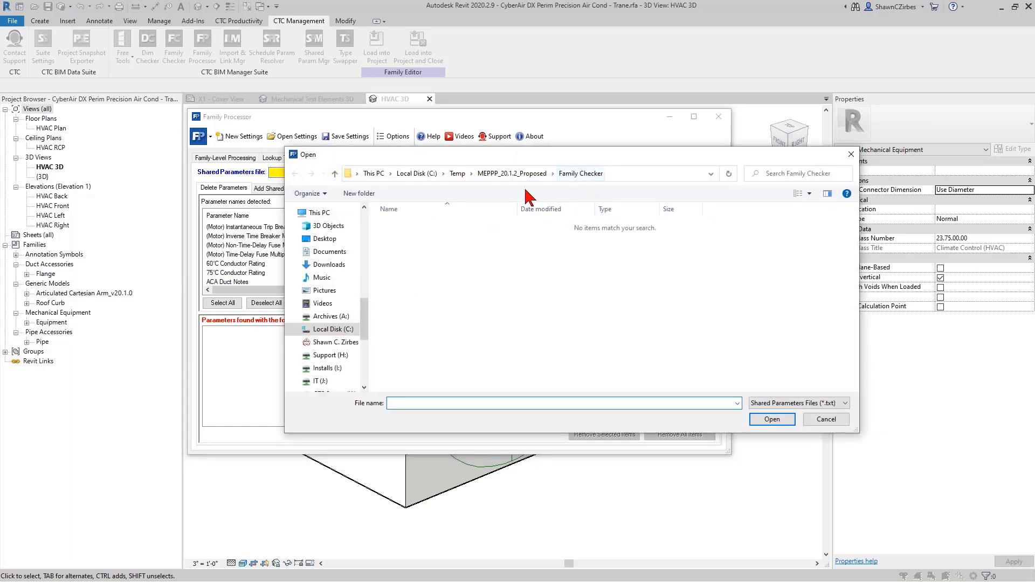
{"action": "left_click", "coordinate": [495, 175]}
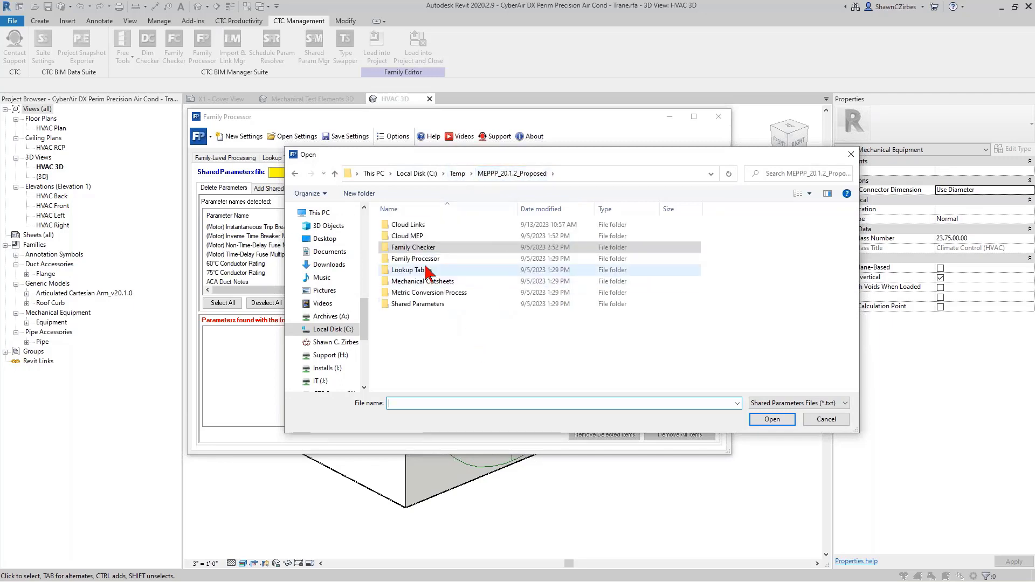
{"action": "double_click", "coordinate": [425, 303]}
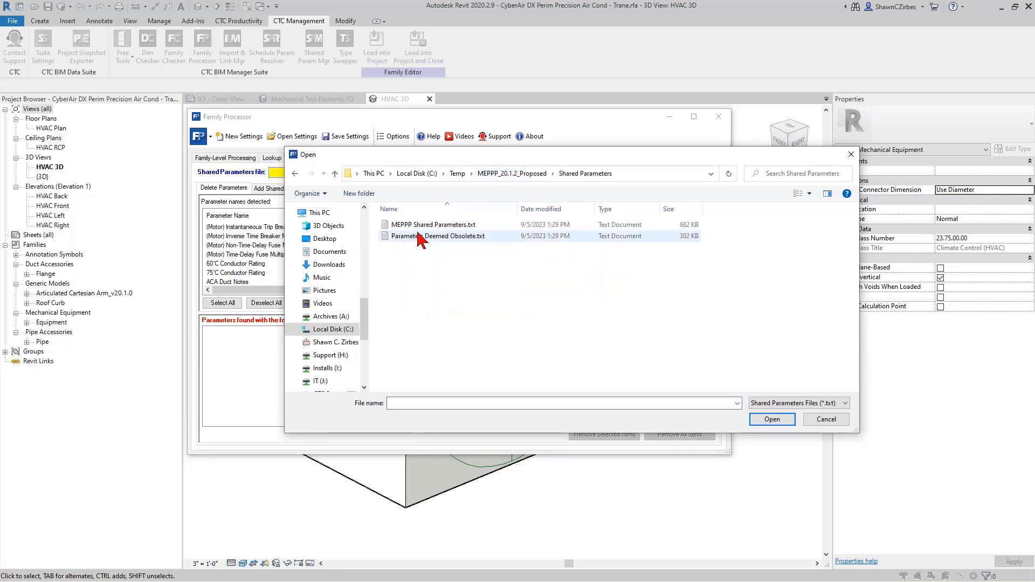
{"action": "double_click", "coordinate": [426, 225]}
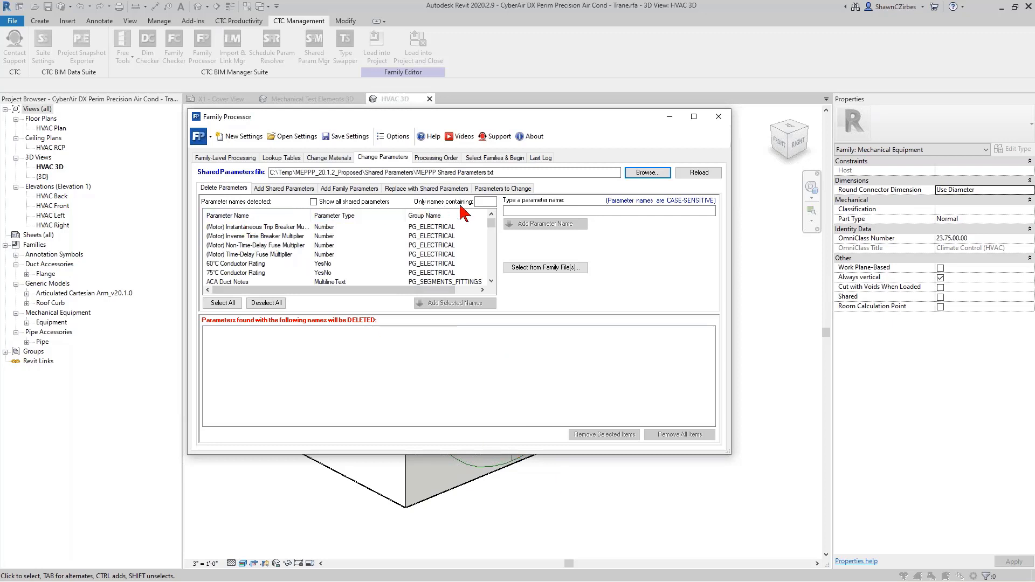
- Filter the detected parameters to names containing "gas" and enlarge the Family Processor window to review the list
{"action": "left_click", "coordinate": [478, 202]}
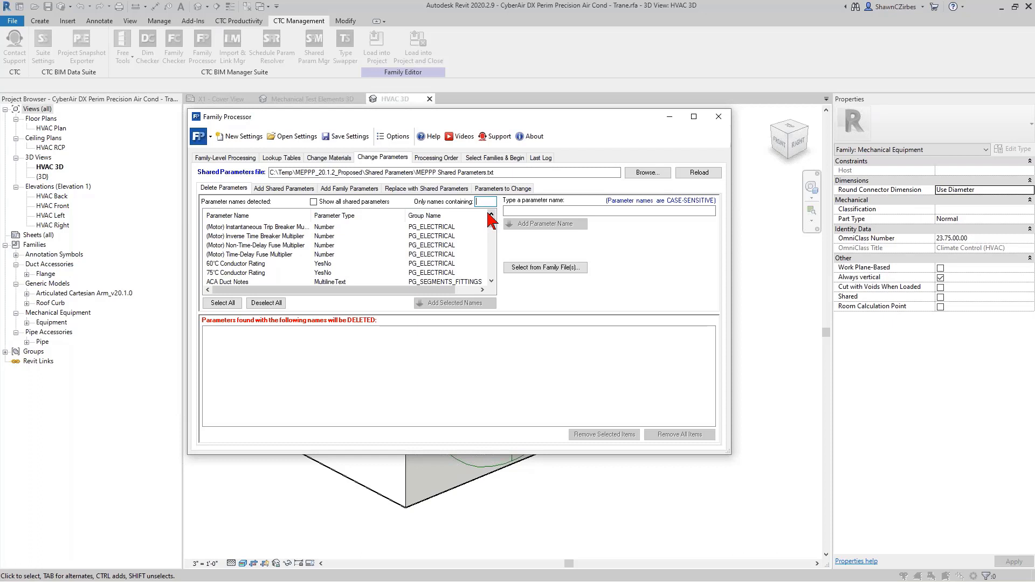
{"action": "type", "text": "g"}
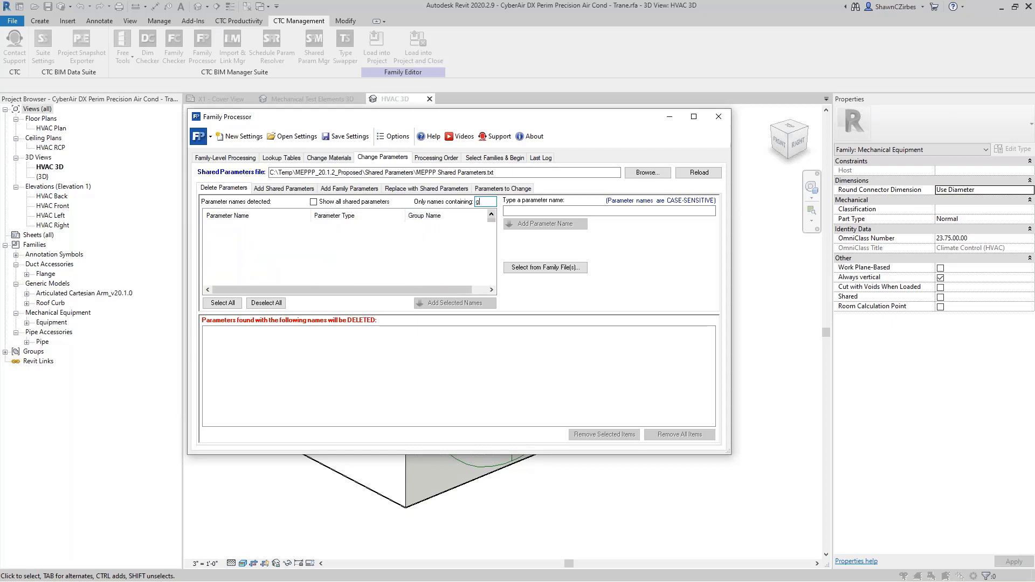
{"action": "type", "text": "as"}
{"action": "left_click_drag", "start_coordinate": [735, 458], "coordinate": [820, 532]}
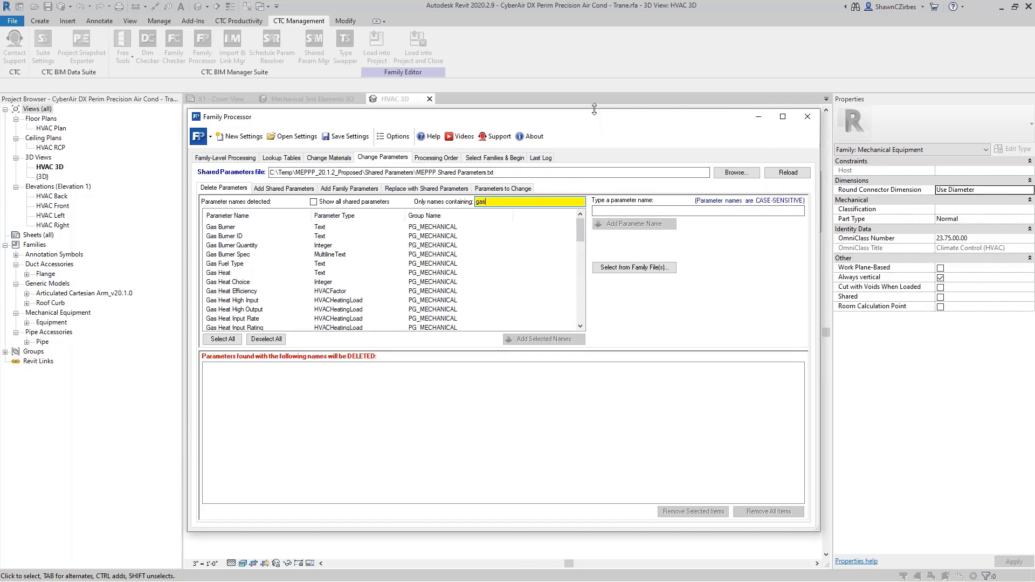
{"action": "left_click_drag", "start_coordinate": [594, 109], "coordinate": [578, 17]}
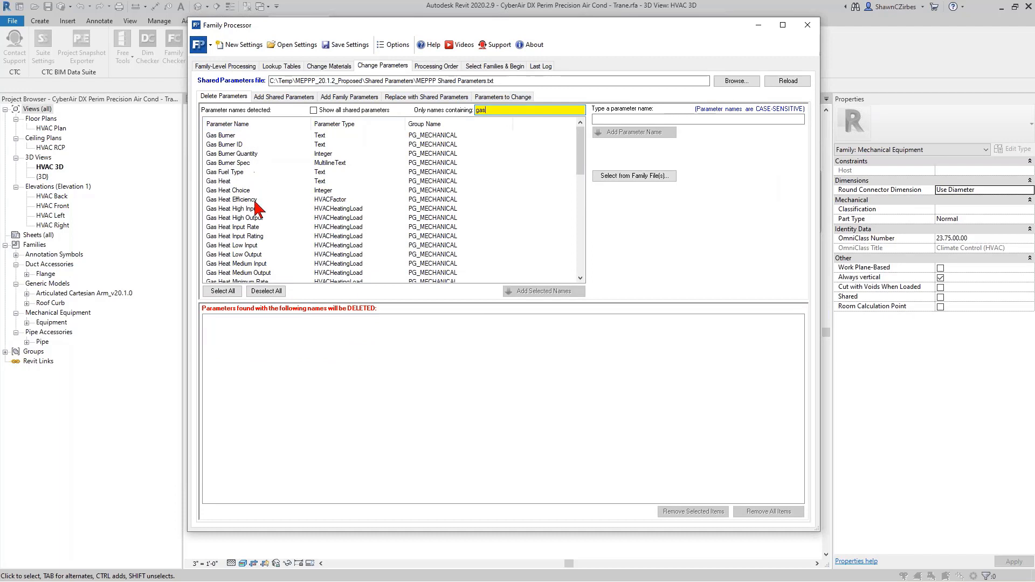
{"action": "scroll", "coordinate": [241, 253], "scroll_direction": "down", "scroll_amount": 6}
{"action": "scroll", "coordinate": [240, 270], "scroll_direction": "down", "scroll_amount": 5}
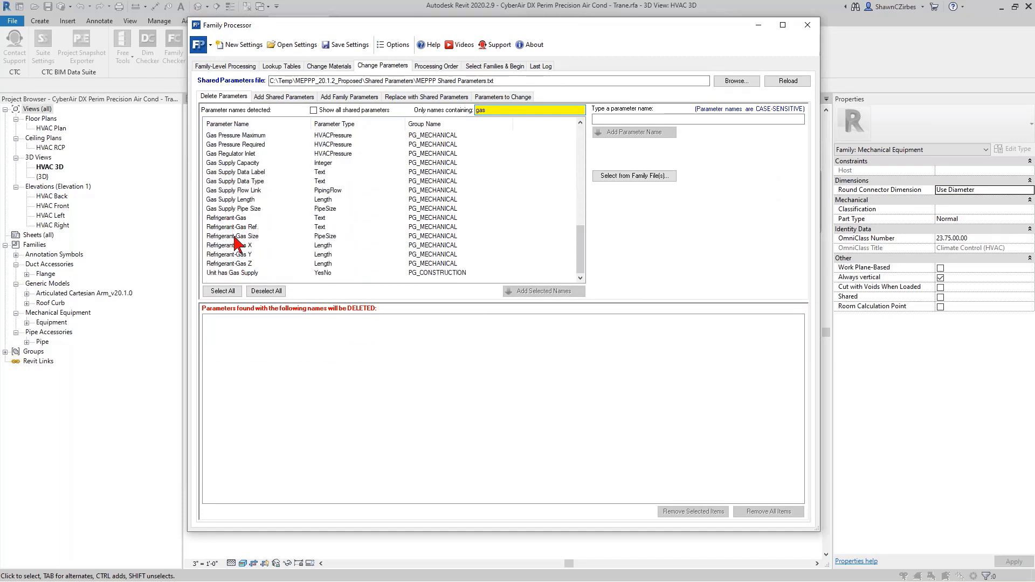
- Add all the filtered gas parameters, including Unit has Gas Supply but excluding the six Refrigerant-Gas ones, to the deletion list
{"action": "left_click", "coordinate": [223, 274]}
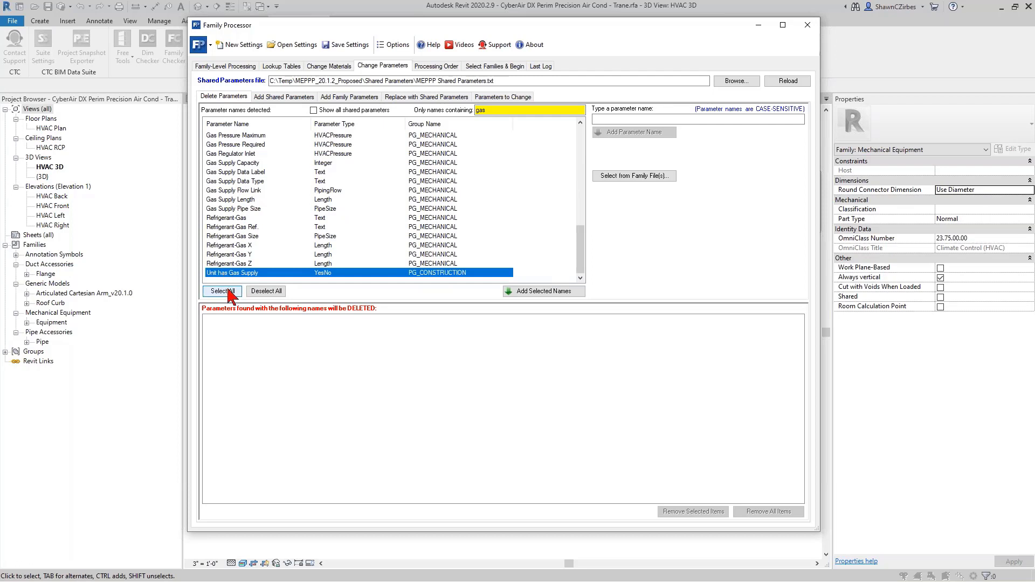
{"action": "left_click", "coordinate": [224, 291]}
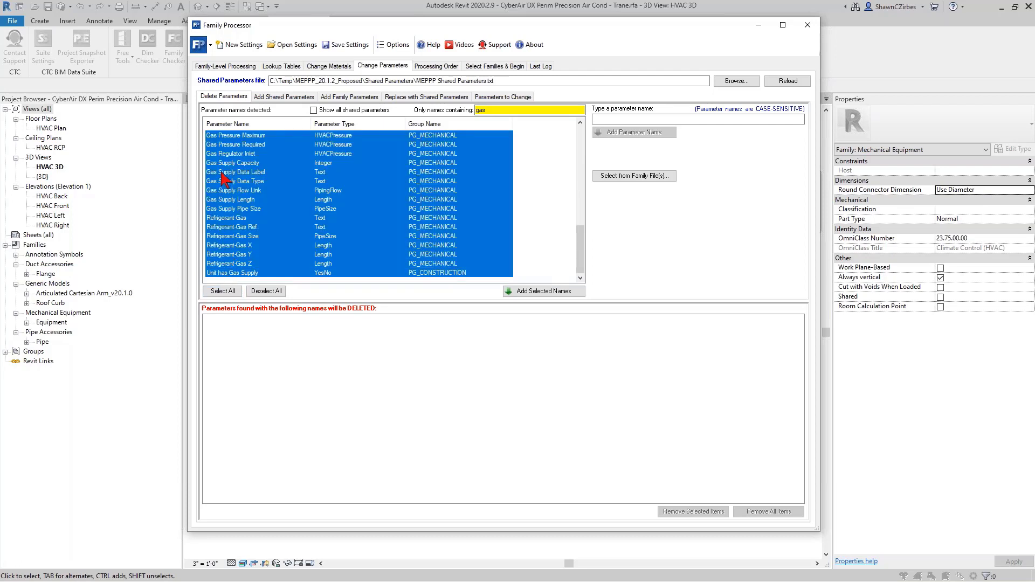
{"action": "left_click", "coordinate": [226, 218], "text": "ctrl"}
{"action": "left_click", "coordinate": [229, 227], "text": "ctrl"}
{"action": "left_click", "coordinate": [228, 238], "text": "ctrl"}
{"action": "left_click", "coordinate": [230, 246], "text": "ctrl"}
{"action": "left_click", "coordinate": [230, 255], "text": "ctrl"}
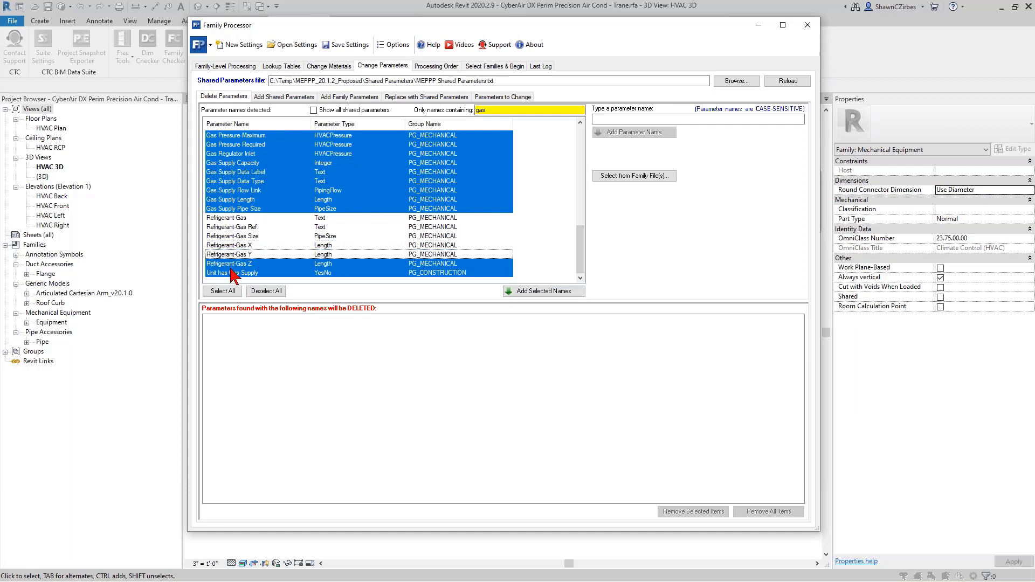
{"action": "left_click", "coordinate": [233, 264], "text": "ctrl"}
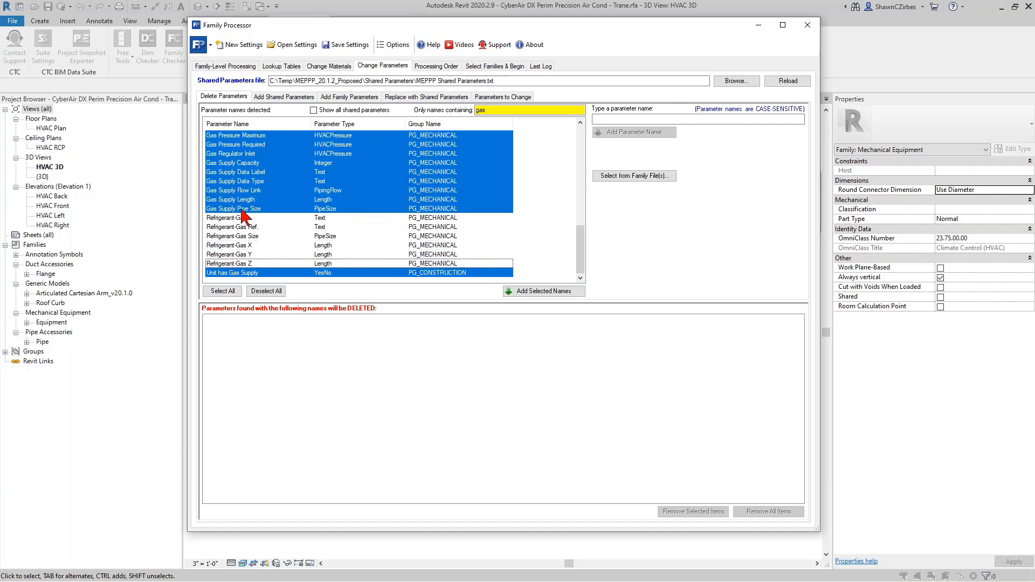
{"action": "scroll", "coordinate": [246, 212], "scroll_direction": "up", "scroll_amount": 5}
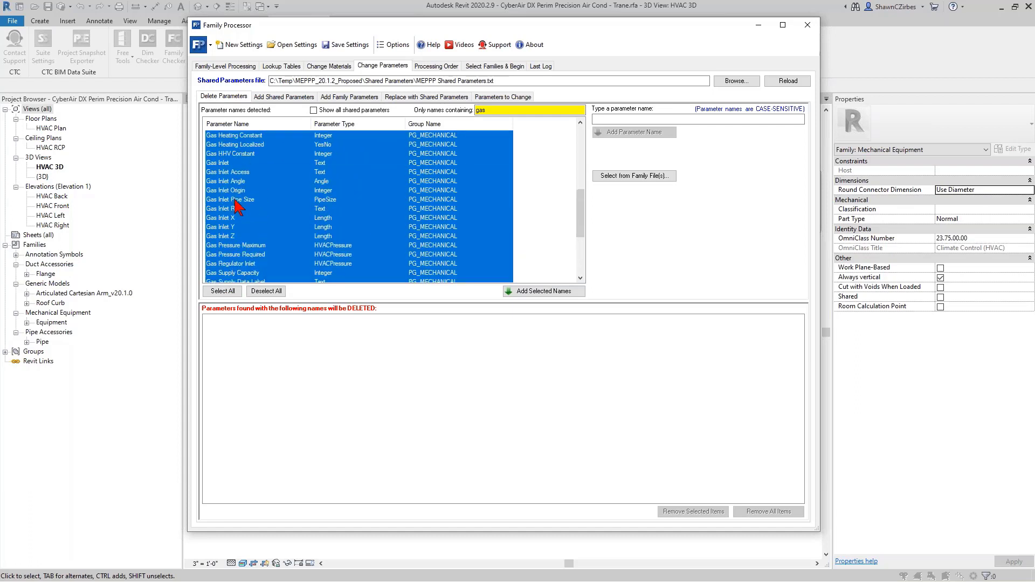
{"action": "scroll", "coordinate": [236, 206], "scroll_direction": "up", "scroll_amount": 6}
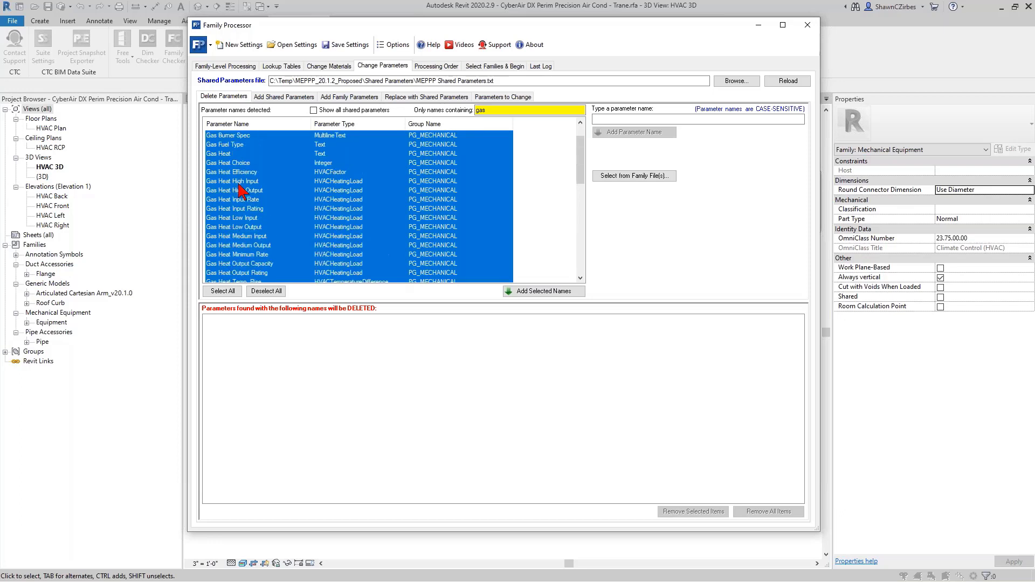
{"action": "scroll", "coordinate": [236, 200], "scroll_direction": "down", "scroll_amount": 5}
{"action": "scroll", "coordinate": [235, 200], "scroll_direction": "down", "scroll_amount": 8}
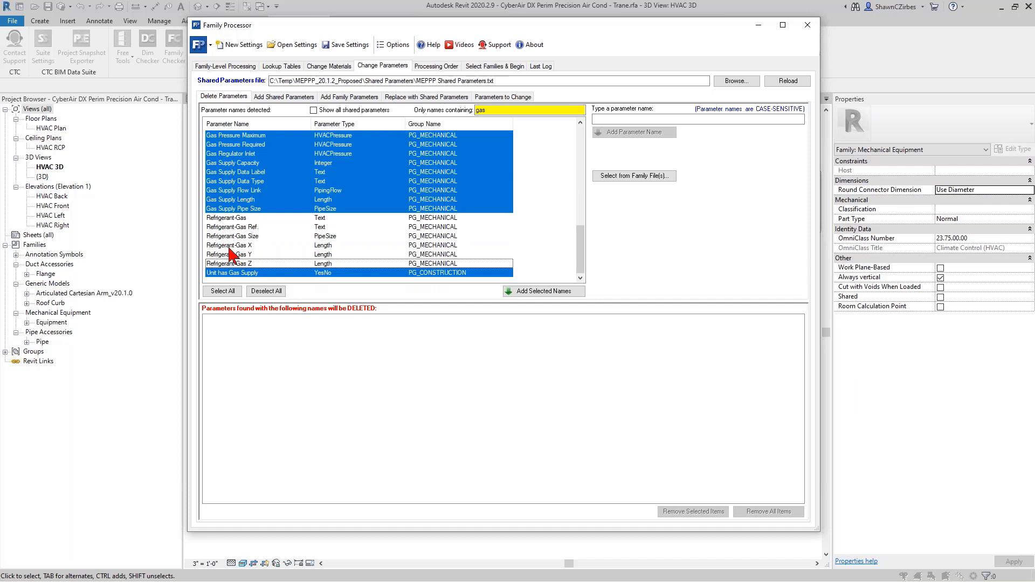
{"action": "left_click", "coordinate": [518, 291]}
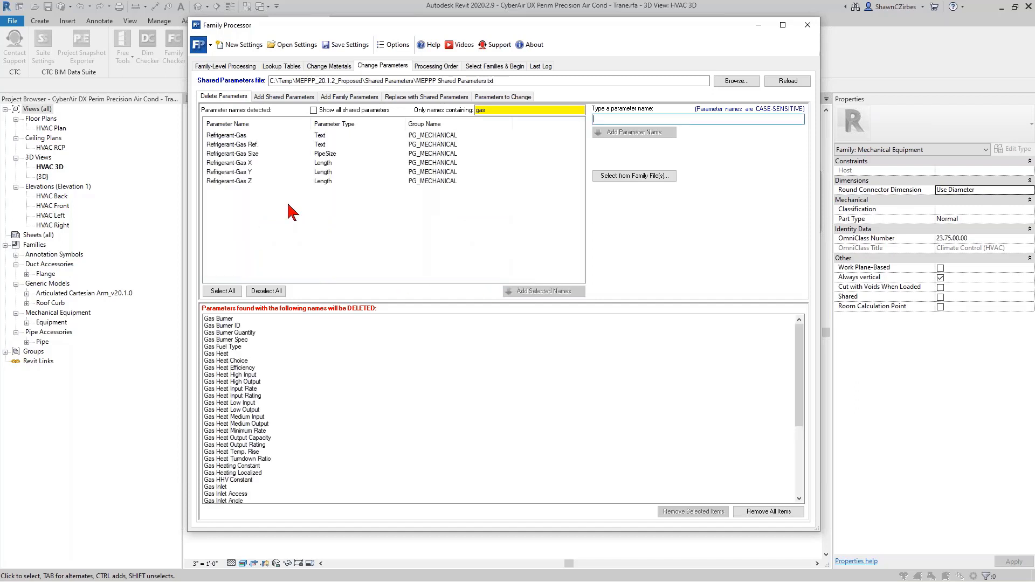
- Filter by "exha" and add Exhaust Air Discharge through Heating Exhaust WB plus Unit has Exhaust Fan to the deletion list
{"action": "left_click_drag", "start_coordinate": [496, 110], "coordinate": [467, 123]}
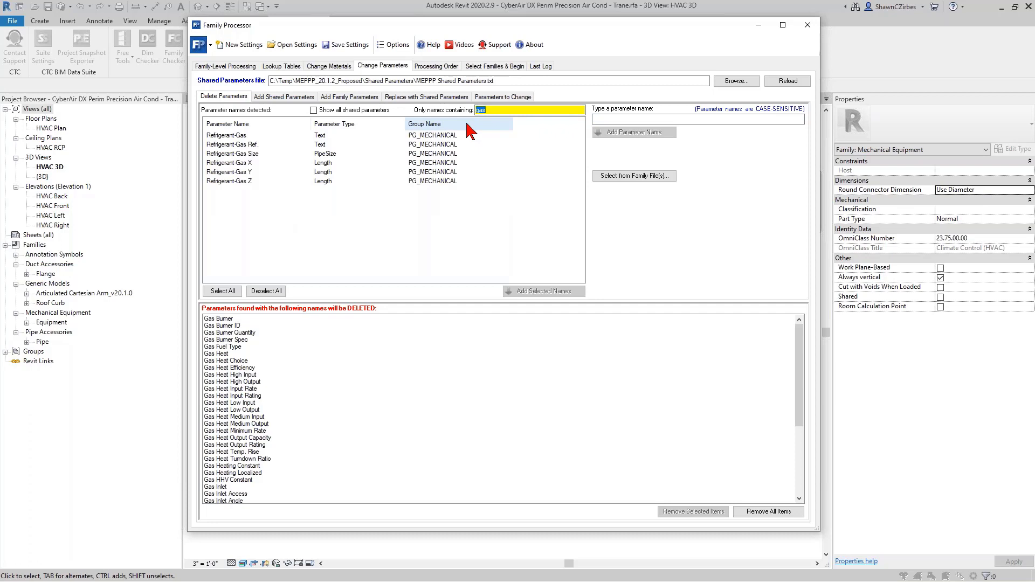
{"action": "type", "text": "ex"}
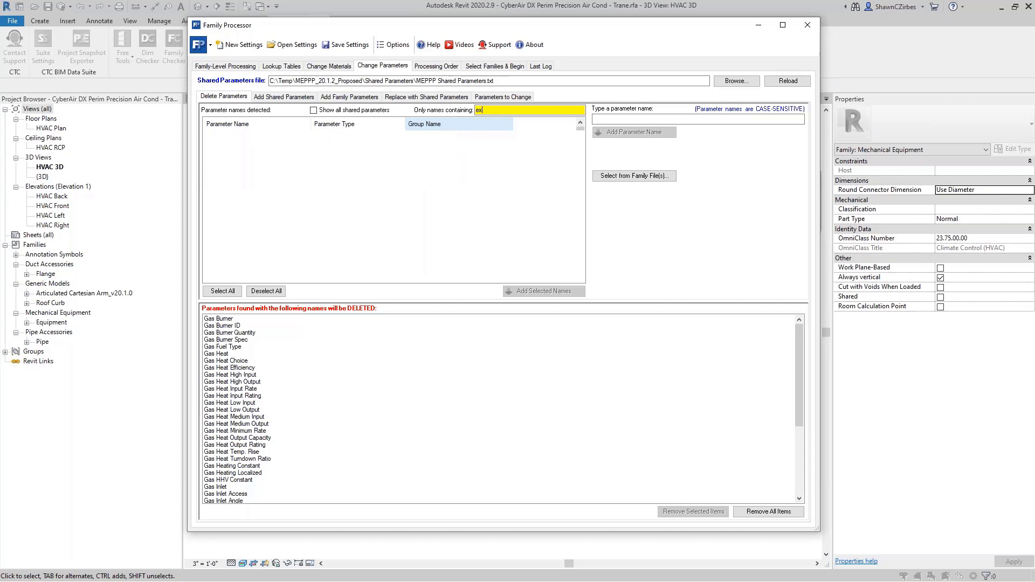
{"action": "type", "text": "ha"}
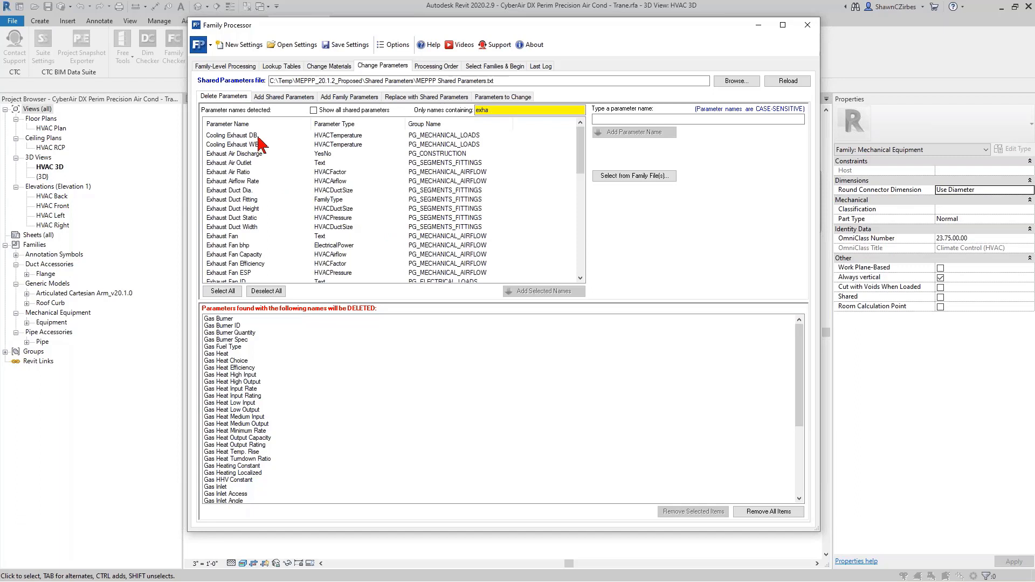
{"action": "left_click", "coordinate": [222, 153]}
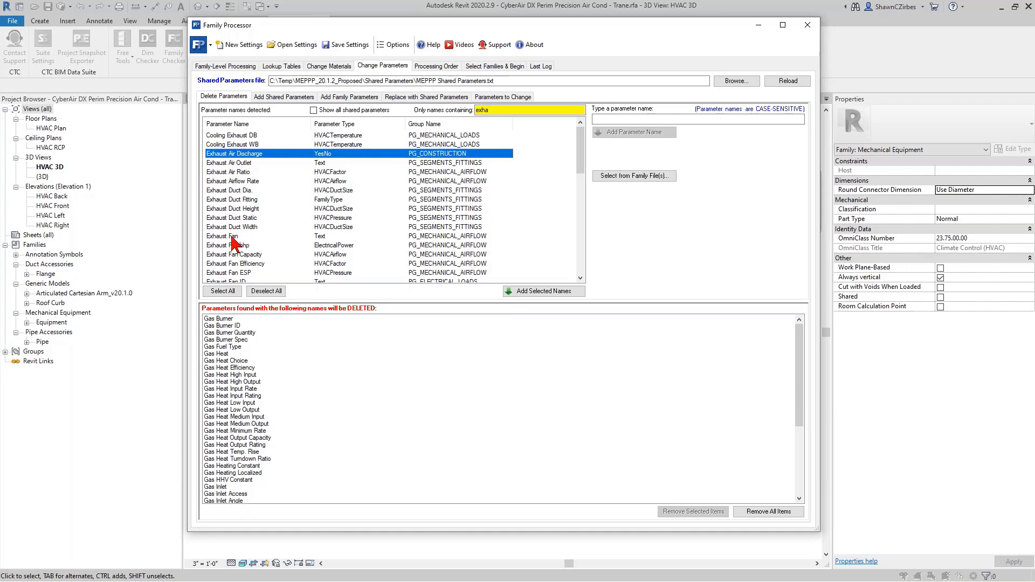
{"action": "scroll", "coordinate": [241, 237], "scroll_direction": "down", "scroll_amount": 2}
{"action": "scroll", "coordinate": [241, 237], "scroll_direction": "down", "scroll_amount": 7}
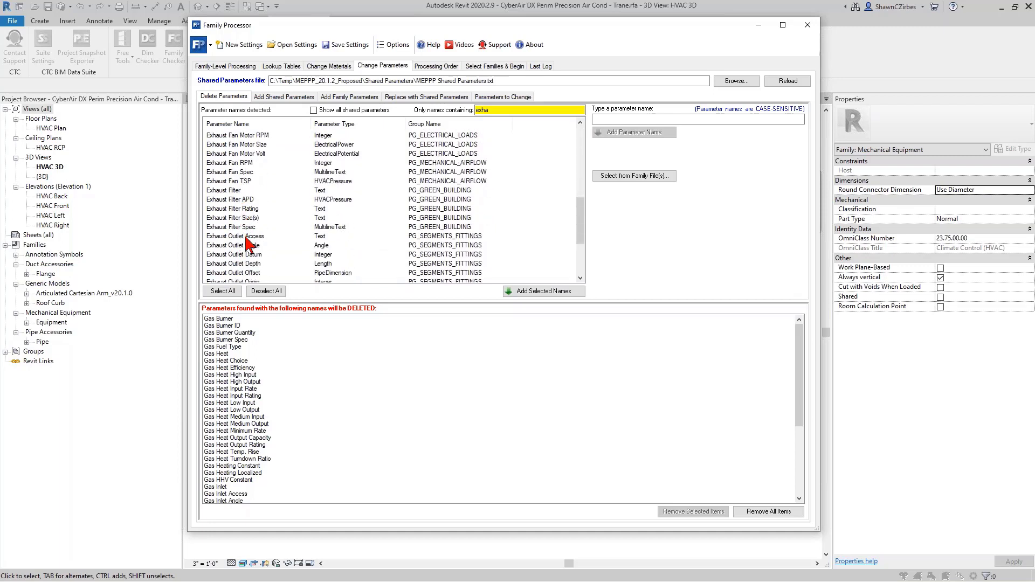
{"action": "scroll", "coordinate": [245, 244], "scroll_direction": "down", "scroll_amount": 4}
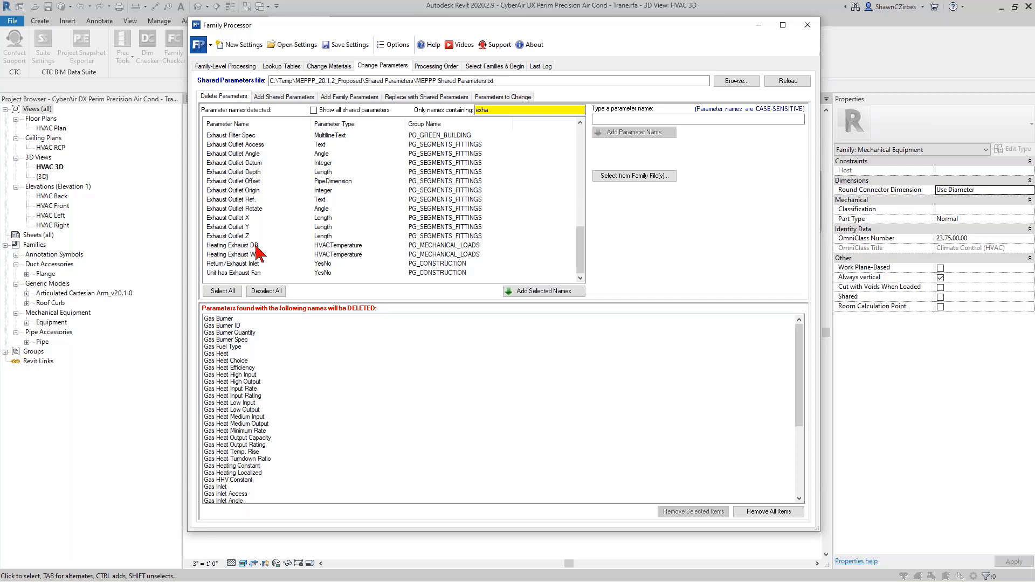
{"action": "left_click", "coordinate": [235, 245], "text": "shift"}
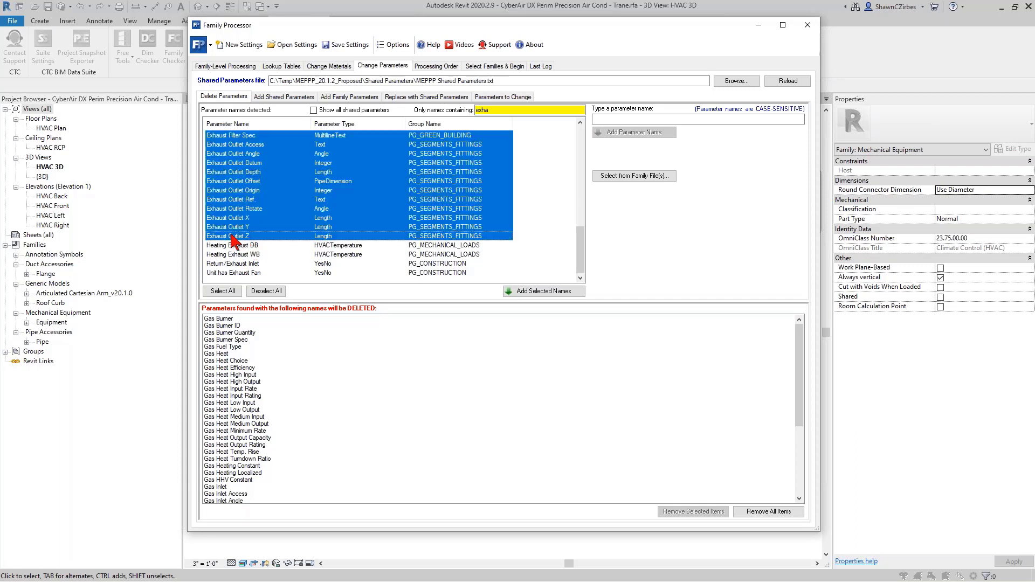
{"action": "left_click", "coordinate": [256, 254], "text": "shift"}
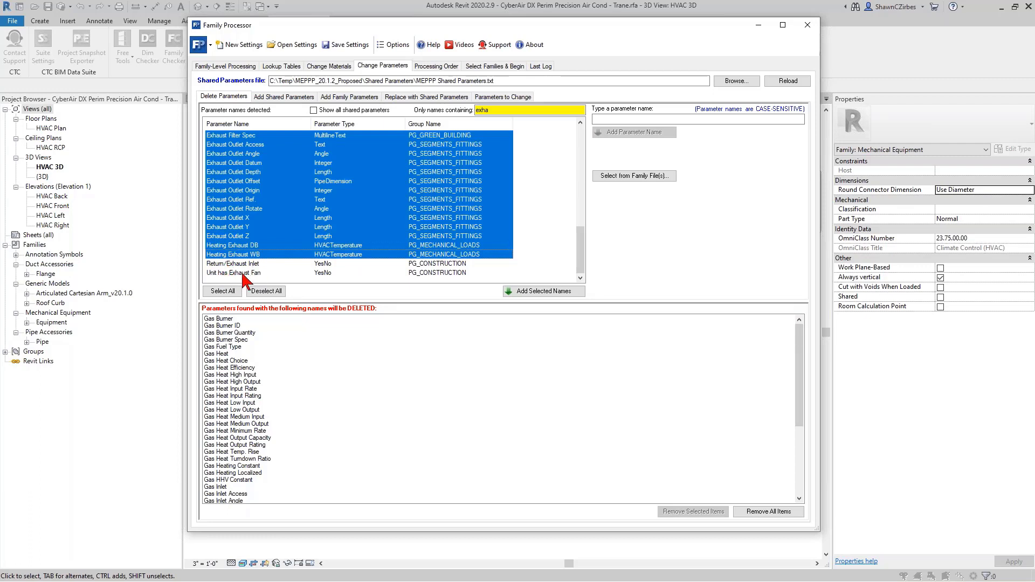
{"action": "left_click", "coordinate": [243, 273], "text": "ctrl"}
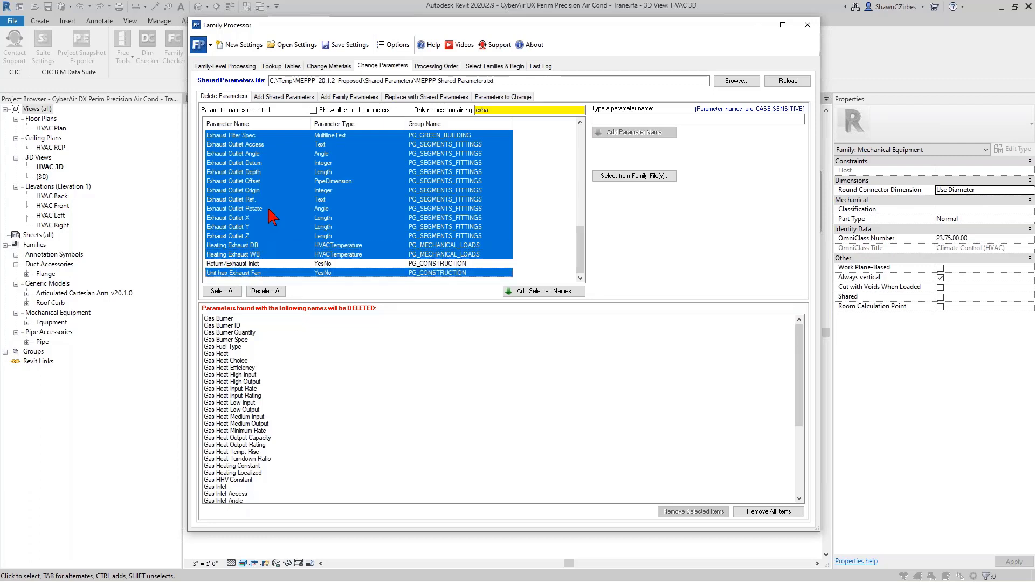
{"action": "scroll", "coordinate": [281, 249], "scroll_direction": "up", "scroll_amount": 8}
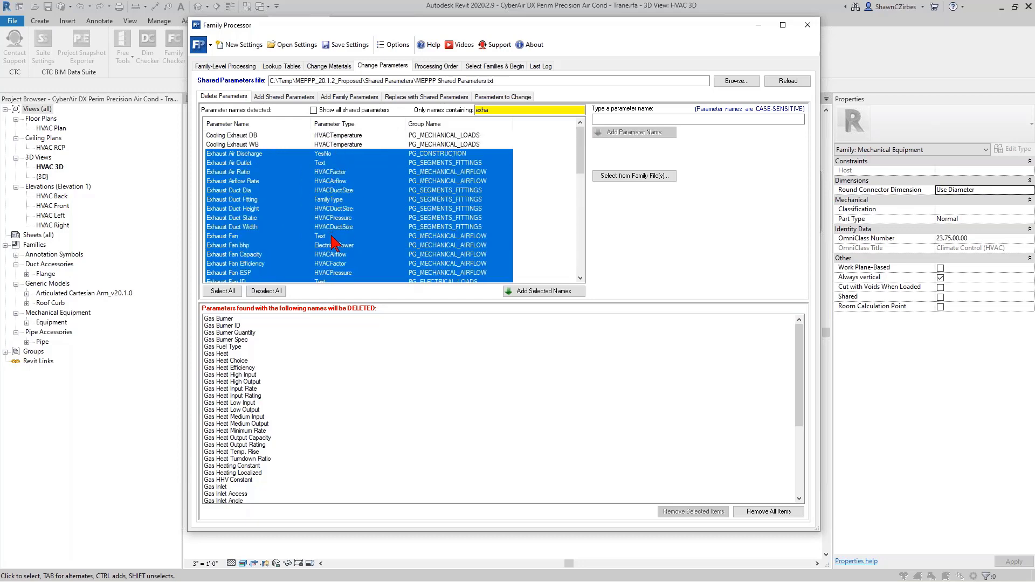
{"action": "left_click", "coordinate": [538, 294]}
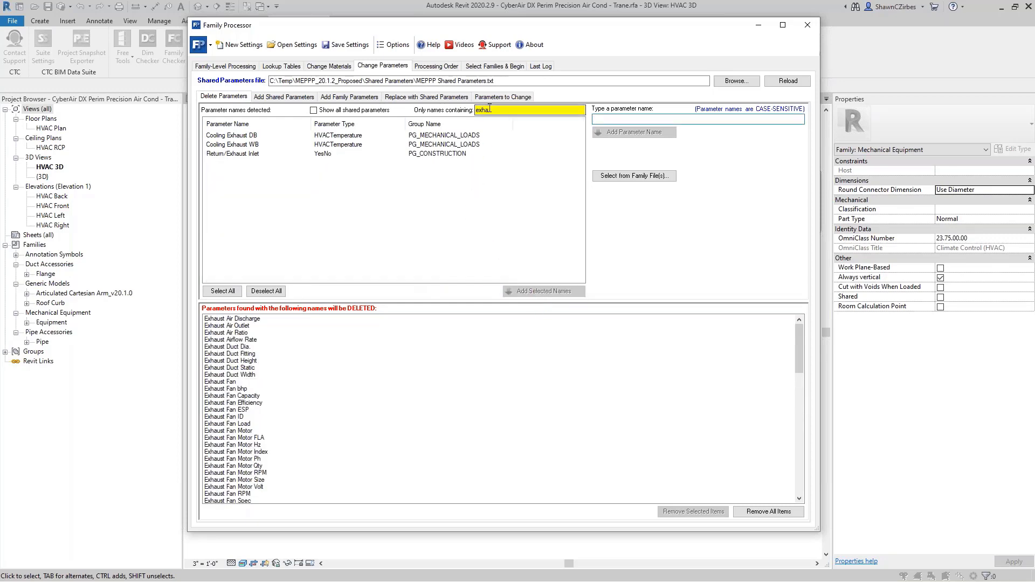
- Search the detected parameters for names containing "mak" and review the exhaust and gas names already in the deletion list
{"action": "left_click_drag", "start_coordinate": [491, 110], "coordinate": [471, 111]}
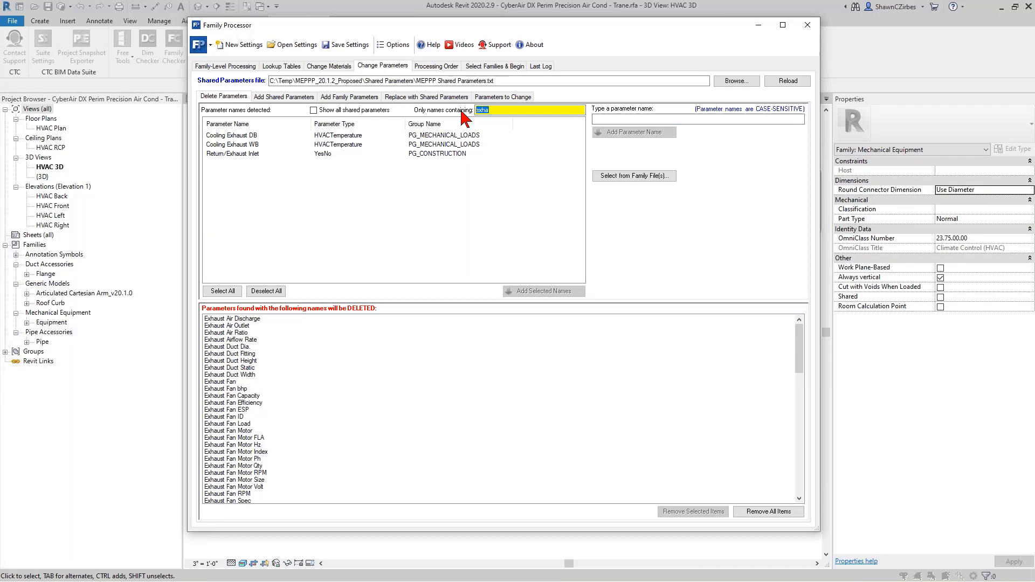
{"action": "type", "text": "ma"}
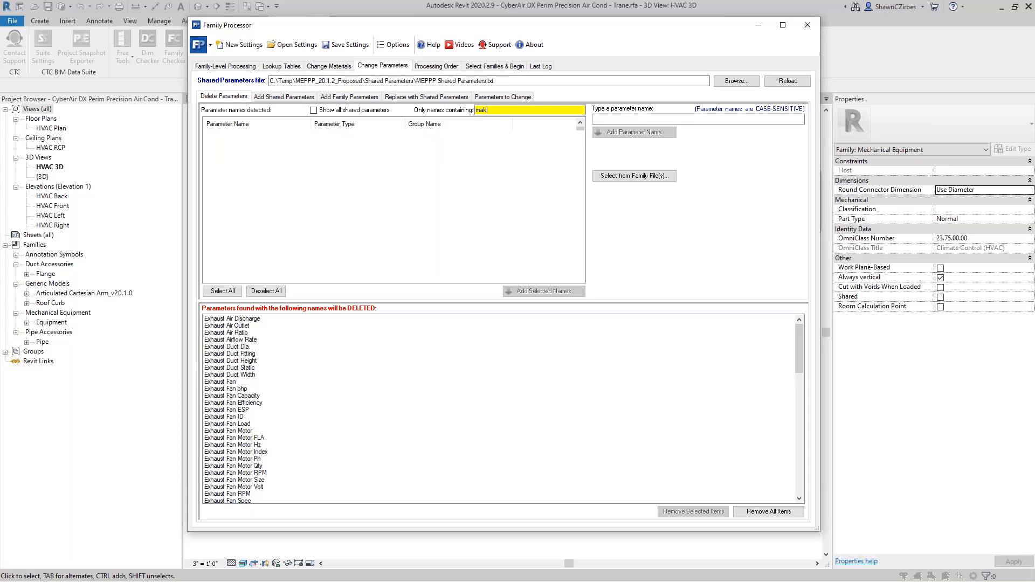
{"action": "type", "text": "ku"}
{"action": "double_click", "coordinate": [482, 110]}
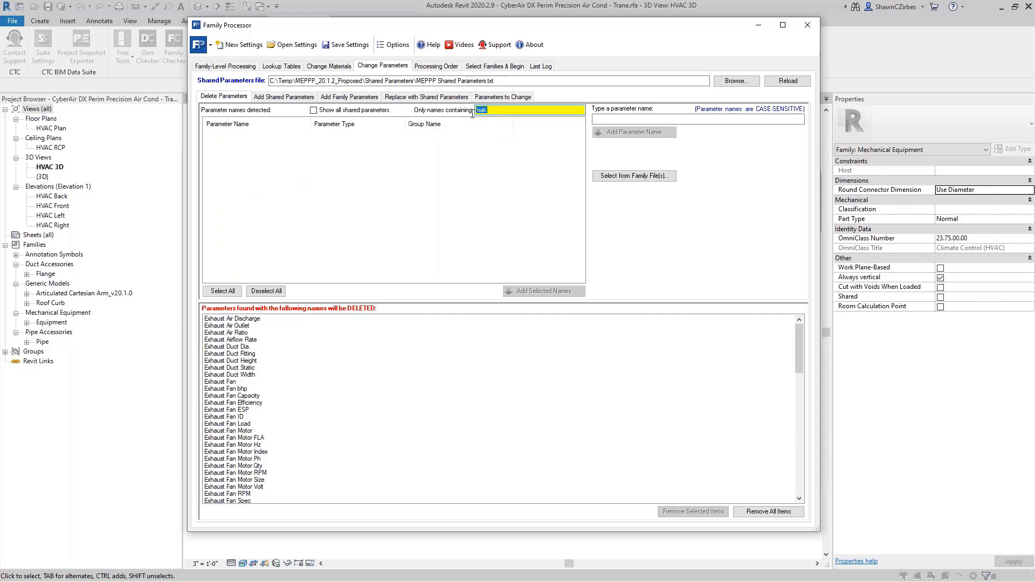
{"action": "left_click_drag", "start_coordinate": [453, 28], "coordinate": [582, 17]}
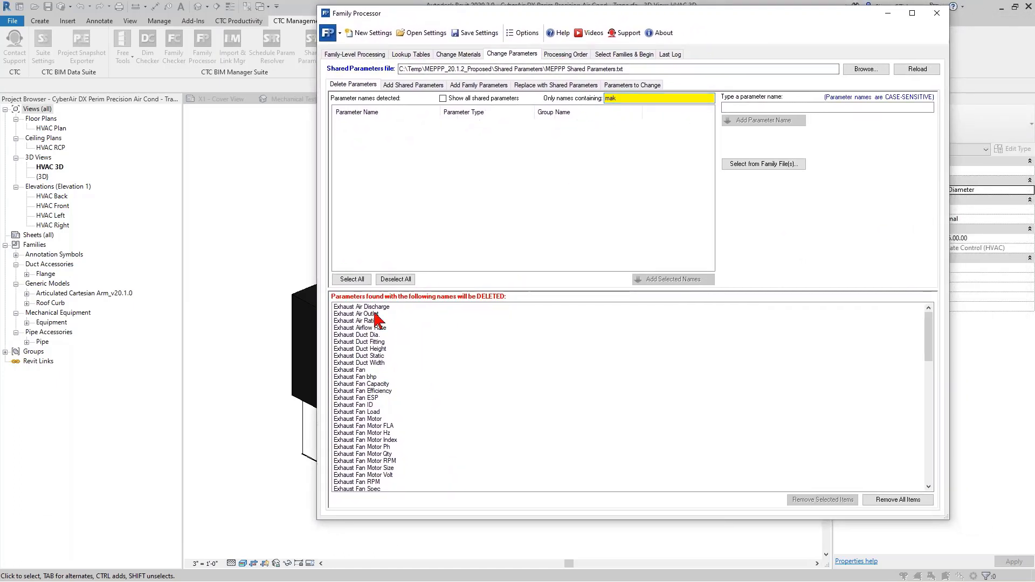
{"action": "scroll", "coordinate": [388, 457], "scroll_direction": "down", "scroll_amount": 1}
{"action": "scroll", "coordinate": [388, 457], "scroll_direction": "down", "scroll_amount": 12}
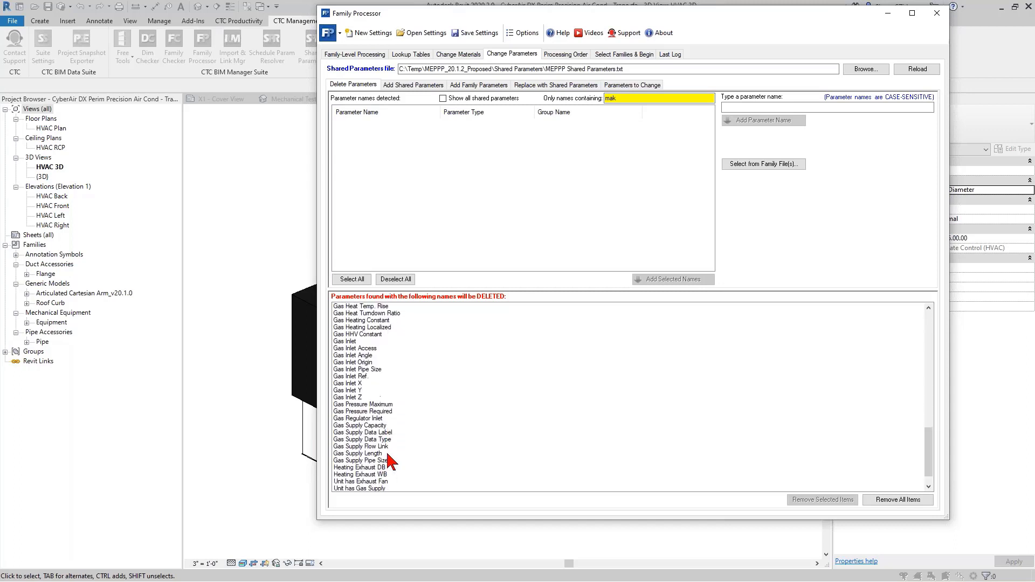
{"action": "scroll", "coordinate": [389, 457], "scroll_direction": "up", "scroll_amount": 4}
- Filter the detected parameters by "hot" and add all matches, from Domestic-Hot through Unit has Hot-Water, to the deletion list
{"action": "double_click", "coordinate": [612, 99]}
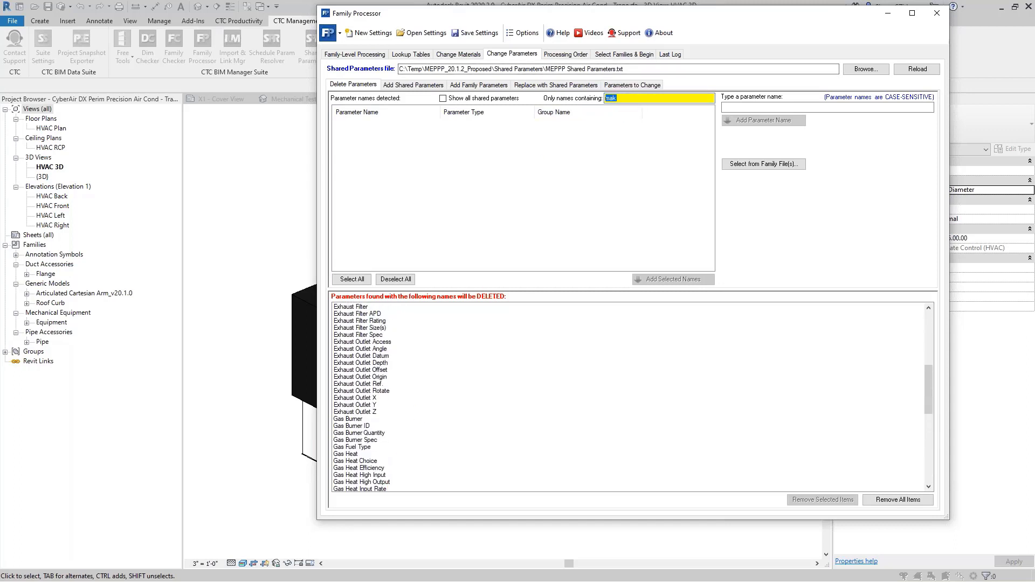
{"action": "type", "text": "hot"}
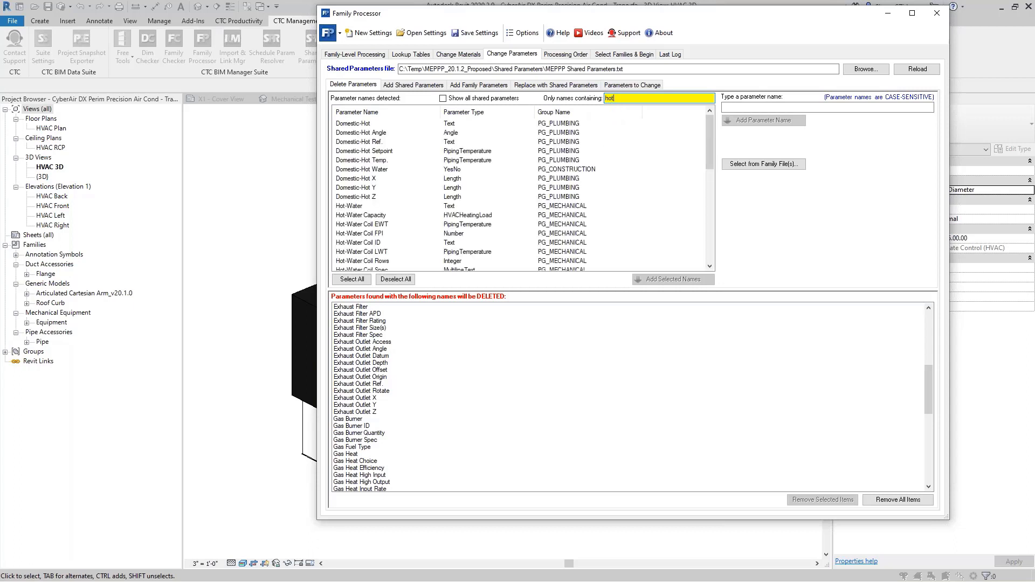
{"action": "left_click", "coordinate": [362, 125]}
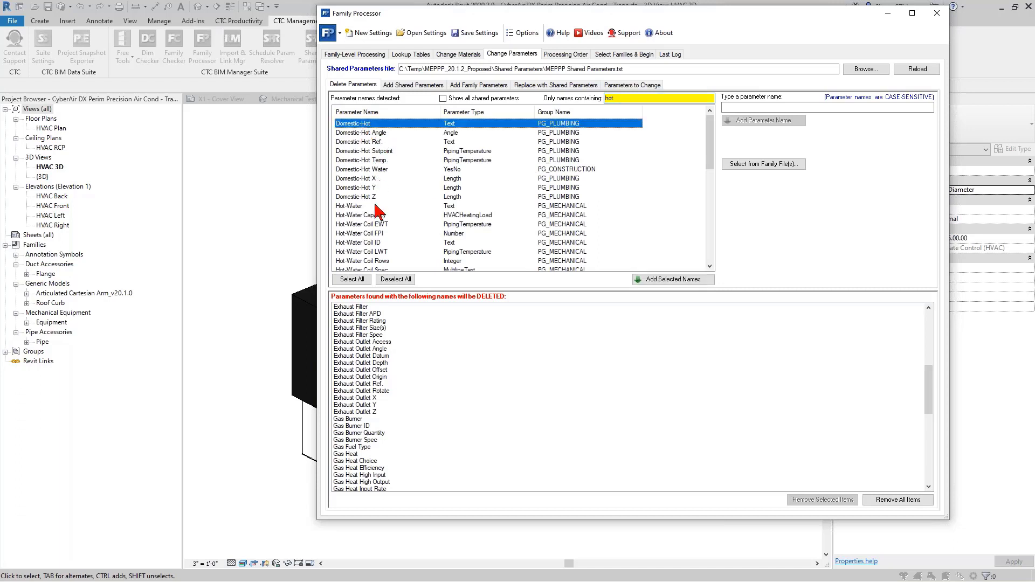
{"action": "scroll", "coordinate": [363, 226], "scroll_direction": "down", "scroll_amount": 4}
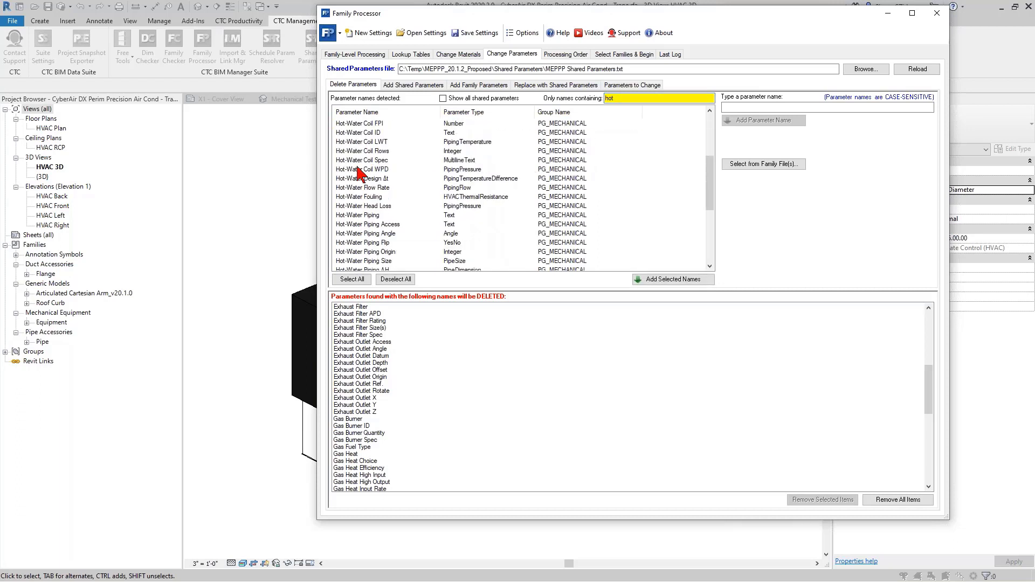
{"action": "scroll", "coordinate": [359, 195], "scroll_direction": "down", "scroll_amount": 5}
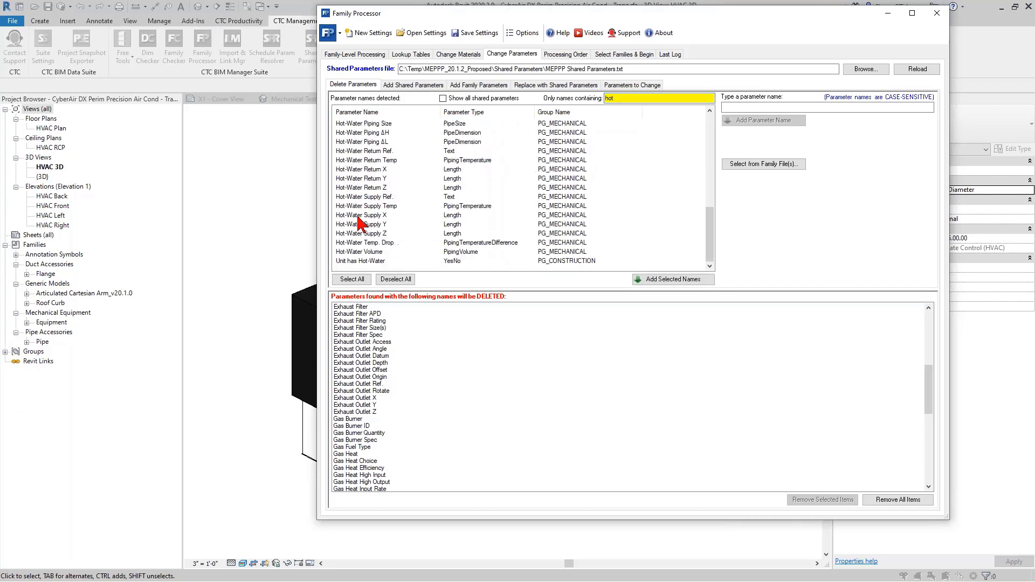
{"action": "left_click", "coordinate": [362, 276]}
{"action": "left_click", "coordinate": [670, 282]}
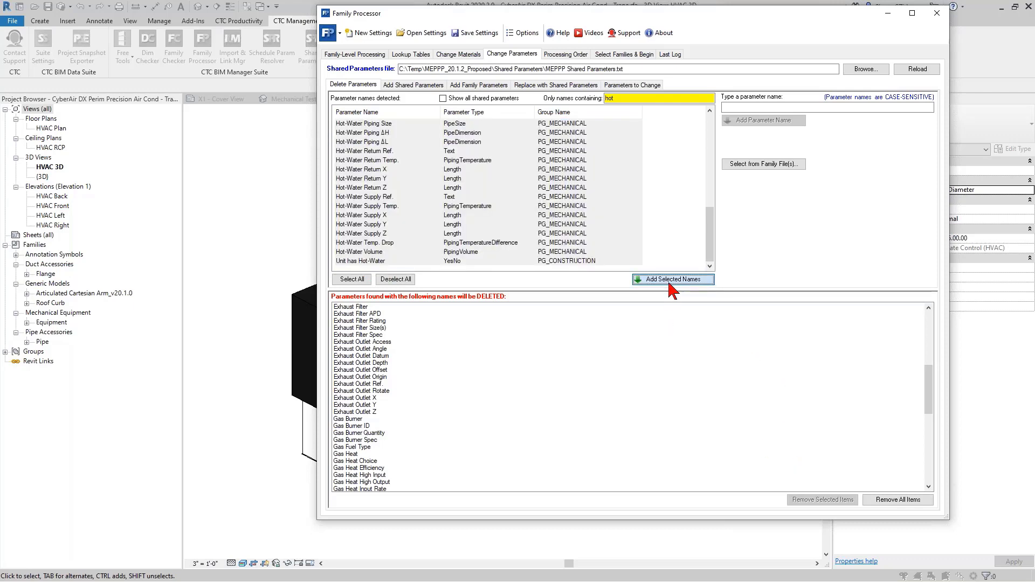
- Filter by "domest" and add Domestic Piping Access through Domestic-Cold Water to the deletion list, checking the list's contents
{"action": "double_click", "coordinate": [613, 98]}
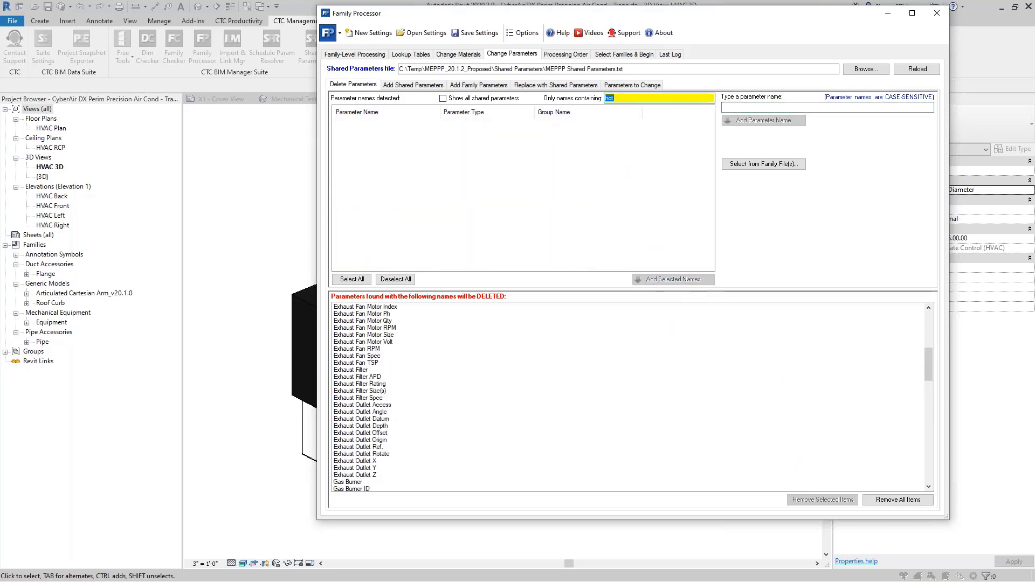
{"action": "type", "text": "do"}
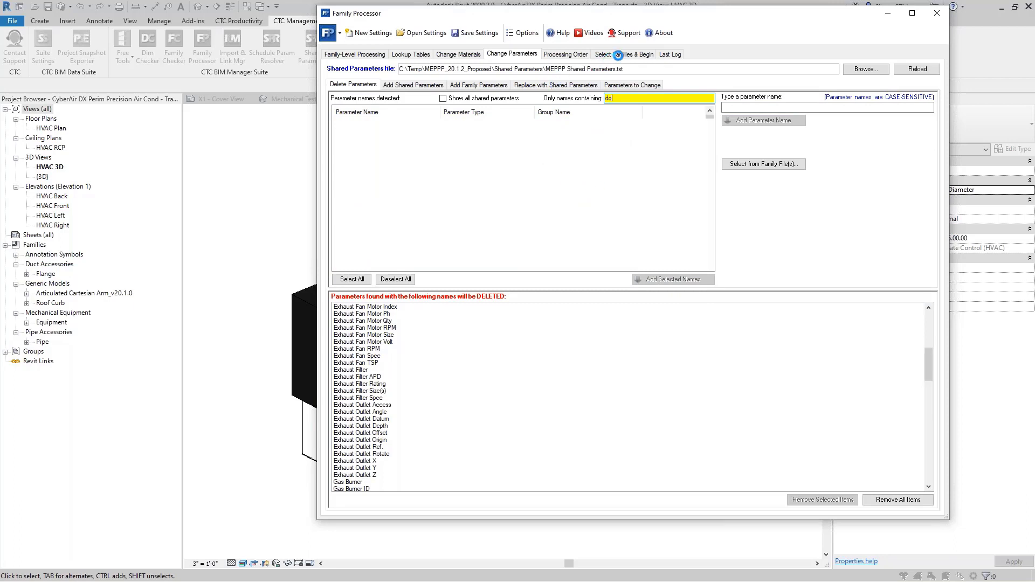
{"action": "type", "text": "m"}
{"action": "type", "text": "est"}
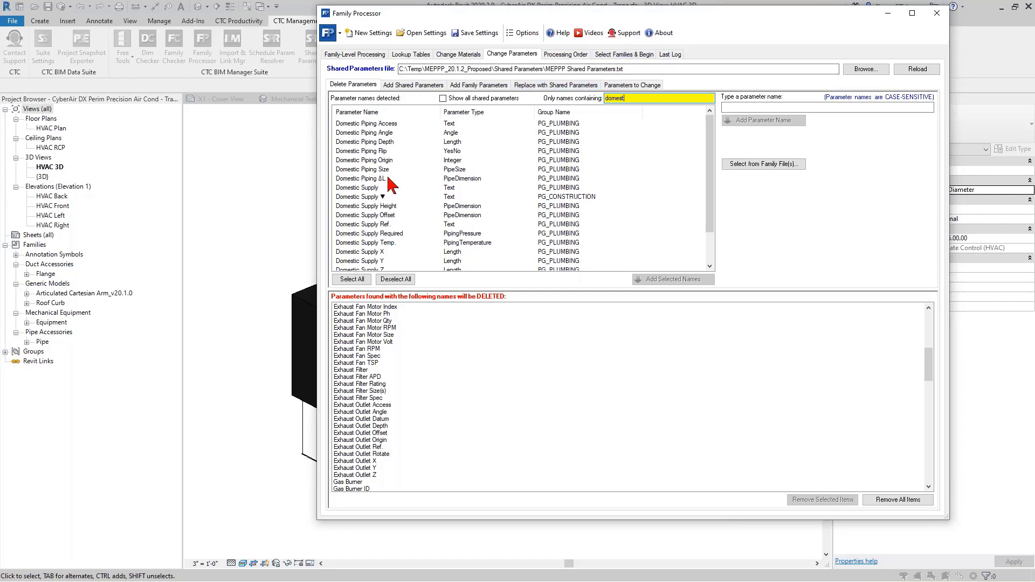
{"action": "left_click", "coordinate": [381, 124]}
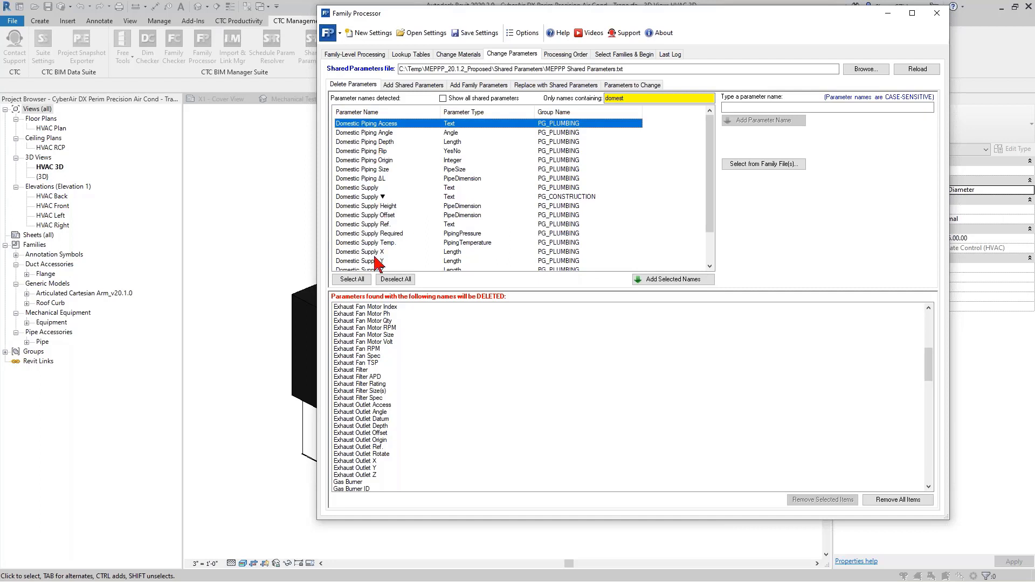
{"action": "scroll", "coordinate": [376, 264], "scroll_direction": "down", "scroll_amount": 2}
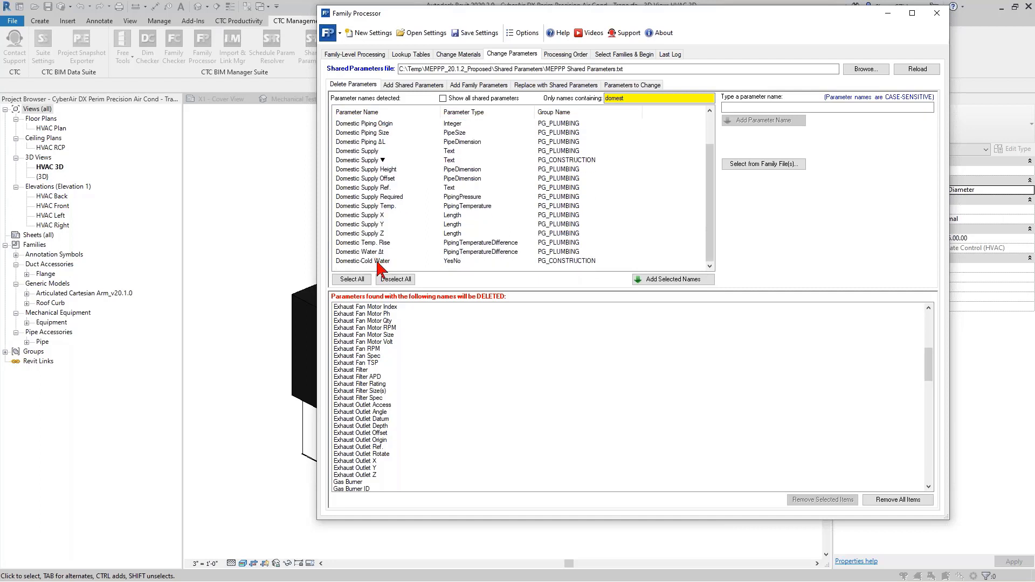
{"action": "left_click", "coordinate": [382, 262], "text": "shift"}
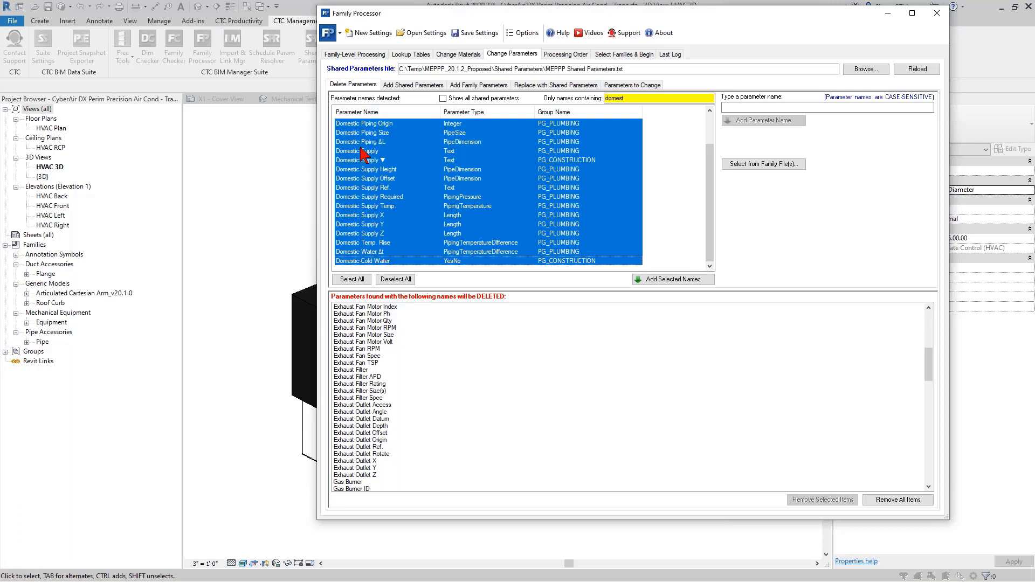
{"action": "scroll", "coordinate": [364, 208], "scroll_direction": "up", "scroll_amount": 2}
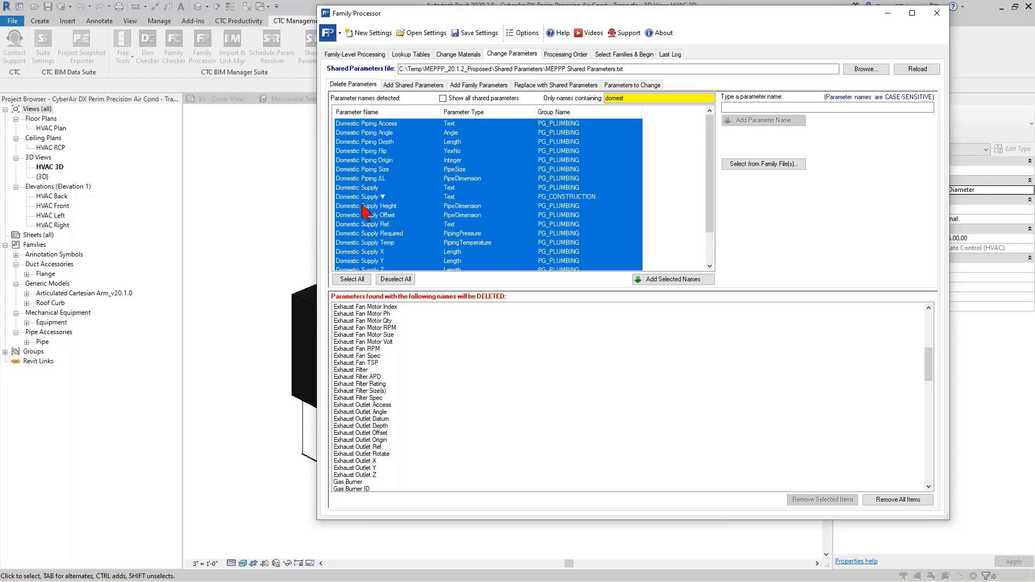
{"action": "scroll", "coordinate": [363, 207], "scroll_direction": "down", "scroll_amount": 2}
{"action": "left_click", "coordinate": [683, 280]}
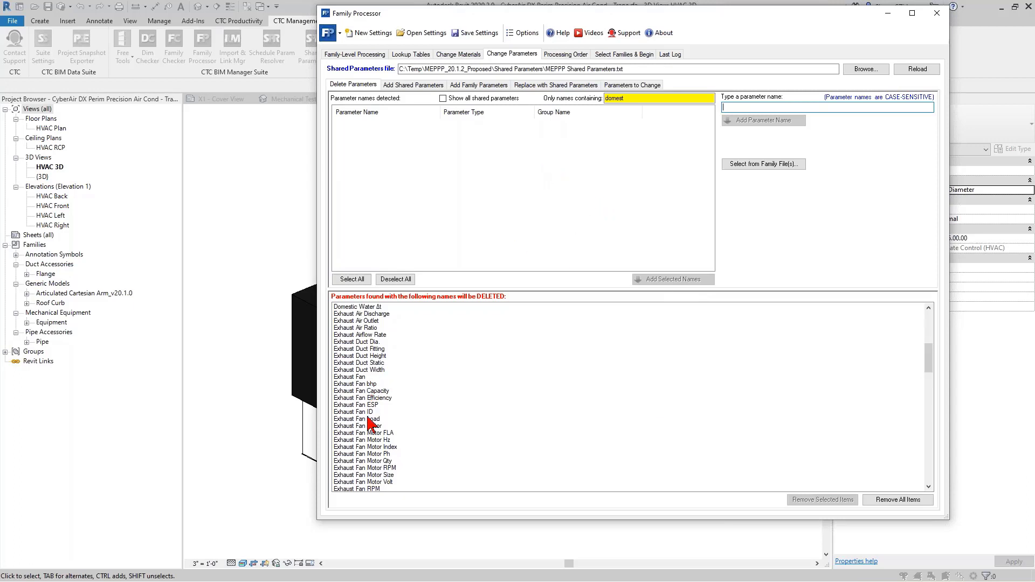
{"action": "scroll", "coordinate": [350, 413], "scroll_direction": "up", "scroll_amount": 10}
{"action": "scroll", "coordinate": [350, 413], "scroll_direction": "down", "scroll_amount": 10}
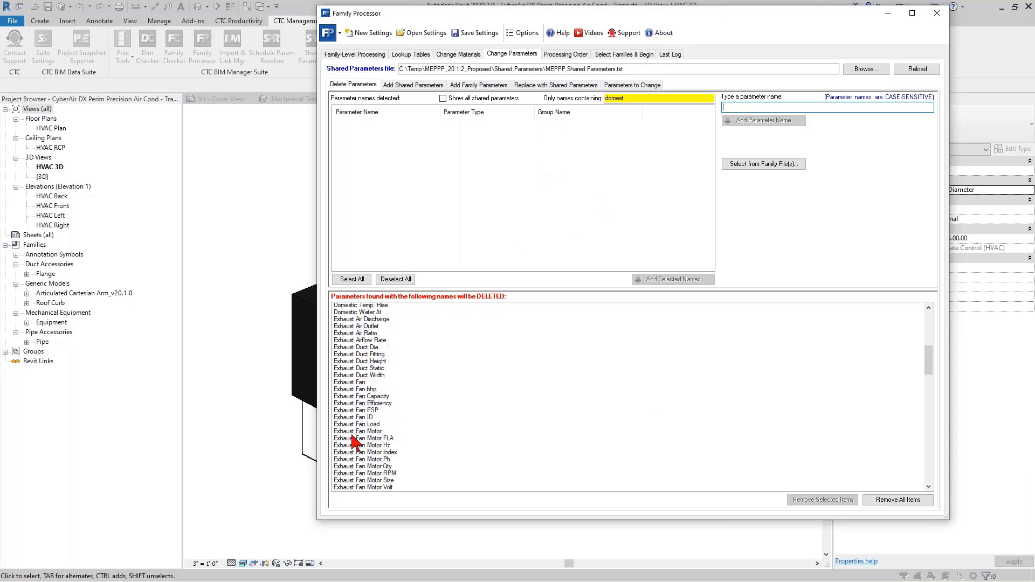
- Process the current family file only, checking the task summary and continuing so the listed parameters are deleted
{"action": "left_click", "coordinate": [615, 55]}
{"action": "left_click", "coordinate": [355, 69]}
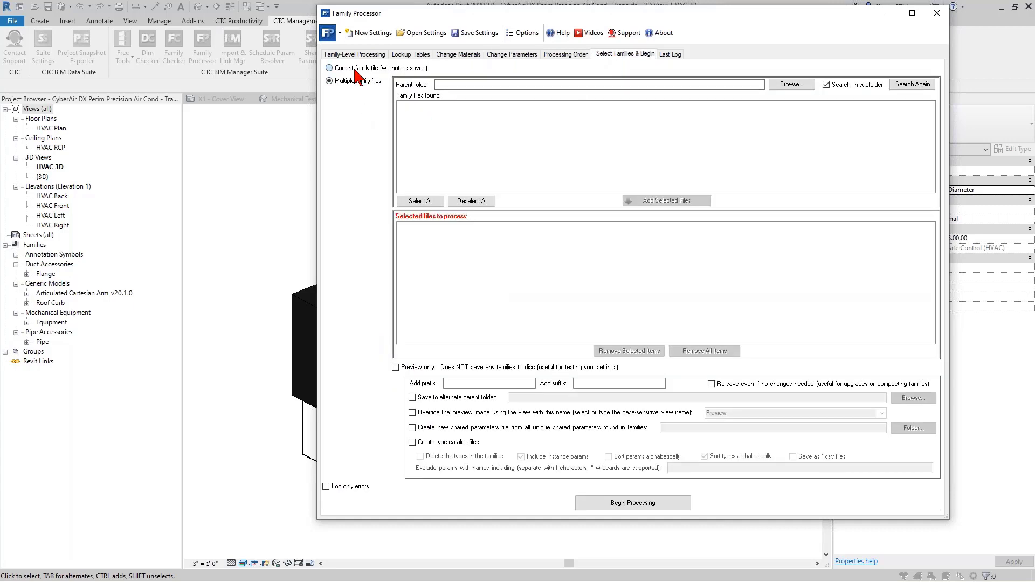
{"action": "left_click", "coordinate": [633, 503]}
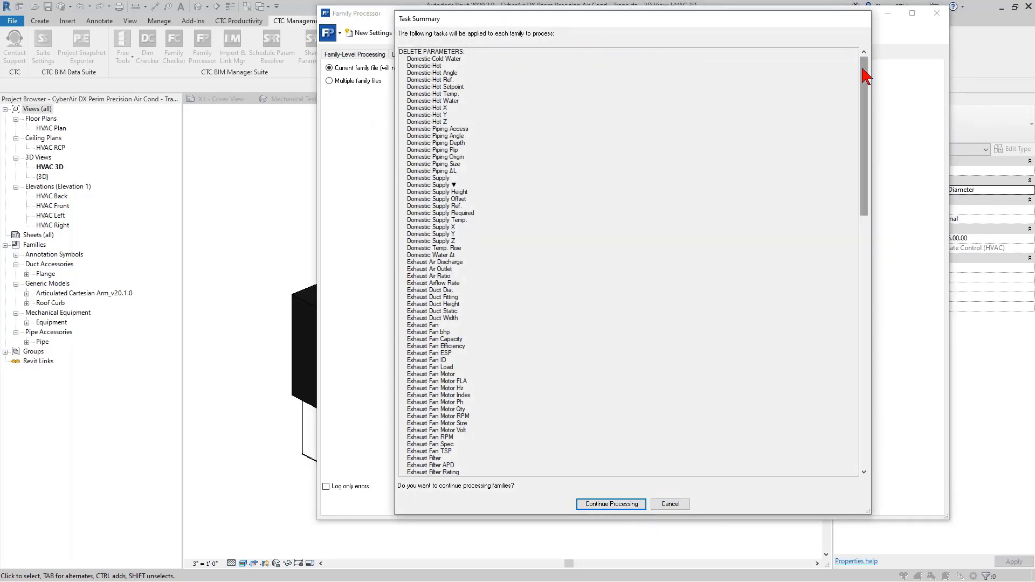
{"action": "left_click_drag", "start_coordinate": [865, 74], "coordinate": [881, 435]}
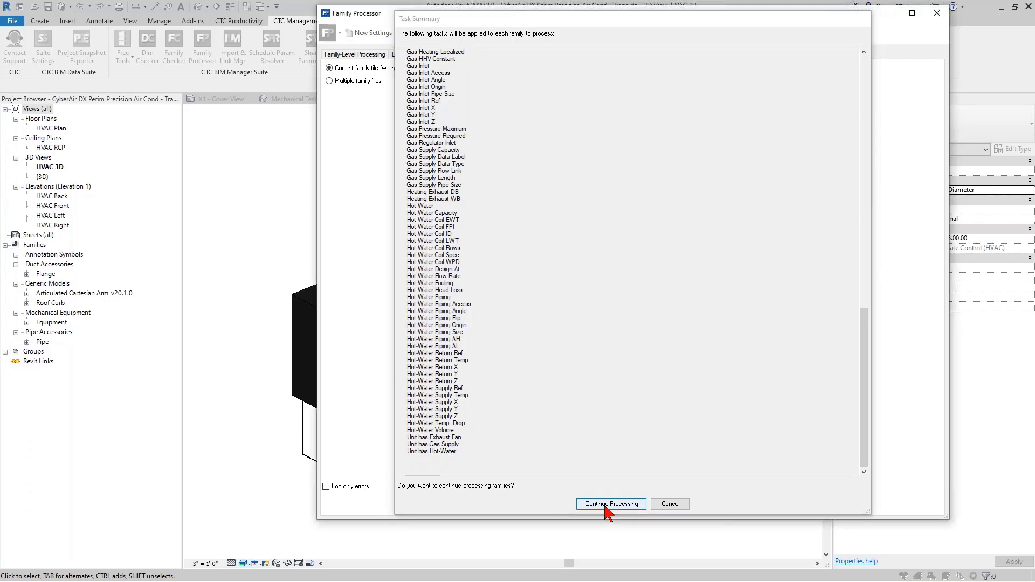
{"action": "left_click", "coordinate": [607, 504]}
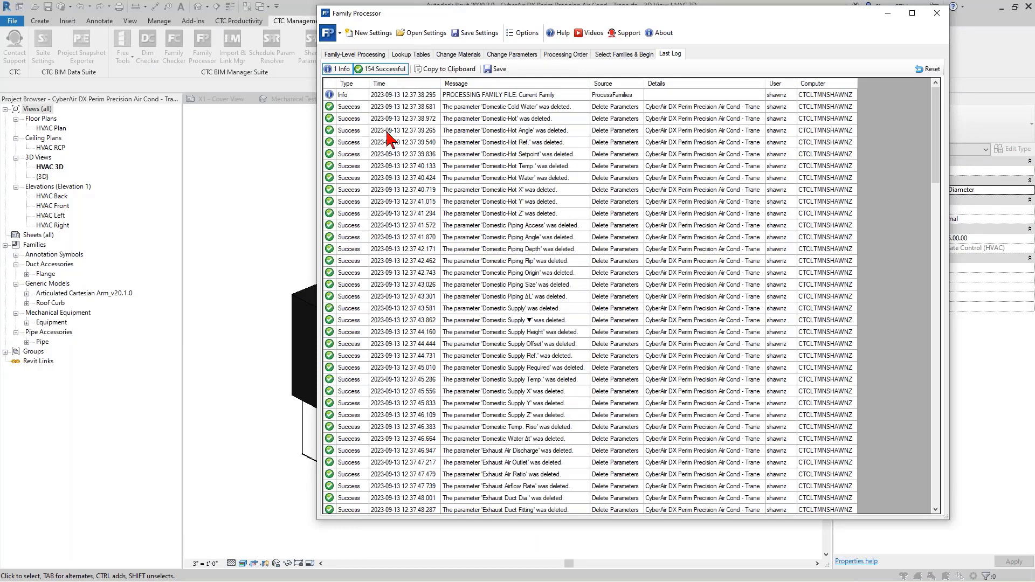
- Review the deletion log, close Family Processor and commit the changes to the open family document
{"action": "scroll", "coordinate": [417, 290], "scroll_direction": "down", "scroll_amount": 20}
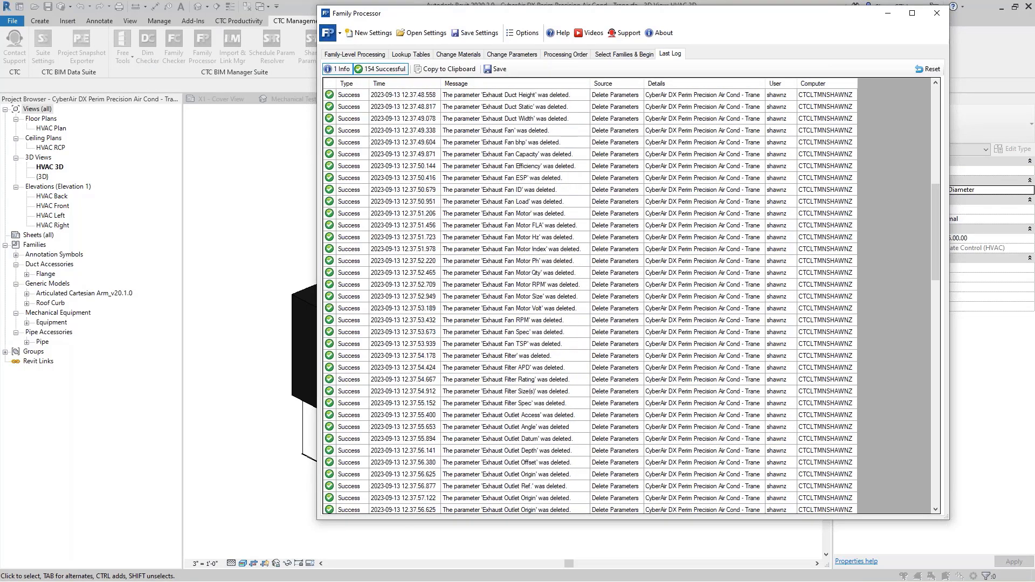
{"action": "scroll", "coordinate": [488, 399], "scroll_direction": "up", "scroll_amount": 20}
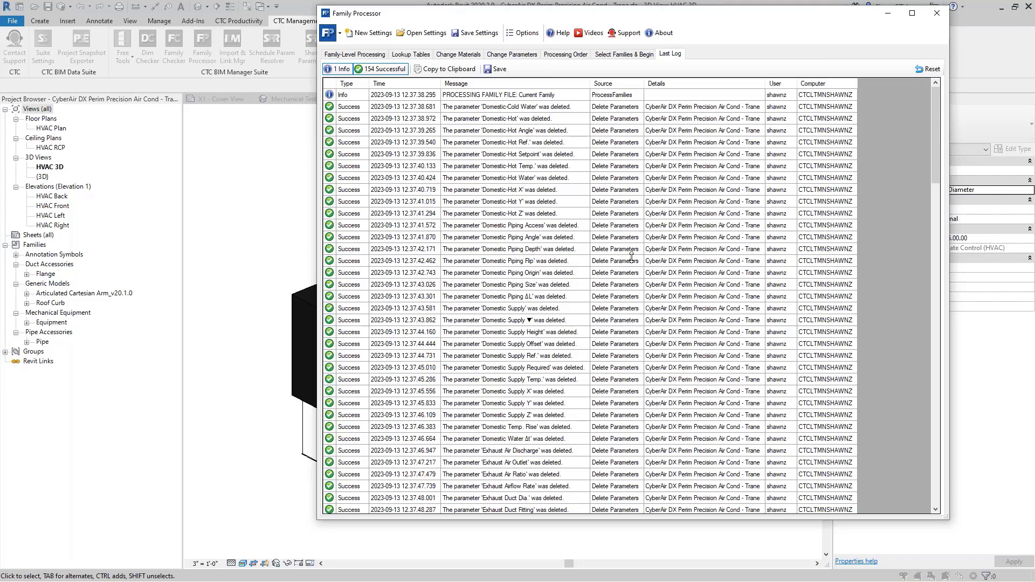
{"action": "left_click", "coordinate": [936, 23]}
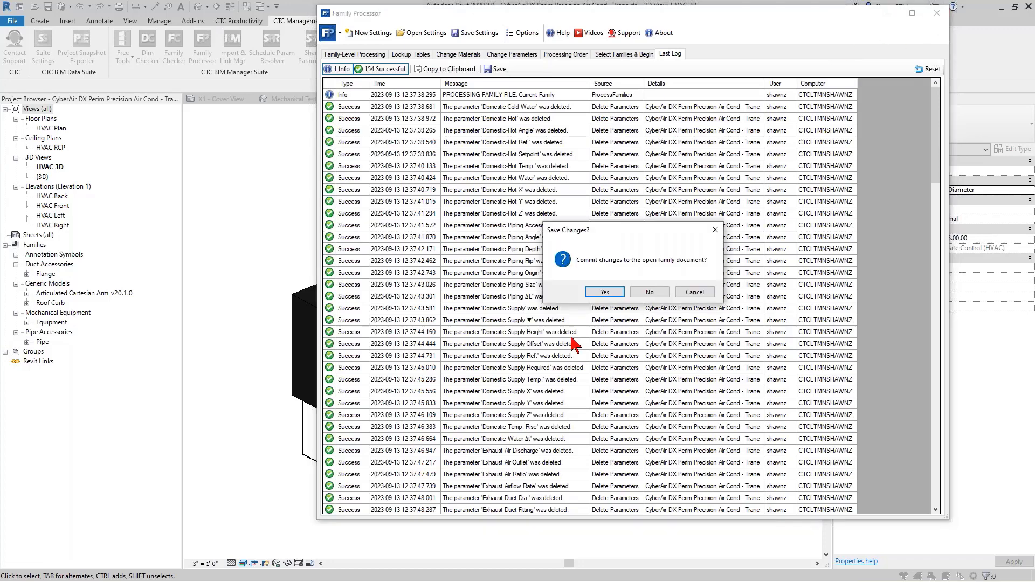
{"action": "left_click", "coordinate": [605, 291]}
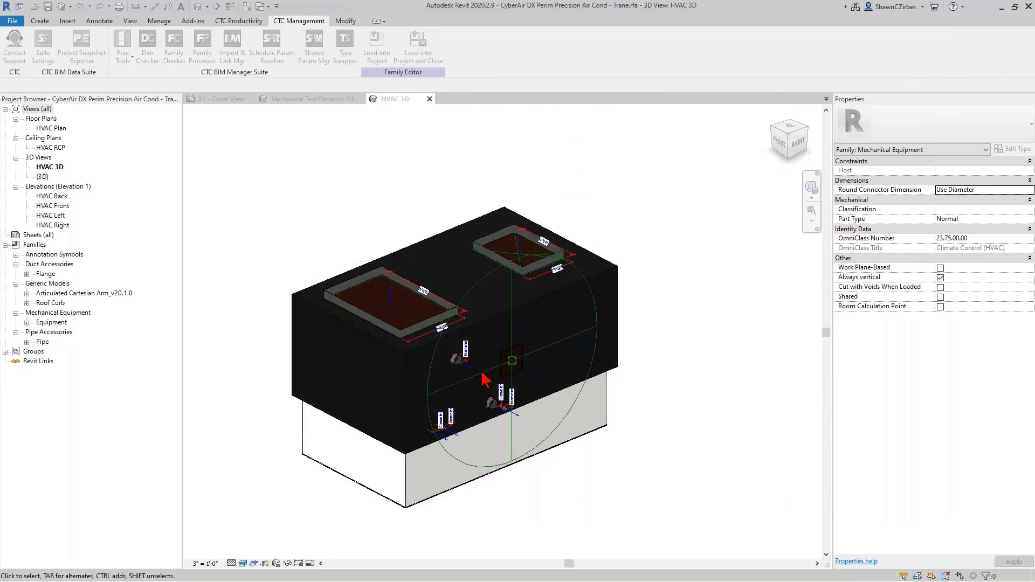
- Open Family Types and examine the remaining duct, plumbing and structural parameters of the _Sample type
{"action": "left_click", "coordinate": [39, 20]}
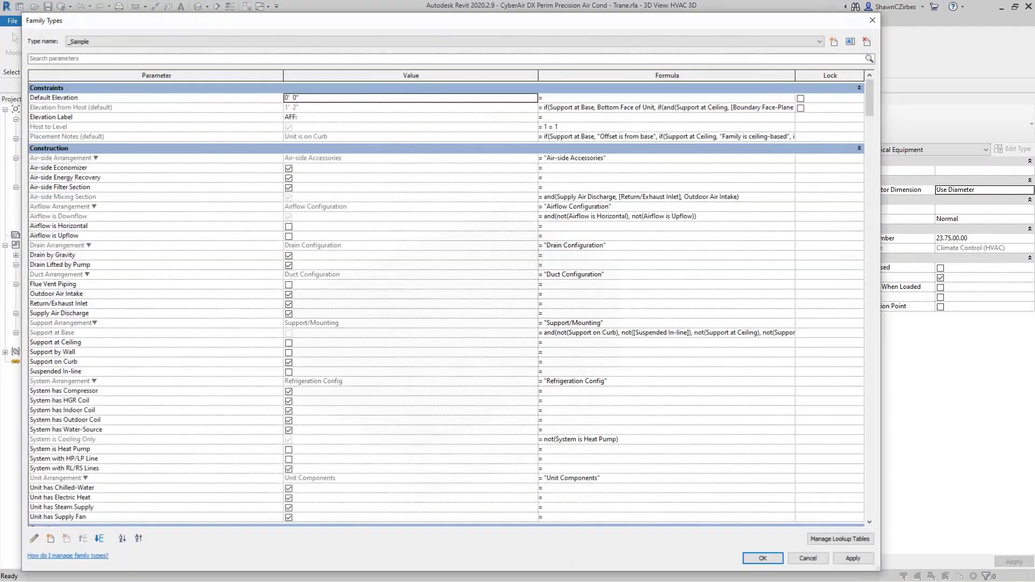
{"action": "left_click_drag", "start_coordinate": [872, 112], "coordinate": [808, 249]}
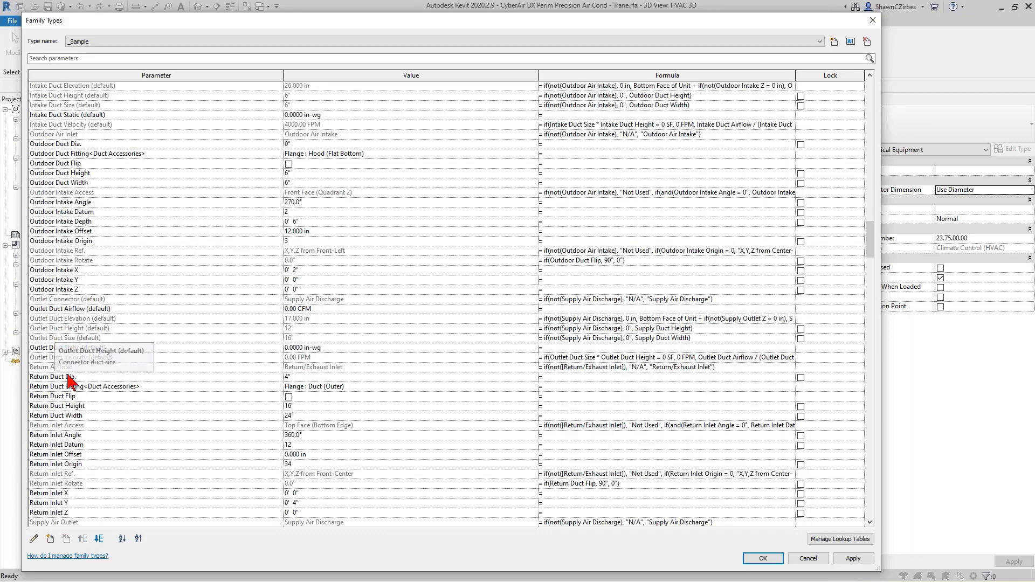
{"action": "scroll", "coordinate": [80, 412], "scroll_direction": "down", "scroll_amount": 5}
{"action": "scroll", "coordinate": [82, 397], "scroll_direction": "up", "scroll_amount": 8}
{"action": "scroll", "coordinate": [82, 397], "scroll_direction": "down", "scroll_amount": 12}
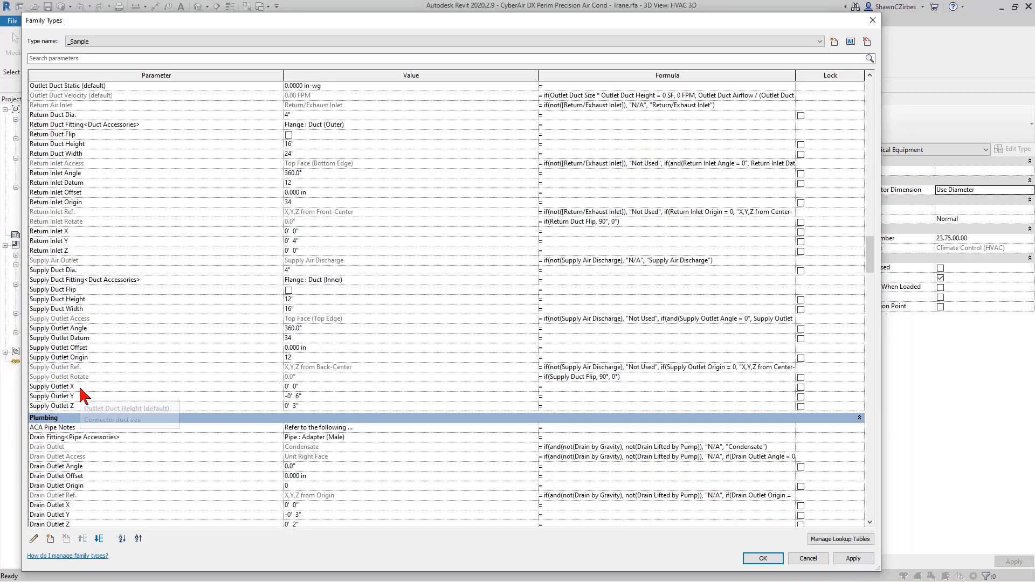
{"action": "scroll", "coordinate": [72, 358], "scroll_direction": "down", "scroll_amount": 4}
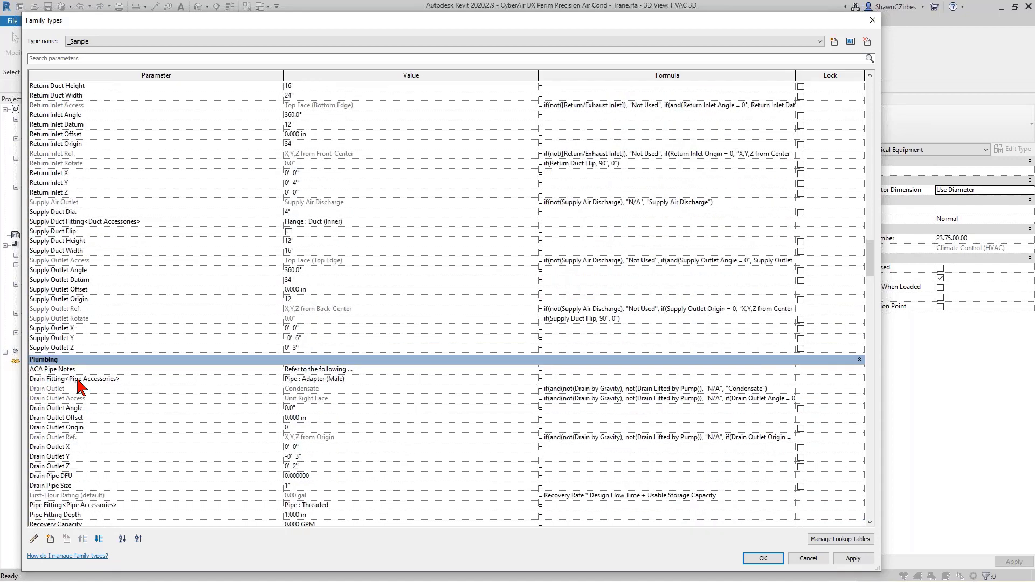
{"action": "scroll", "coordinate": [77, 381], "scroll_direction": "down", "scroll_amount": 7}
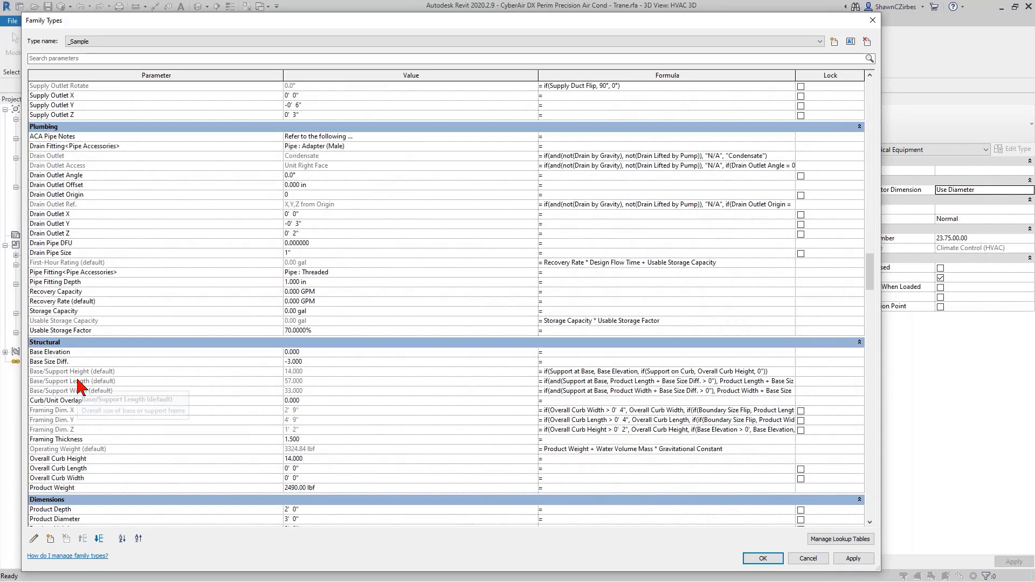
{"action": "scroll", "coordinate": [77, 381], "scroll_direction": "up", "scroll_amount": 3}
{"action": "scroll", "coordinate": [78, 383], "scroll_direction": "up", "scroll_amount": 7}
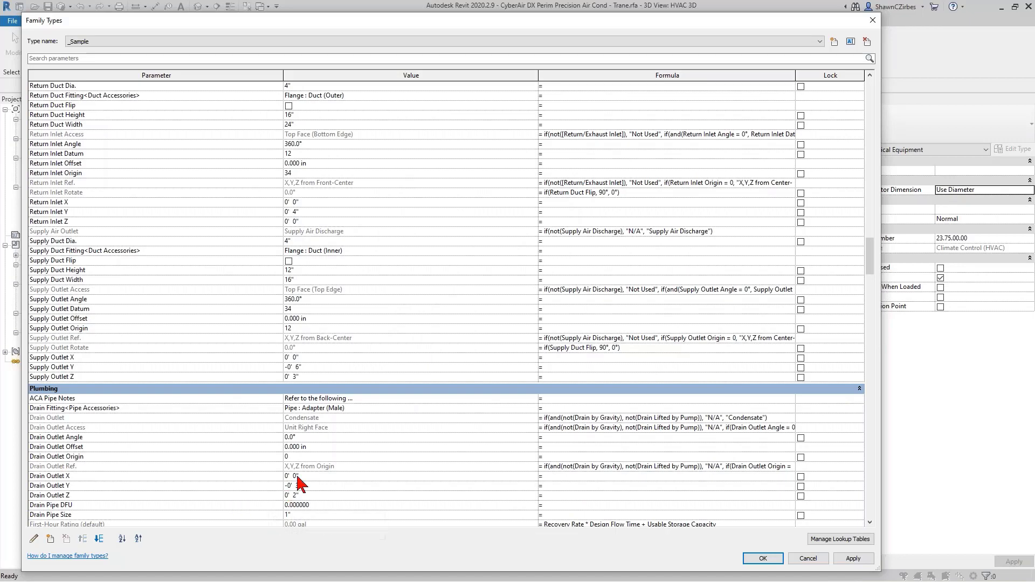
{"action": "left_click_drag", "start_coordinate": [460, 21], "coordinate": [592, 15]}
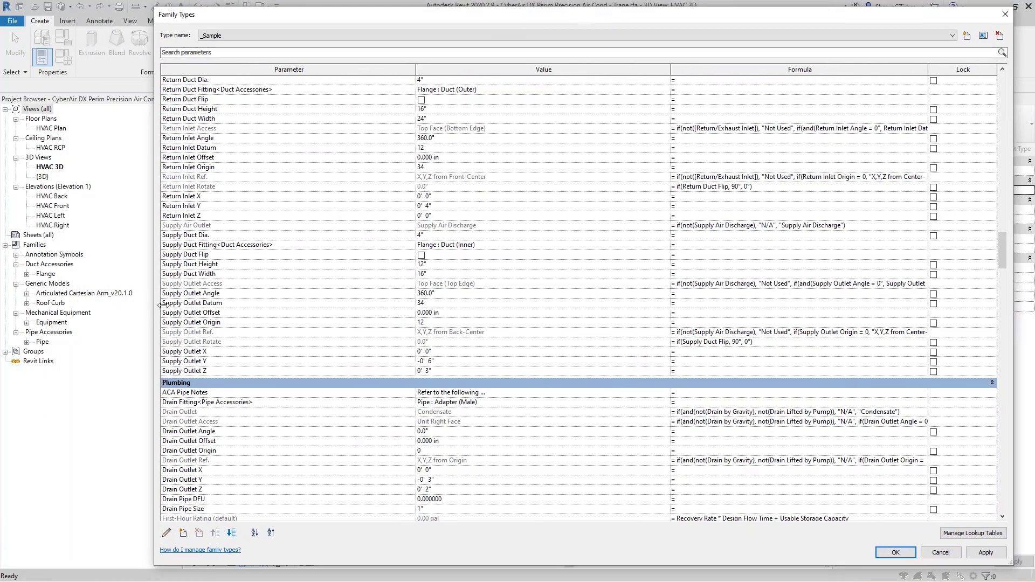
- Narrow the Family Types dialog and reposition the 3D model so the unit stays visible beside the reopened dialog
{"action": "left_click_drag", "start_coordinate": [156, 312], "coordinate": [423, 340]}
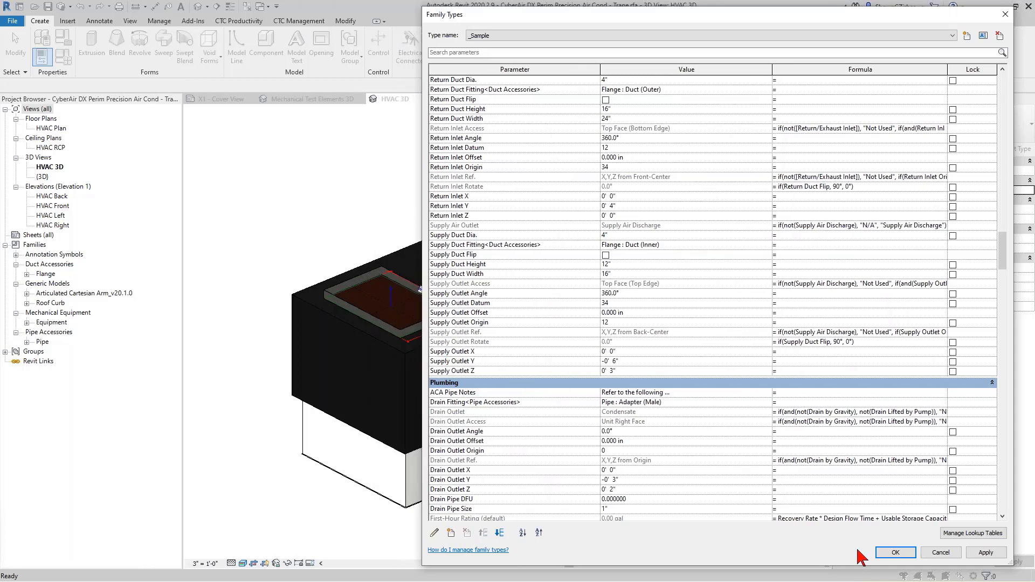
{"action": "left_click", "coordinate": [896, 553]}
{"action": "scroll", "coordinate": [652, 405], "scroll_direction": "down", "scroll_amount": 3}
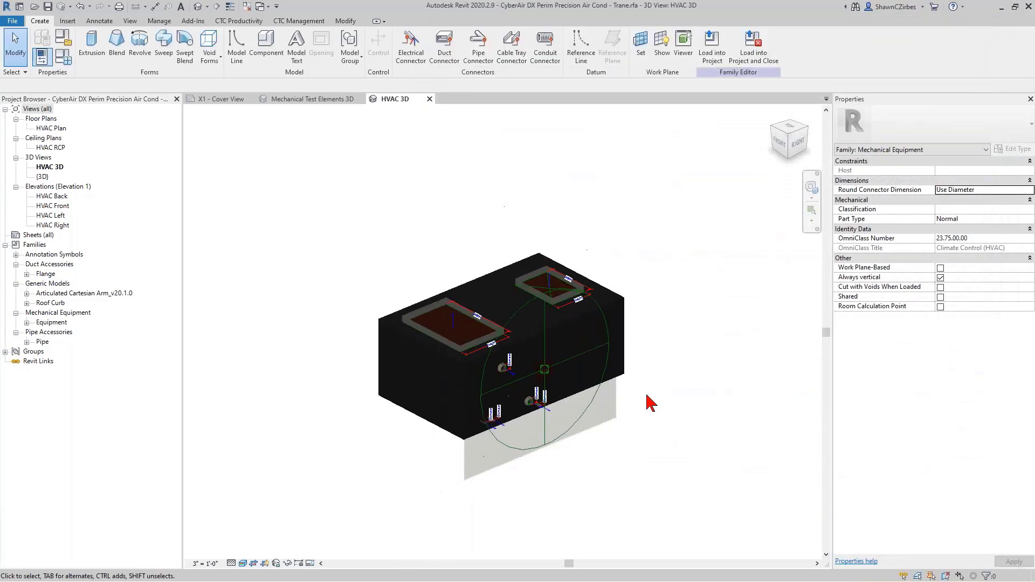
{"action": "middle_click_drag", "start_coordinate": [653, 406], "coordinate": [445, 346]}
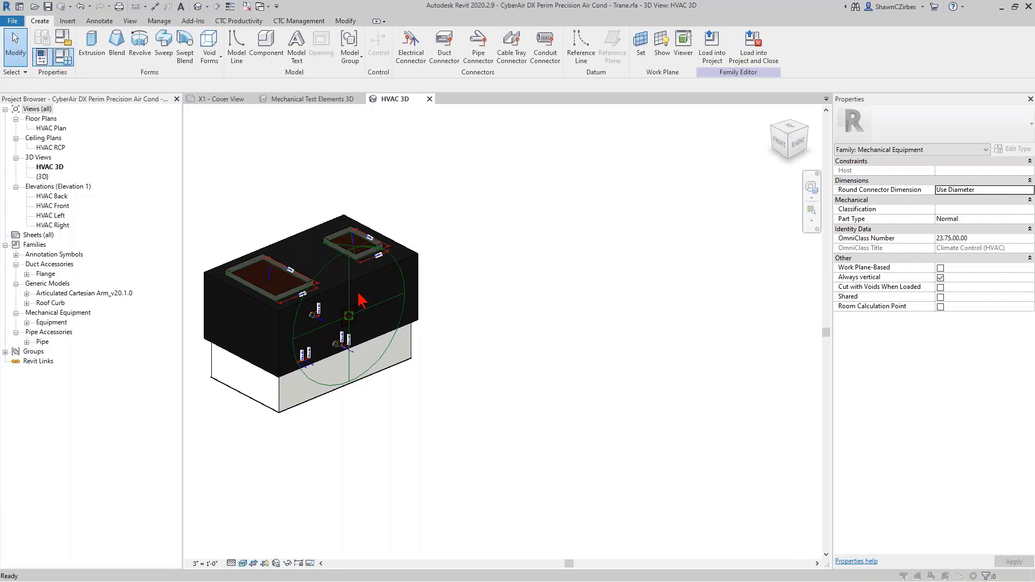
{"action": "key", "text": "f"}
{"action": "key", "text": "t"}
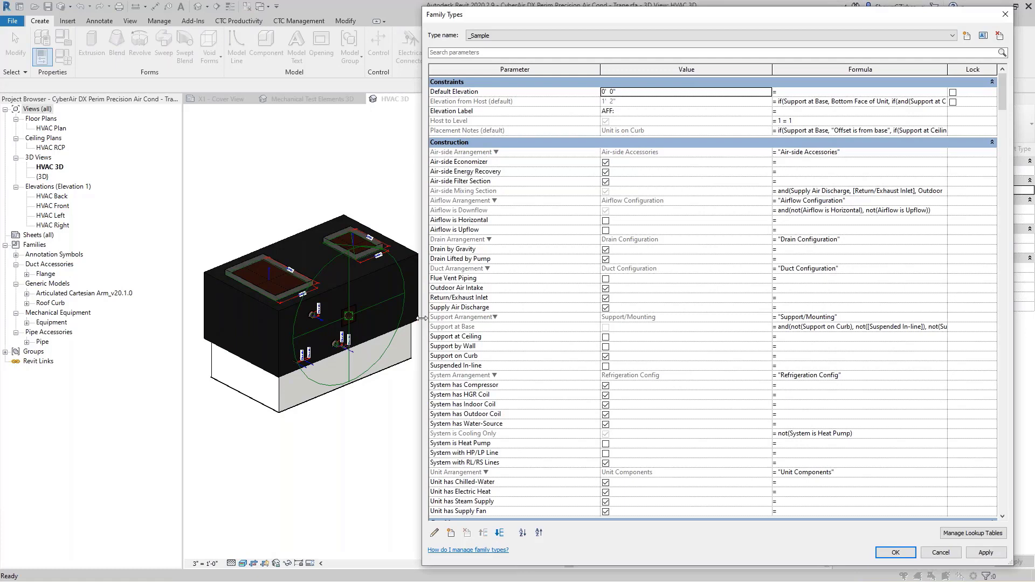
{"action": "left_click_drag", "start_coordinate": [422, 323], "coordinate": [474, 324]}
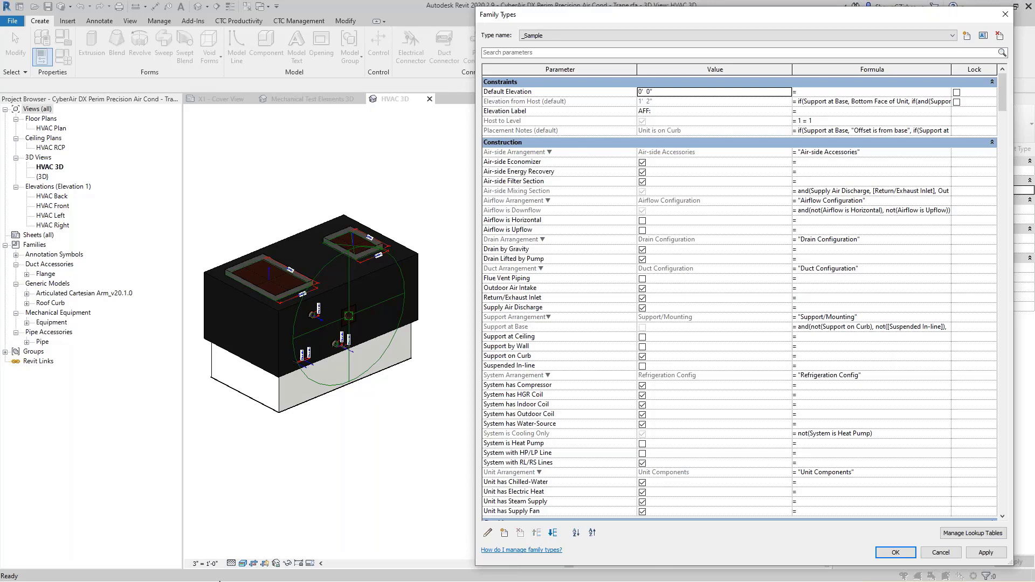
- Switch to the Trane PDF in the browser and look up the CFU-088-D2A unit dimensions in Table 3's physical data
{"action": "key", "text": "alt+Tab"}
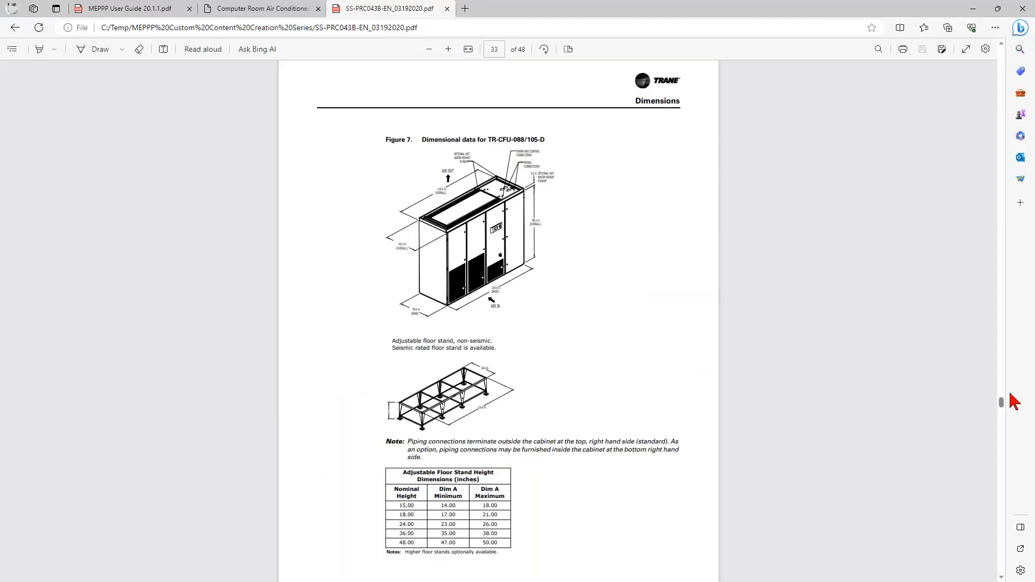
{"action": "left_click_drag", "start_coordinate": [1001, 403], "coordinate": [1006, 165]}
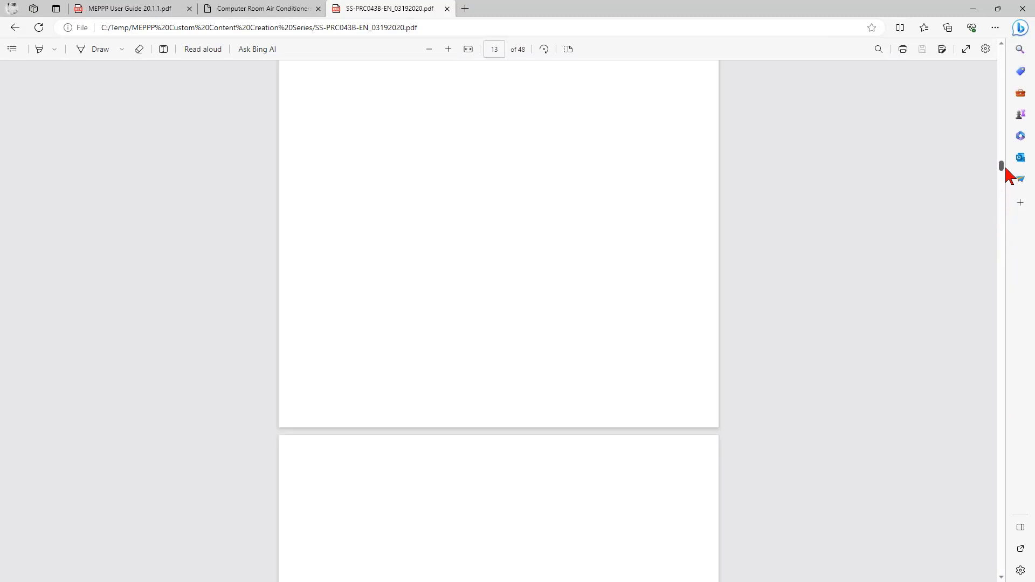
{"action": "scroll", "coordinate": [740, 396], "scroll_direction": "down", "scroll_amount": 5}
{"action": "scroll", "coordinate": [740, 400], "scroll_direction": "down", "scroll_amount": 20}
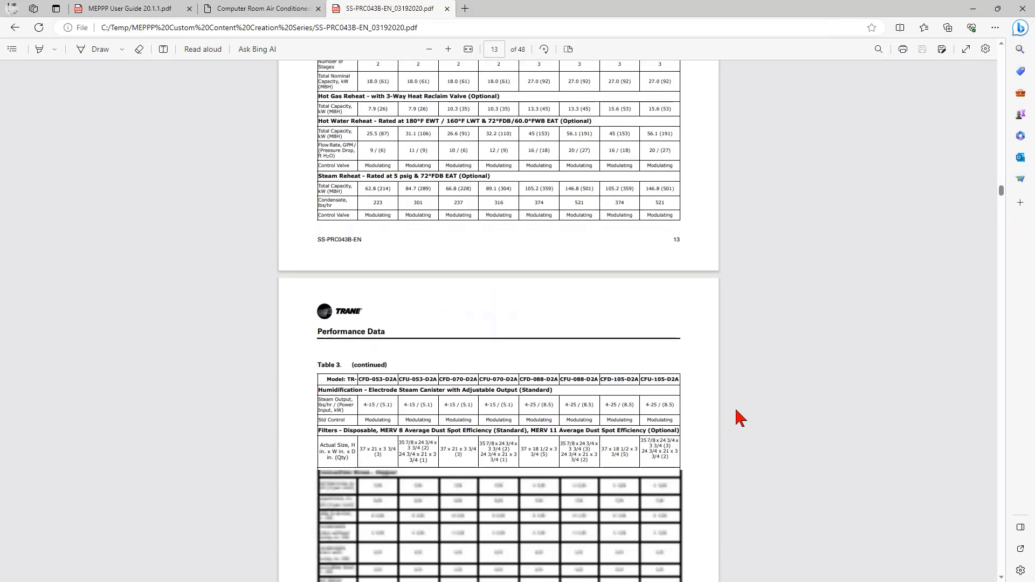
{"action": "scroll", "coordinate": [740, 418], "scroll_direction": "down", "scroll_amount": 10}
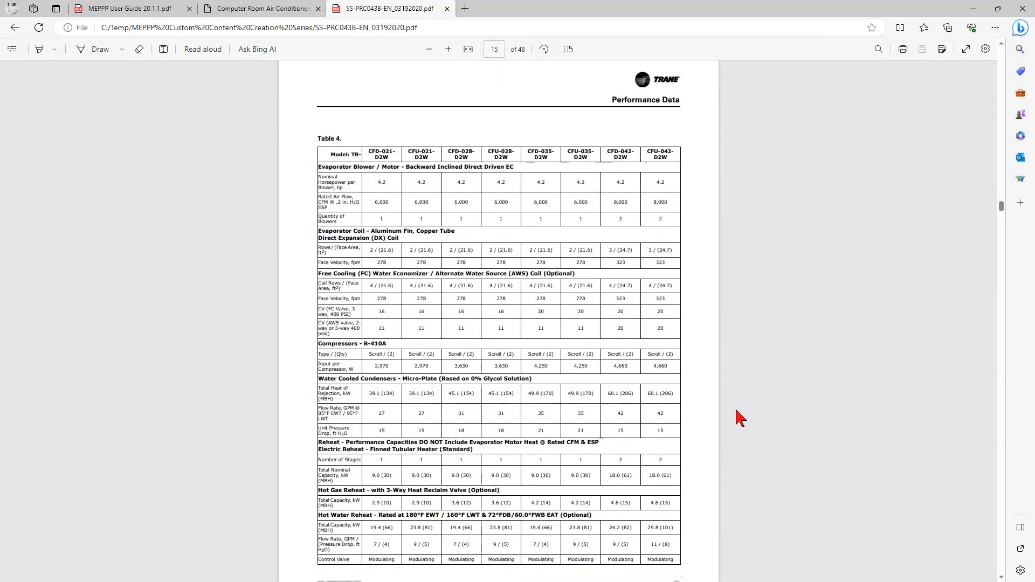
{"action": "scroll", "coordinate": [740, 418], "scroll_direction": "up", "scroll_amount": 5}
{"action": "scroll", "coordinate": [740, 418], "scroll_direction": "up", "scroll_amount": 10}
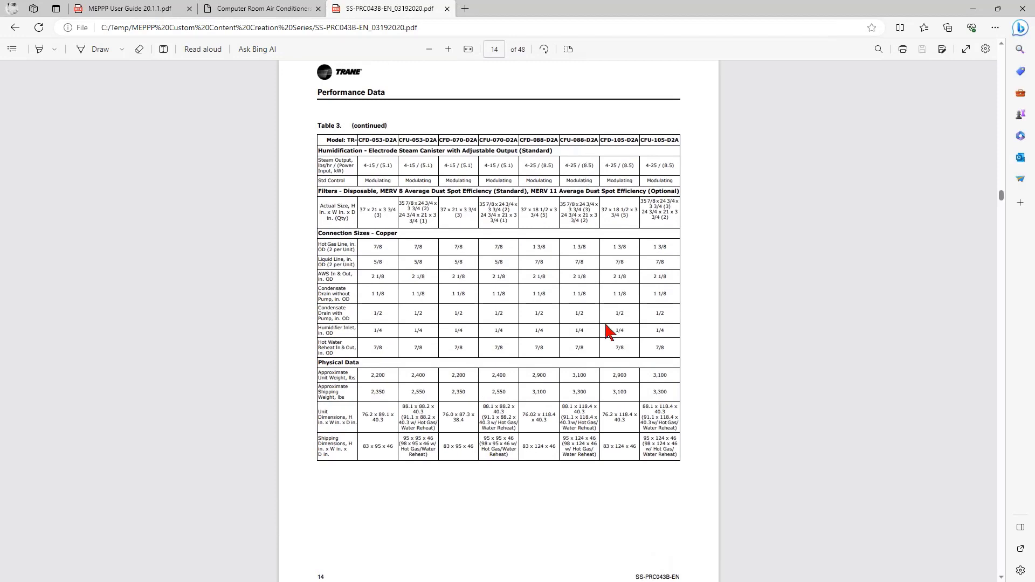
{"action": "left_click_drag", "start_coordinate": [562, 407], "coordinate": [586, 414]}
{"action": "left_click", "coordinate": [569, 410]}
{"action": "left_click_drag", "start_coordinate": [564, 405], "coordinate": [595, 420]}
{"action": "left_click", "coordinate": [349, 412]}
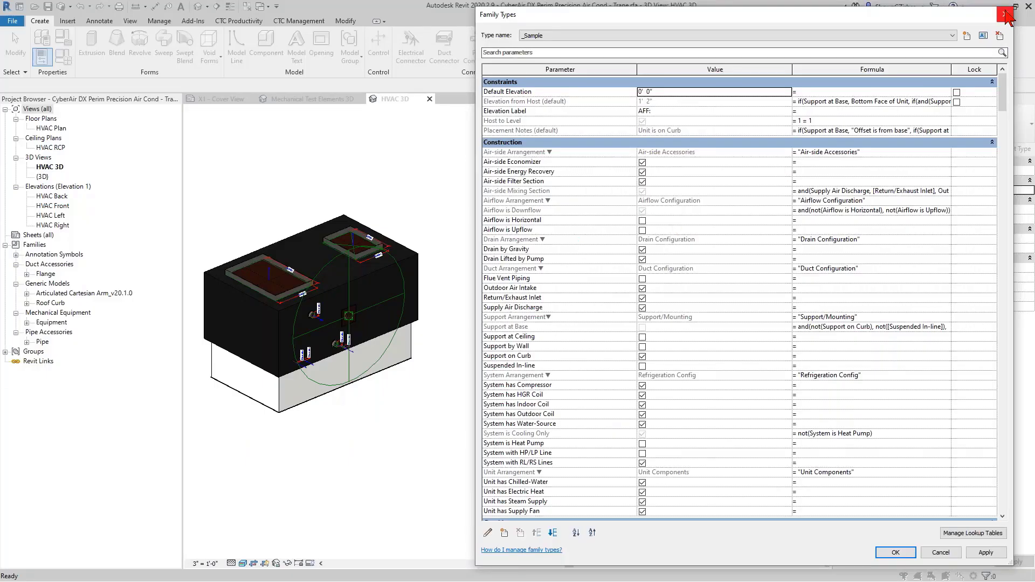
- Close Family Types and set the family's length units to decimal inches with 2 decimal places and trailing zeros suppressed
{"action": "left_click", "coordinate": [1007, 15]}
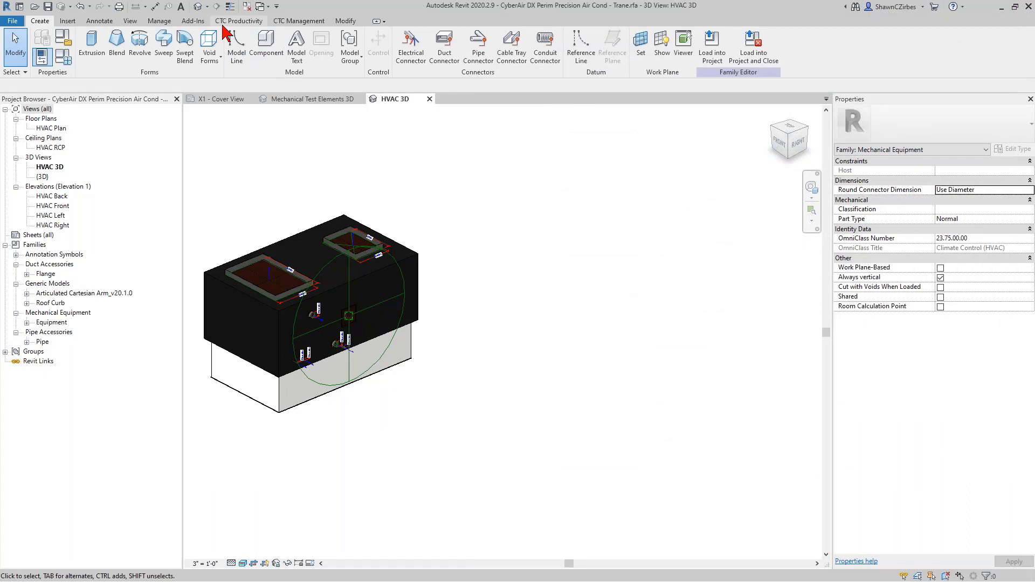
{"action": "left_click", "coordinate": [159, 21]}
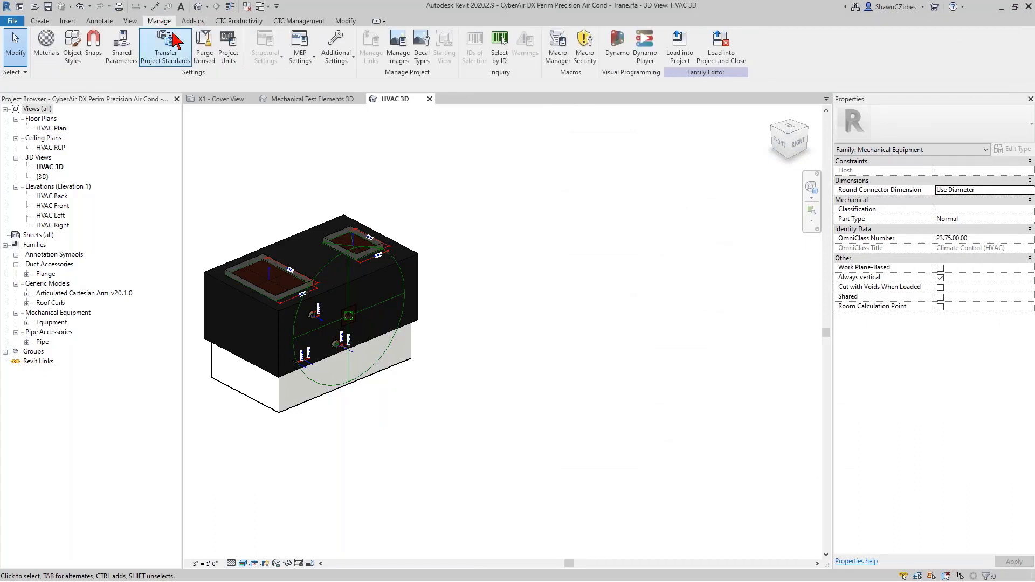
{"action": "left_click", "coordinate": [228, 60]}
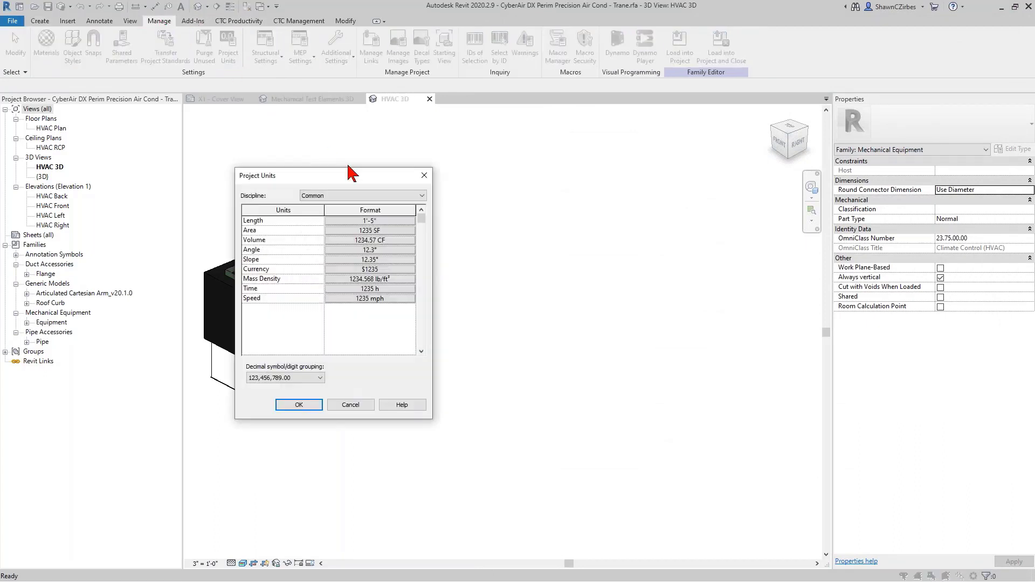
{"action": "left_click", "coordinate": [375, 223]}
{"action": "left_click", "coordinate": [357, 241]}
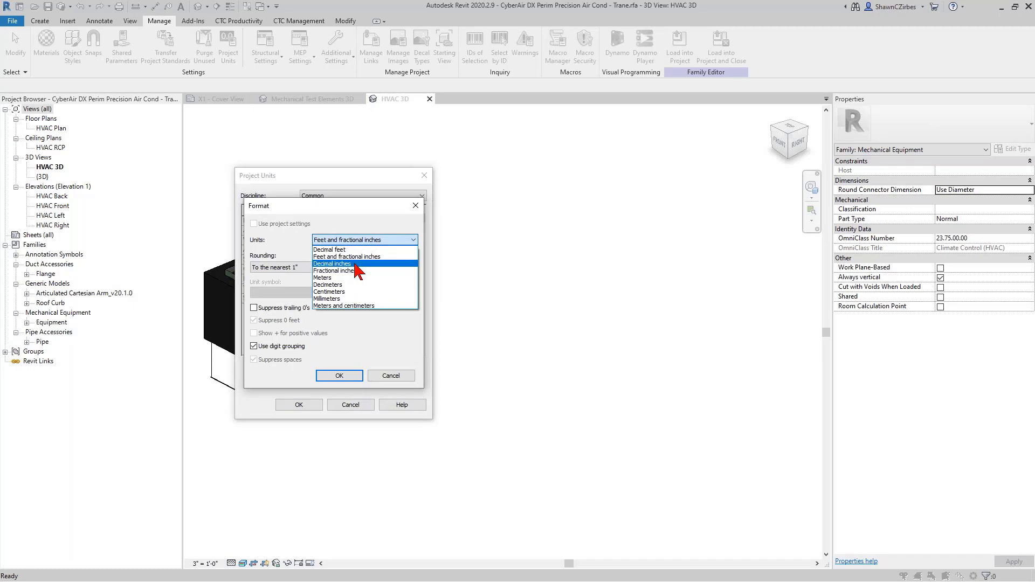
{"action": "left_click", "coordinate": [354, 264]}
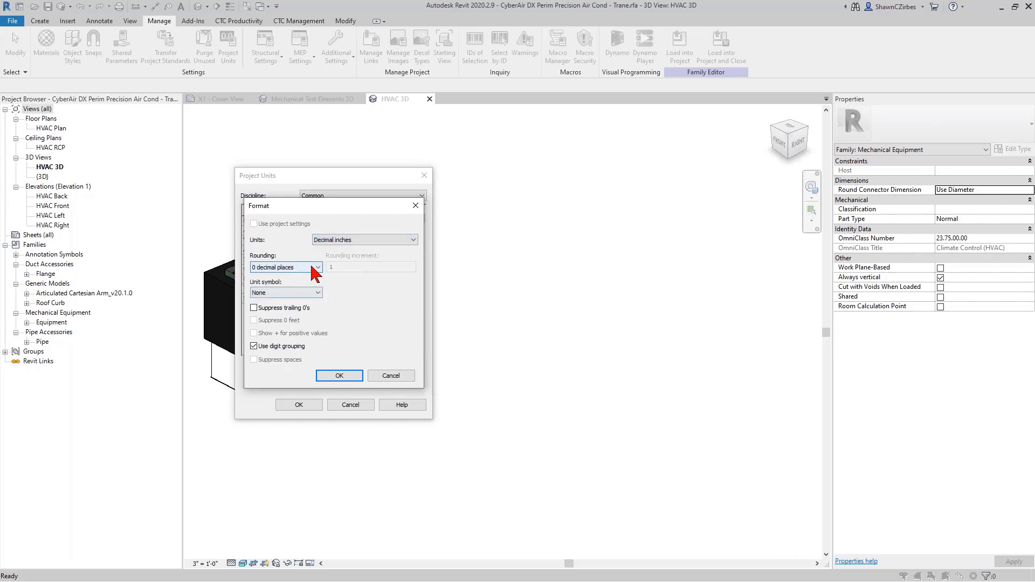
{"action": "left_click", "coordinate": [314, 267]}
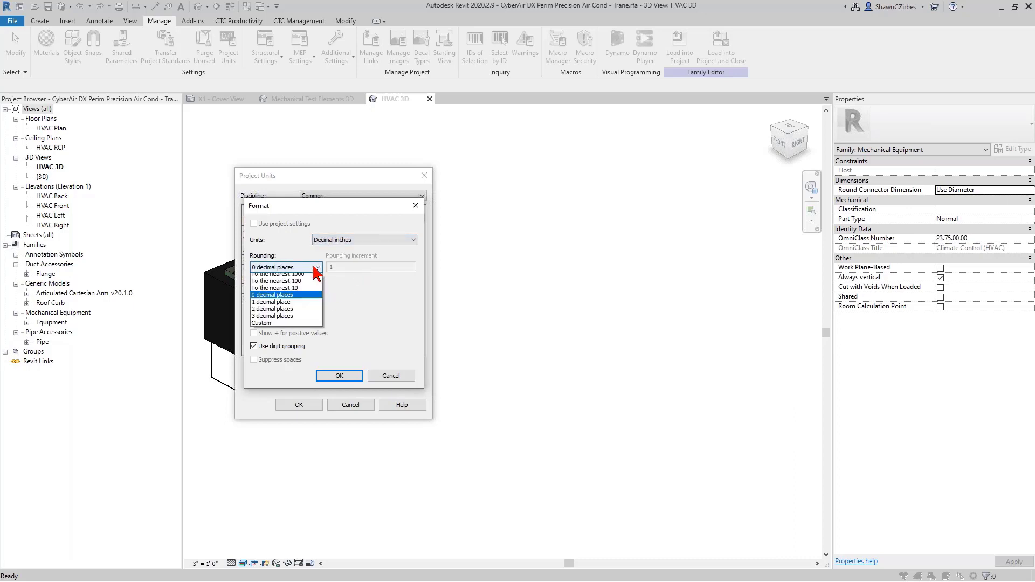
{"action": "left_click", "coordinate": [302, 313]}
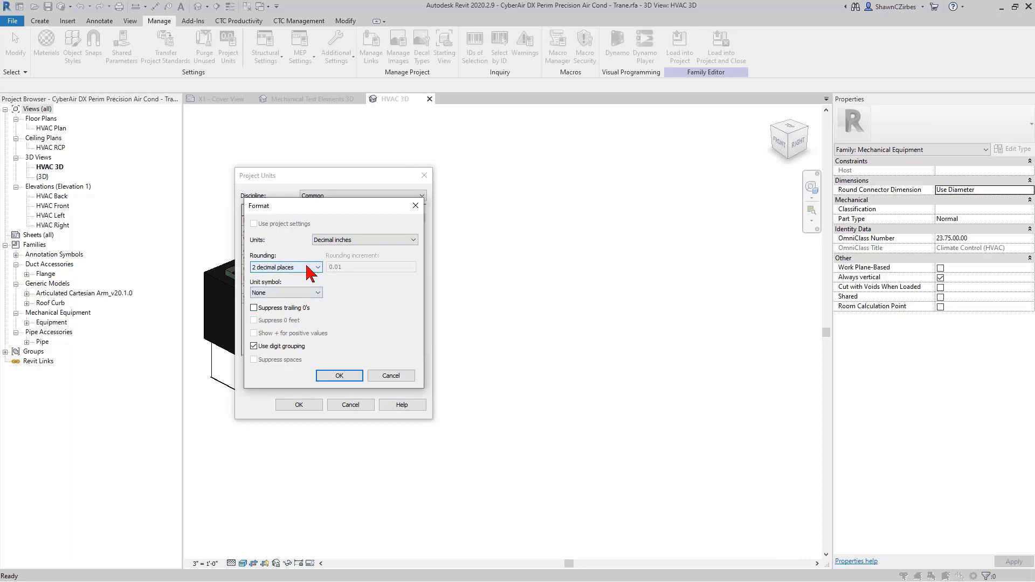
{"action": "left_click", "coordinate": [300, 308]}
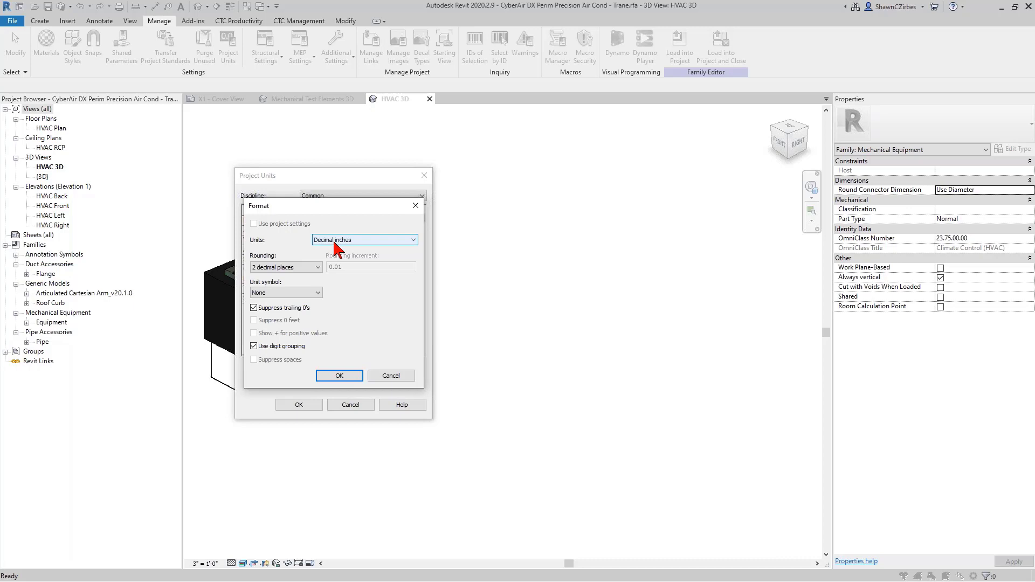
{"action": "left_click", "coordinate": [339, 376]}
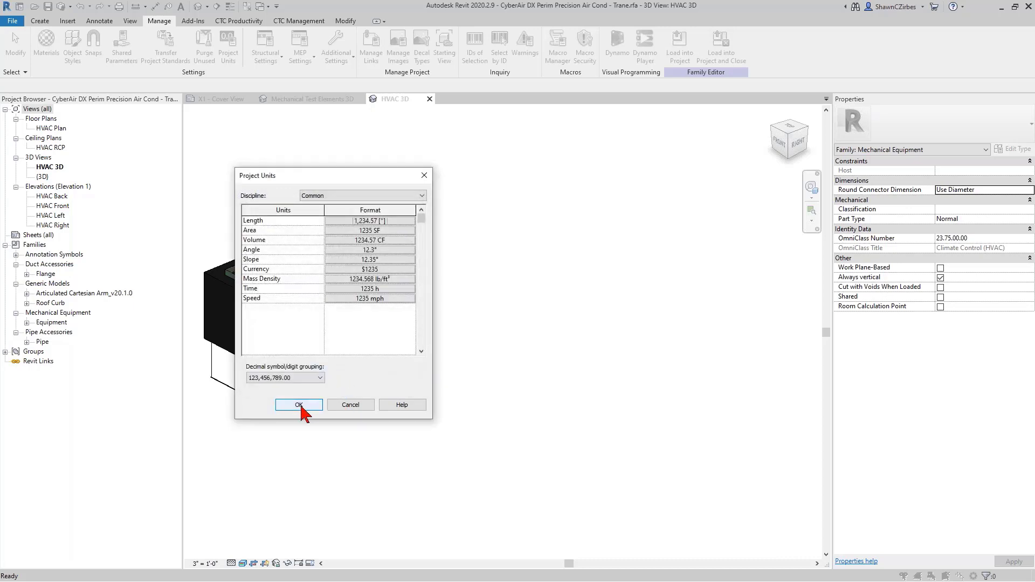
{"action": "left_click", "coordinate": [300, 405]}
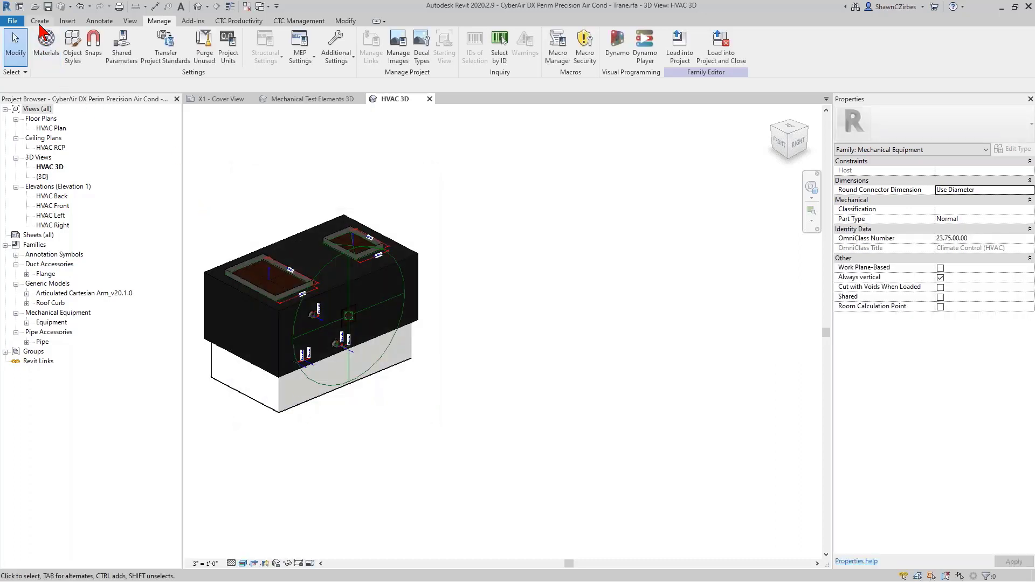
- Reopen Family Types, find the Dimensions group and set Product Height to 88.1
{"action": "left_click", "coordinate": [39, 22]}
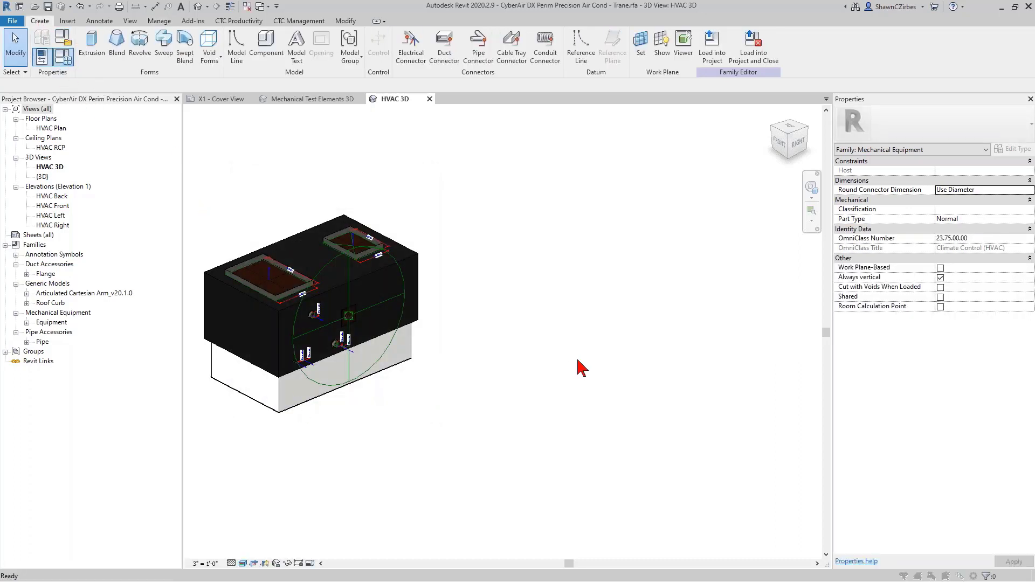
{"action": "key", "text": "f"}
{"action": "key", "text": "t"}
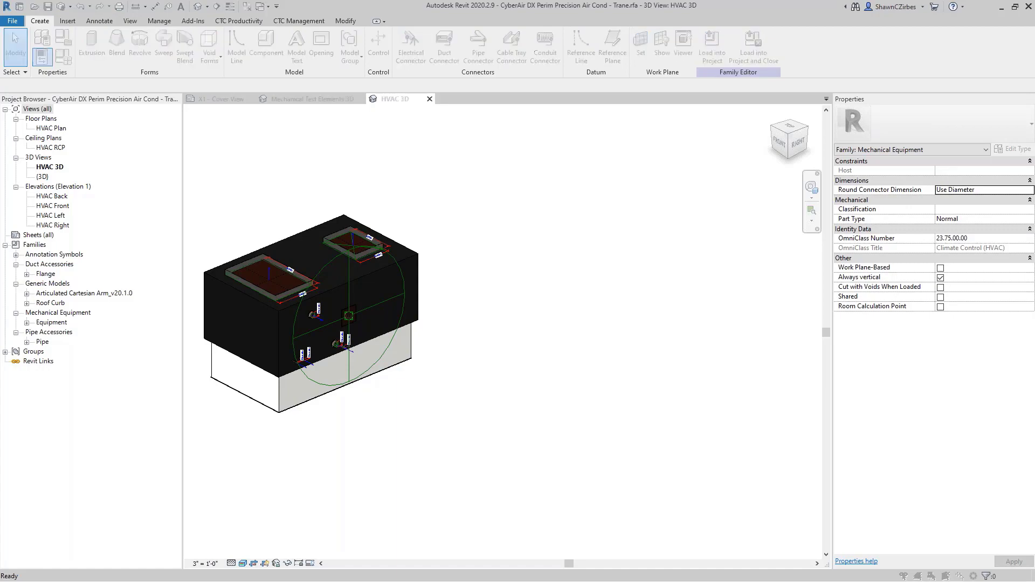
{"action": "scroll", "coordinate": [563, 216], "scroll_direction": "down", "scroll_amount": 15}
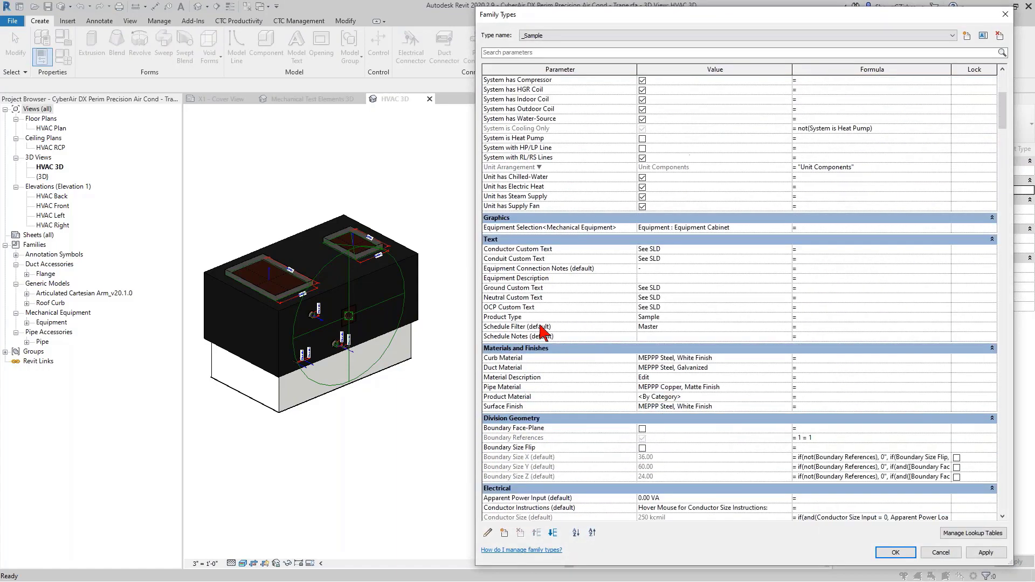
{"action": "scroll", "coordinate": [547, 348], "scroll_direction": "down", "scroll_amount": 20}
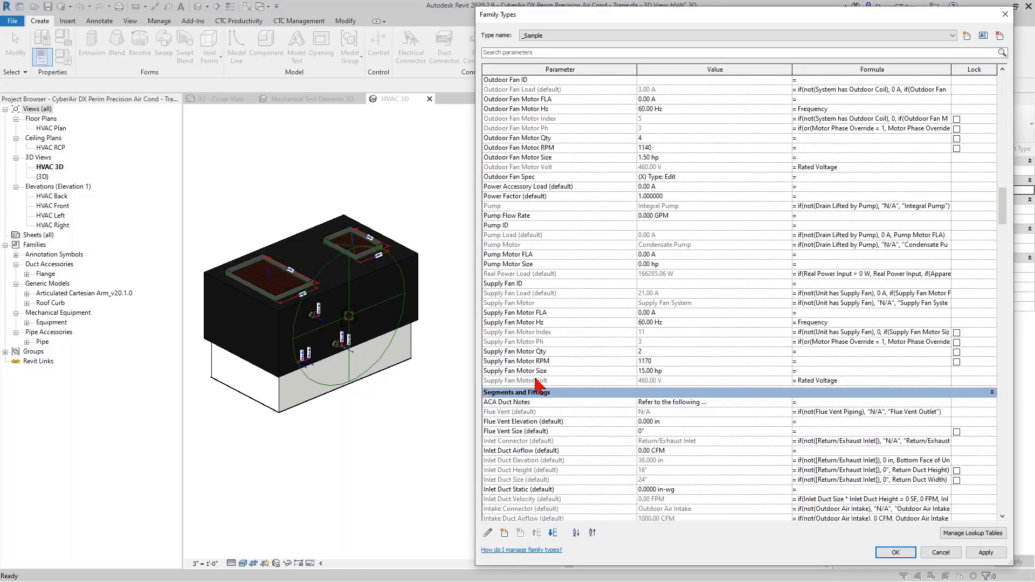
{"action": "scroll", "coordinate": [540, 389], "scroll_direction": "down", "scroll_amount": 5}
{"action": "scroll", "coordinate": [532, 399], "scroll_direction": "up", "scroll_amount": 11}
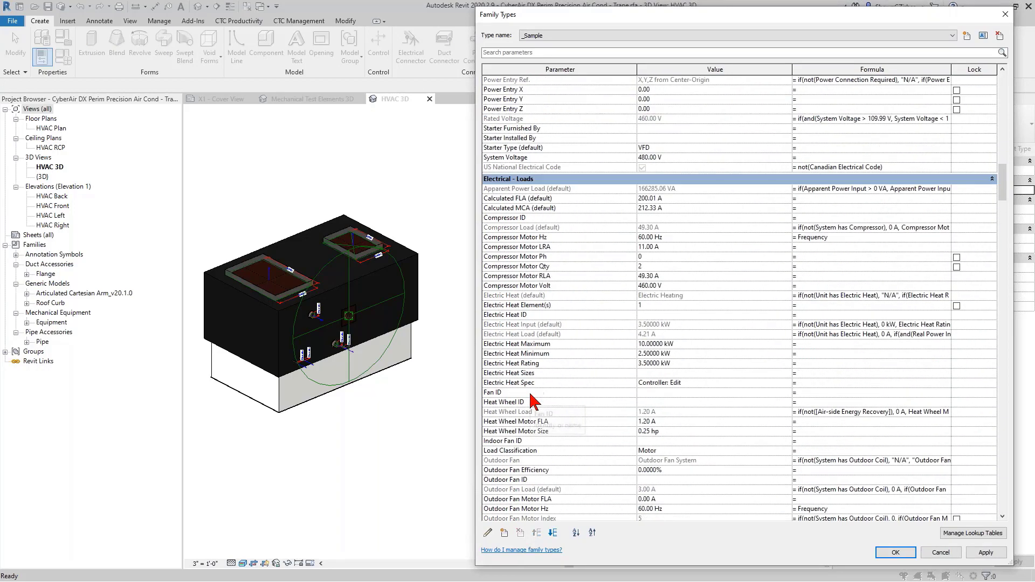
{"action": "scroll", "coordinate": [826, 354], "scroll_direction": "down", "scroll_amount": 9}
{"action": "left_click_drag", "start_coordinate": [1007, 186], "coordinate": [1014, 271]}
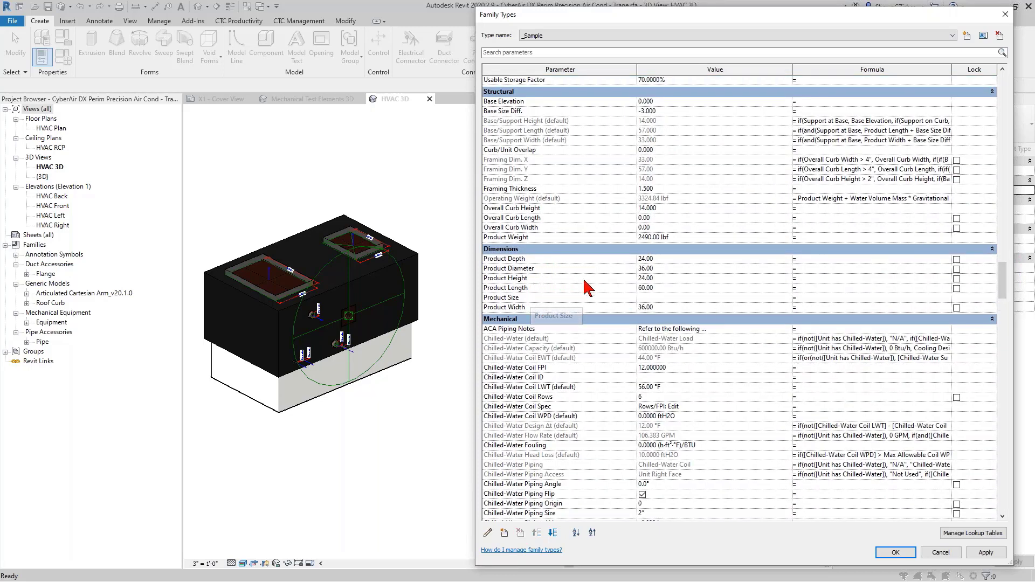
{"action": "left_click", "coordinate": [661, 278]}
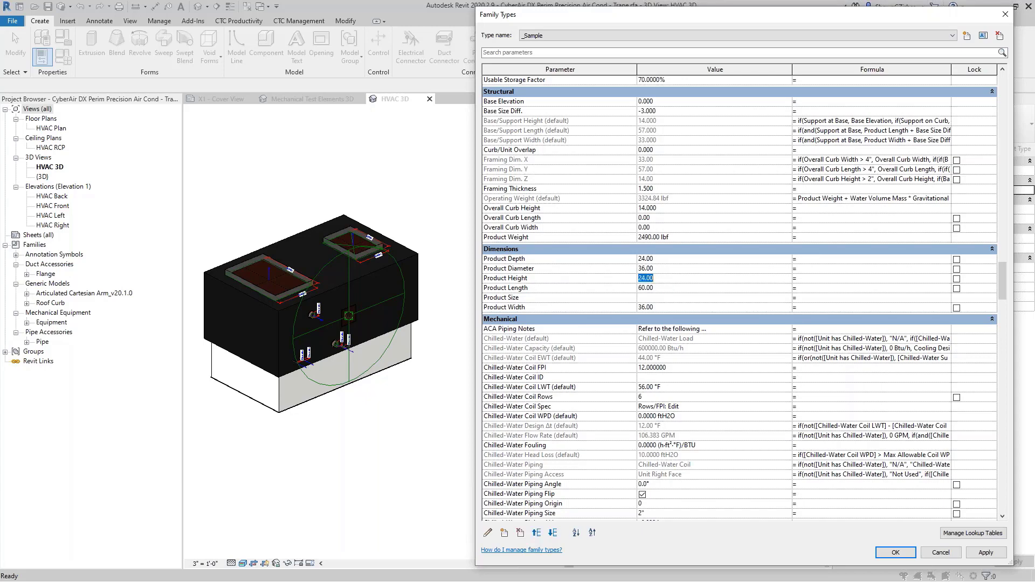
{"action": "type", "text": "88.1"}
{"action": "key", "text": "Return"}
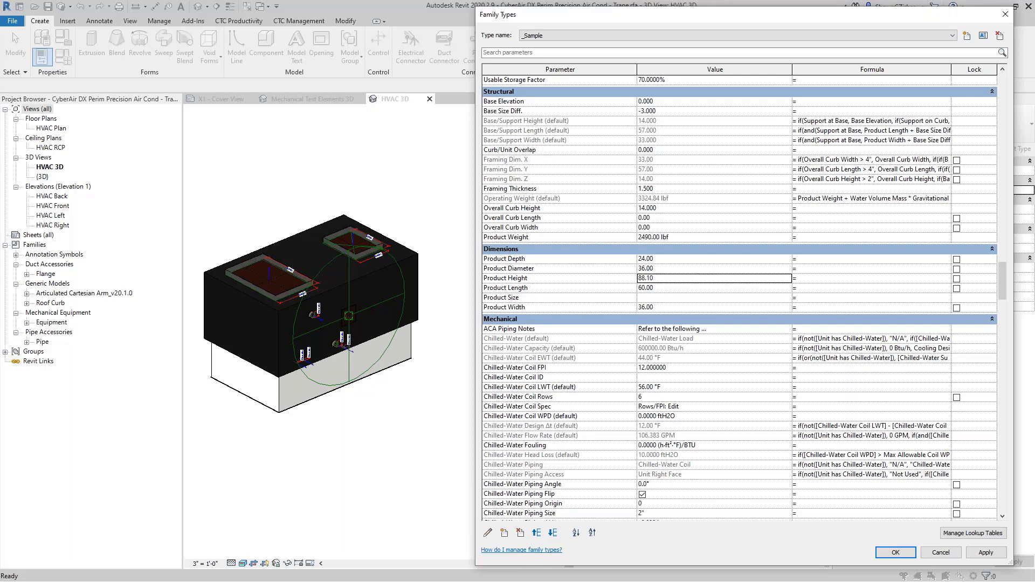
{"action": "key", "text": "Tab"}
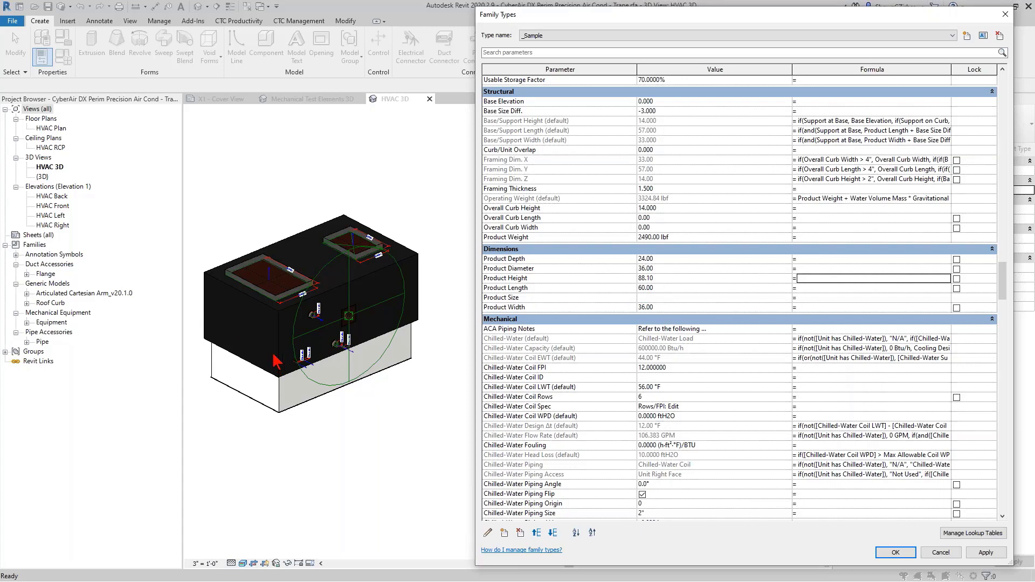
- Set Product Width to 118.4, keeping the Family Types dialog clear of the 3D model
{"action": "left_click", "coordinate": [682, 288]}
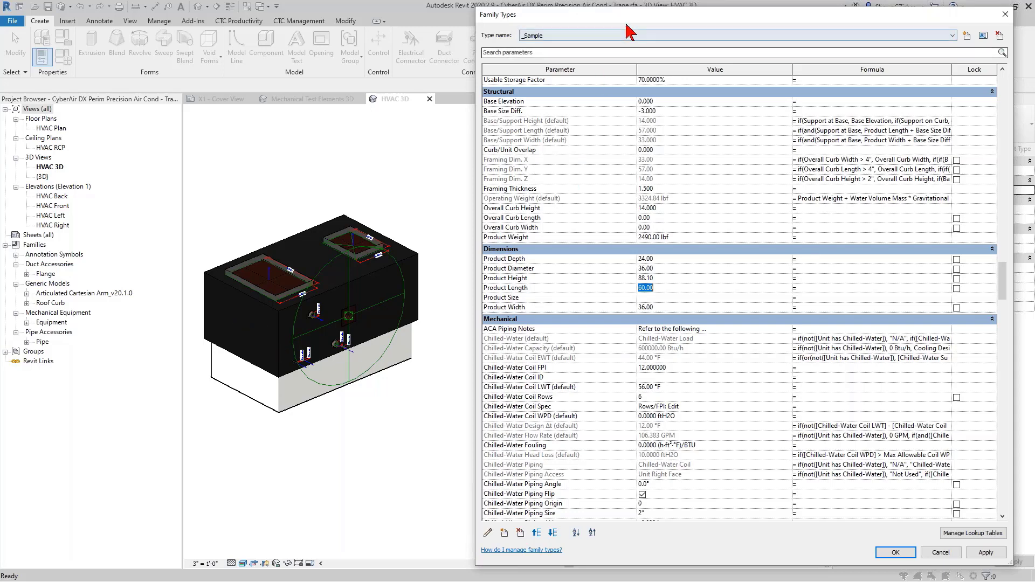
{"action": "left_click_drag", "start_coordinate": [639, 20], "coordinate": [652, 184]}
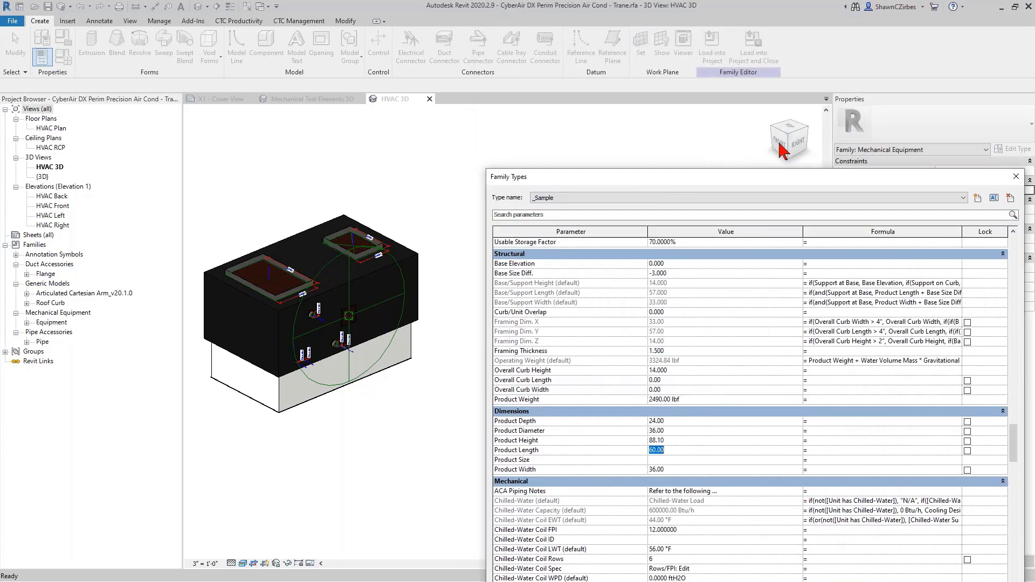
{"action": "left_click_drag", "start_coordinate": [787, 174], "coordinate": [792, 24]}
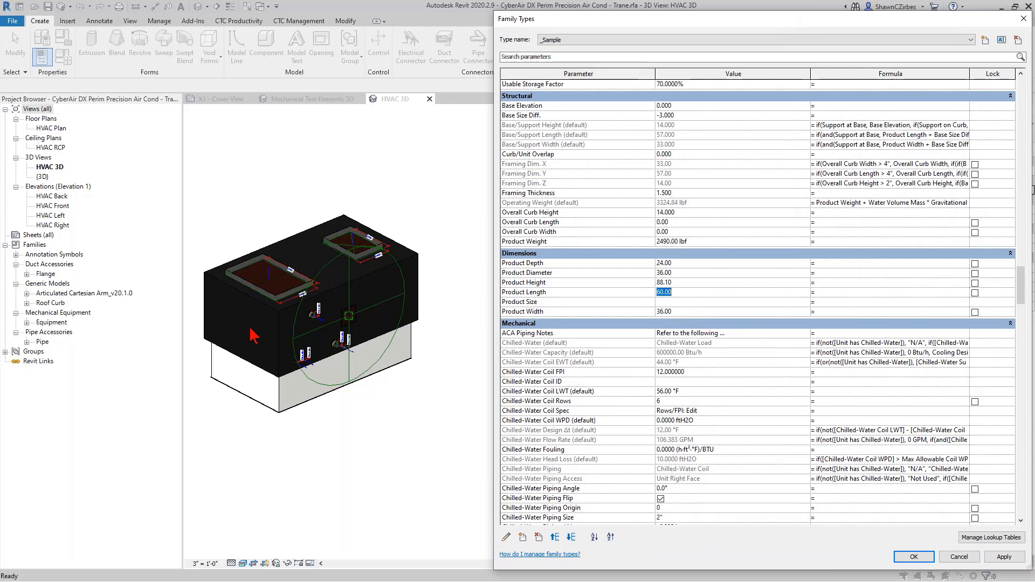
{"action": "left_click", "coordinate": [679, 312]}
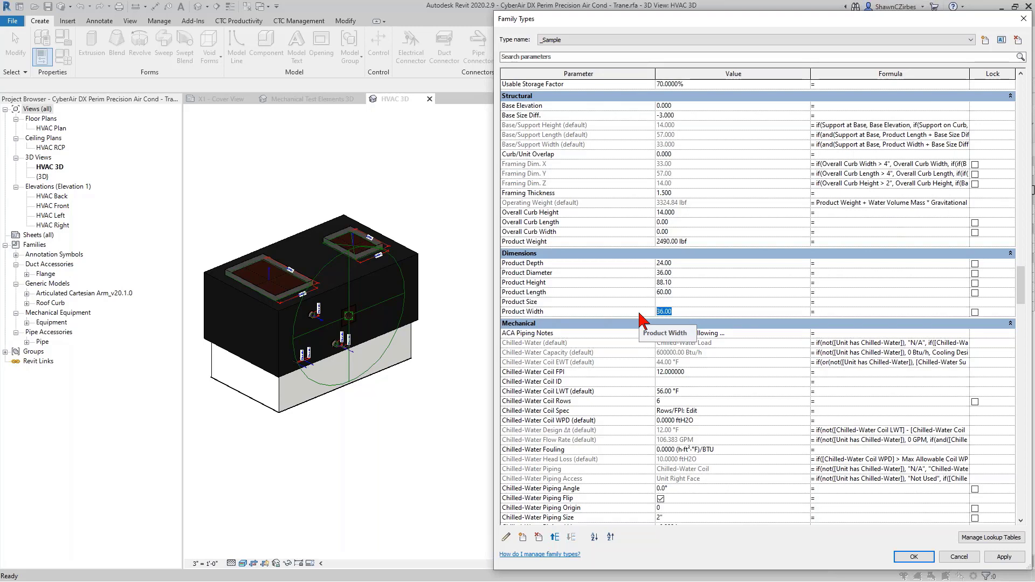
{"action": "type", "text": "118.4"}
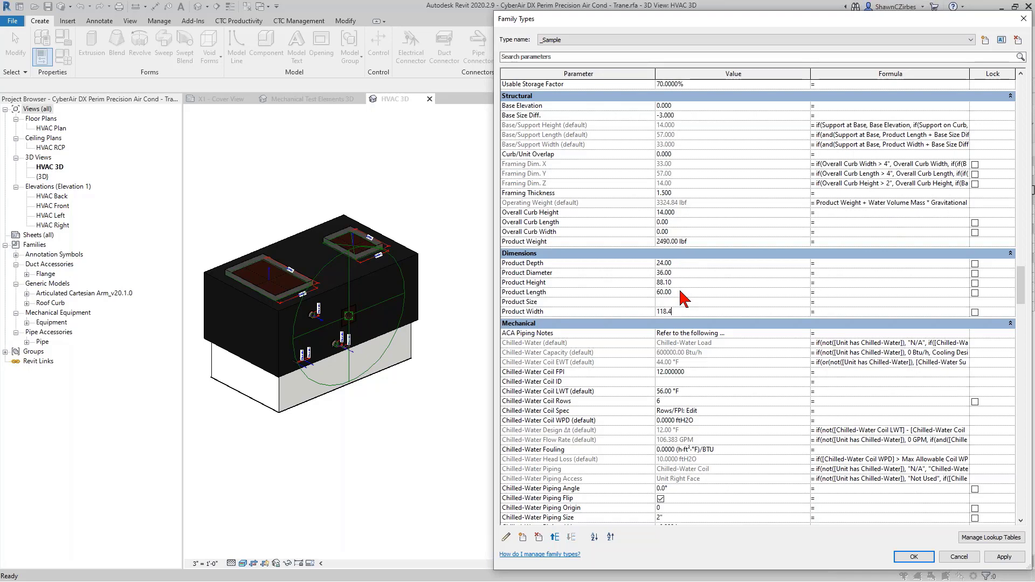
- Set Product Length to 40.3, apply the new dimensions to the cabinet and close Family Types
{"action": "key", "text": "Return"}
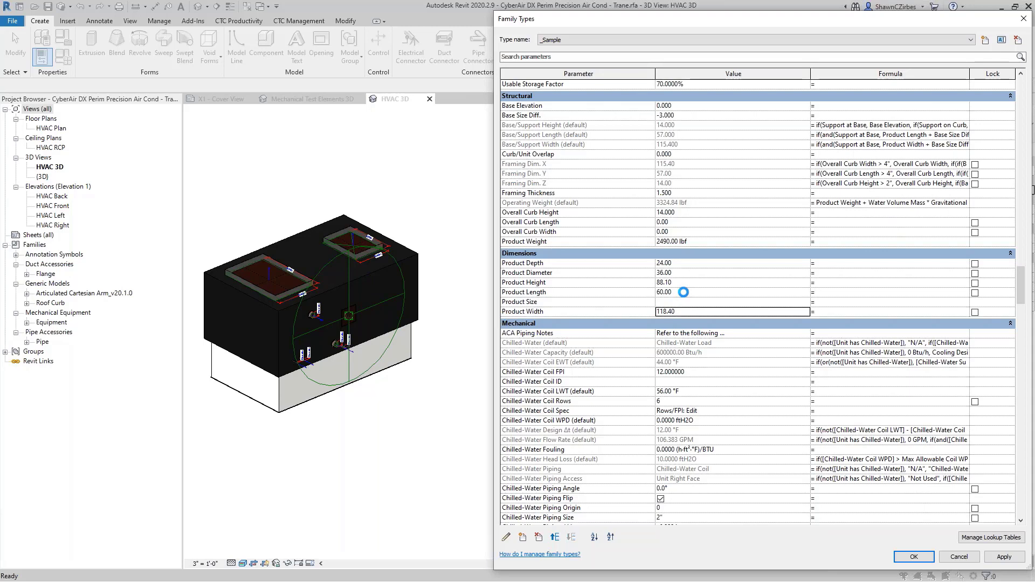
{"action": "left_click", "coordinate": [683, 292]}
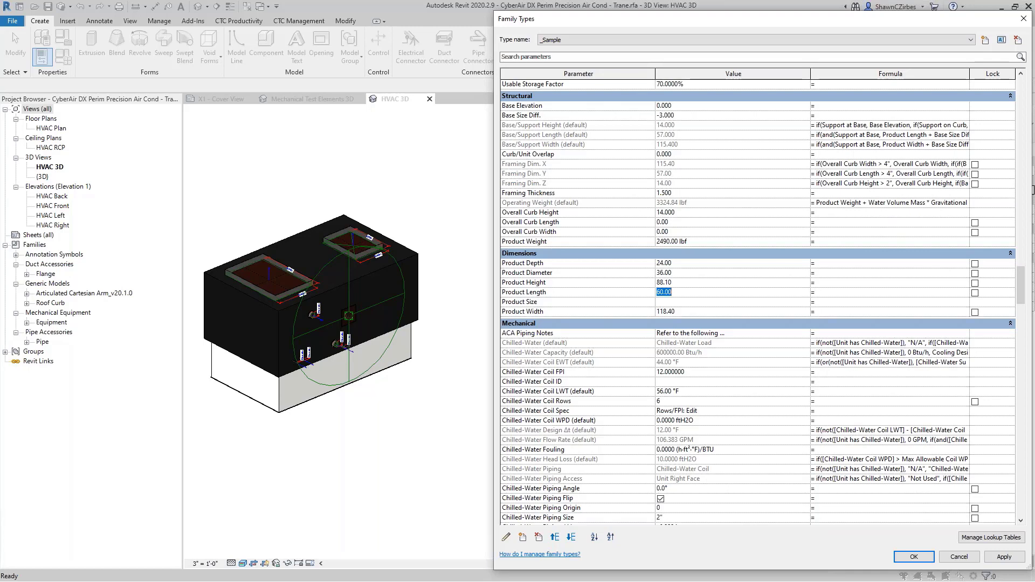
{"action": "type", "text": "40.3"}
{"action": "key", "text": "Return"}
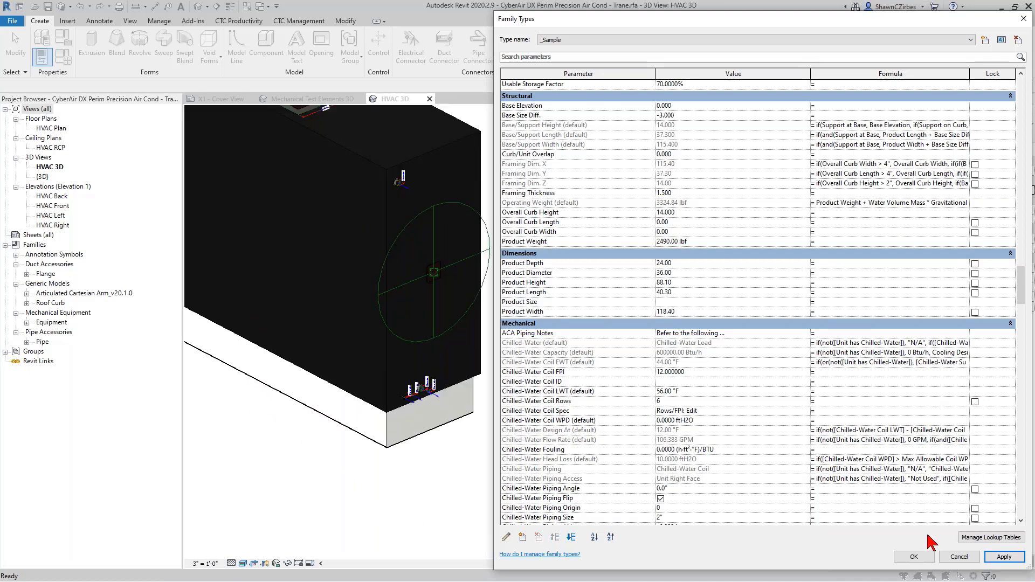
{"action": "left_click", "coordinate": [919, 558]}
{"action": "scroll", "coordinate": [564, 431], "scroll_direction": "down", "scroll_amount": 2}
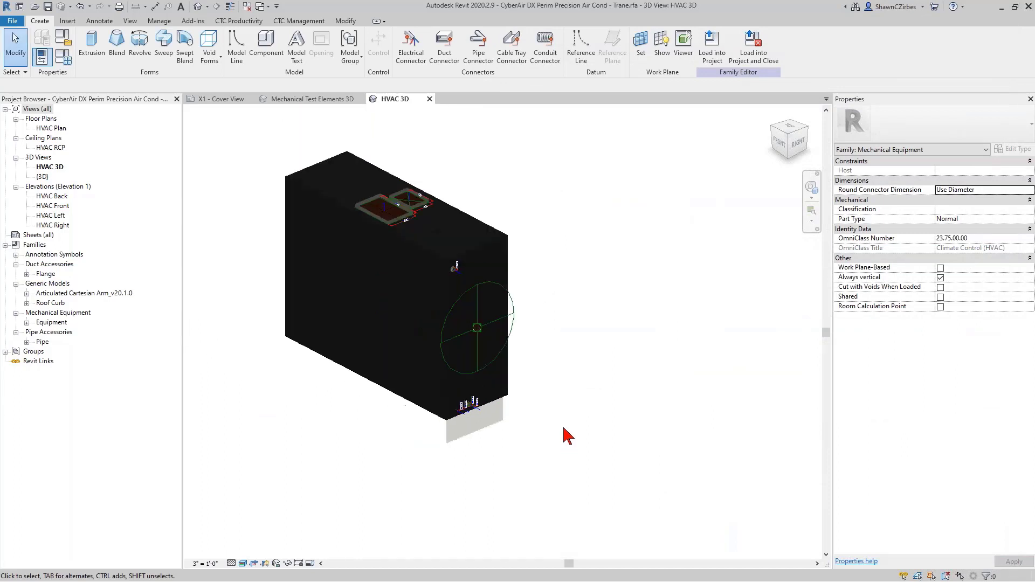
{"action": "scroll", "coordinate": [647, 480], "scroll_direction": "up", "scroll_amount": 3}
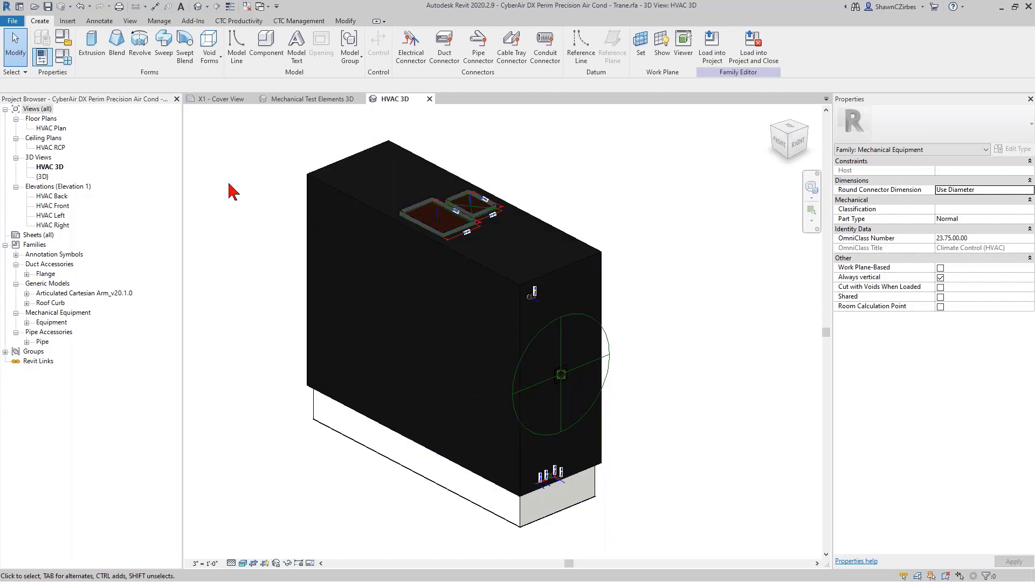
- Reopen Family Types and collapse the Construction, Graphics, Text, Materials and Finishes, and Division Geometry parameter groups
{"action": "left_click", "coordinate": [63, 64]}
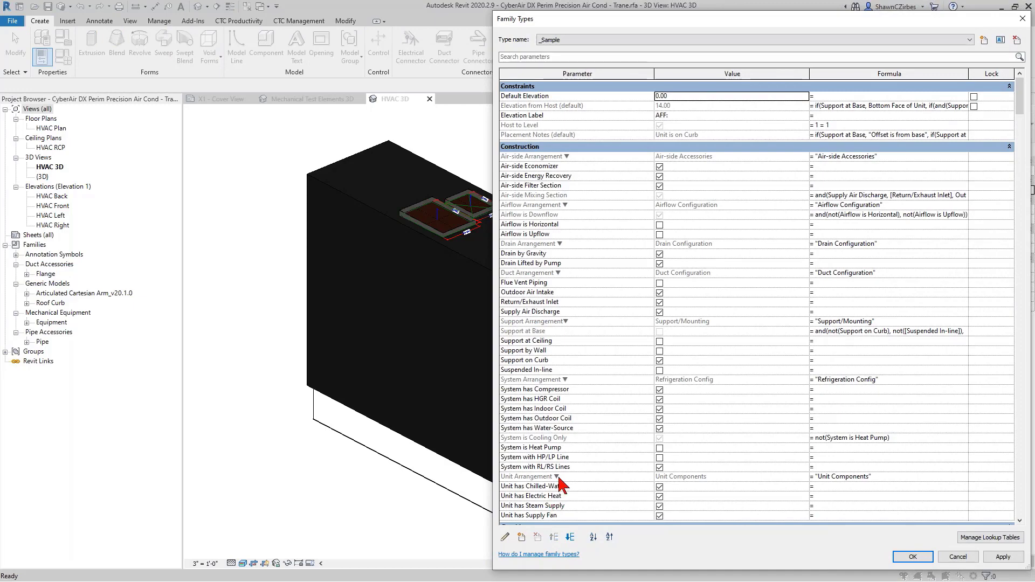
{"action": "scroll", "coordinate": [558, 485], "scroll_direction": "down", "scroll_amount": 15}
{"action": "scroll", "coordinate": [555, 442], "scroll_direction": "up", "scroll_amount": 15}
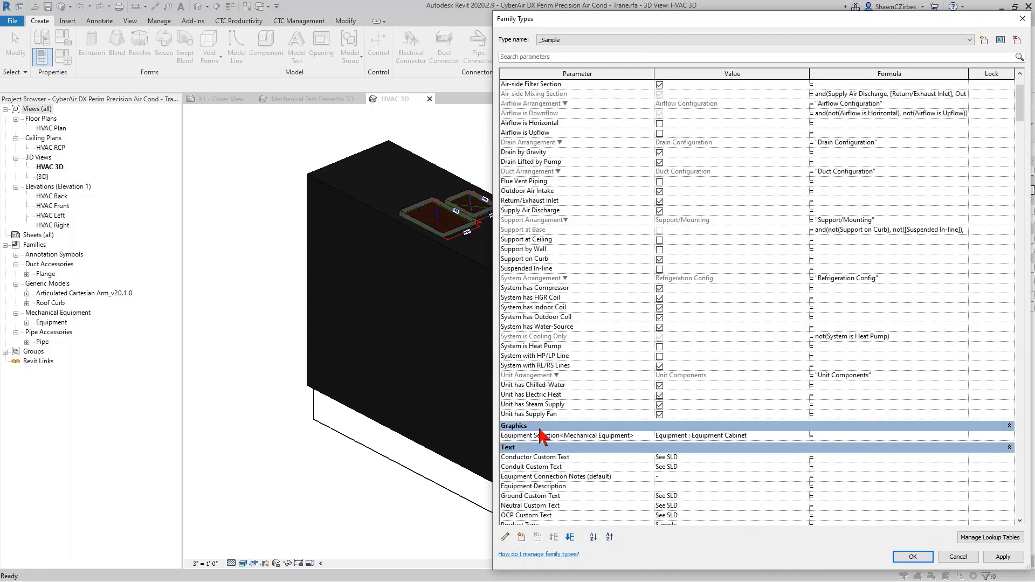
{"action": "left_click", "coordinate": [550, 147]}
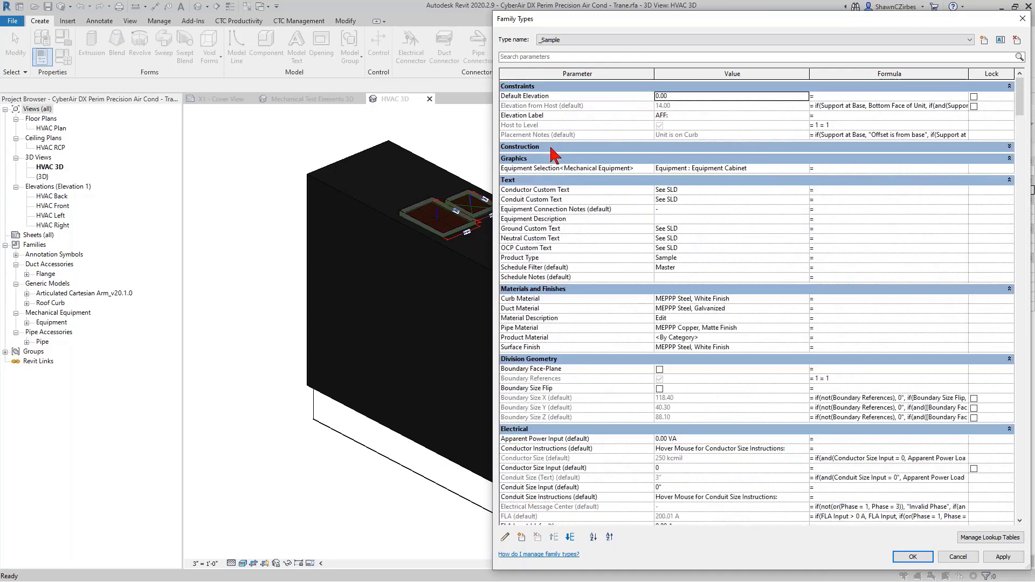
{"action": "left_click", "coordinate": [550, 158]}
{"action": "left_click", "coordinate": [550, 170]}
{"action": "left_click", "coordinate": [549, 182]}
{"action": "left_click", "coordinate": [550, 194]}
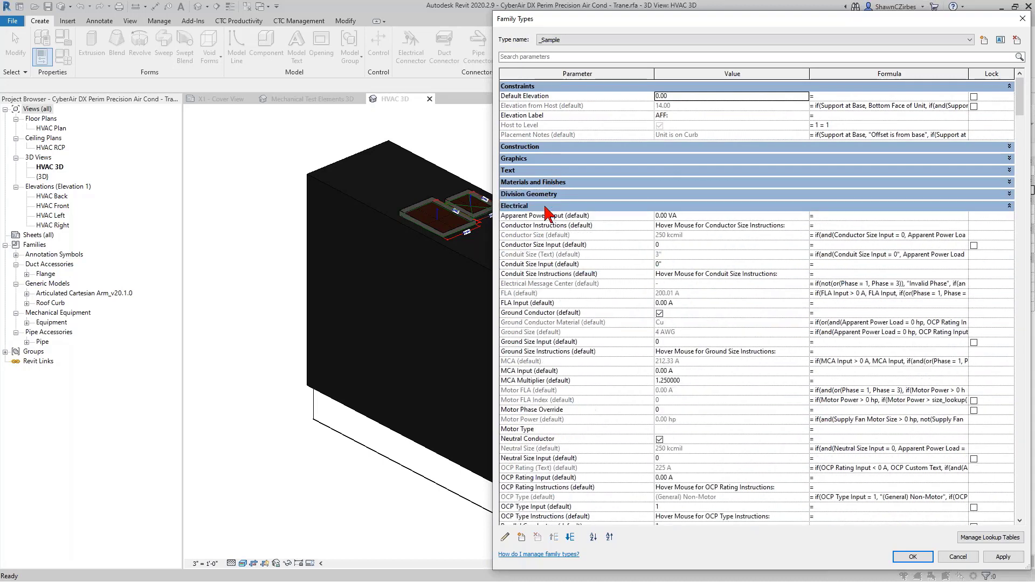
- Collapse the Electrical, Electrical Engineering, Electrical - Loads, Segments and Fittings, Plumbing, Structural and Dimensions groups
{"action": "left_click", "coordinate": [545, 205]}
{"action": "left_click", "coordinate": [541, 217]}
{"action": "left_click", "coordinate": [539, 230]}
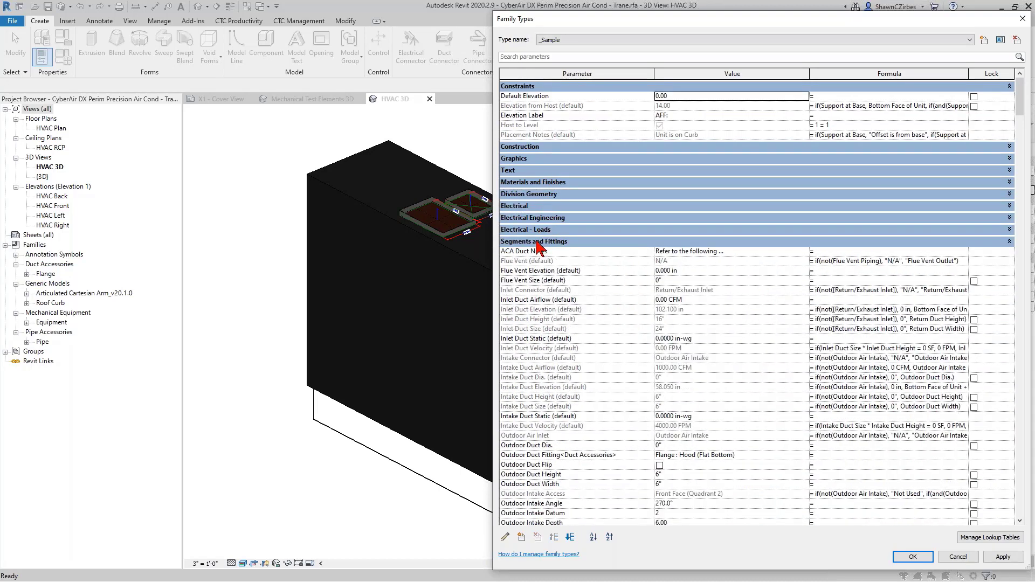
{"action": "left_click", "coordinate": [538, 241]}
{"action": "left_click", "coordinate": [538, 253]}
{"action": "left_click", "coordinate": [538, 264]}
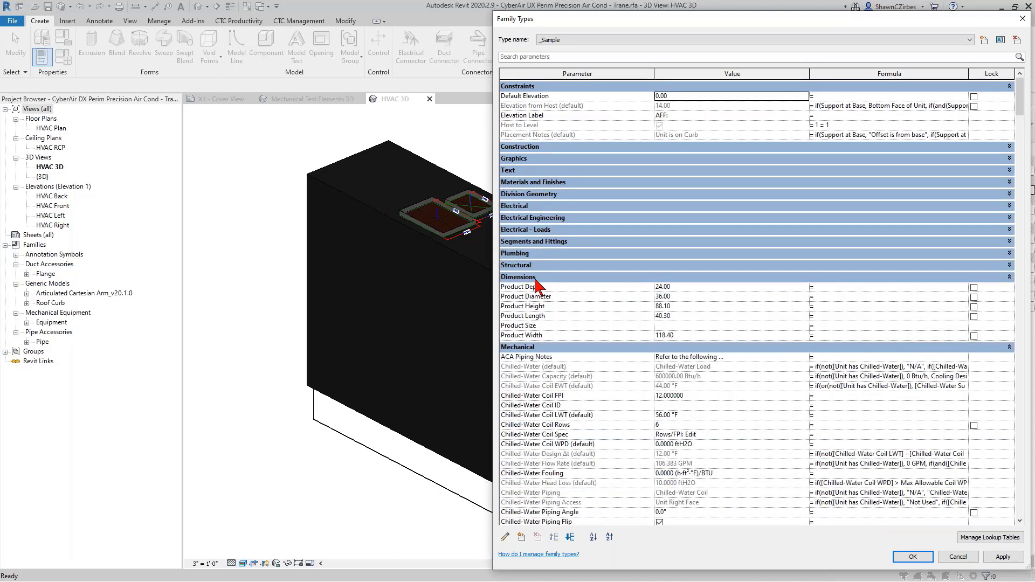
{"action": "left_click", "coordinate": [536, 278]}
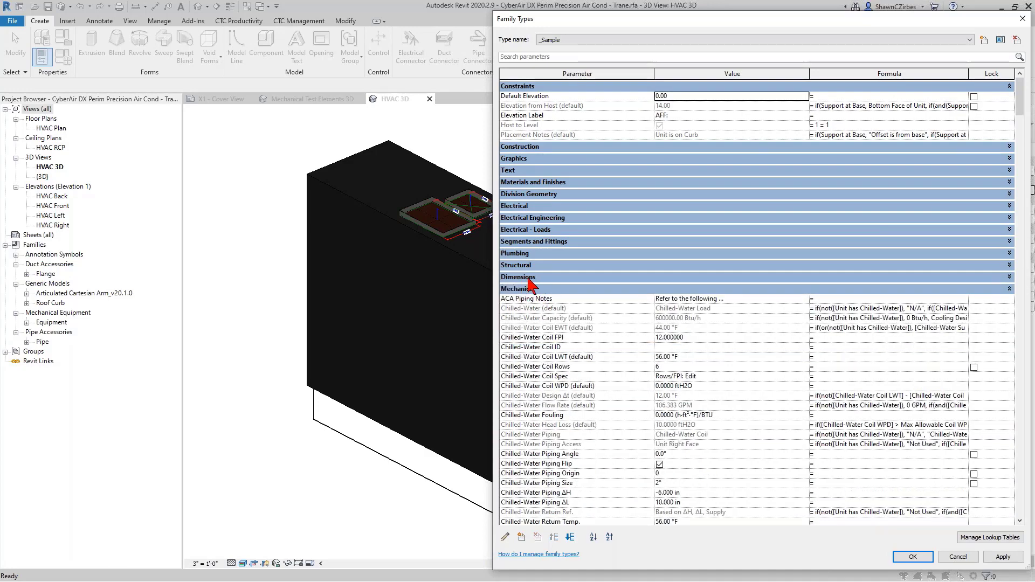
- Review the parameters in the Mechanical group, and collapse the Mechanical, Mechanical - Flow and Mechanical - Loads groups
{"action": "scroll", "coordinate": [532, 283], "scroll_direction": "down", "scroll_amount": 4}
{"action": "scroll", "coordinate": [546, 213], "scroll_direction": "down", "scroll_amount": 14}
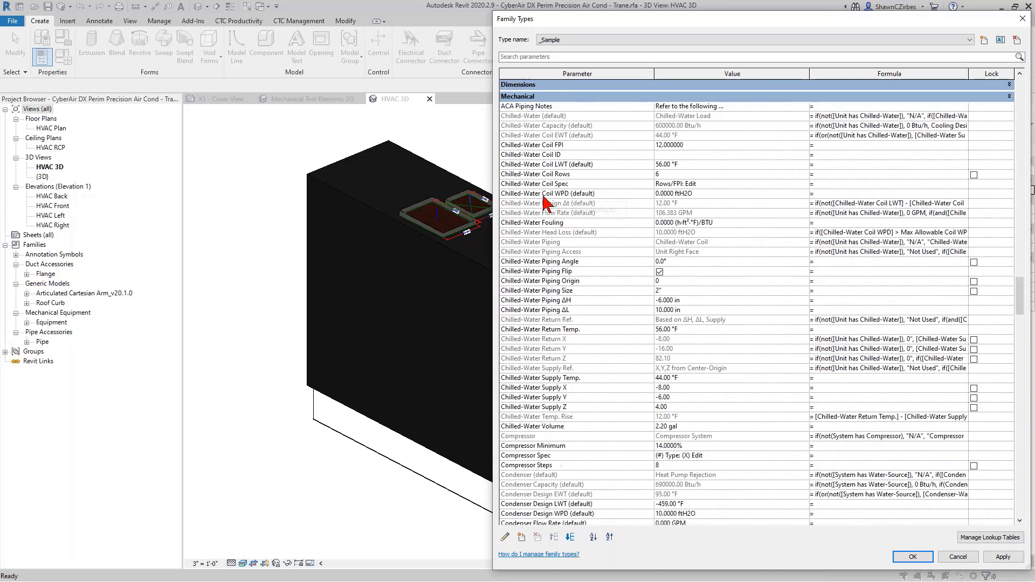
{"action": "scroll", "coordinate": [545, 202], "scroll_direction": "down", "scroll_amount": 20}
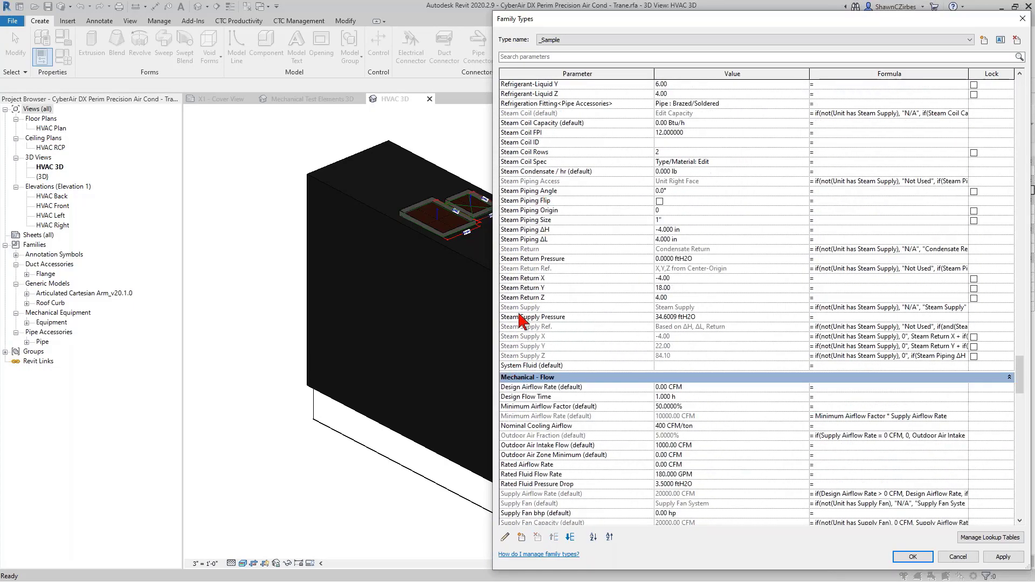
{"action": "scroll", "coordinate": [541, 275], "scroll_direction": "up", "scroll_amount": 15}
{"action": "scroll", "coordinate": [539, 259], "scroll_direction": "up", "scroll_amount": 15}
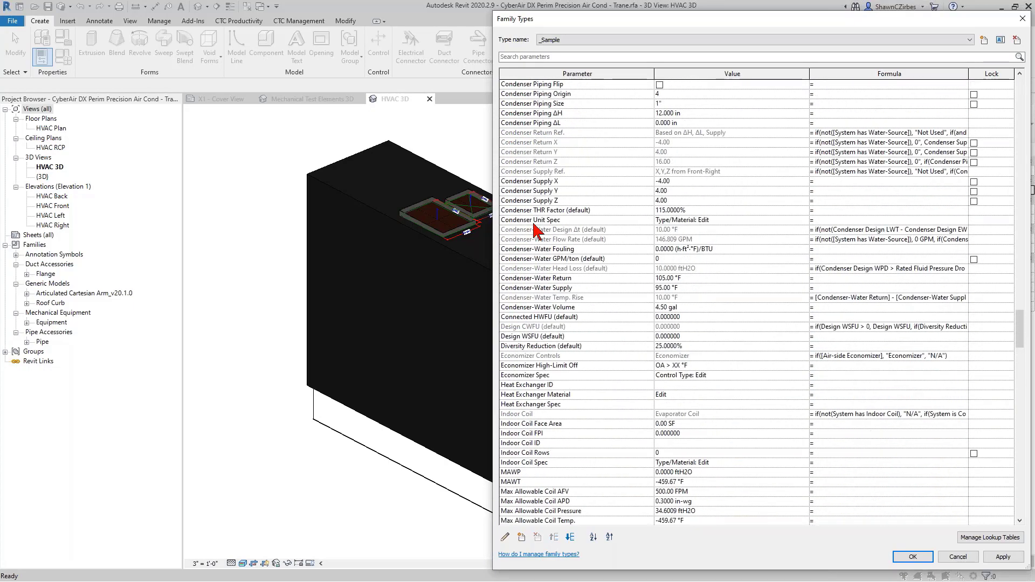
{"action": "left_click", "coordinate": [531, 123]}
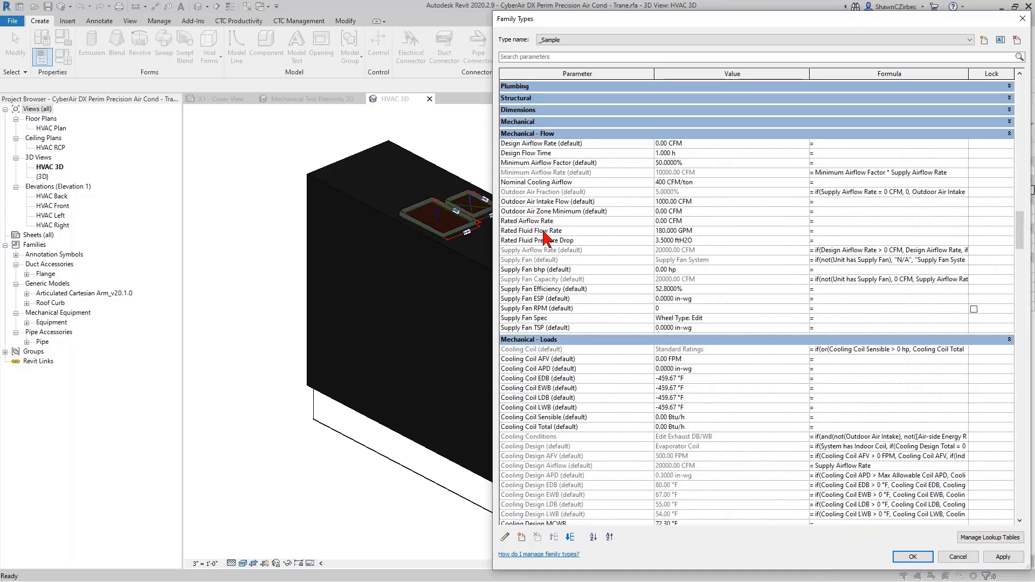
{"action": "scroll", "coordinate": [546, 332], "scroll_direction": "down", "scroll_amount": 2}
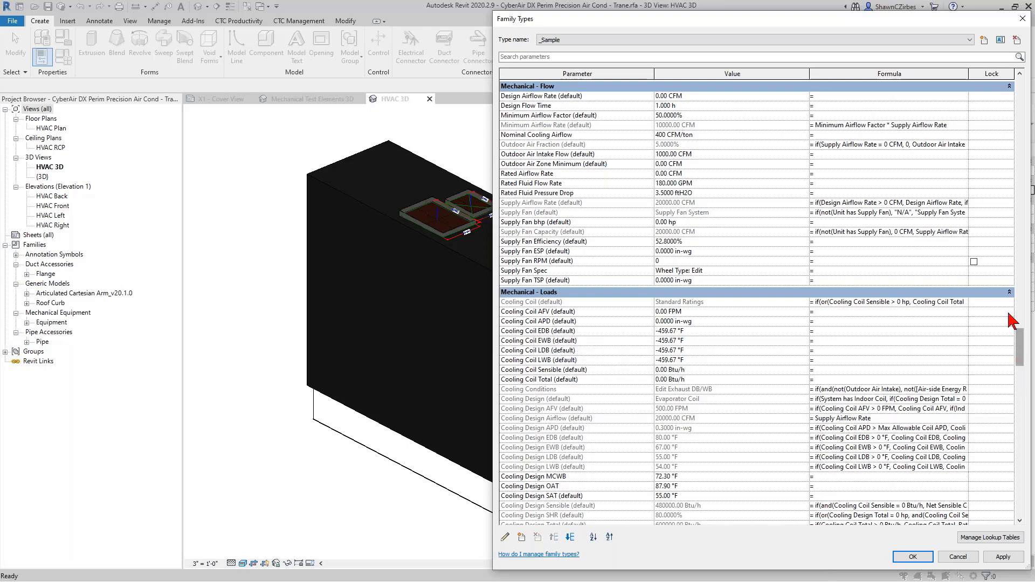
{"action": "left_click", "coordinate": [891, 87]}
{"action": "left_click", "coordinate": [665, 100]}
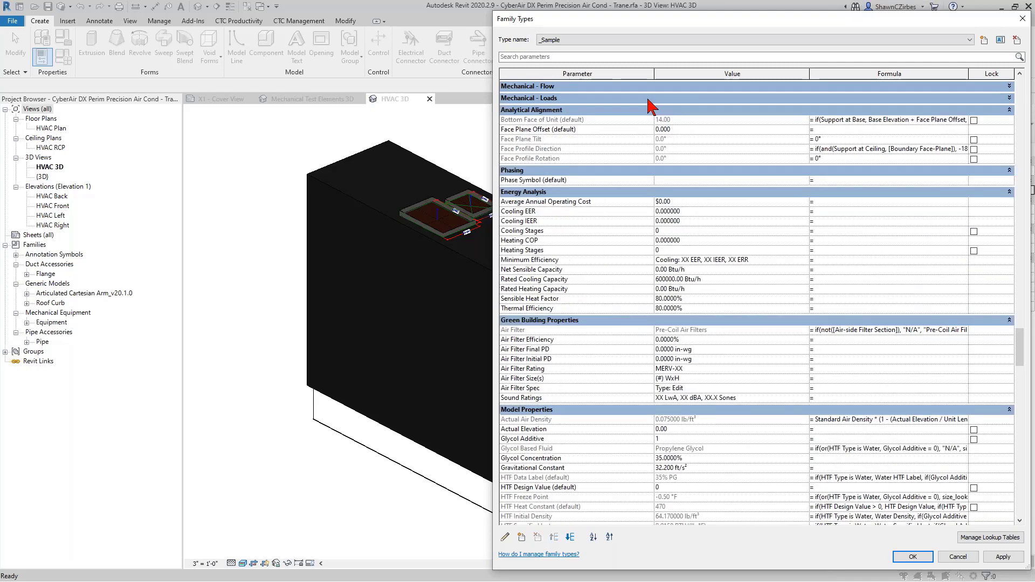
- Expand the Mechanical group again to examine its coil, condenser, refrigerant and steam parameters, and collapse it
{"action": "scroll", "coordinate": [571, 421], "scroll_direction": "up", "scroll_amount": 6}
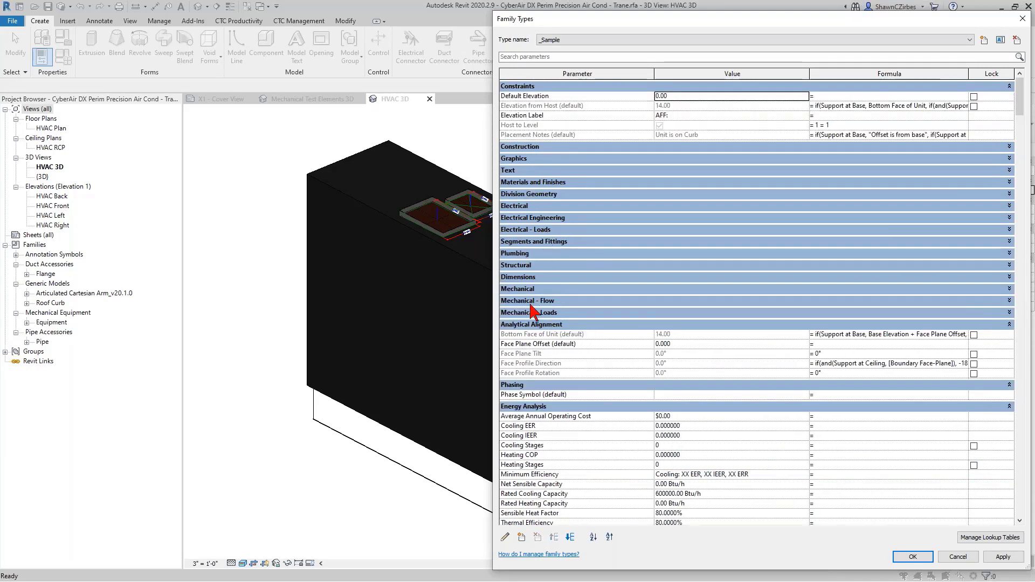
{"action": "left_click", "coordinate": [534, 289]}
{"action": "scroll", "coordinate": [536, 307], "scroll_direction": "down", "scroll_amount": 15}
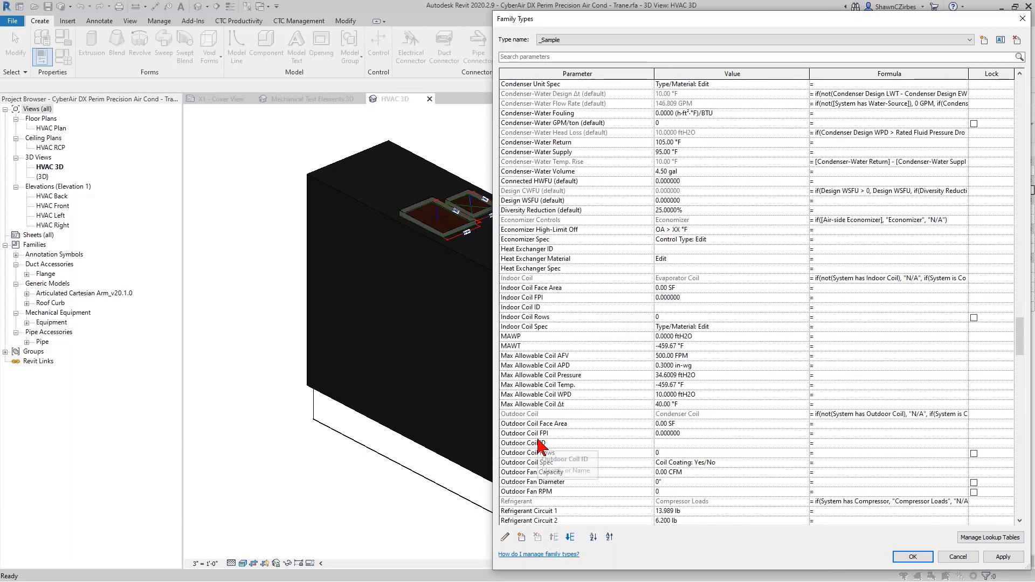
{"action": "scroll", "coordinate": [539, 442], "scroll_direction": "down", "scroll_amount": 18}
{"action": "scroll", "coordinate": [539, 440], "scroll_direction": "up", "scroll_amount": 18}
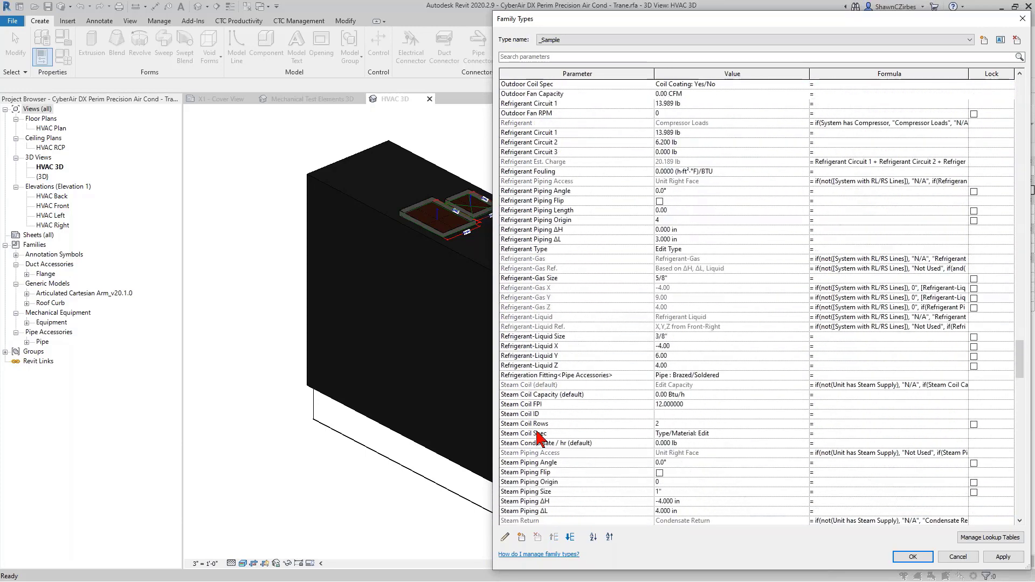
{"action": "scroll", "coordinate": [539, 439], "scroll_direction": "up", "scroll_amount": 15}
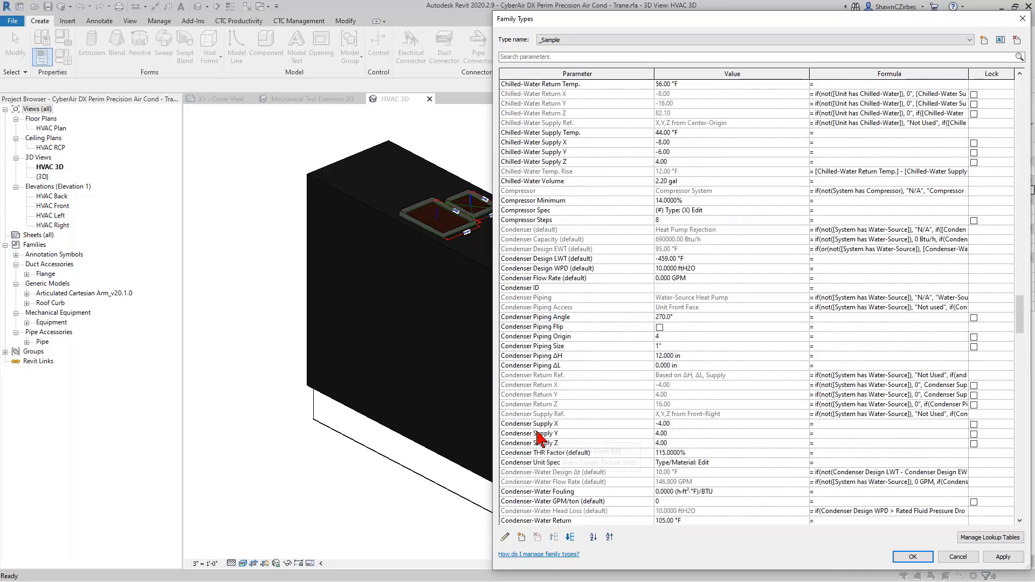
{"action": "left_click", "coordinate": [529, 122]}
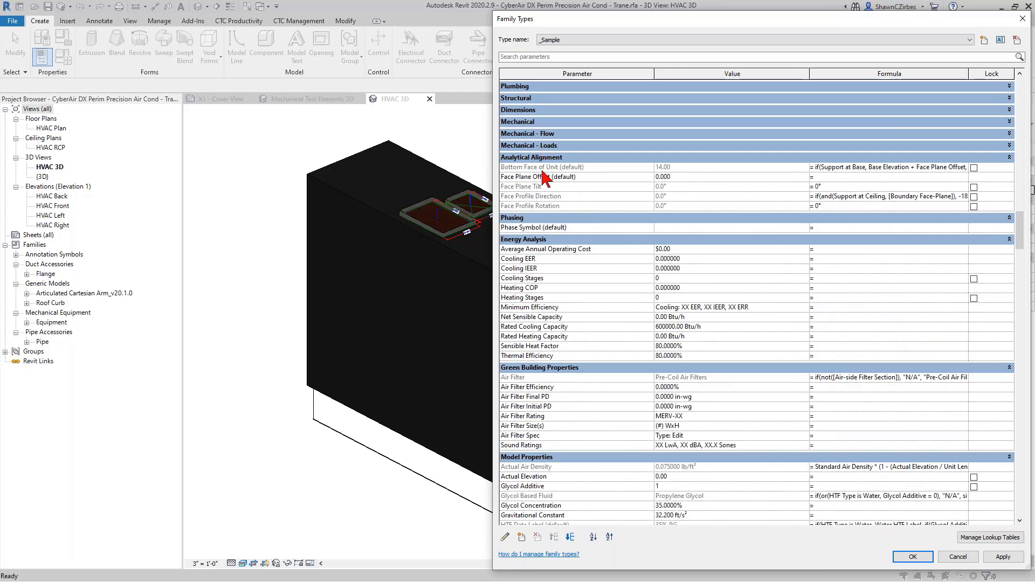
- Collapse the parameter groups from Model Properties through Visibility, plus Green Building Properties, Energy Analysis and Phasing
{"action": "scroll", "coordinate": [534, 334], "scroll_direction": "down", "scroll_amount": 2}
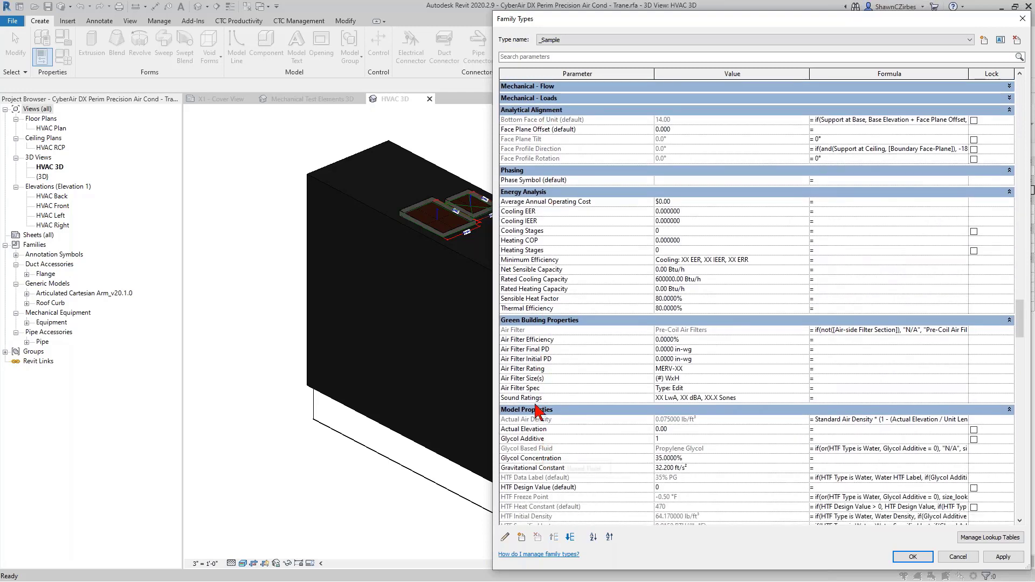
{"action": "left_click", "coordinate": [537, 410]}
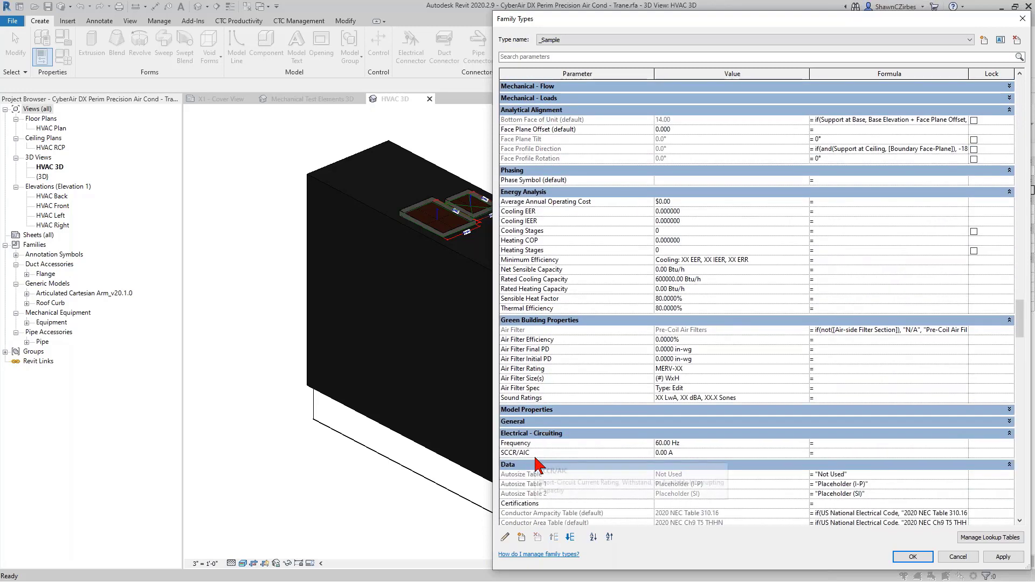
{"action": "left_click", "coordinate": [535, 465]}
{"action": "left_click", "coordinate": [533, 477]}
{"action": "left_click", "coordinate": [535, 434]}
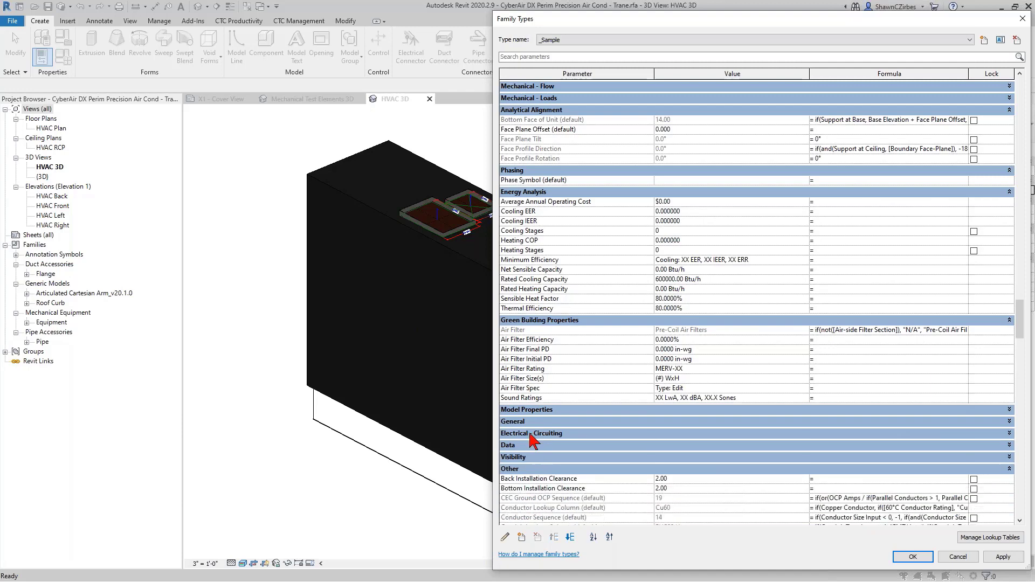
{"action": "left_click", "coordinate": [528, 321]}
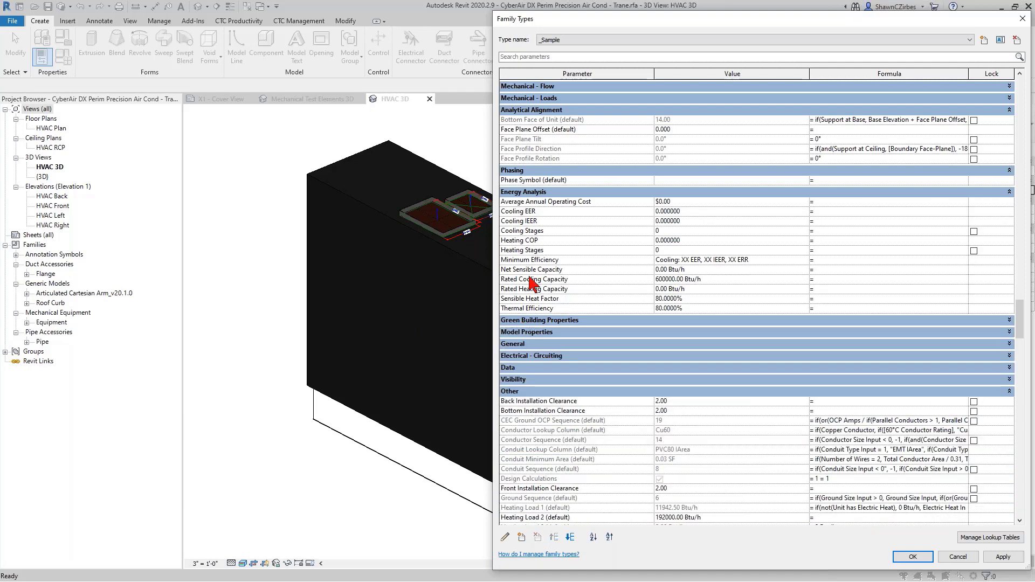
{"action": "left_click", "coordinate": [526, 192]}
{"action": "left_click", "coordinate": [526, 170]}
{"action": "scroll", "coordinate": [531, 123], "scroll_direction": "up", "scroll_amount": 6}
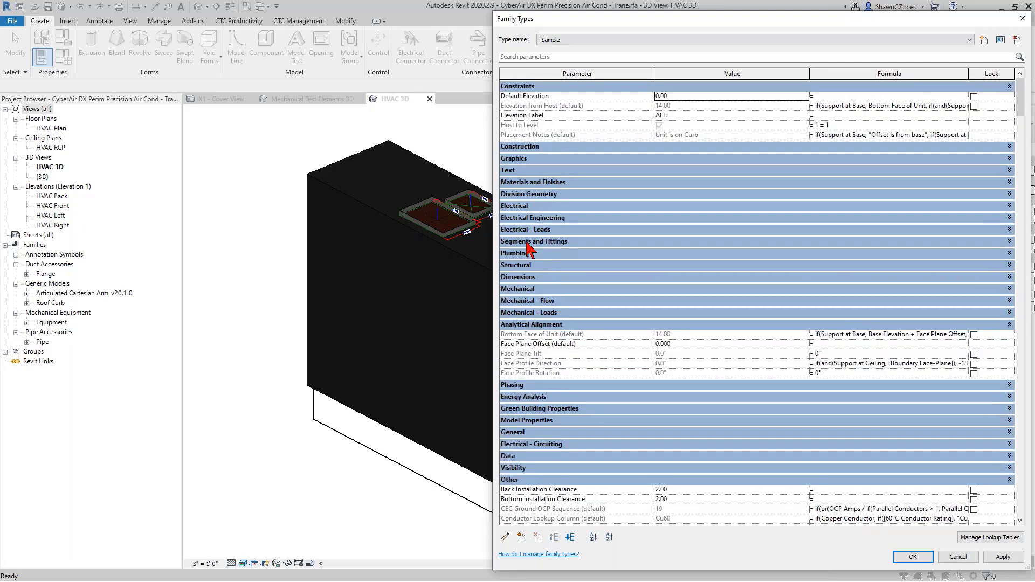
- Expand the Mechanical - Flow, Mechanical - Loads and Mechanical groups and examine their airflow, coil, refrigerant and heating parameters
{"action": "left_click", "coordinate": [529, 301]}
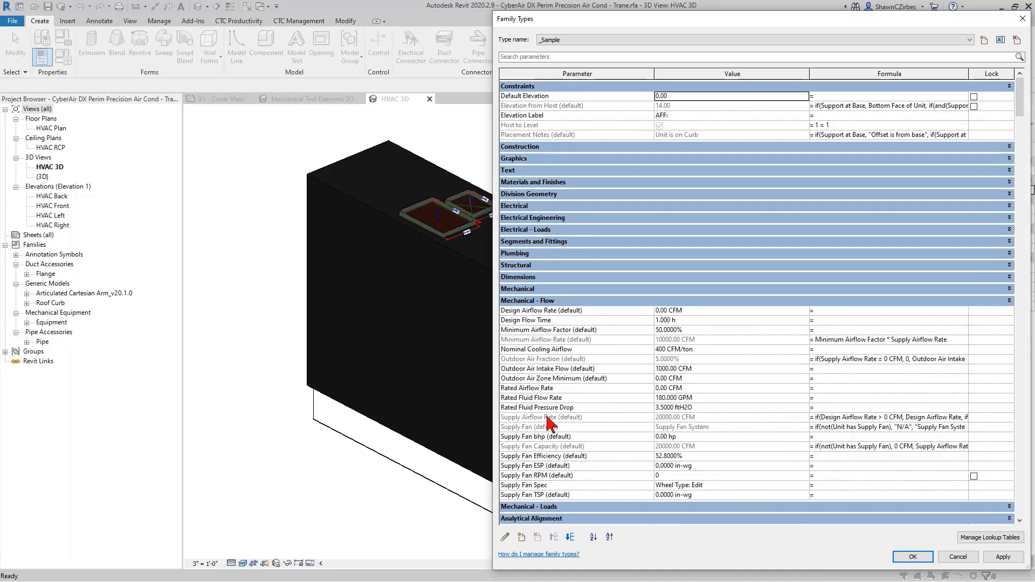
{"action": "left_click", "coordinate": [542, 507]}
{"action": "scroll", "coordinate": [542, 486], "scroll_direction": "down", "scroll_amount": 15}
{"action": "scroll", "coordinate": [545, 367], "scroll_direction": "up", "scroll_amount": 15}
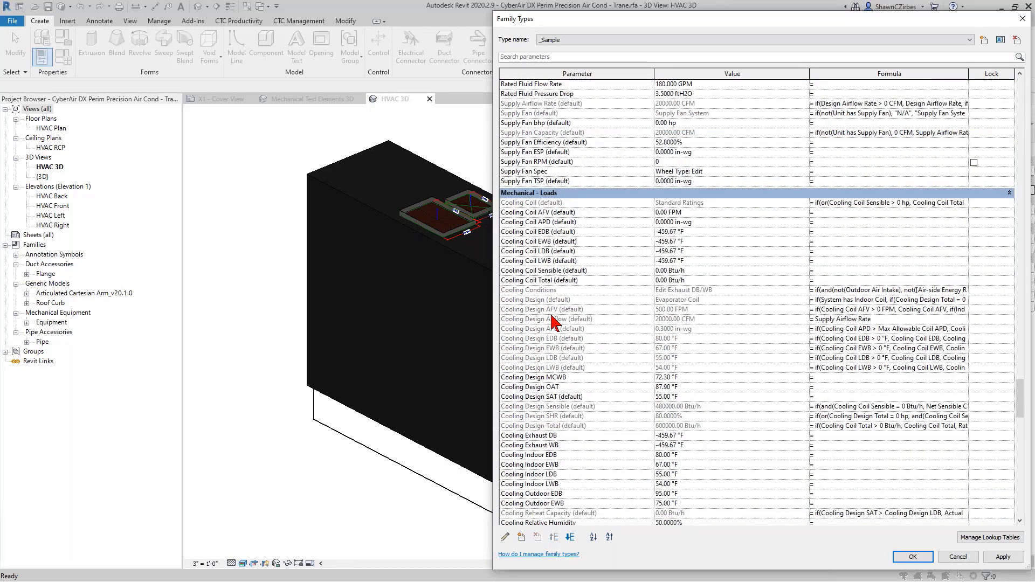
{"action": "left_click", "coordinate": [533, 163]}
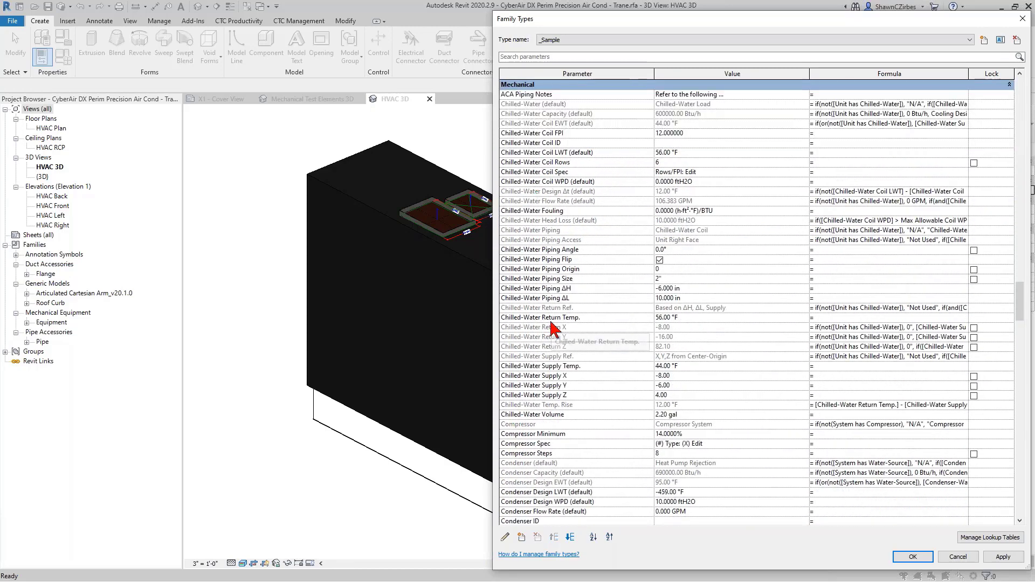
{"action": "scroll", "coordinate": [552, 322], "scroll_direction": "down", "scroll_amount": 20}
{"action": "scroll", "coordinate": [553, 318], "scroll_direction": "down", "scroll_amount": 20}
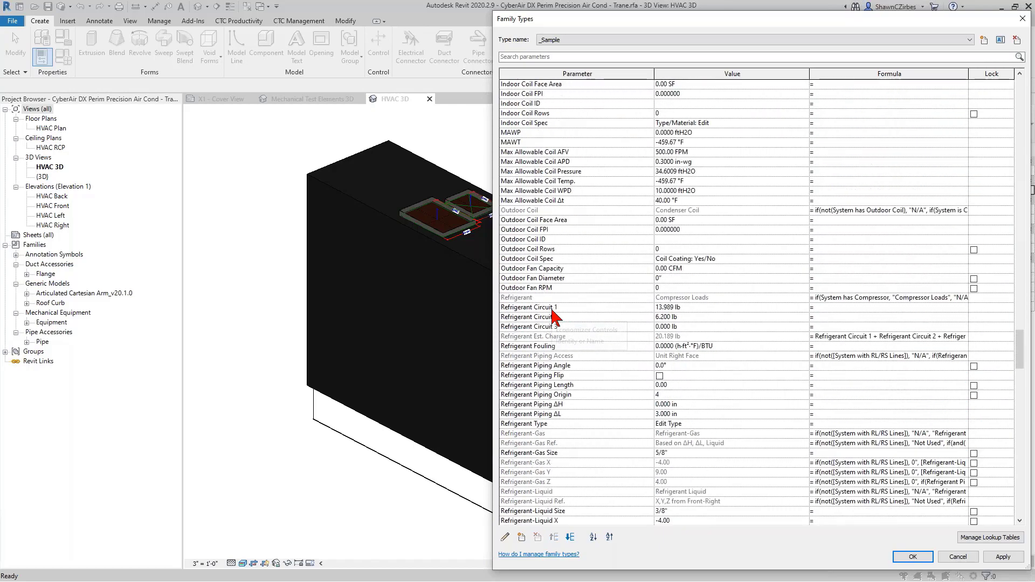
{"action": "scroll", "coordinate": [552, 318], "scroll_direction": "down", "scroll_amount": 20}
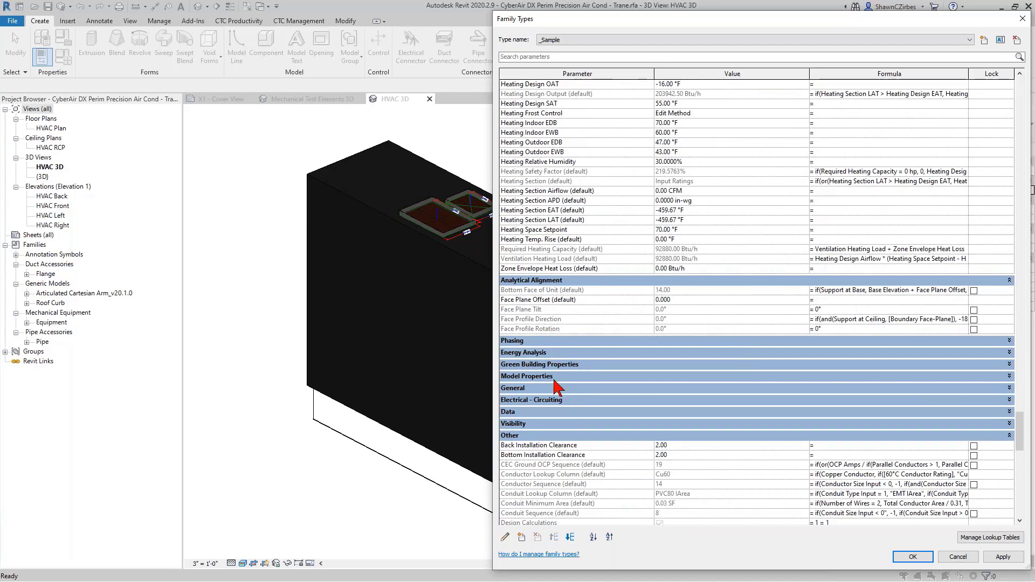
{"action": "scroll", "coordinate": [555, 405], "scroll_direction": "up", "scroll_amount": 20}
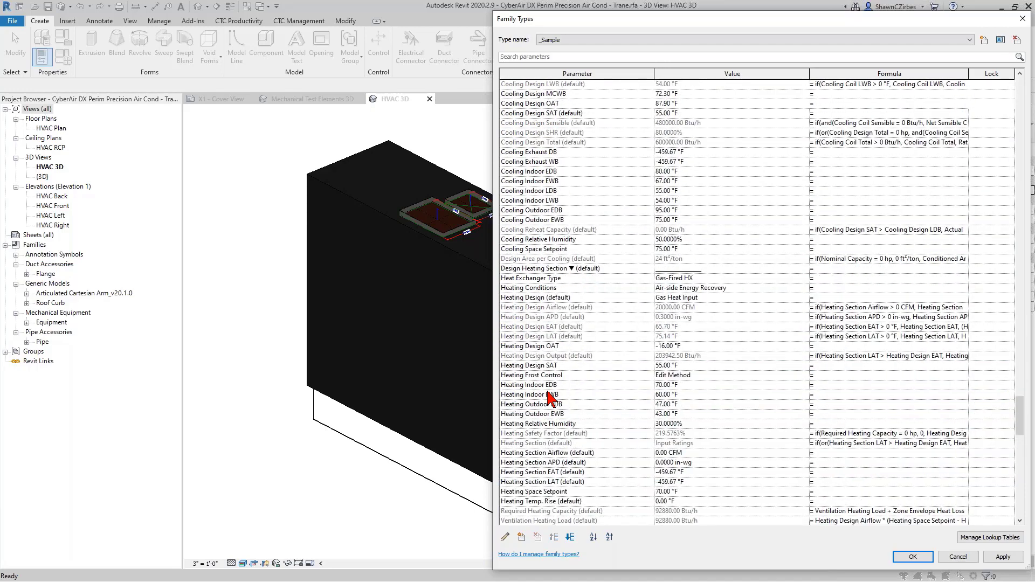
{"action": "scroll", "coordinate": [528, 258], "scroll_direction": "up", "scroll_amount": 20}
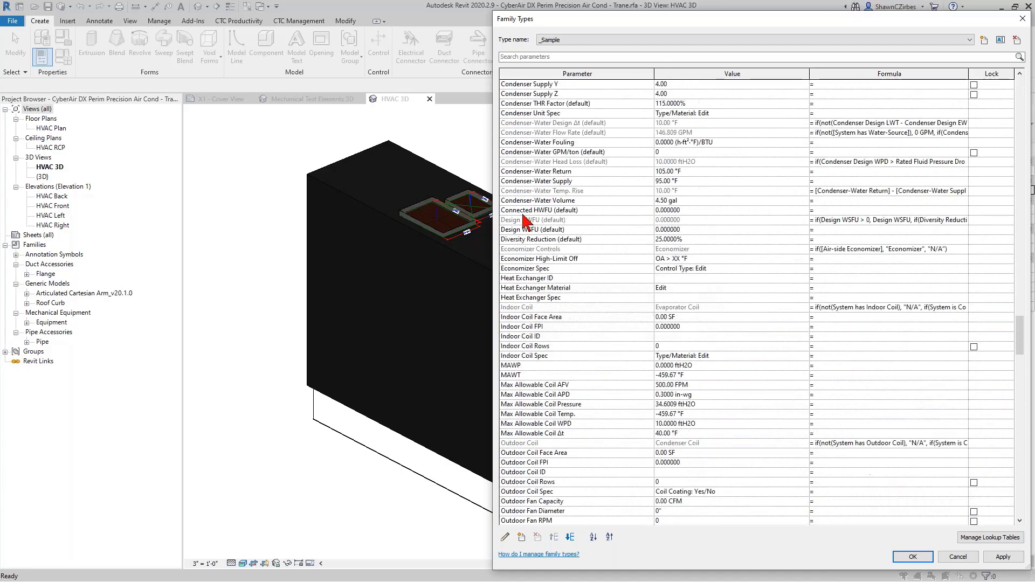
- Expand the Segments and Fittings group to show the return duct and supply outlet parameters
{"action": "scroll", "coordinate": [526, 205], "scroll_direction": "up", "scroll_amount": 15}
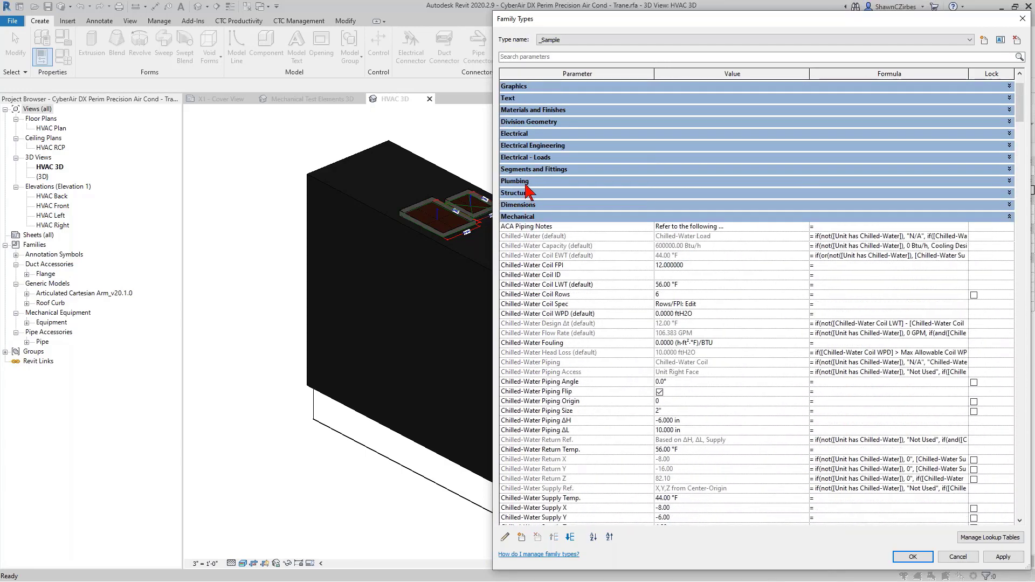
{"action": "left_click", "coordinate": [527, 169]}
{"action": "scroll", "coordinate": [539, 421], "scroll_direction": "down", "scroll_amount": 10}
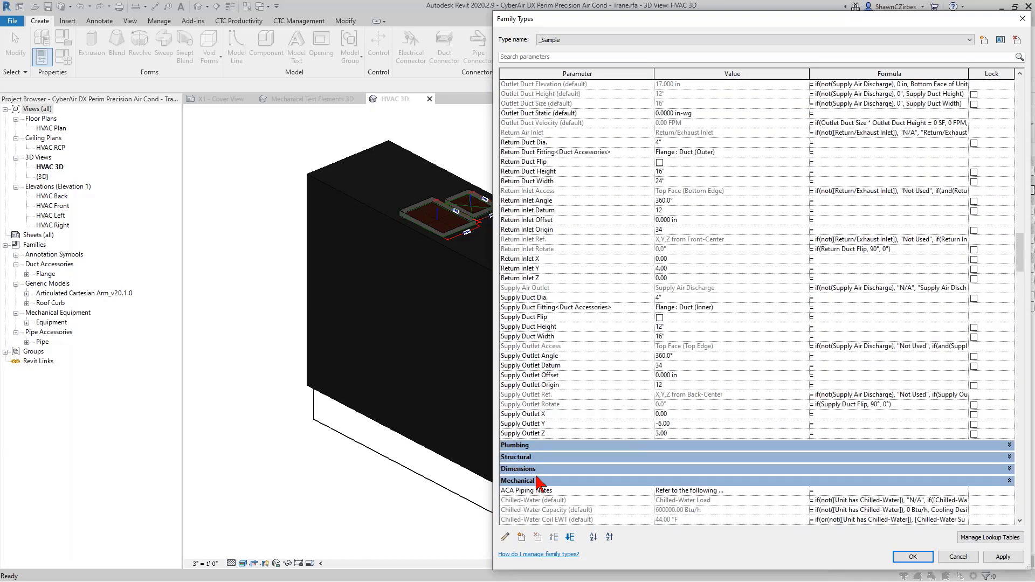
{"action": "scroll", "coordinate": [534, 318], "scroll_direction": "up", "scroll_amount": 1}
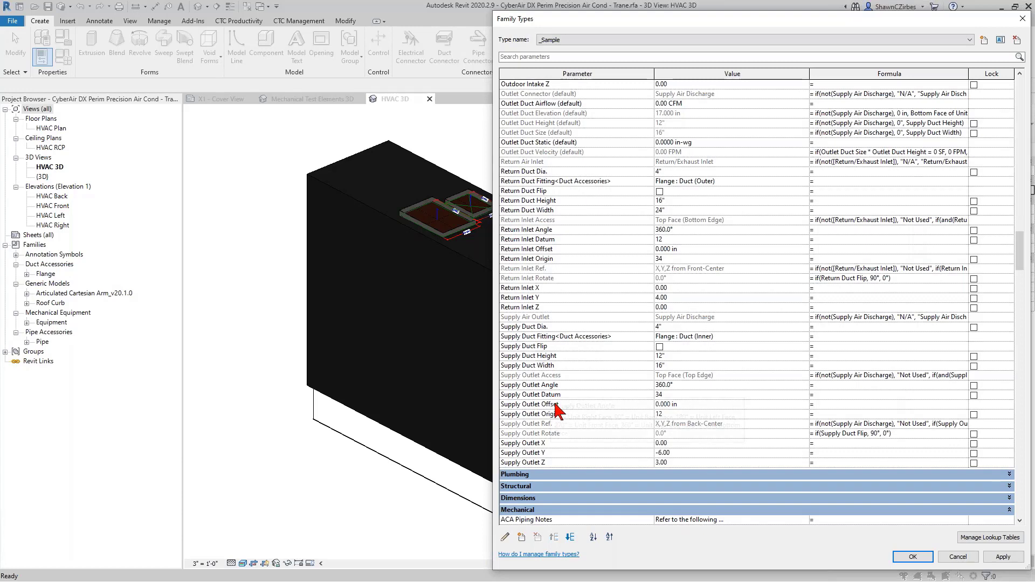
- Check the options for the Supply Outlet Angle, set it to 270° and apply the change to the unit
{"action": "mouse_move", "coordinate": [556, 422]}
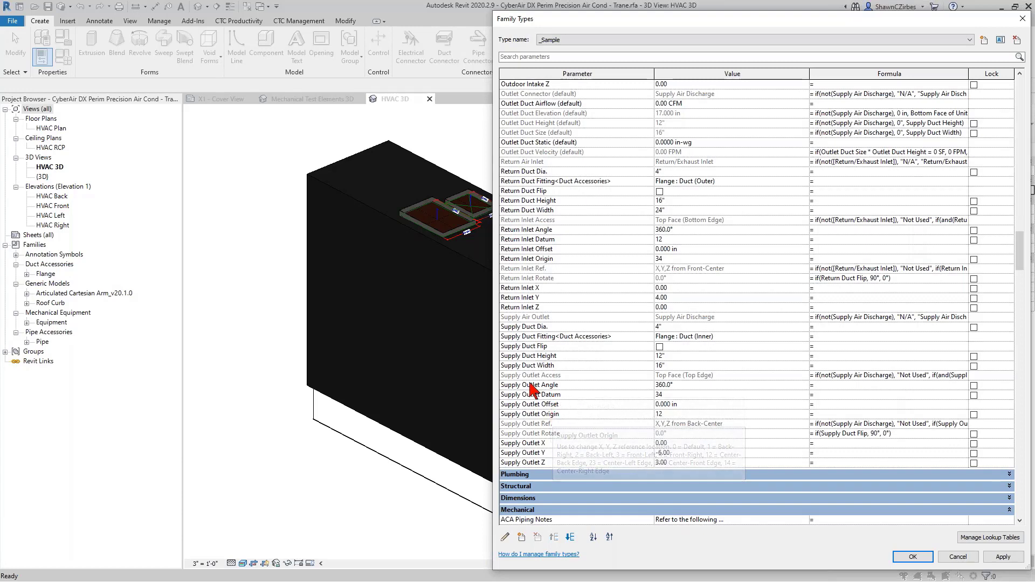
{"action": "mouse_move", "coordinate": [530, 389]}
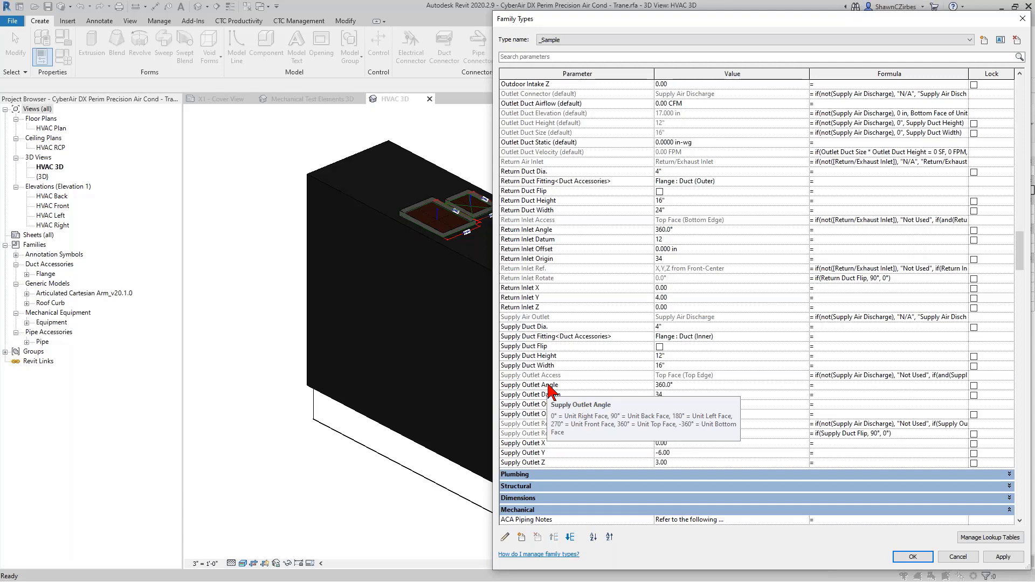
{"action": "left_click", "coordinate": [676, 384]}
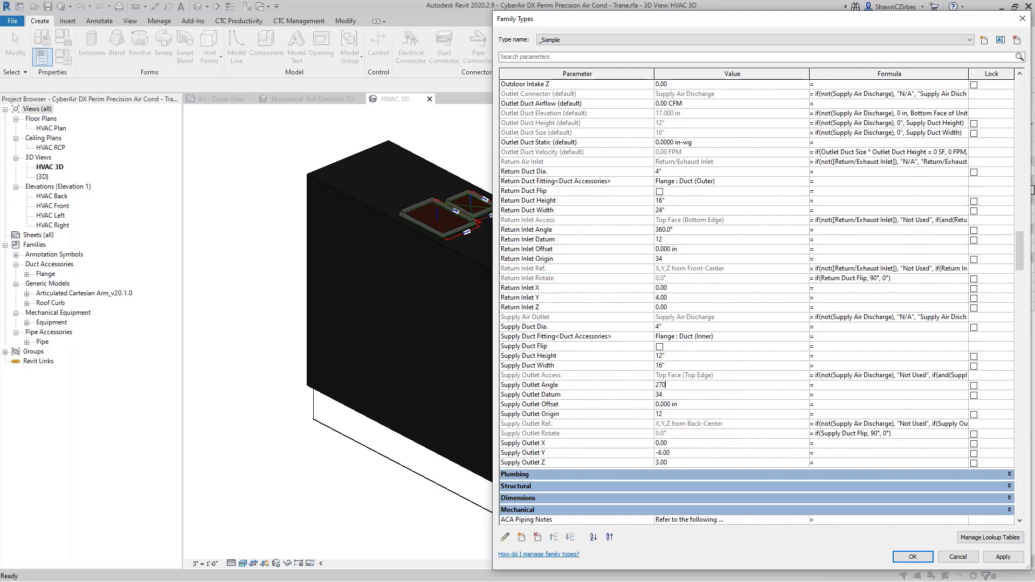
{"action": "type", "text": "270"}
{"action": "left_click", "coordinate": [1001, 558]}
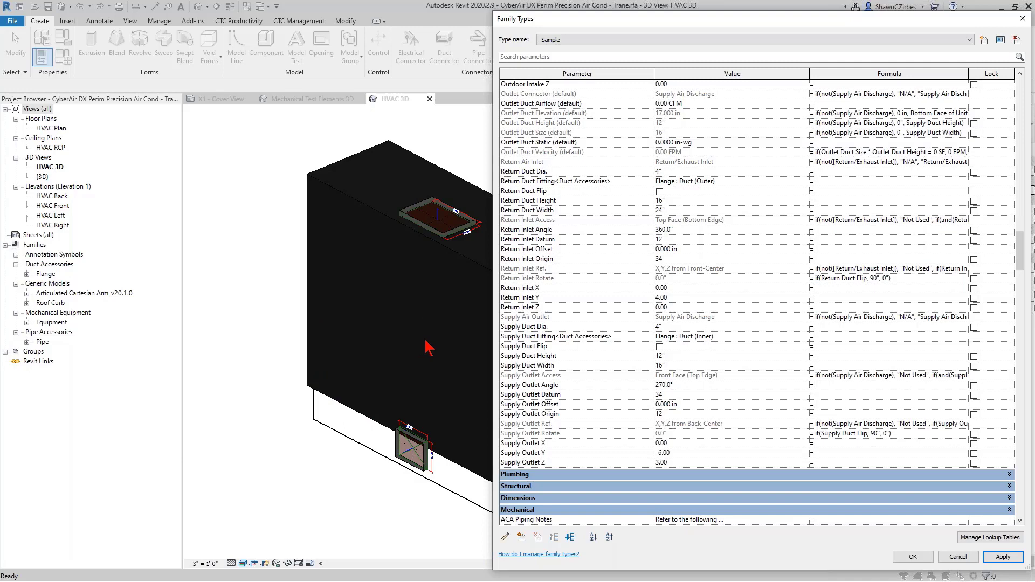
{"action": "left_click", "coordinate": [913, 557]}
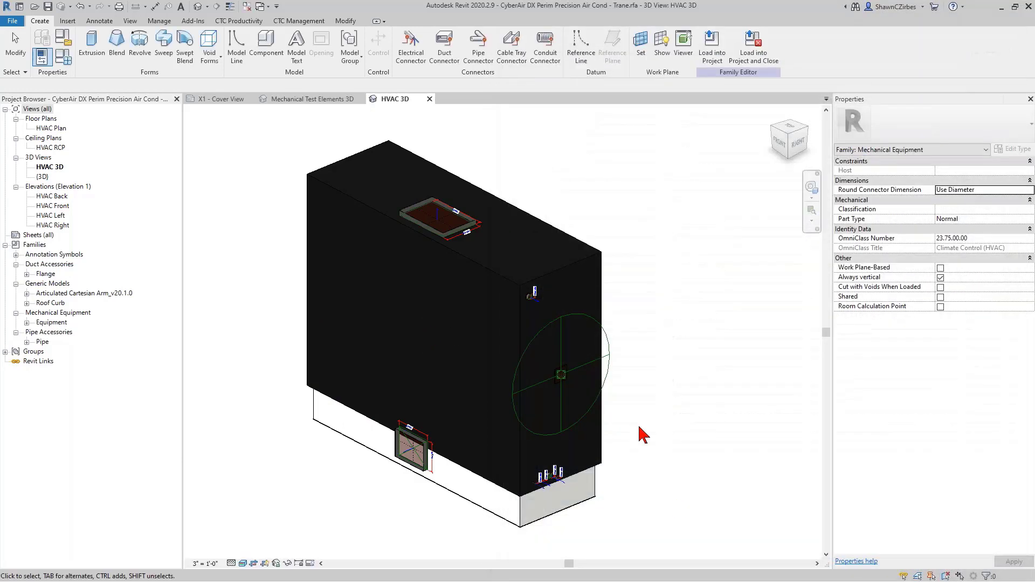
{"action": "middle_click_drag", "start_coordinate": [640, 432], "coordinate": [540, 438]}
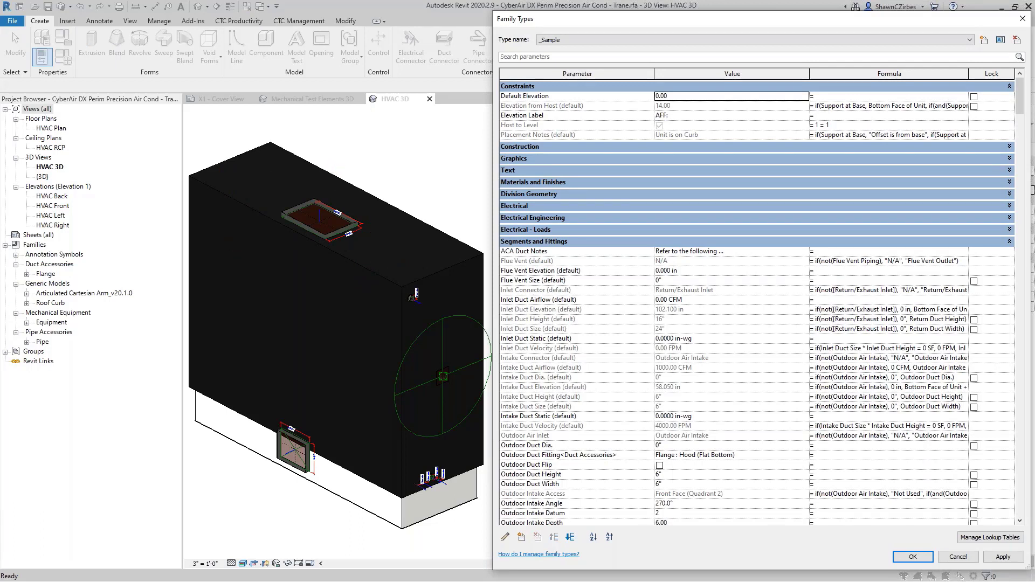
- Switch to the Trane PDF in the browser and examine the performance data tables for the CFD and CFU models
{"action": "key", "text": "alt+Tab"}
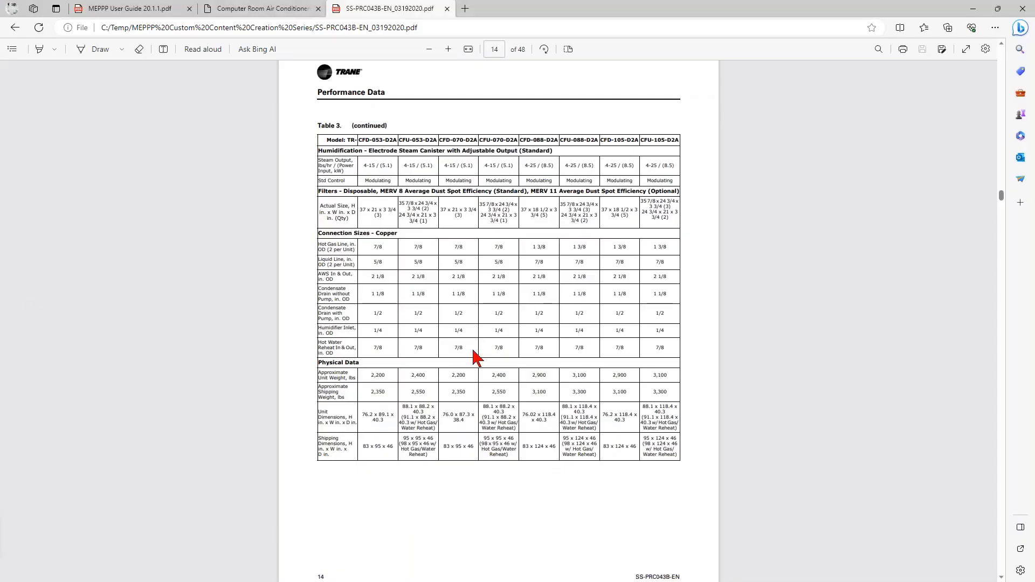
{"action": "scroll", "coordinate": [485, 324], "scroll_direction": "up", "scroll_amount": 7}
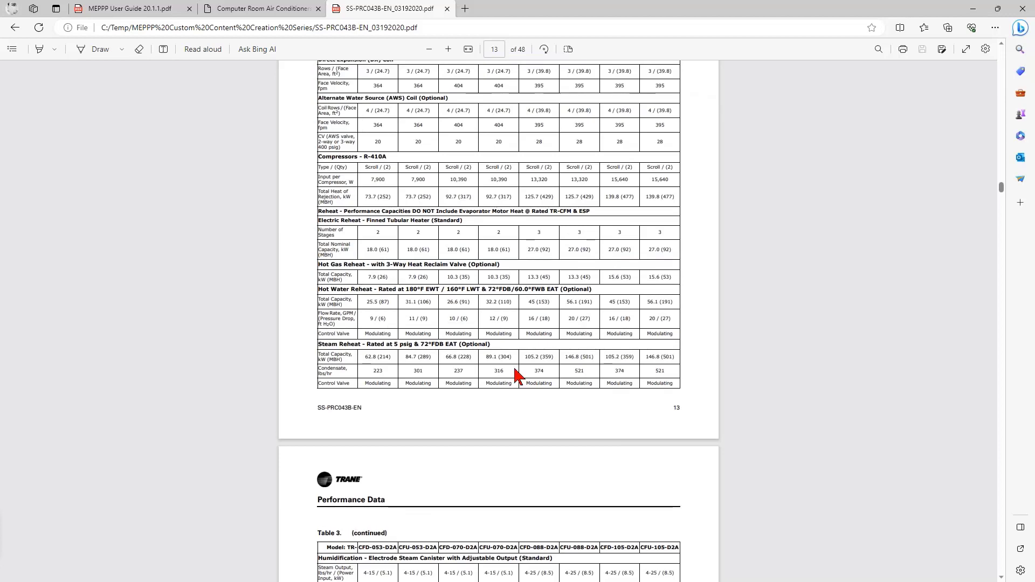
{"action": "scroll", "coordinate": [513, 377], "scroll_direction": "down", "scroll_amount": 3}
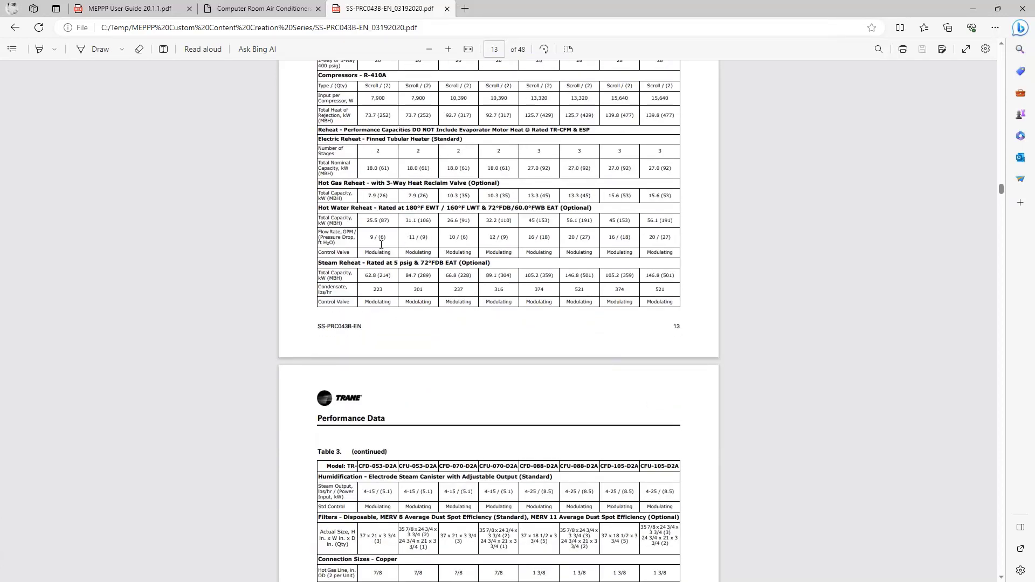
{"action": "scroll", "coordinate": [355, 266], "scroll_direction": "up", "scroll_amount": 5}
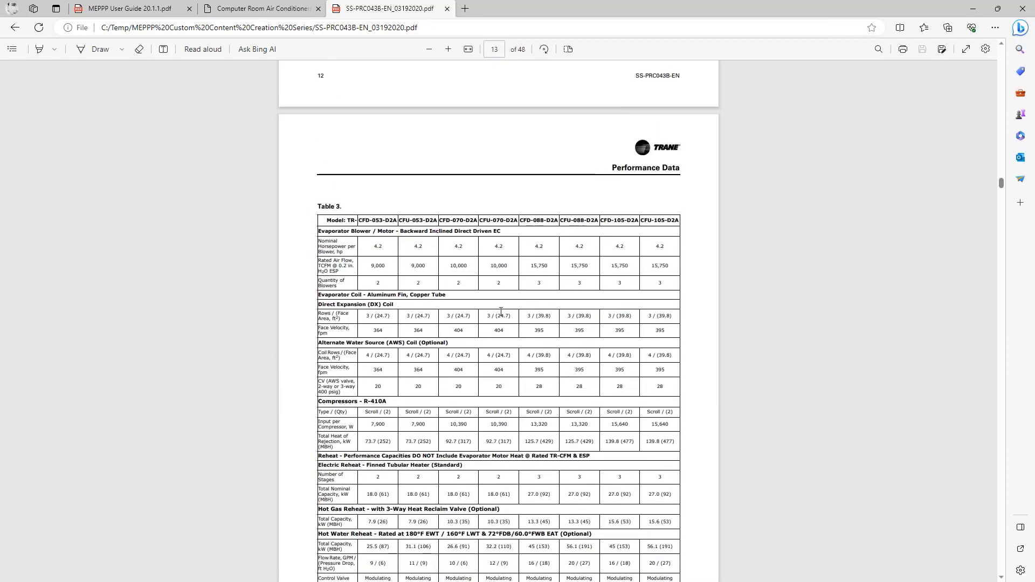
{"action": "scroll", "coordinate": [499, 309], "scroll_direction": "down", "scroll_amount": 8}
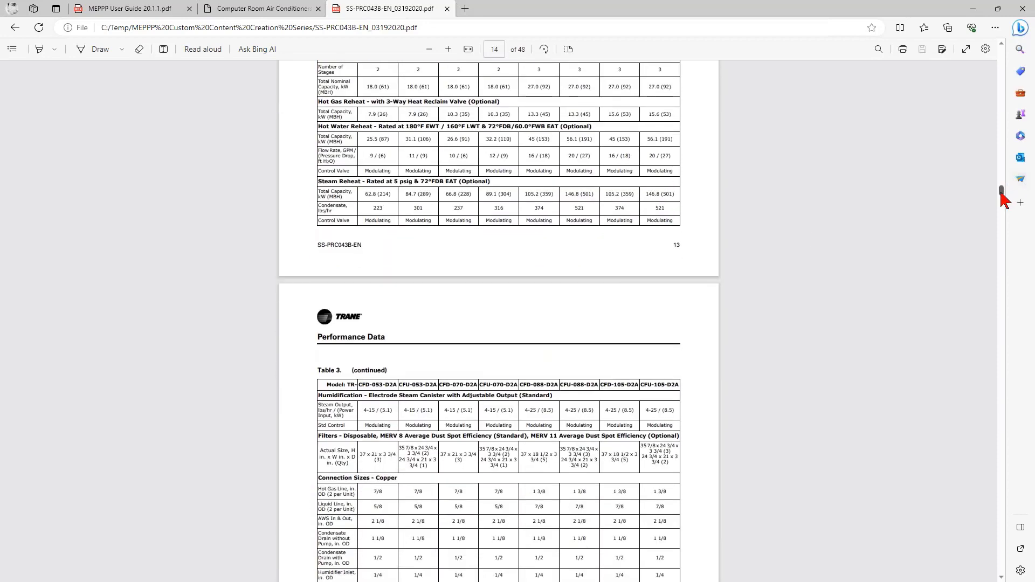
- Examine the up-flow unit dimension drawings and the plenum box data in the PDF, ending at the TR-CFU-088/105-D figure
{"action": "left_click_drag", "start_coordinate": [1001, 193], "coordinate": [1000, 399]}
{"action": "scroll", "coordinate": [527, 381], "scroll_direction": "down", "scroll_amount": 6}
{"action": "scroll", "coordinate": [501, 315], "scroll_direction": "up", "scroll_amount": 2}
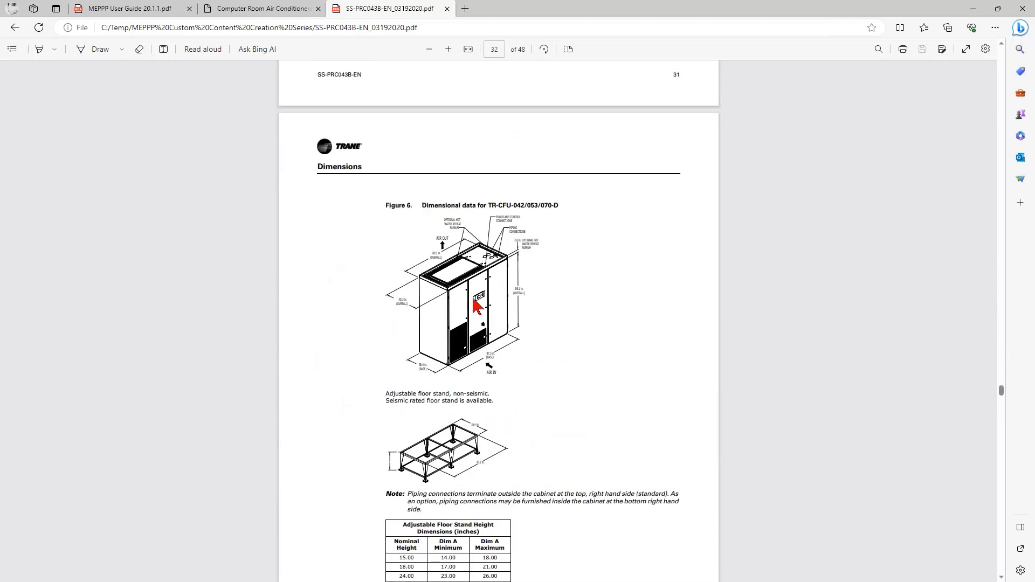
{"action": "scroll", "coordinate": [520, 347], "scroll_direction": "up", "scroll_amount": 8}
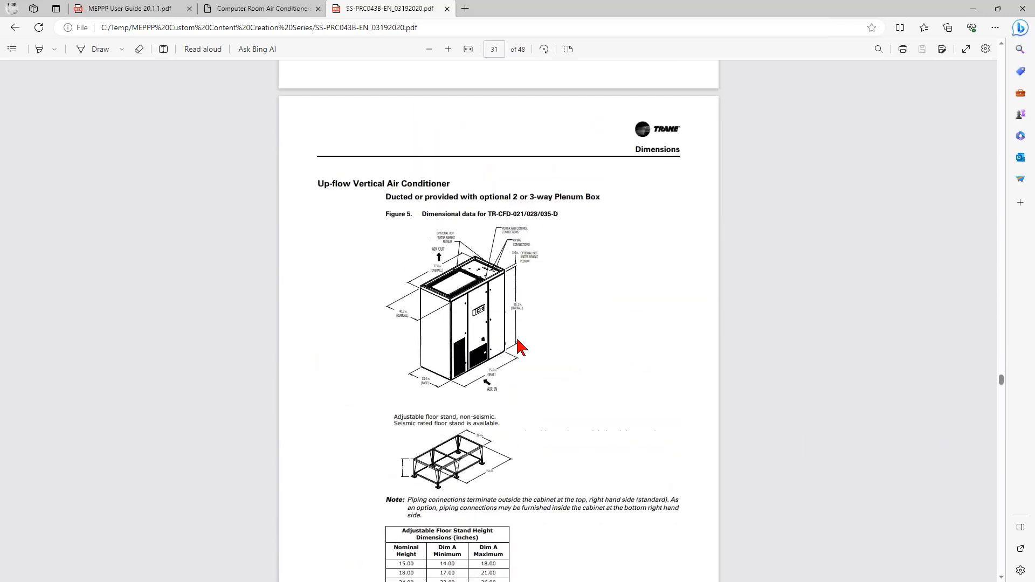
{"action": "scroll", "coordinate": [519, 346], "scroll_direction": "down", "scroll_amount": 9}
{"action": "scroll", "coordinate": [520, 346], "scroll_direction": "down", "scroll_amount": 18}
{"action": "scroll", "coordinate": [520, 346], "scroll_direction": "up", "scroll_amount": 8}
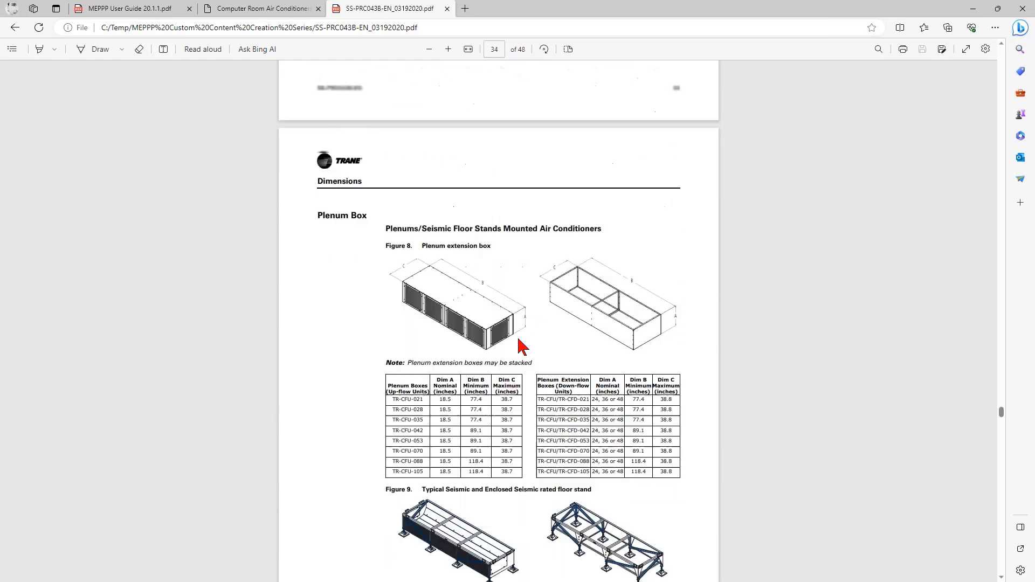
{"action": "scroll", "coordinate": [523, 346], "scroll_direction": "up", "scroll_amount": 3}
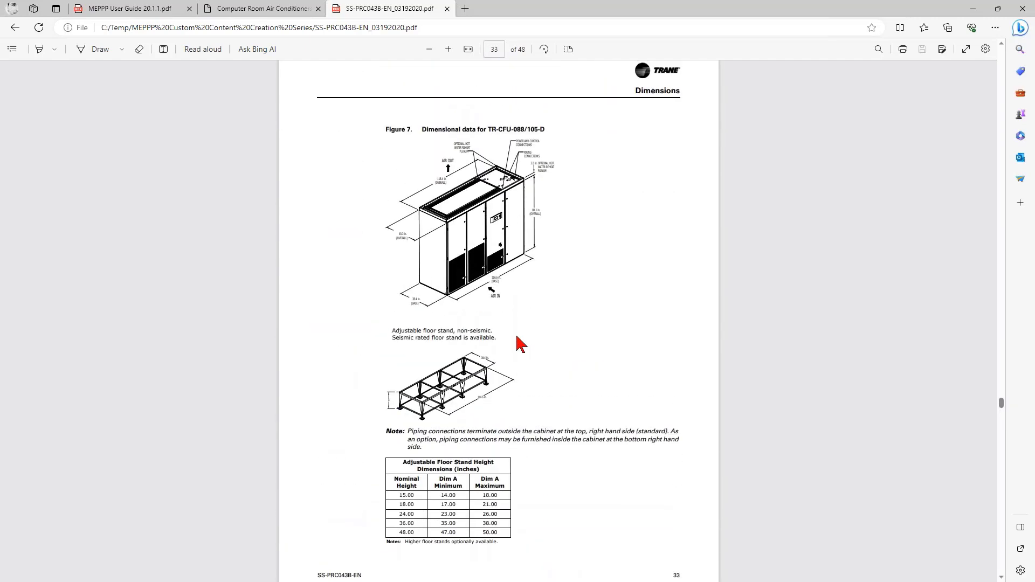
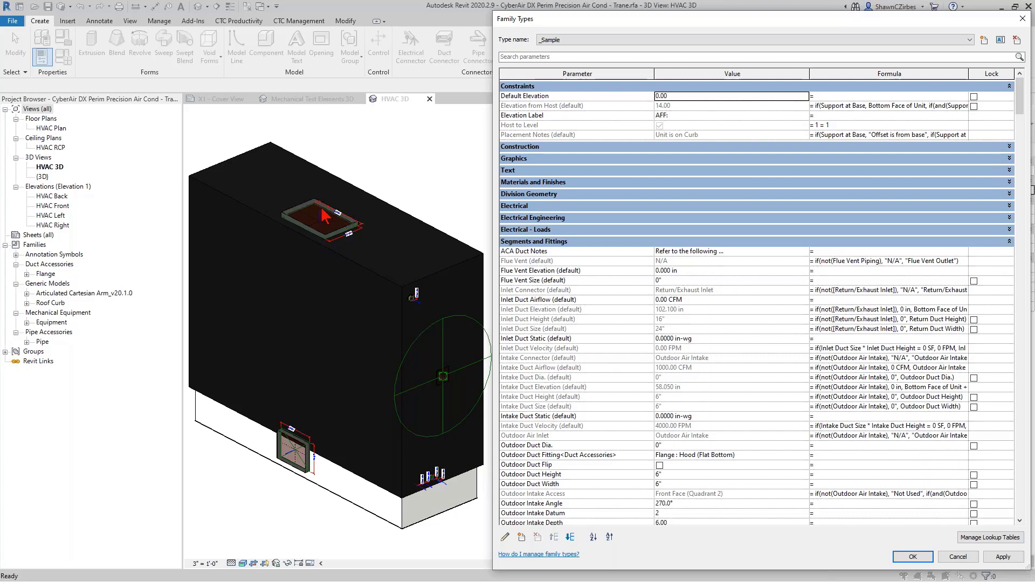
- Close the family types in Revit and inspect the width and height labels of the return air connector on the unit's top
{"action": "left_click", "coordinate": [912, 557]}
{"action": "scroll", "coordinate": [372, 306], "scroll_direction": "up", "scroll_amount": 5}
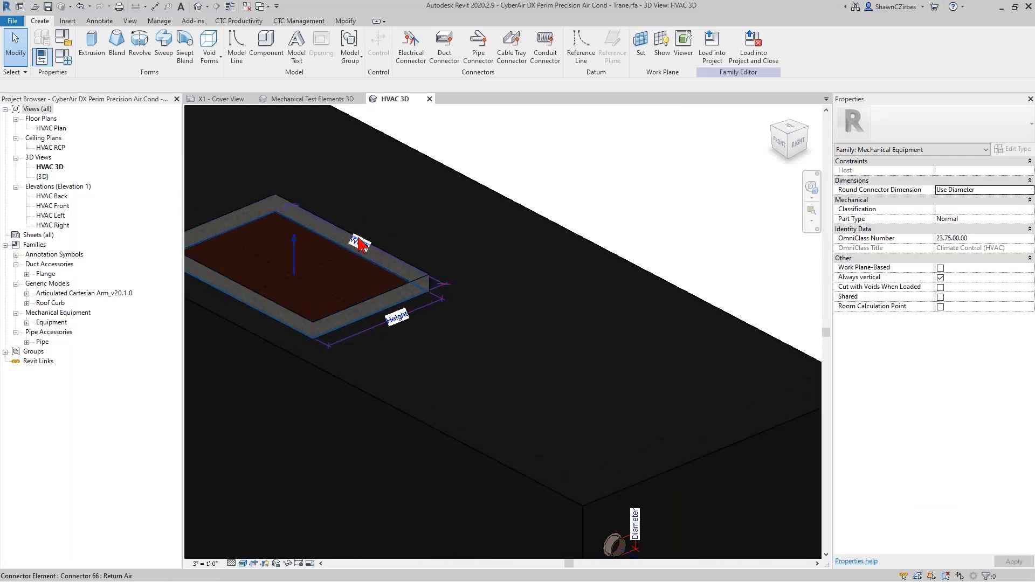
{"action": "scroll", "coordinate": [409, 294], "scroll_direction": "down", "scroll_amount": 5}
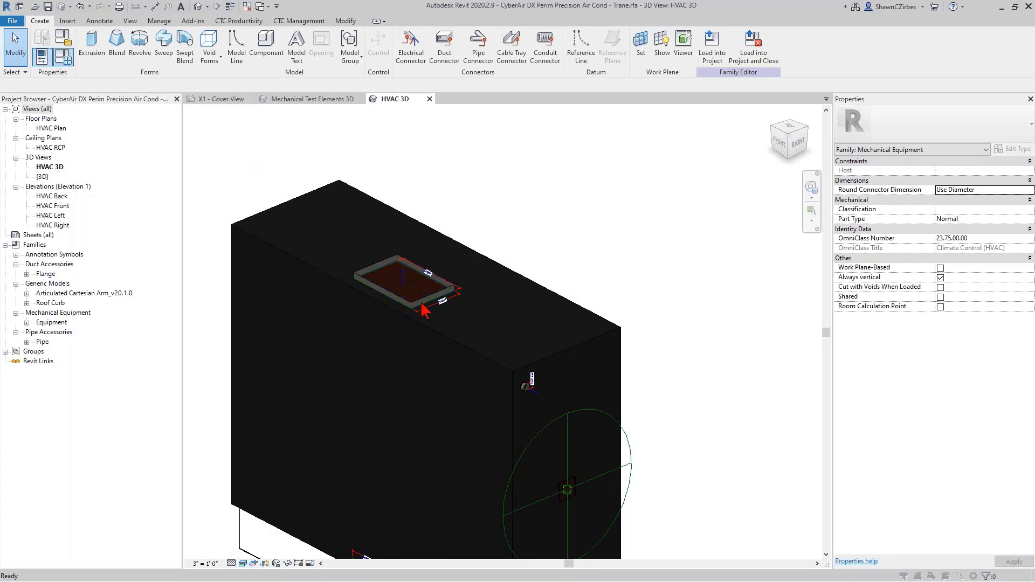
- Reopen the family types, expand the Dimensions group, and collapse the Mechanical, Mechanical - Flow, Mechanical - Loads and Analytical Alignment groups
{"action": "key", "text": "f"}
{"action": "key", "text": "t"}
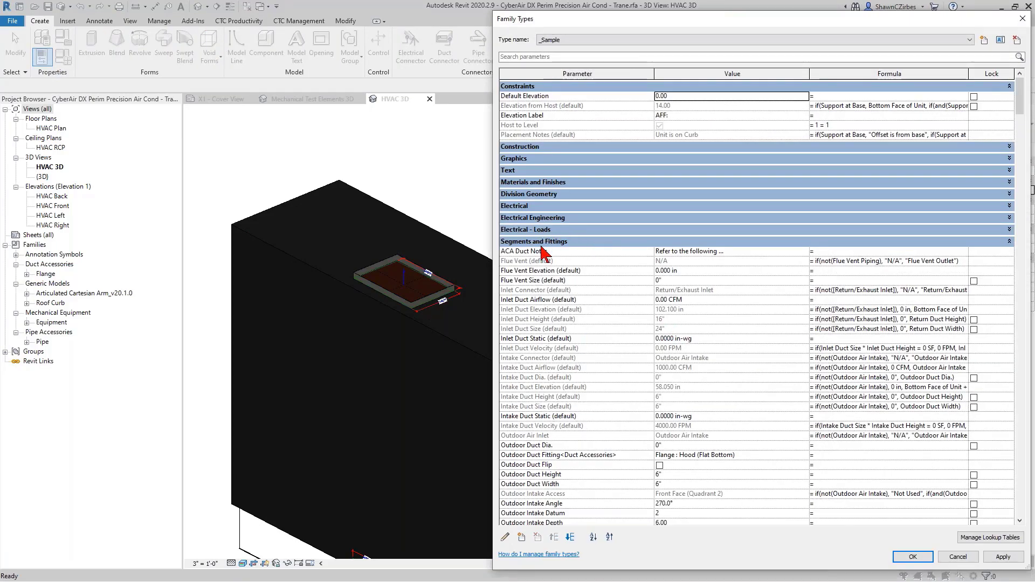
{"action": "scroll", "coordinate": [550, 254], "scroll_direction": "down", "scroll_amount": 15}
{"action": "scroll", "coordinate": [553, 361], "scroll_direction": "down", "scroll_amount": 8}
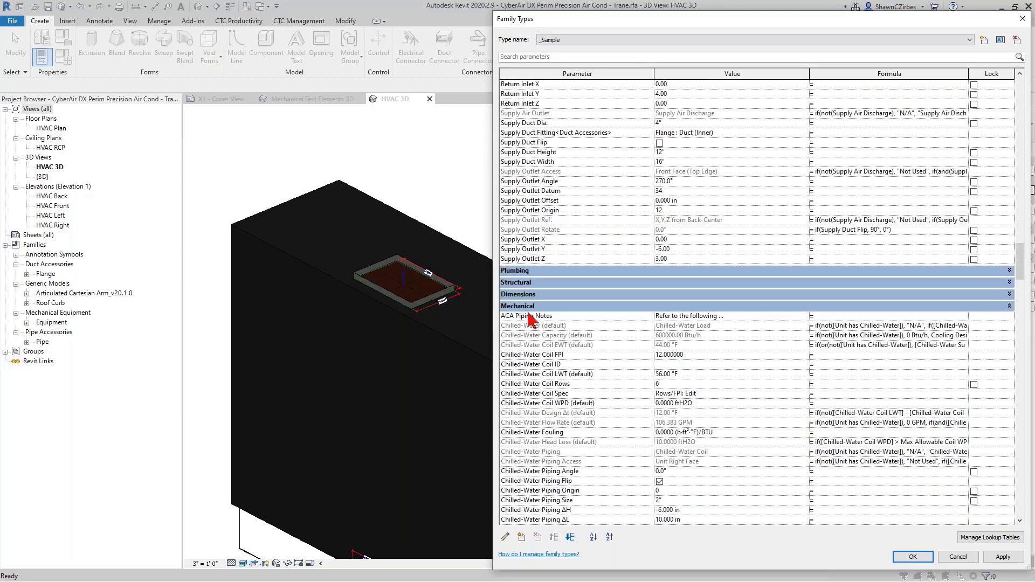
{"action": "left_click", "coordinate": [530, 307]}
{"action": "left_click", "coordinate": [528, 295]}
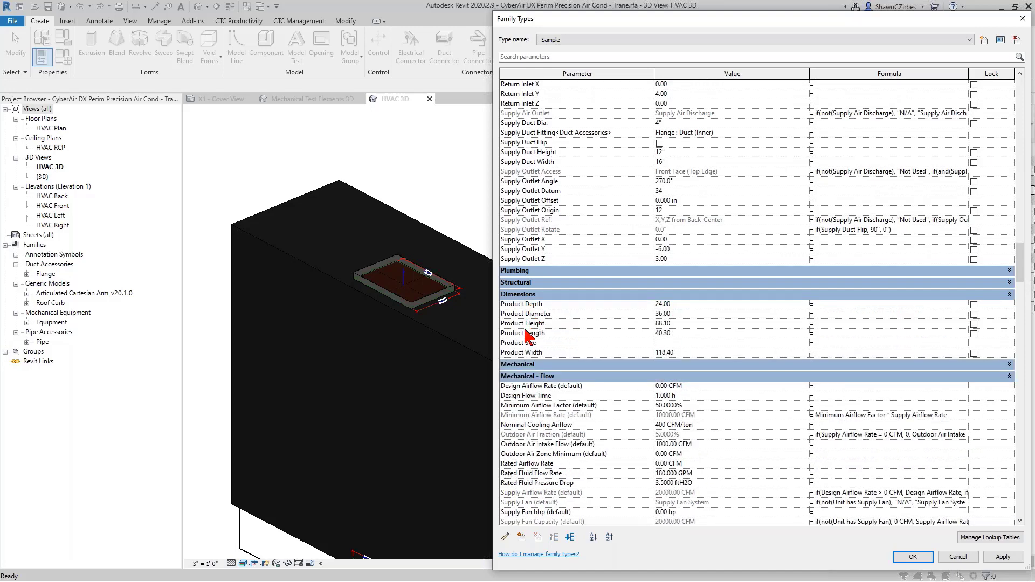
{"action": "left_click", "coordinate": [529, 366]}
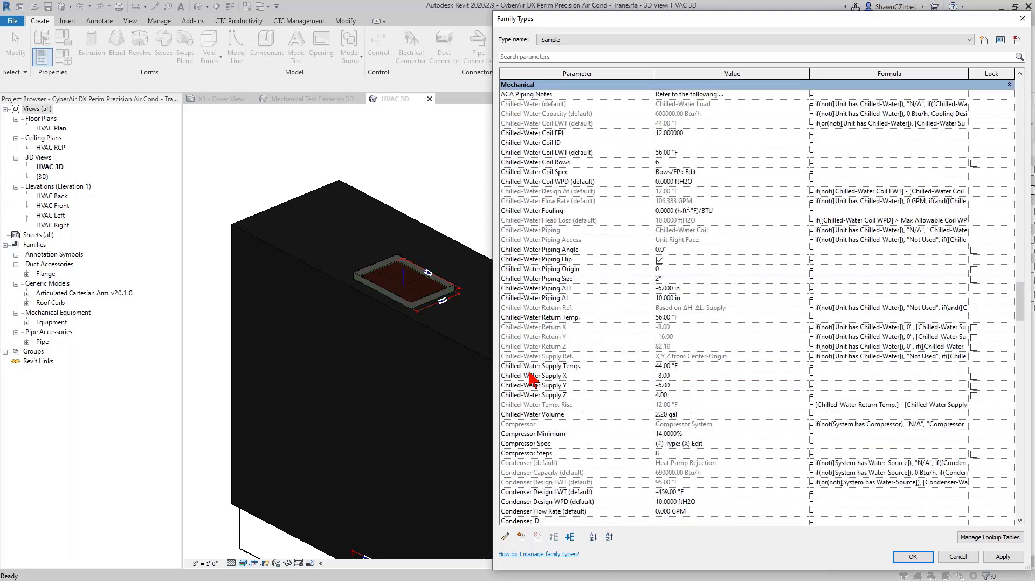
{"action": "left_click", "coordinate": [537, 86]}
{"action": "left_click", "coordinate": [534, 303]}
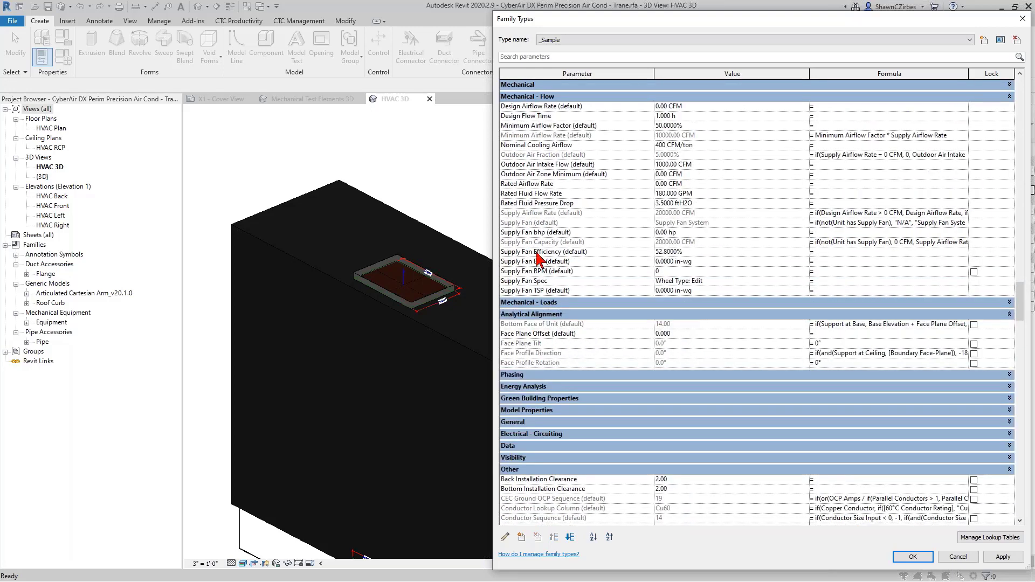
{"action": "left_click", "coordinate": [553, 97]}
{"action": "left_click", "coordinate": [549, 121]}
{"action": "scroll", "coordinate": [542, 205], "scroll_direction": "up", "scroll_amount": 10}
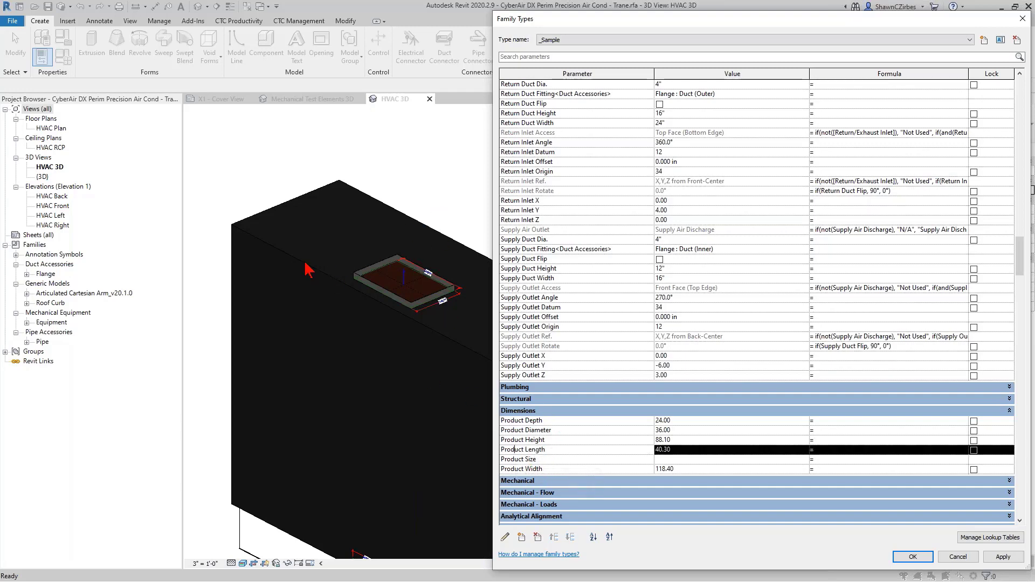
- Give the Return Duct Width the formula (Product Width / 4) * 3 - 2"
{"action": "left_click", "coordinate": [551, 470]}
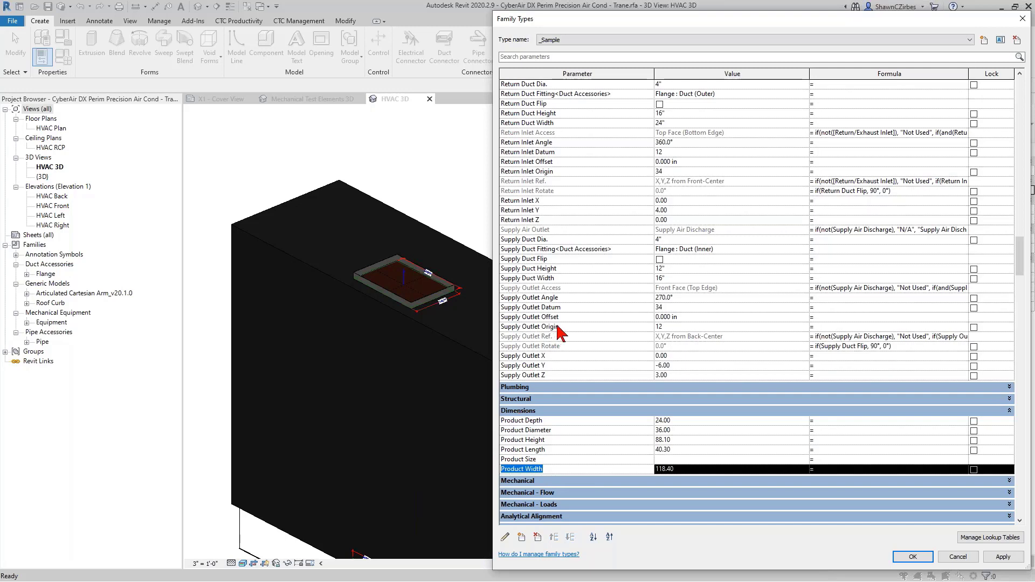
{"action": "scroll", "coordinate": [561, 331], "scroll_direction": "up", "scroll_amount": 3}
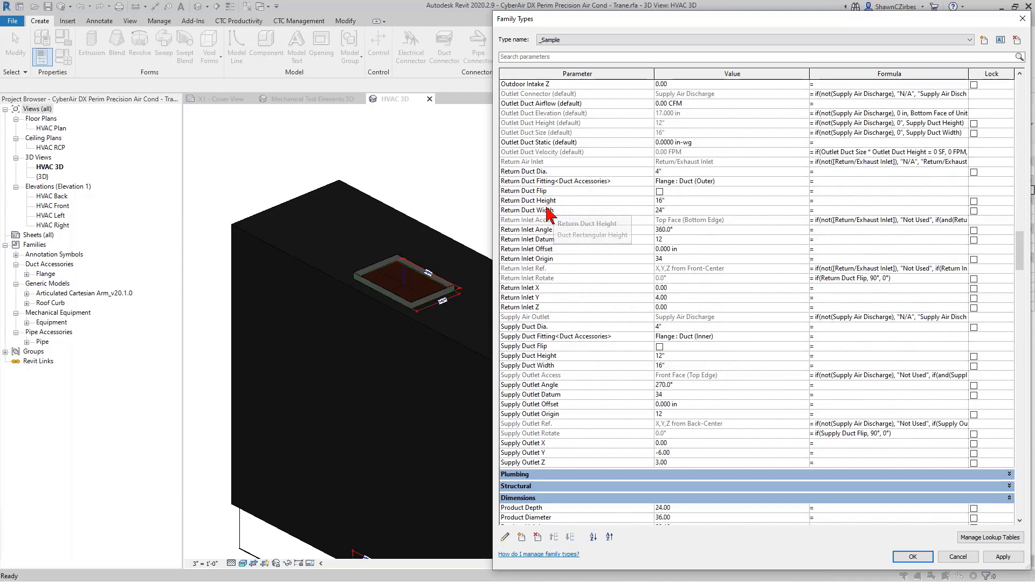
{"action": "left_click", "coordinate": [828, 211]}
{"action": "type", "text": "Product Width"}
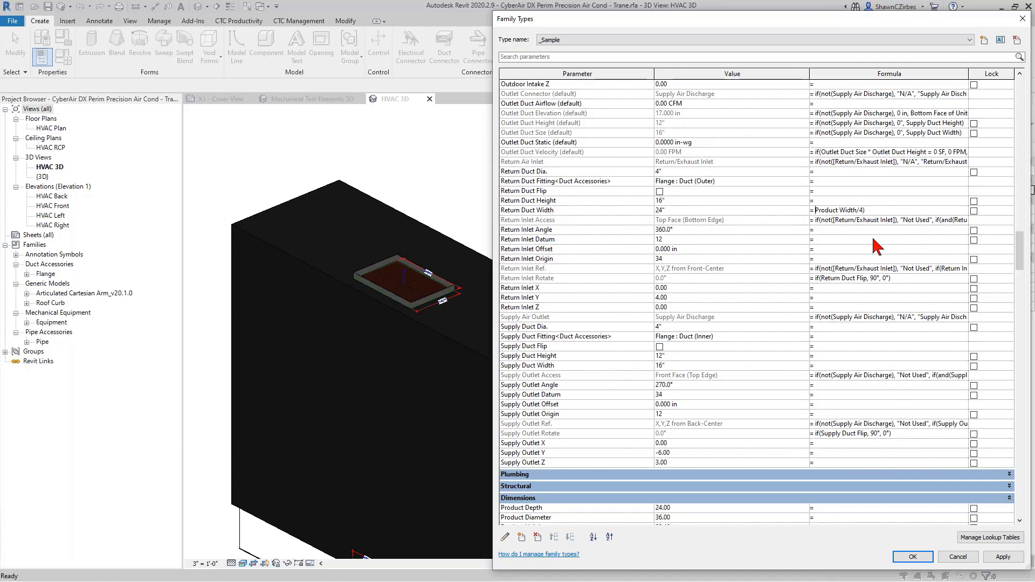
{"action": "key", "text": "Home"}
{"action": "type", "text": "("}
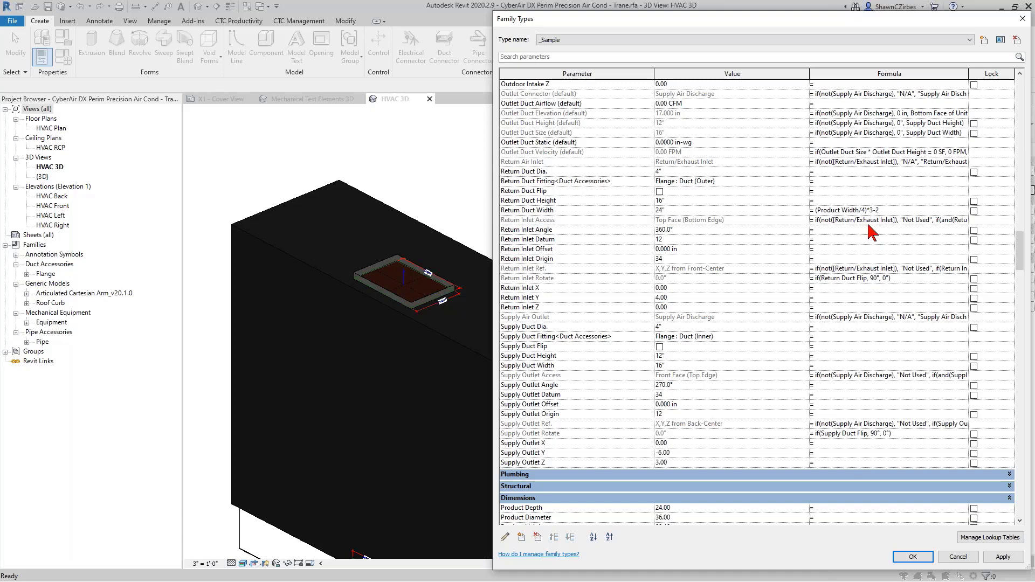
{"action": "type", "text": "\""}
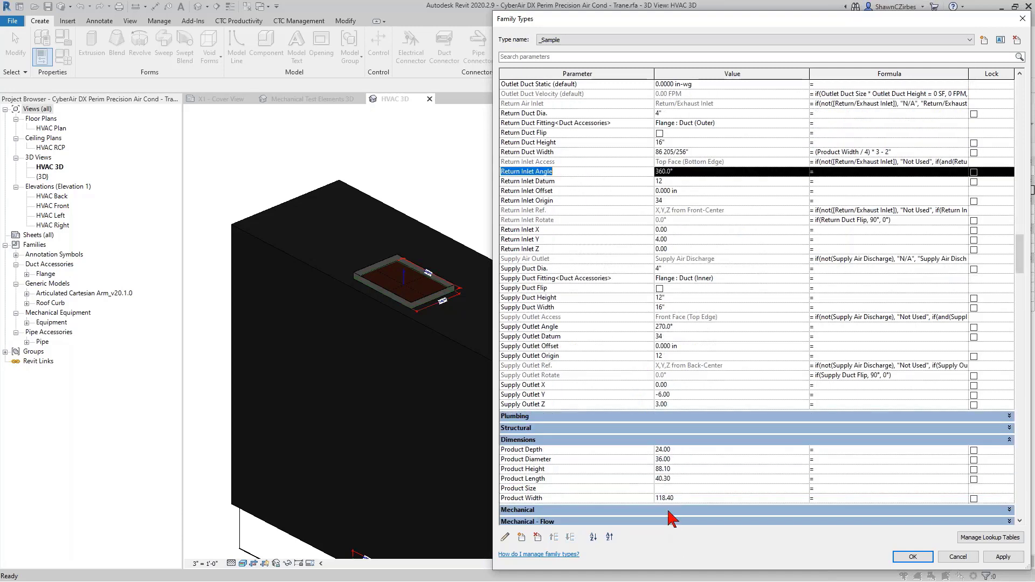
- Give the Return Duct Height the formula Product Length - 2" and apply it to the family
{"action": "scroll", "coordinate": [666, 207], "scroll_direction": "up", "scroll_amount": 1}
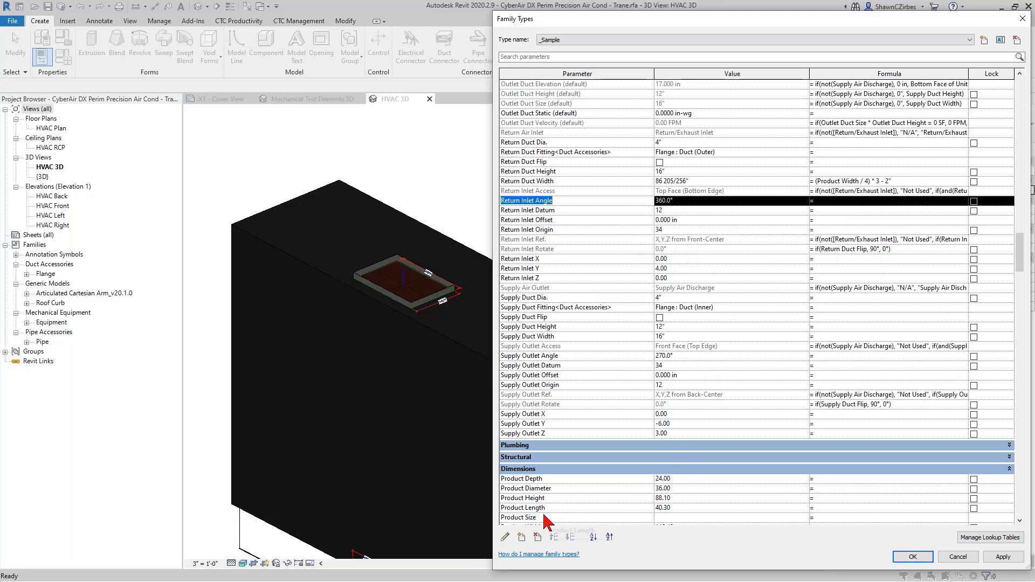
{"action": "scroll", "coordinate": [546, 518], "scroll_direction": "down", "scroll_amount": 2}
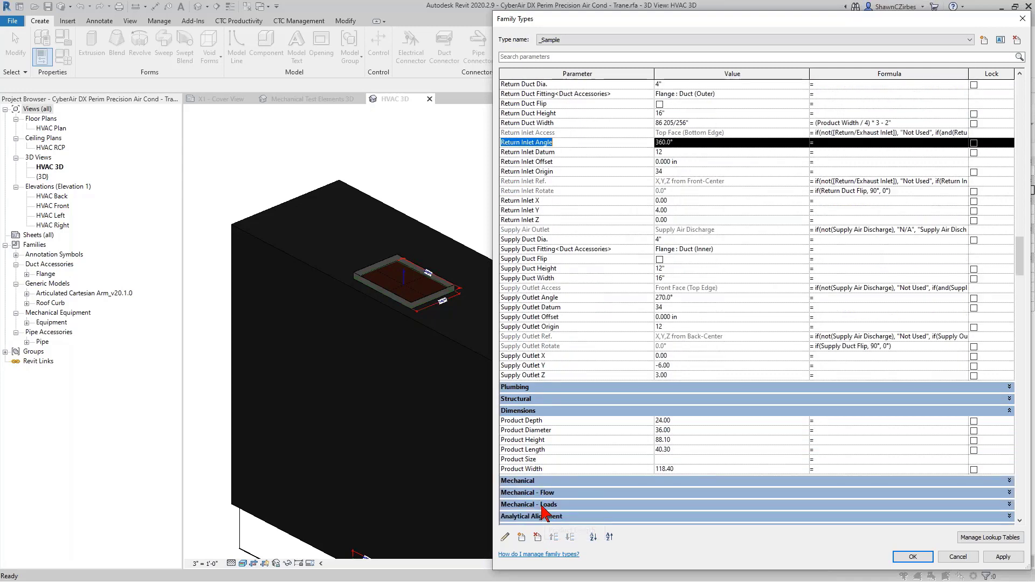
{"action": "left_click", "coordinate": [551, 451]}
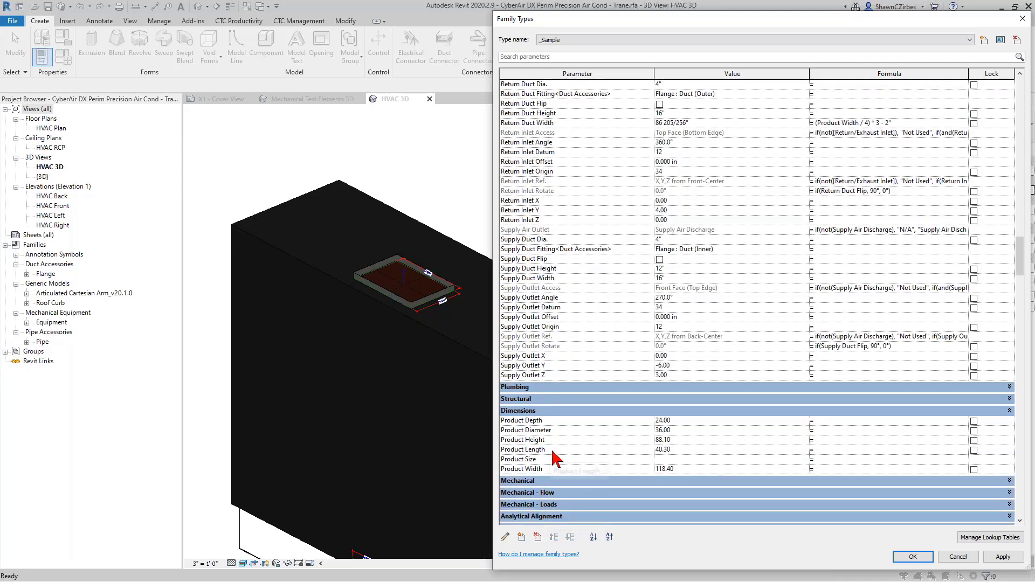
{"action": "left_click", "coordinate": [552, 450]}
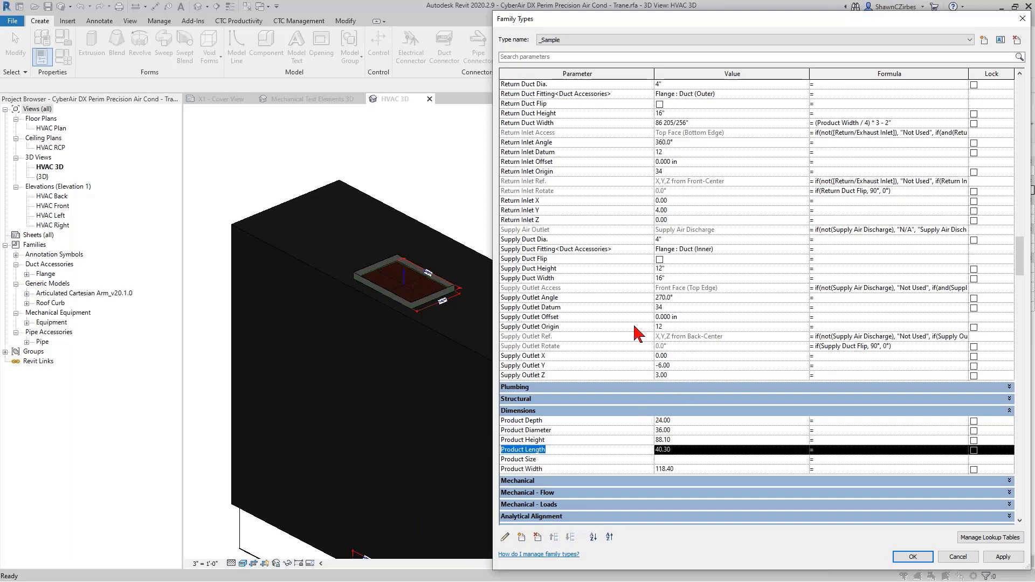
{"action": "scroll", "coordinate": [636, 329], "scroll_direction": "up", "scroll_amount": 3}
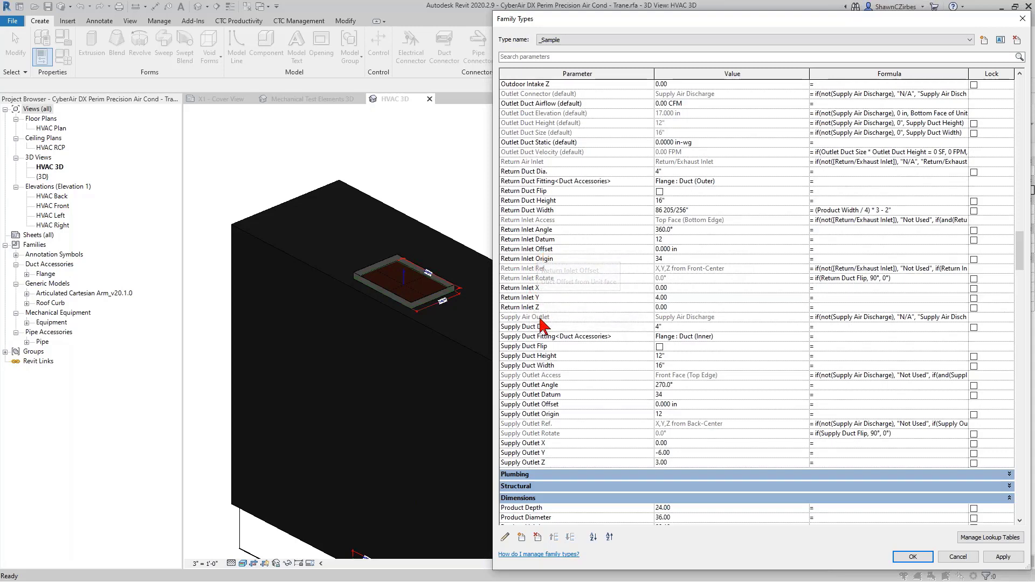
{"action": "left_click", "coordinate": [838, 198]}
{"action": "type", "text": "Product Length"}
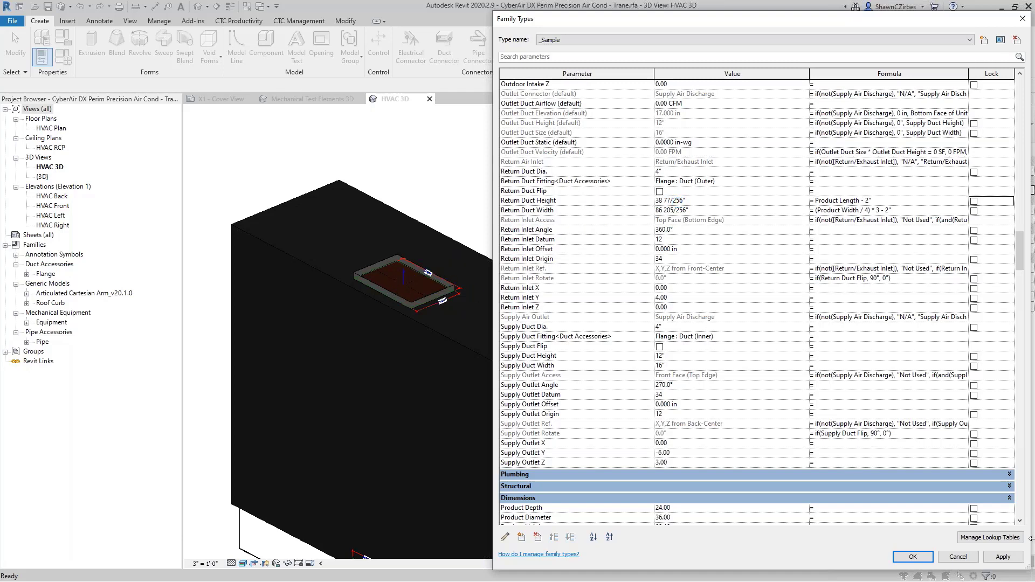
{"action": "left_click", "coordinate": [1003, 556]}
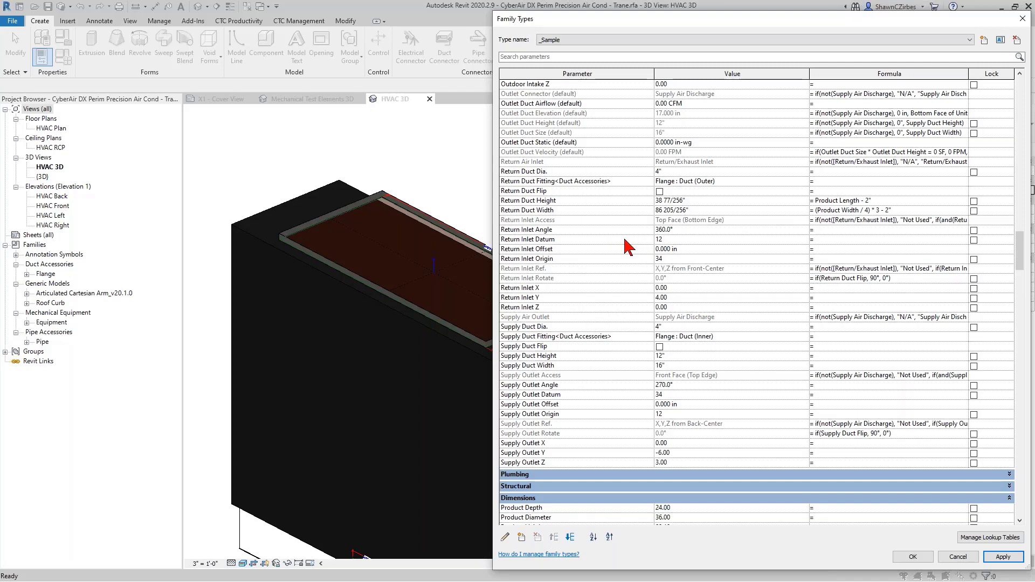
- Set the Return Inlet Datum to 1 and the Return Inlet Origin to 3, and apply the values
{"action": "mouse_move", "coordinate": [628, 247]}
{"action": "mouse_move", "coordinate": [544, 261]}
{"action": "mouse_move", "coordinate": [563, 248]}
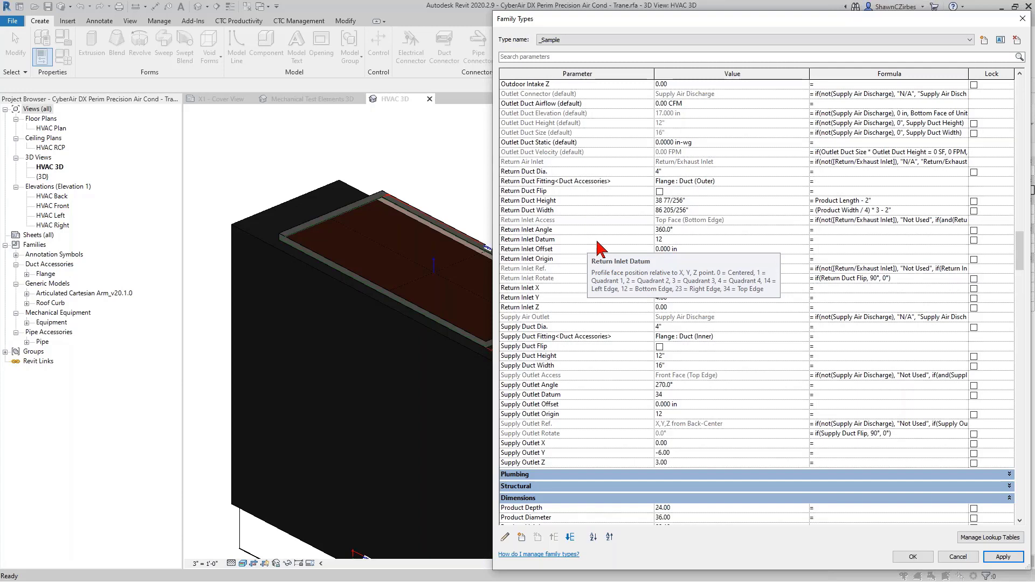
{"action": "left_click", "coordinate": [660, 239]}
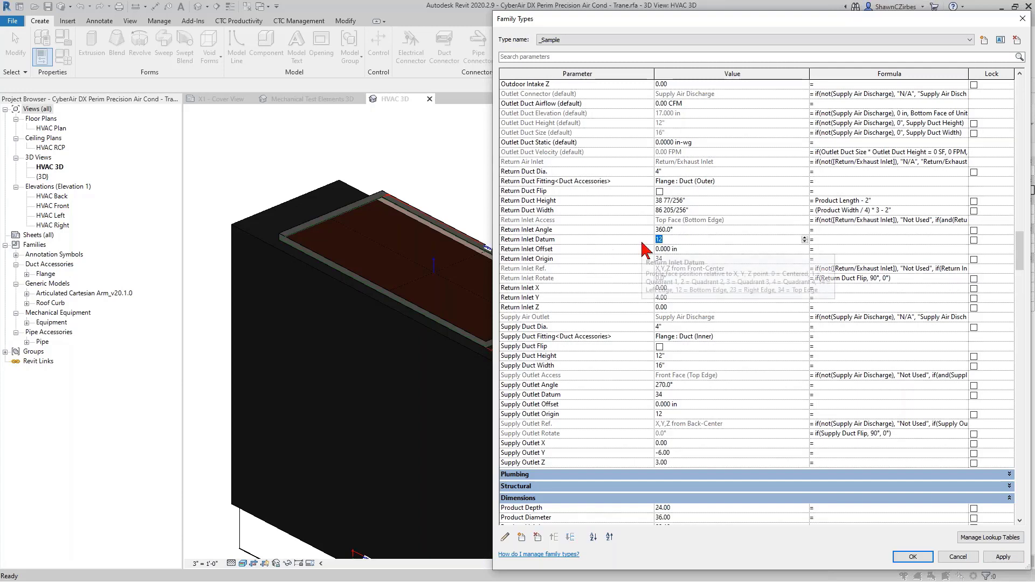
{"action": "type", "text": "1"}
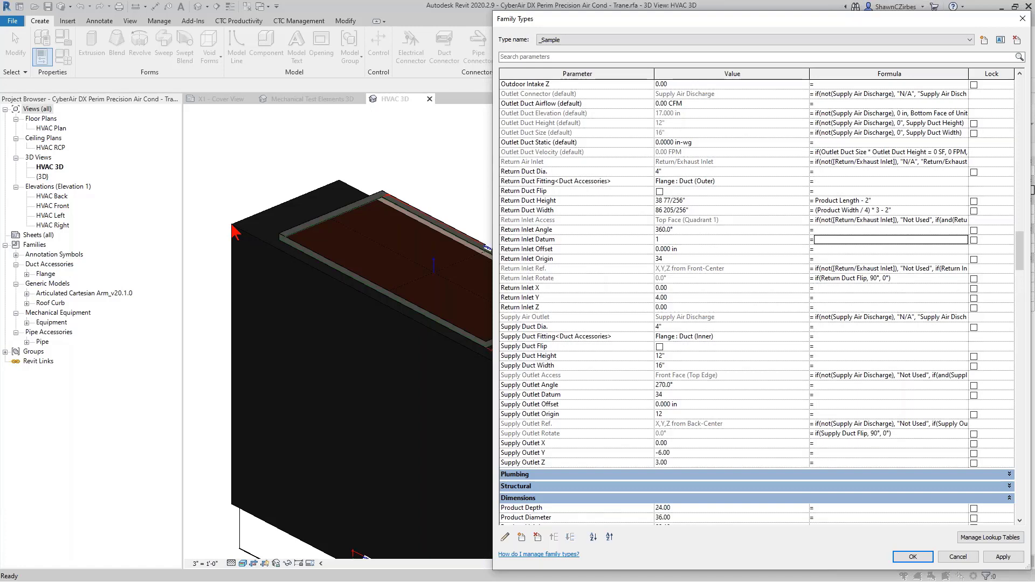
{"action": "left_click", "coordinate": [678, 260]}
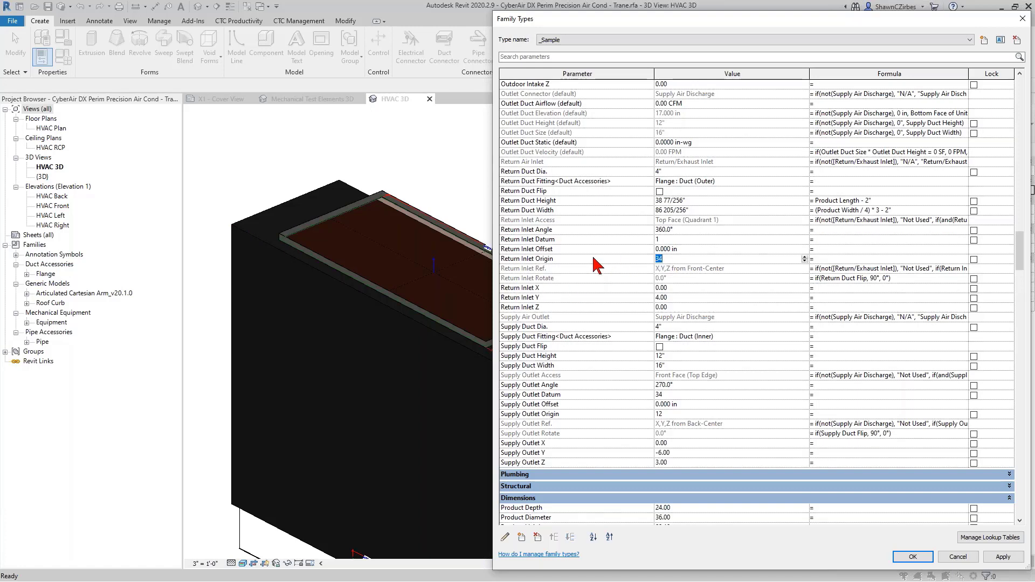
{"action": "mouse_move", "coordinate": [597, 264]}
{"action": "type", "text": "3"}
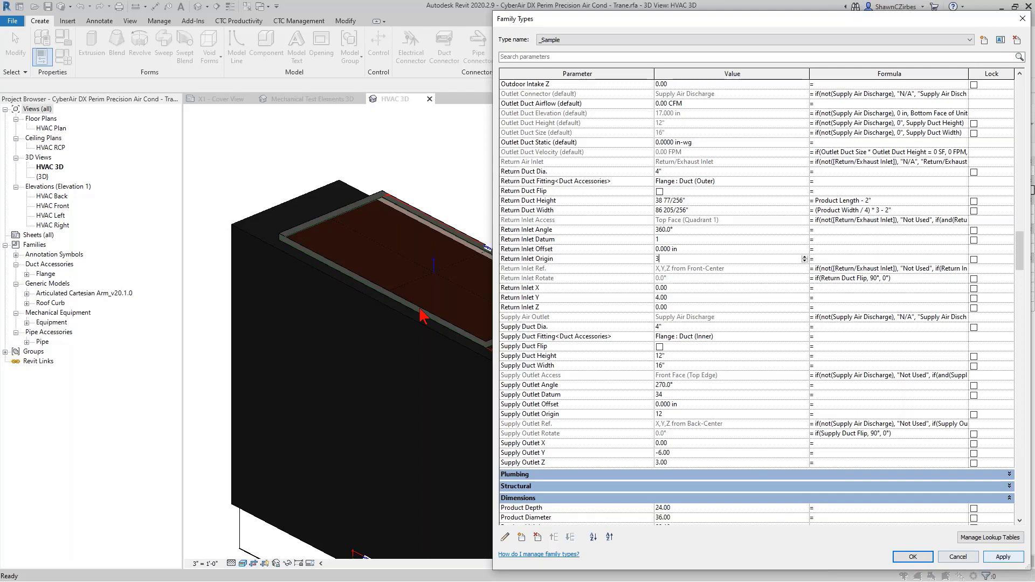
{"action": "key", "text": "Return"}
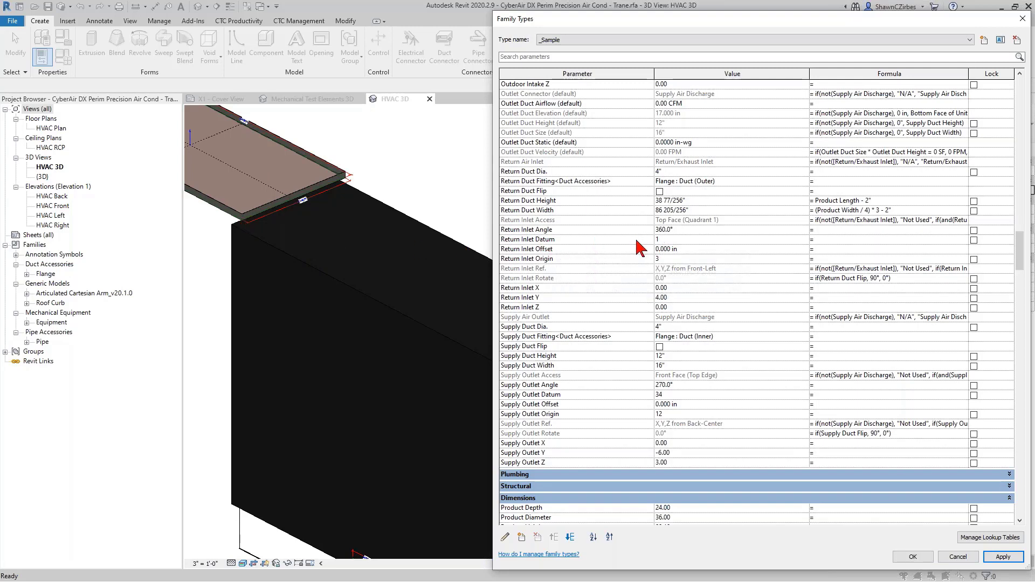
- Change the Return Inlet Datum to 2 and apply it to the family
{"action": "left_click", "coordinate": [674, 241]}
{"action": "mouse_move", "coordinate": [632, 240]}
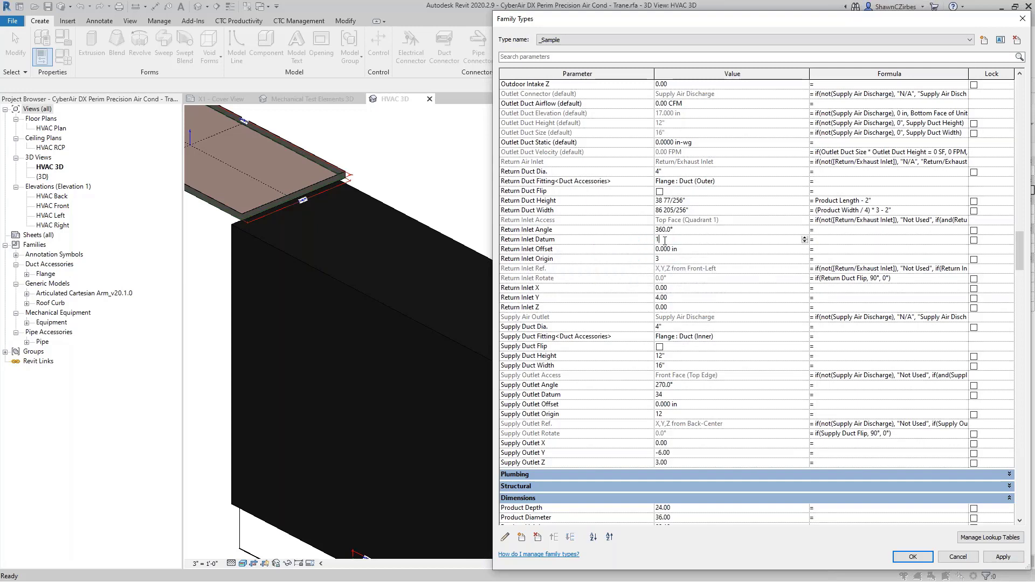
{"action": "type", "text": "2"}
{"action": "left_click", "coordinate": [995, 560]}
{"action": "left_click", "coordinate": [663, 239]}
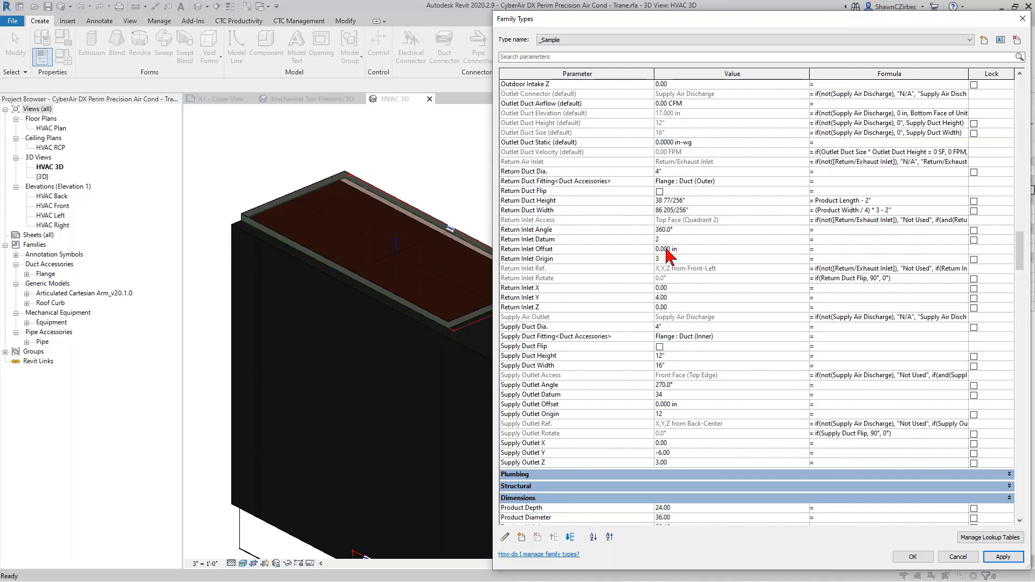
- Set the Return Inlet Y and Return Inlet X offsets to 1 each and apply them
{"action": "left_click", "coordinate": [669, 298]}
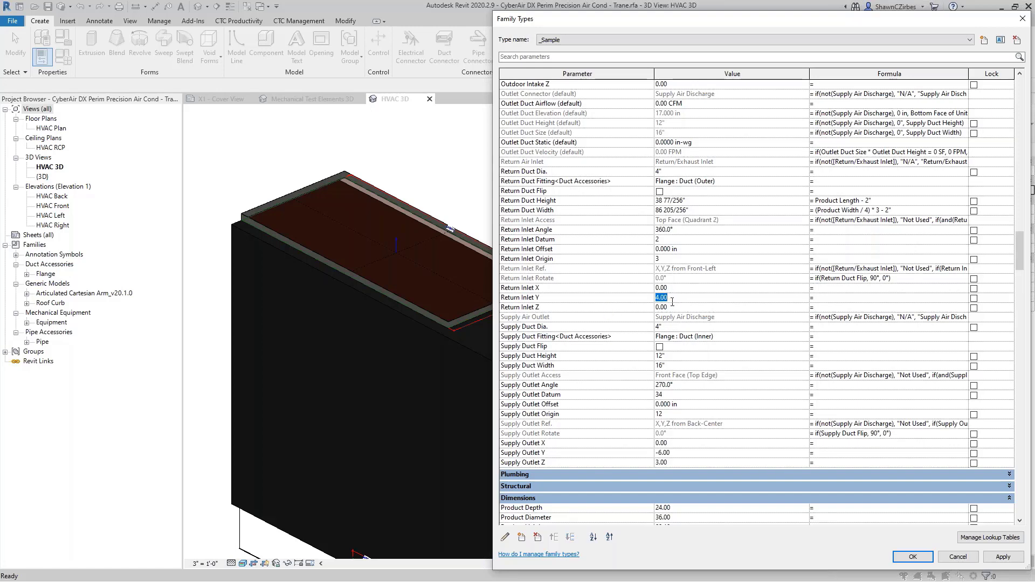
{"action": "type", "text": "1"}
{"action": "left_click", "coordinate": [679, 289]}
{"action": "key", "text": "ctrl+a"}
{"action": "type", "text": "1"}
{"action": "left_click", "coordinate": [1004, 557]}
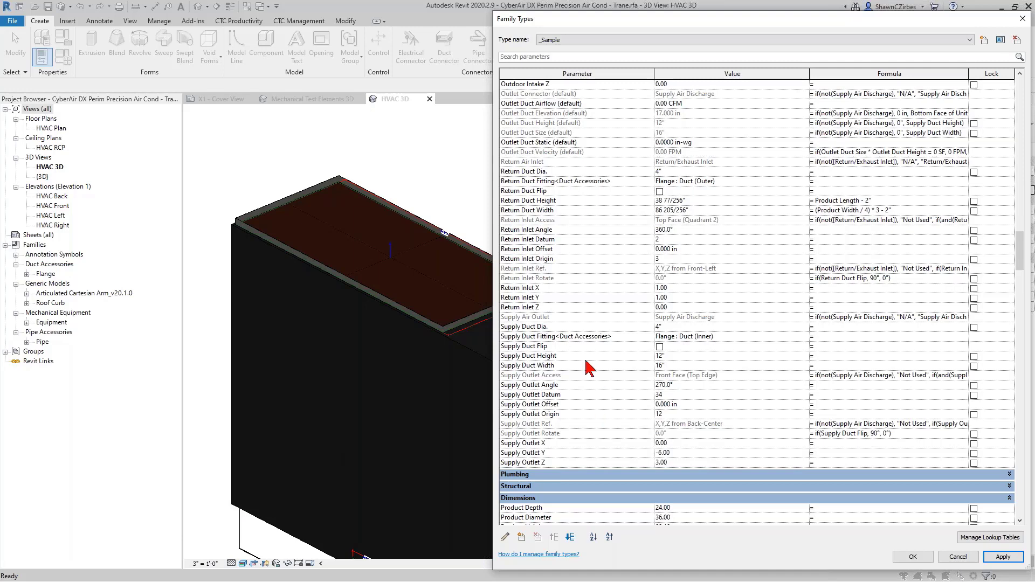
- Set the Supply Outlet Datum to 2 and the Supply Outlet Origin to 3, and apply the values
{"action": "left_click", "coordinate": [670, 395]}
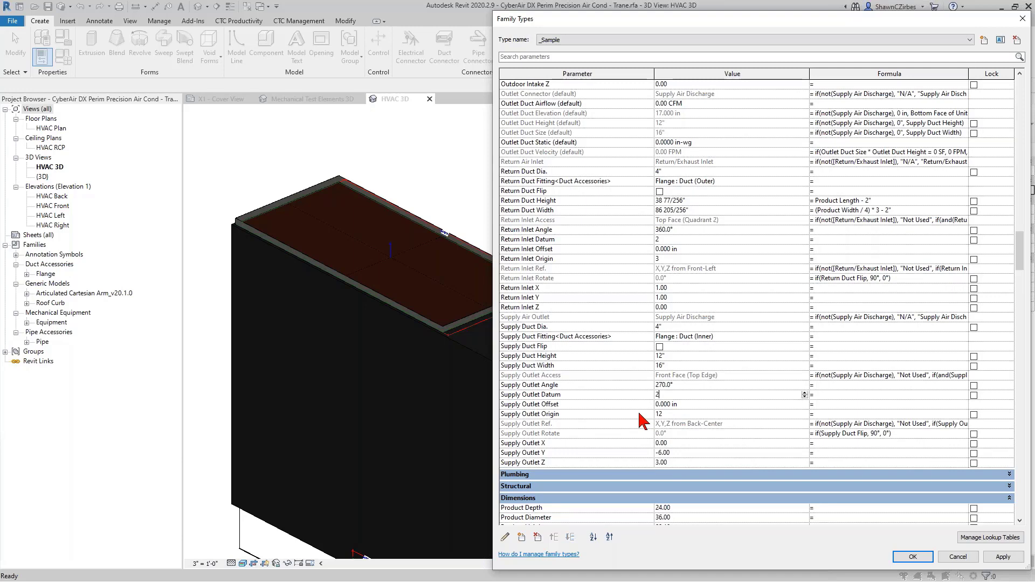
{"action": "key", "text": "Return"}
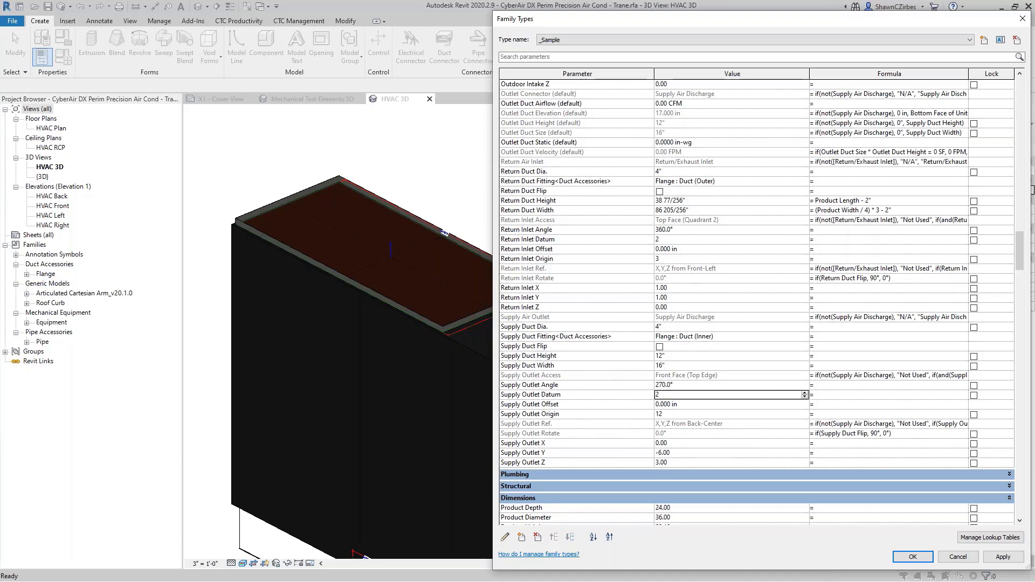
{"action": "left_click", "coordinate": [638, 414]}
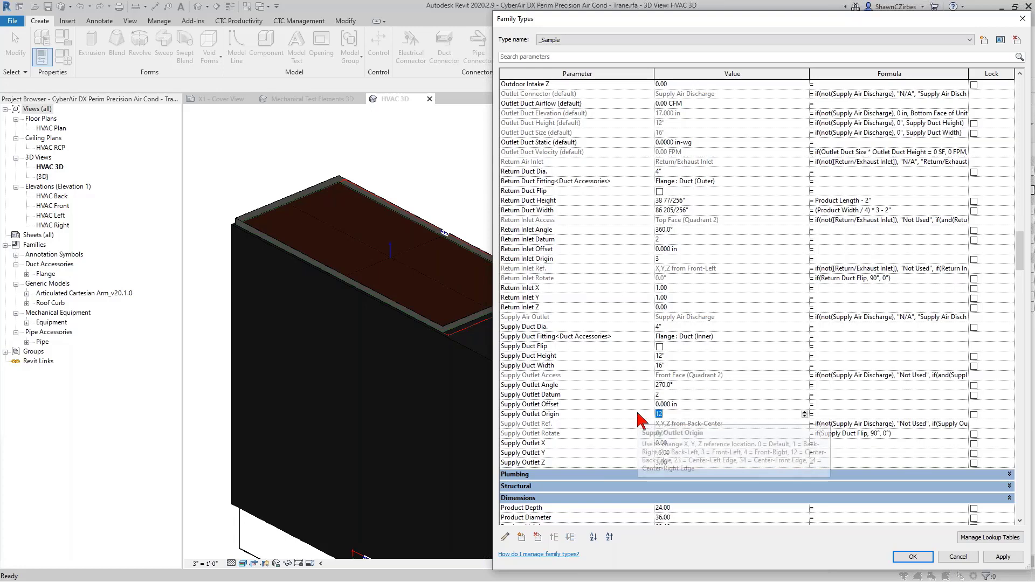
{"action": "mouse_move", "coordinate": [617, 420]}
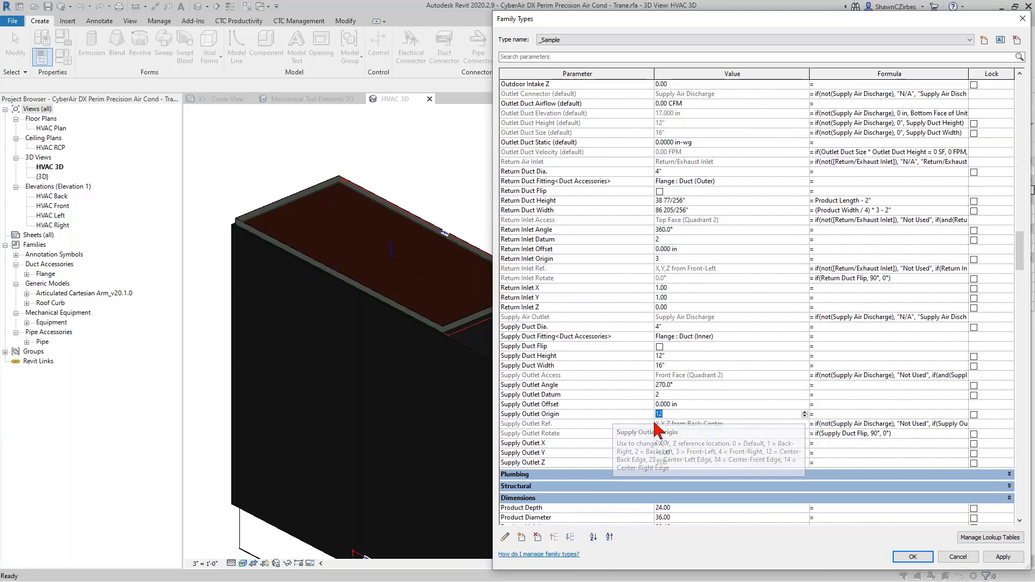
{"action": "type", "text": "3"}
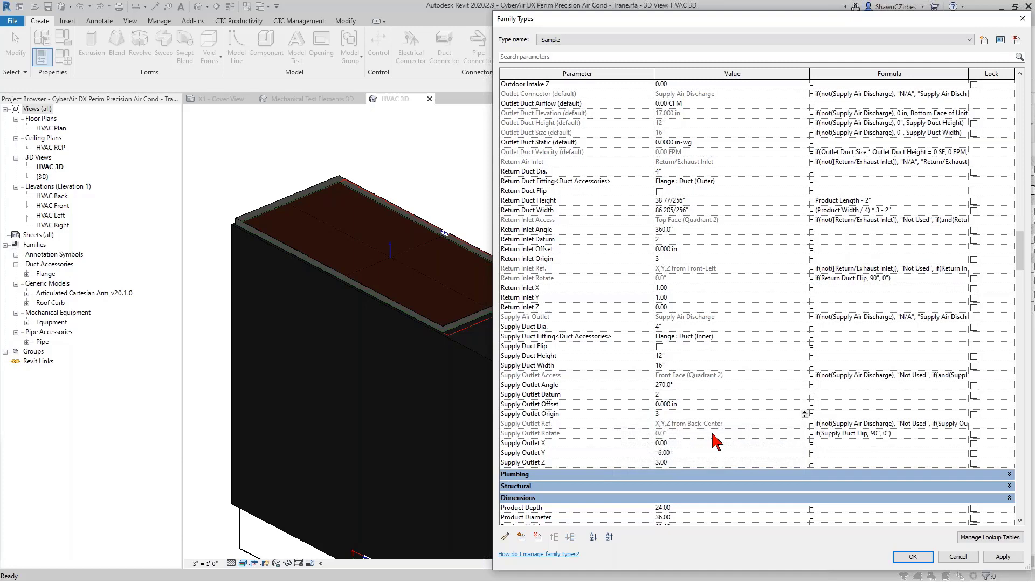
{"action": "left_click", "coordinate": [997, 560]}
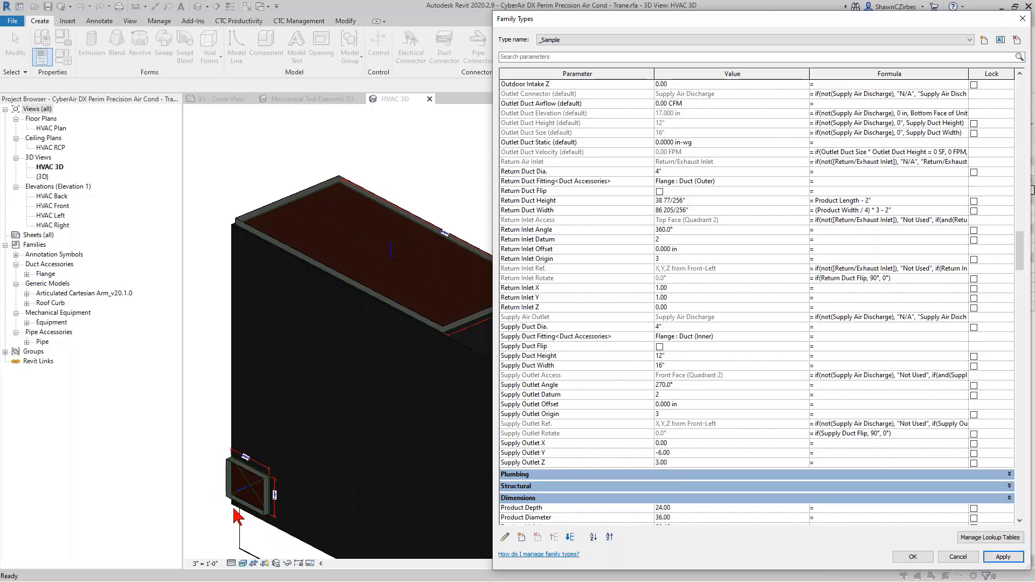
- Set Supply Outlet Z to 1, Supply Outlet X to 1 and Supply Outlet Y to 0, and apply the values
{"action": "left_click", "coordinate": [675, 444]}
{"action": "left_click", "coordinate": [681, 462]}
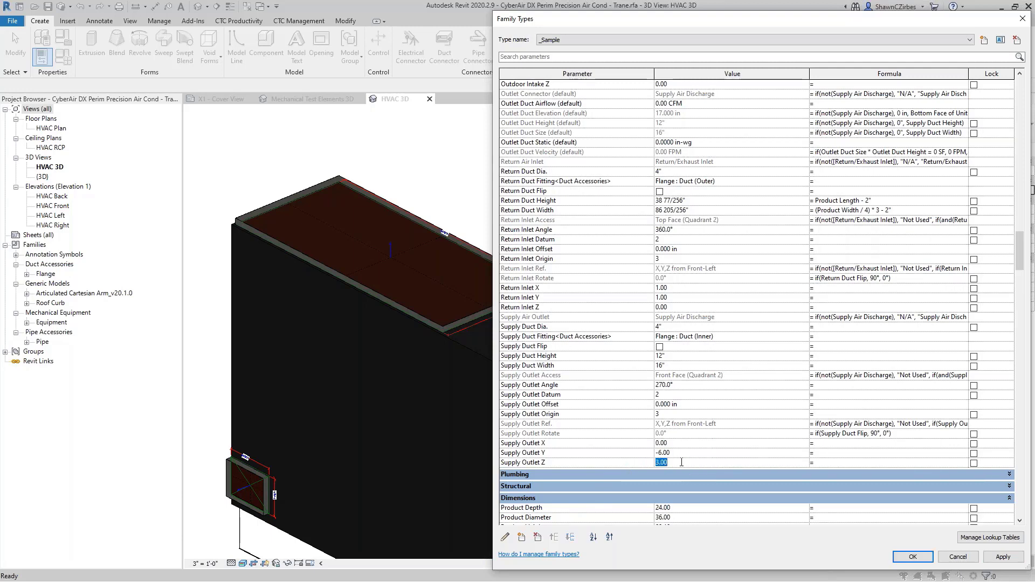
{"action": "type", "text": "1"}
{"action": "key", "text": "Return"}
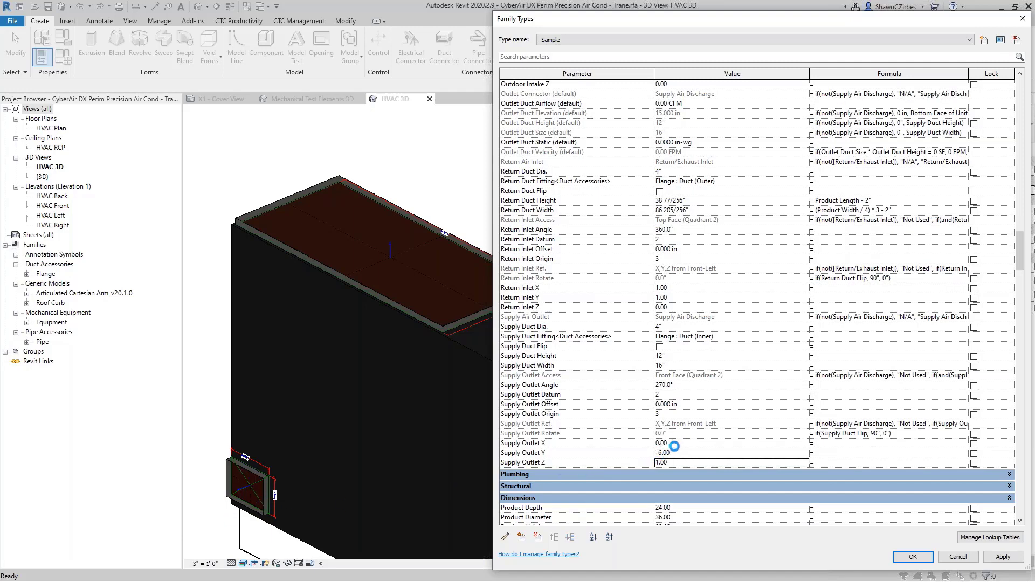
{"action": "left_click", "coordinate": [676, 443]}
{"action": "type", "text": "1"}
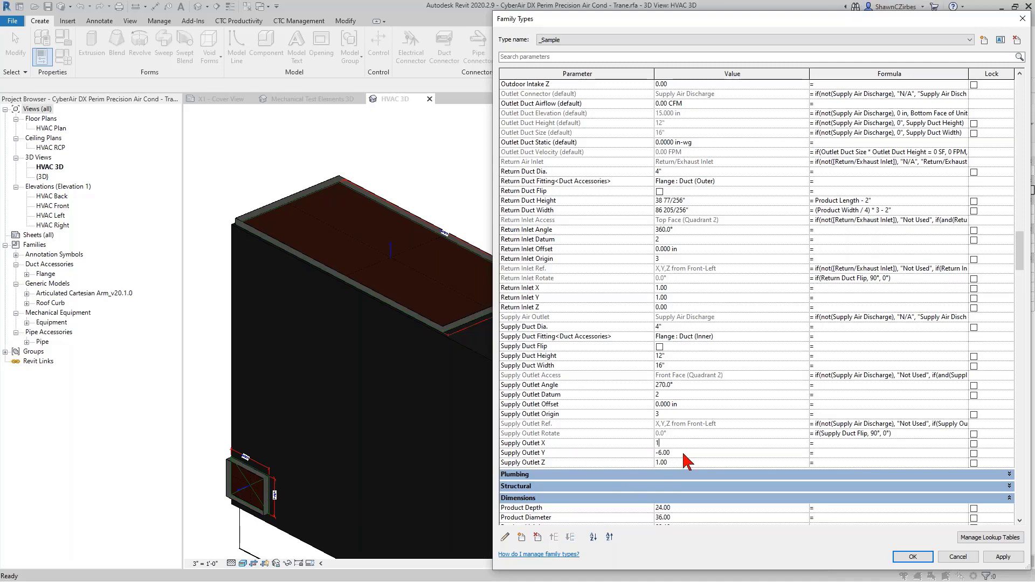
{"action": "key", "text": "Return"}
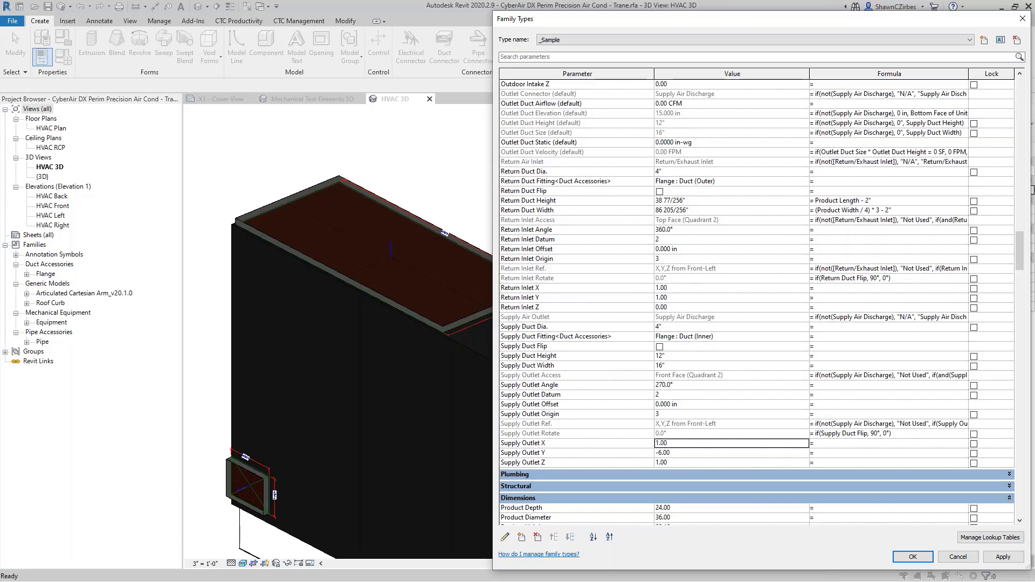
{"action": "left_click", "coordinate": [685, 453]}
{"action": "type", "text": "0"}
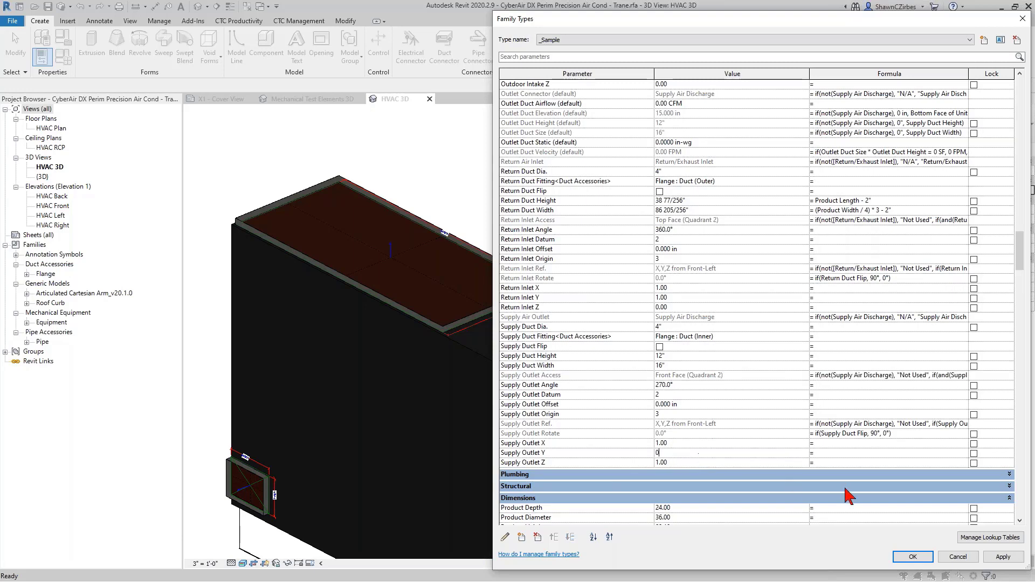
{"action": "left_click", "coordinate": [1014, 559]}
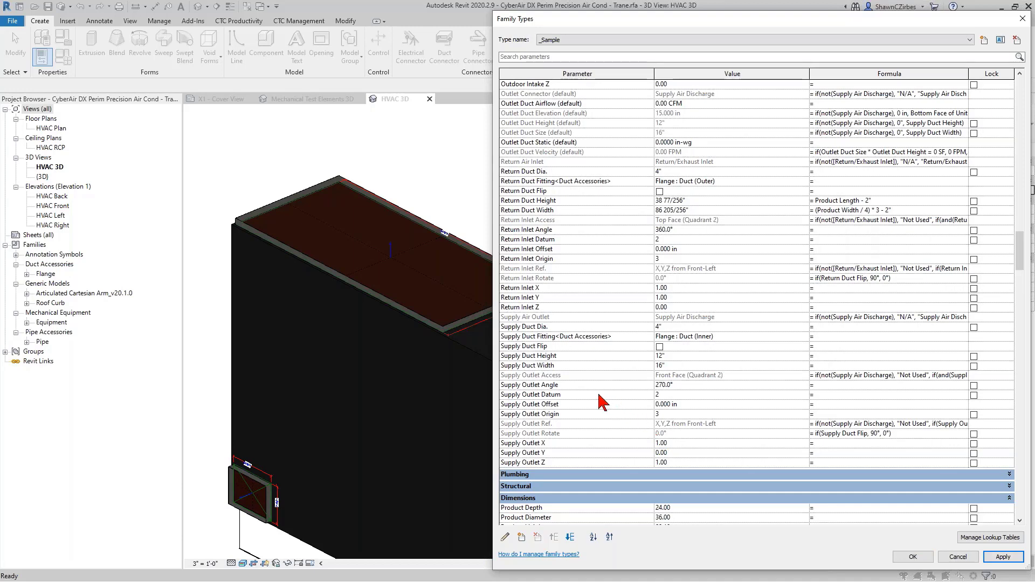
- Set the Supply Duct Width formula to Return Duct Width by copying that parameter's name
{"action": "mouse_move", "coordinate": [585, 396]}
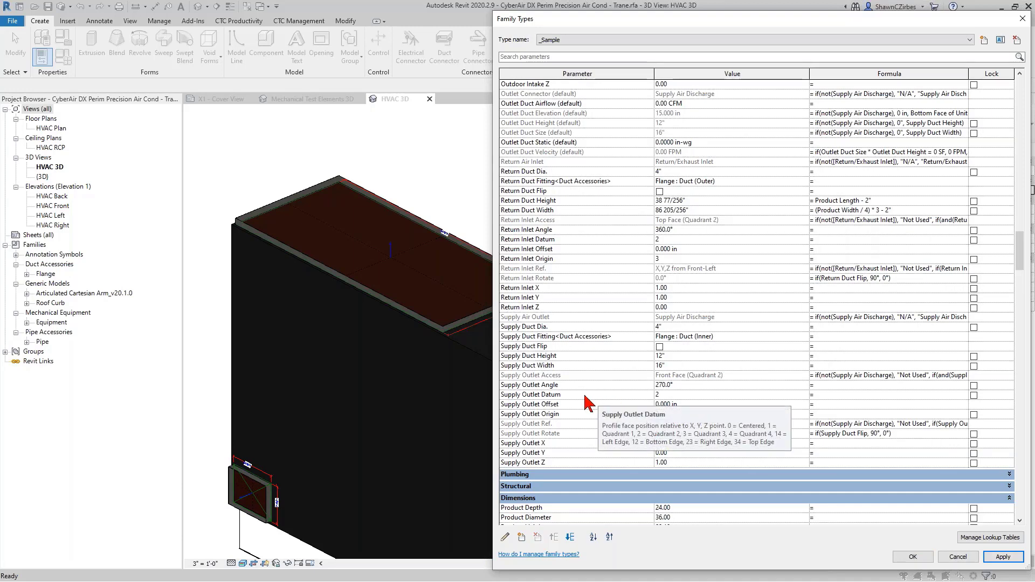
{"action": "mouse_move", "coordinate": [583, 419]}
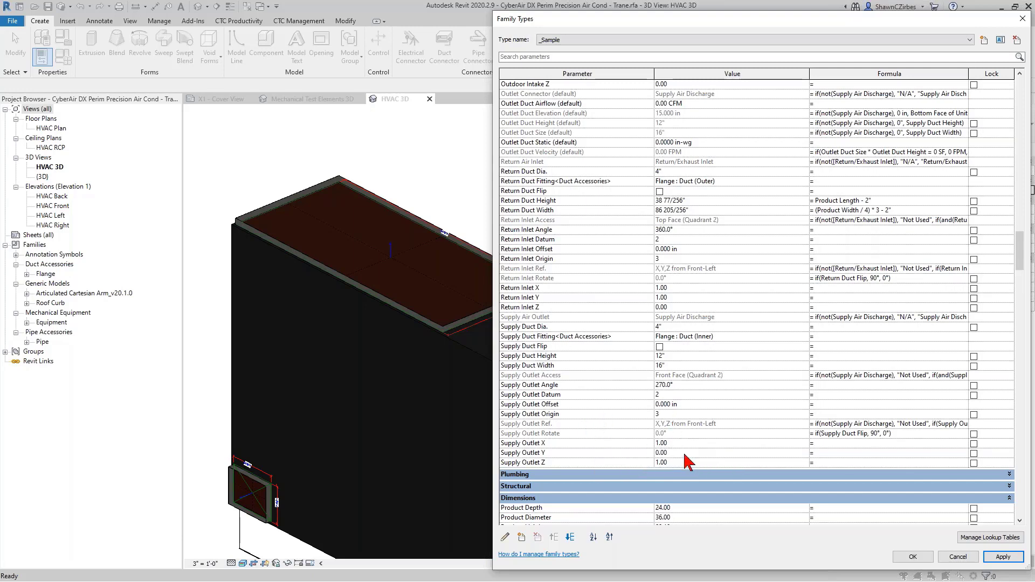
{"action": "scroll", "coordinate": [669, 371], "scroll_direction": "down", "scroll_amount": 3}
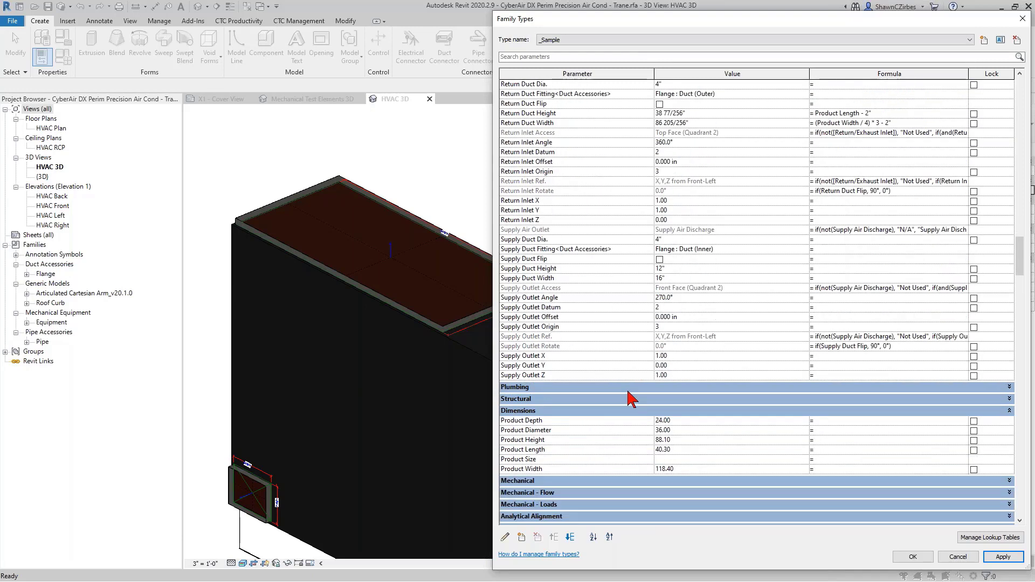
{"action": "left_click", "coordinate": [560, 470]}
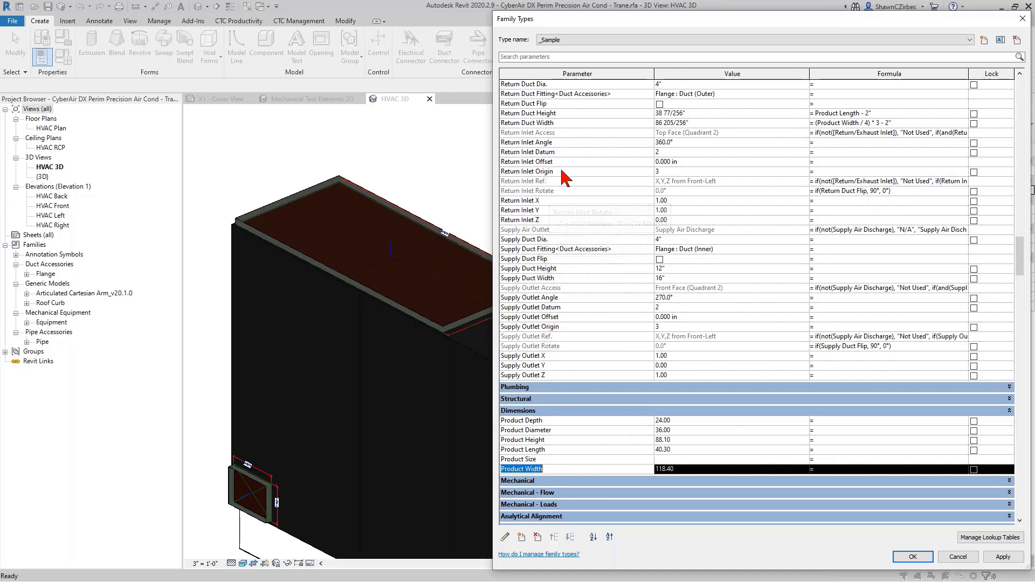
{"action": "left_click", "coordinate": [559, 122]}
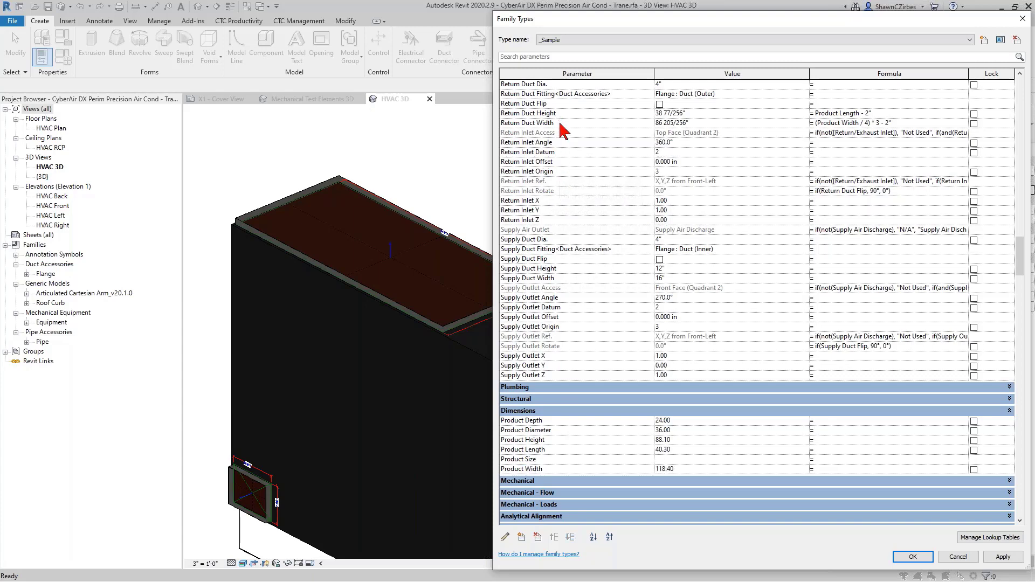
{"action": "left_click", "coordinate": [558, 123]}
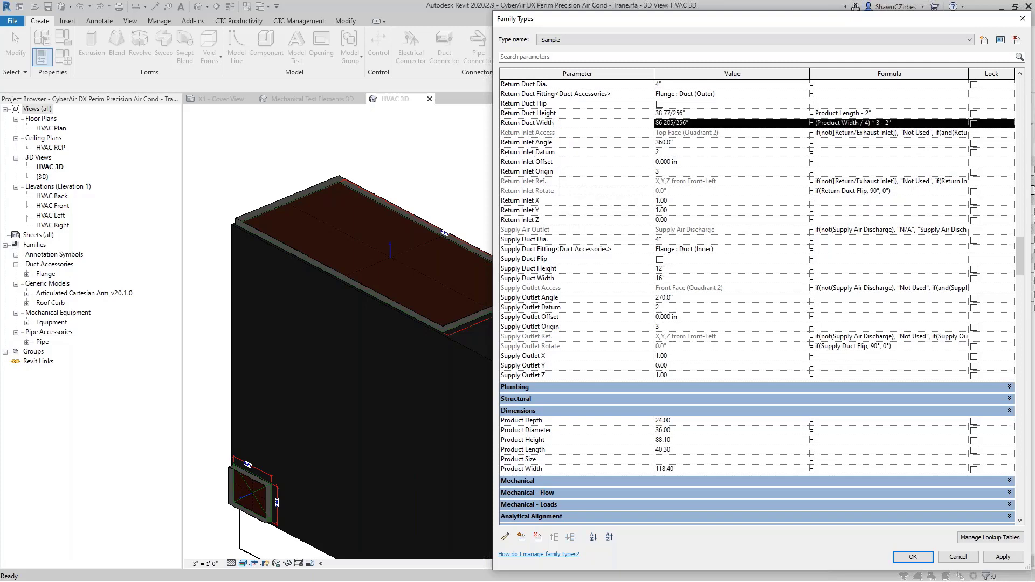
{"action": "left_click_drag", "start_coordinate": [564, 124], "coordinate": [491, 133]}
{"action": "key", "text": "ctrl+c"}
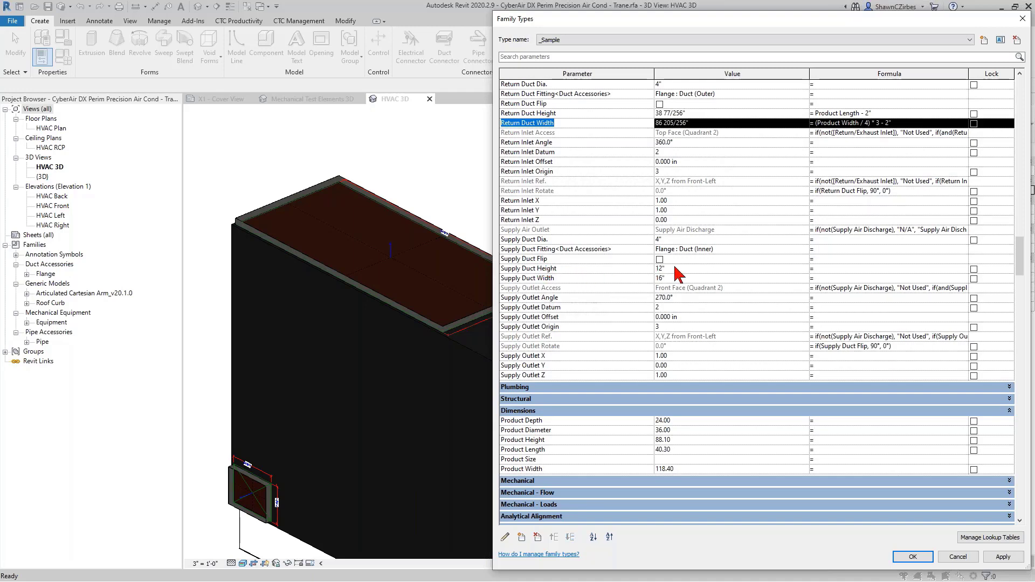
{"action": "left_click", "coordinate": [844, 278]}
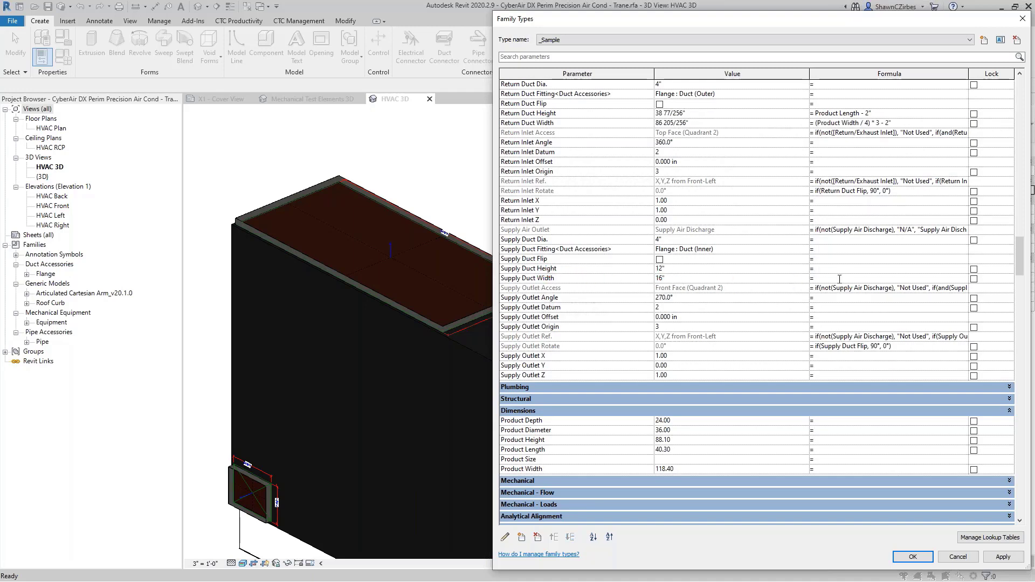
{"action": "key", "text": "ctrl+v"}
- Set the Supply Duct Height formula to Return Duct Height and apply the duct size formulas to the family
{"action": "left_click", "coordinate": [678, 114]}
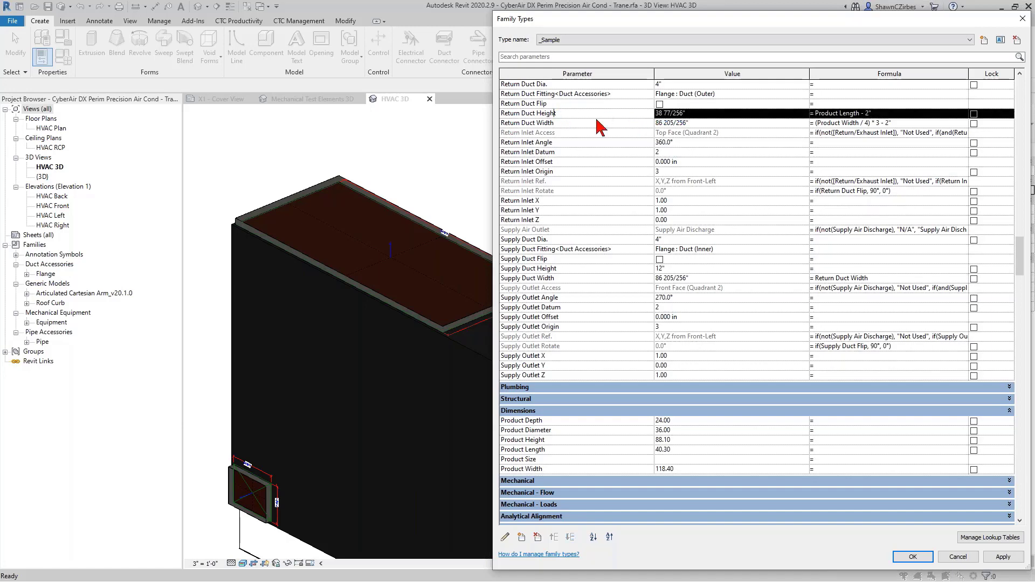
{"action": "left_click", "coordinate": [563, 113]}
{"action": "key", "text": "ctrl+c"}
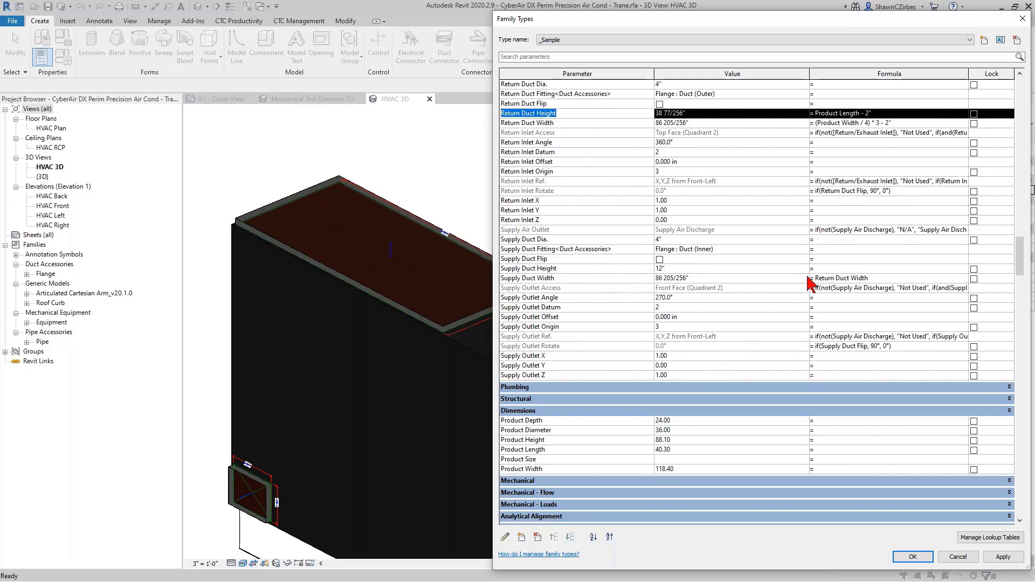
{"action": "left_click", "coordinate": [828, 268]}
{"action": "key", "text": "ctrl+v"}
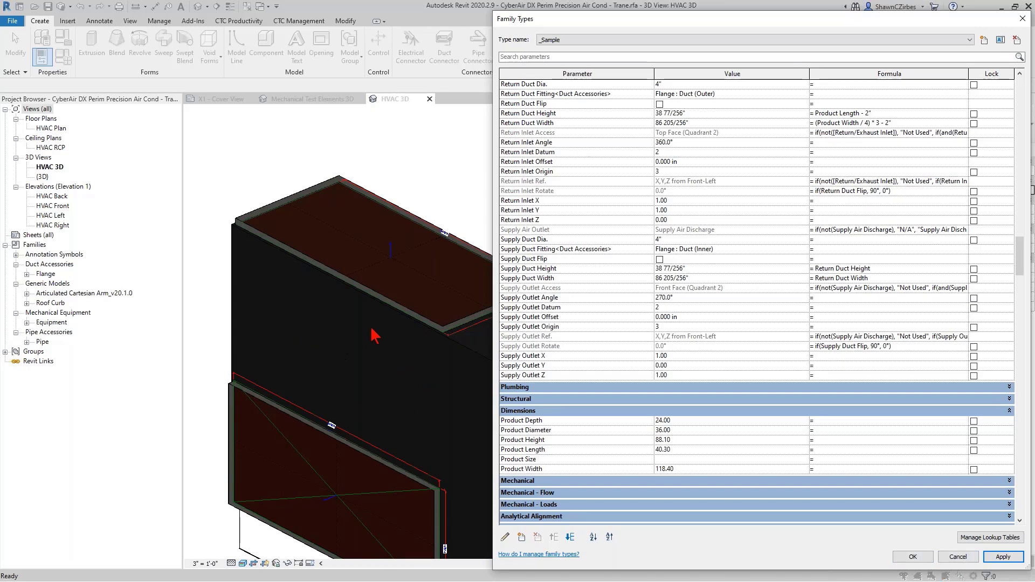
{"action": "scroll", "coordinate": [531, 256], "scroll_direction": "up", "scroll_amount": 10}
{"action": "scroll", "coordinate": [555, 281], "scroll_direction": "up", "scroll_amount": 8}
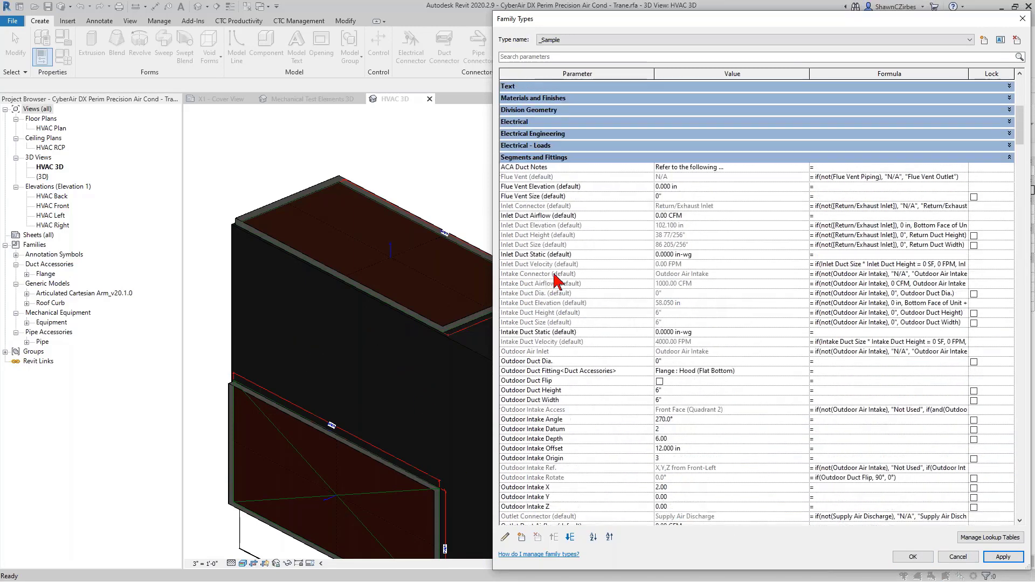